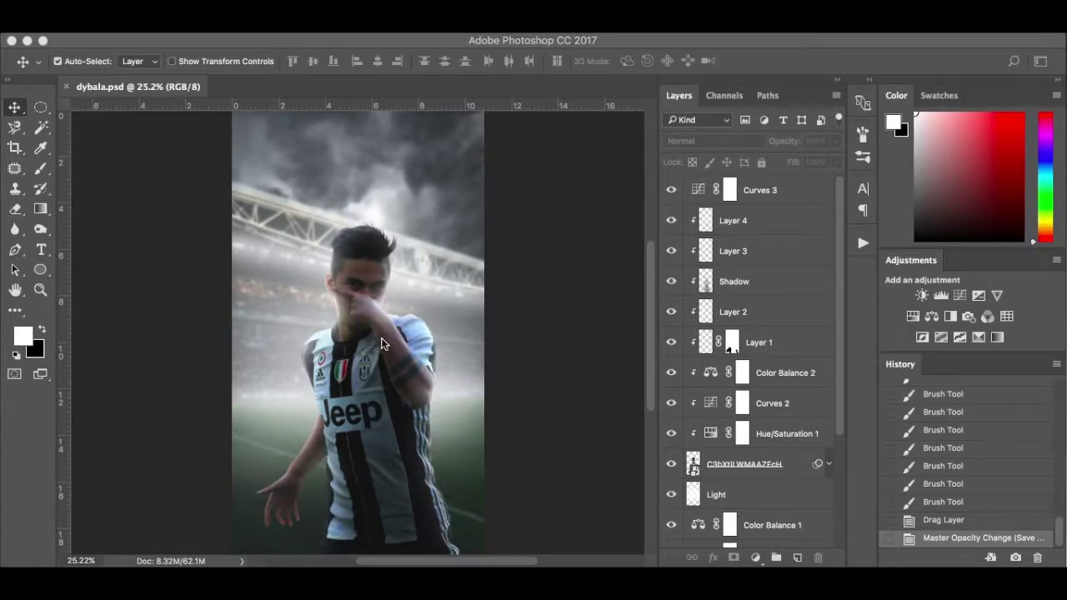
# - Create a new portrait RGB document of 1280 x 2272 pixels at 118.11 pixels/centimeter with a white background
pyautogui.click(561, 329)
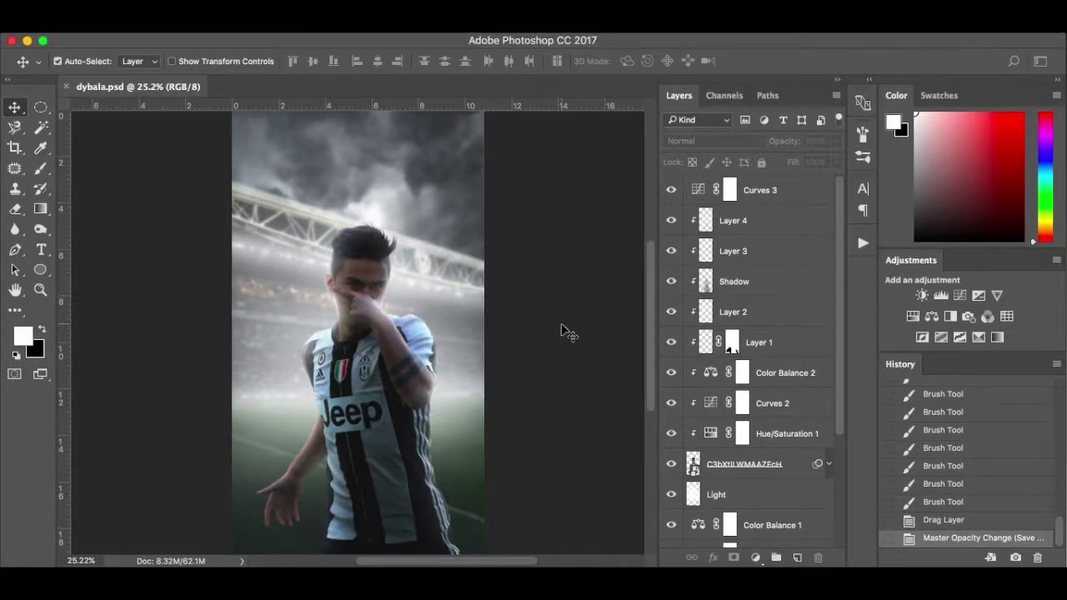
pyautogui.press('super+n')
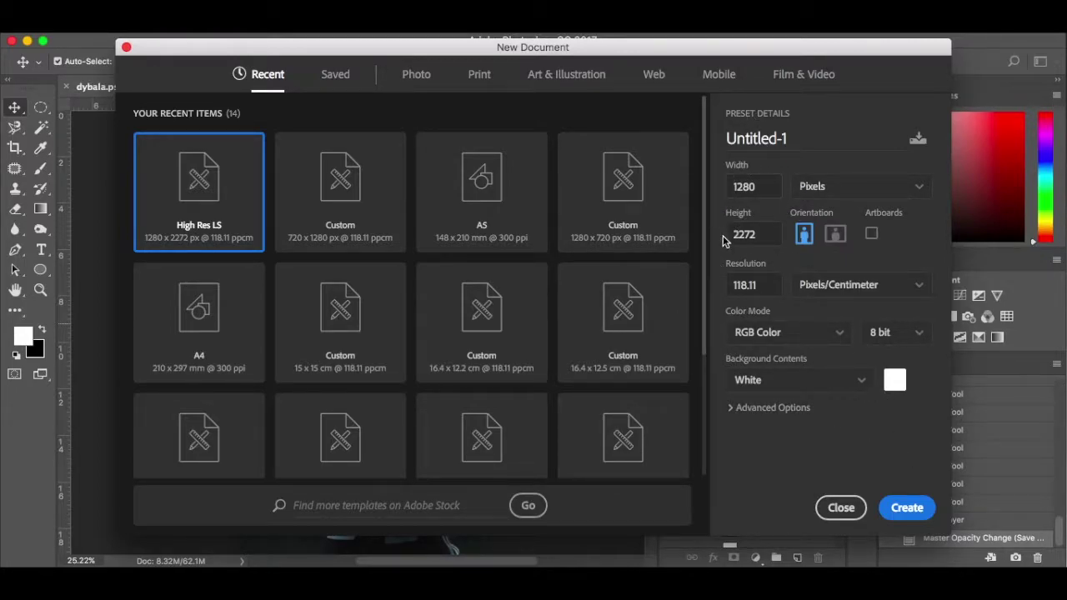
pyautogui.click(913, 508)
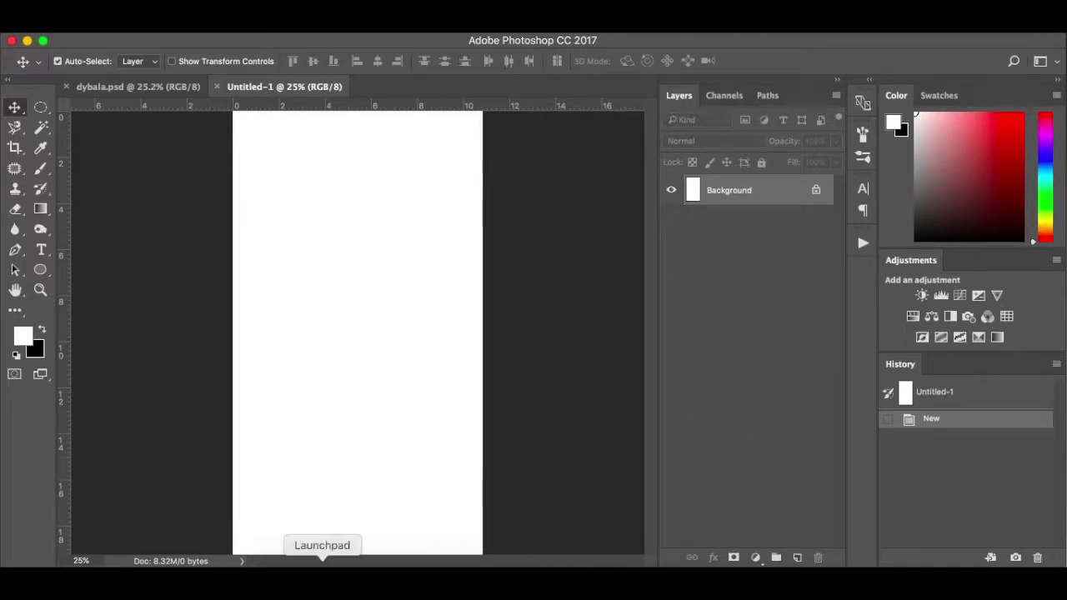
# - Place 3465.juventus-stadium-1.jpg from the Latest Tutorial folder into the new document and enlarge it to about 67.7% to cover the canvas
pyautogui.click(286, 575)
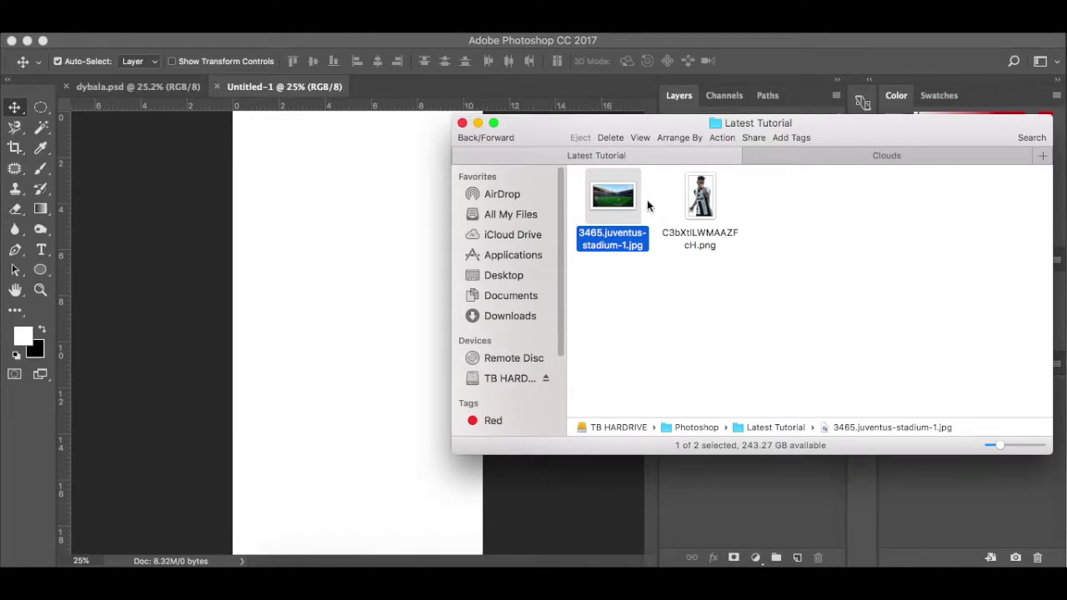
pyautogui.moveTo(623, 200); pyautogui.dragTo(348, 314)
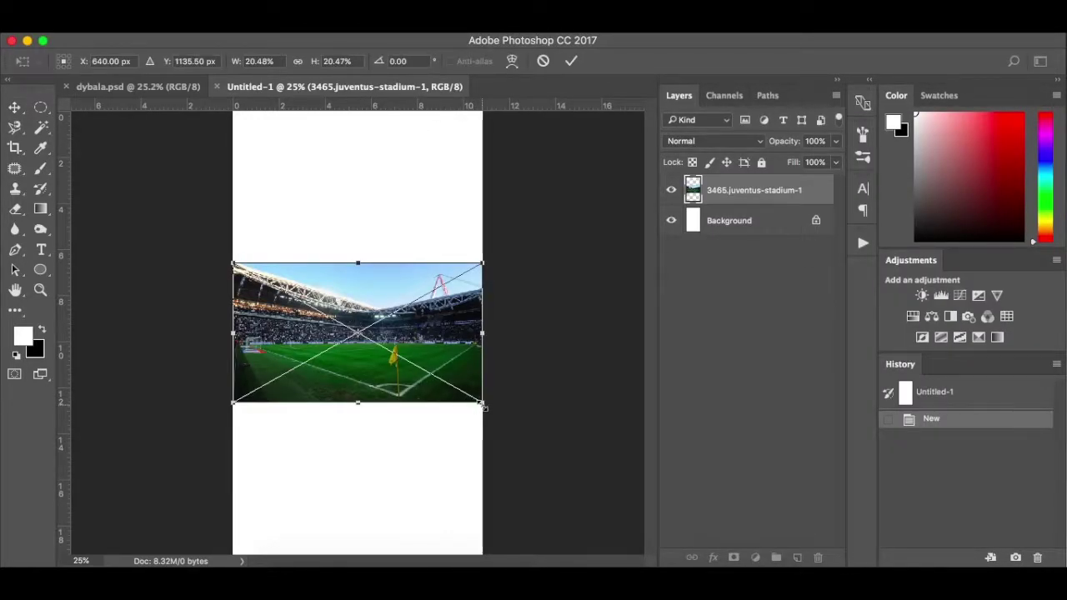
pyautogui.moveTo(481, 404); pyautogui.dragTo(689, 547)
pyautogui.moveTo(502, 374); pyautogui.dragTo(596, 386)
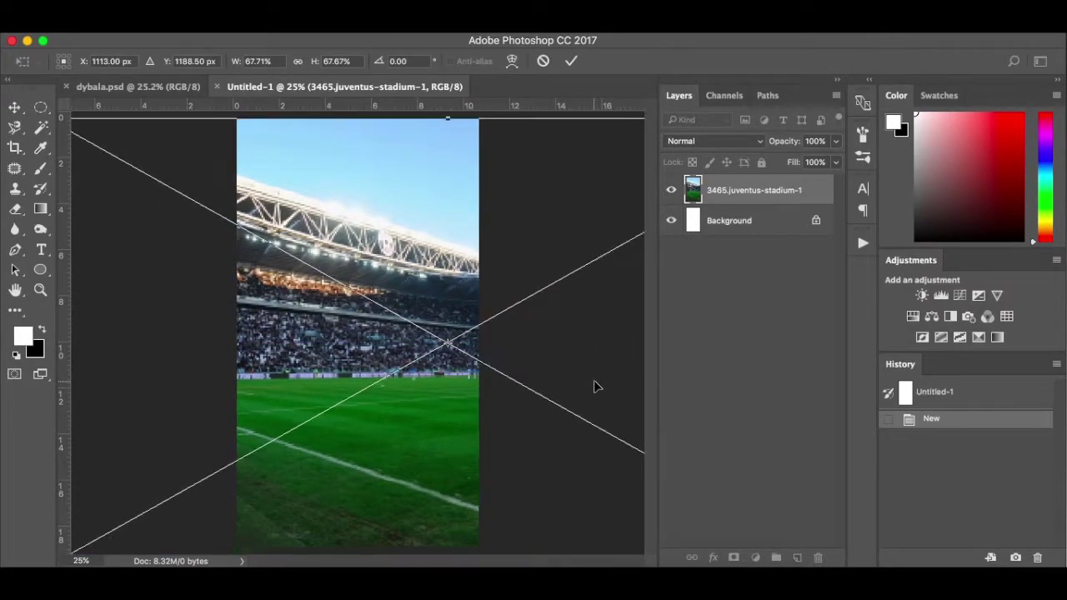
# - Shift the stadium image to about X 1280 px, Y 1368.5 px, leaving a white strip above it, and commit the placement
pyautogui.press('super+0')
pyautogui.moveTo(537, 364); pyautogui.dragTo(554, 379)
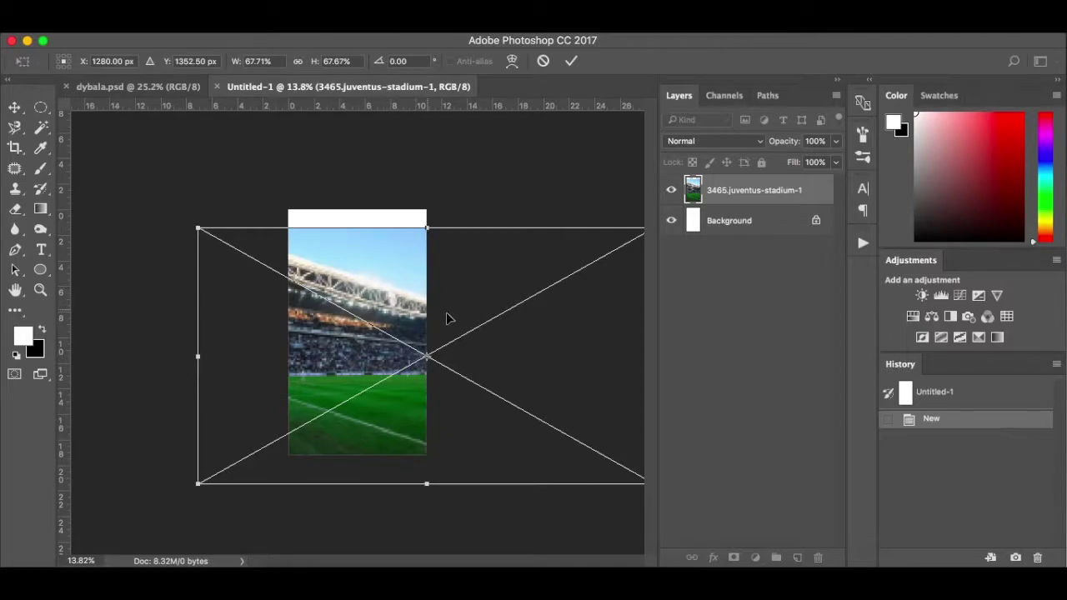
pyautogui.moveTo(480, 325); pyautogui.dragTo(475, 329)
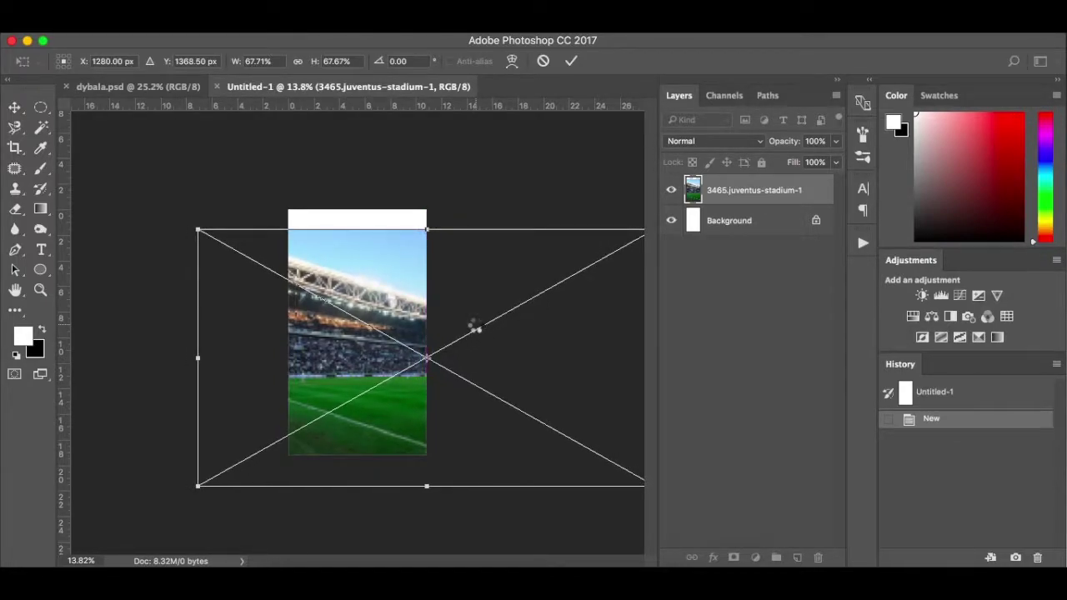
pyautogui.press('Return')
pyautogui.press('super+0')
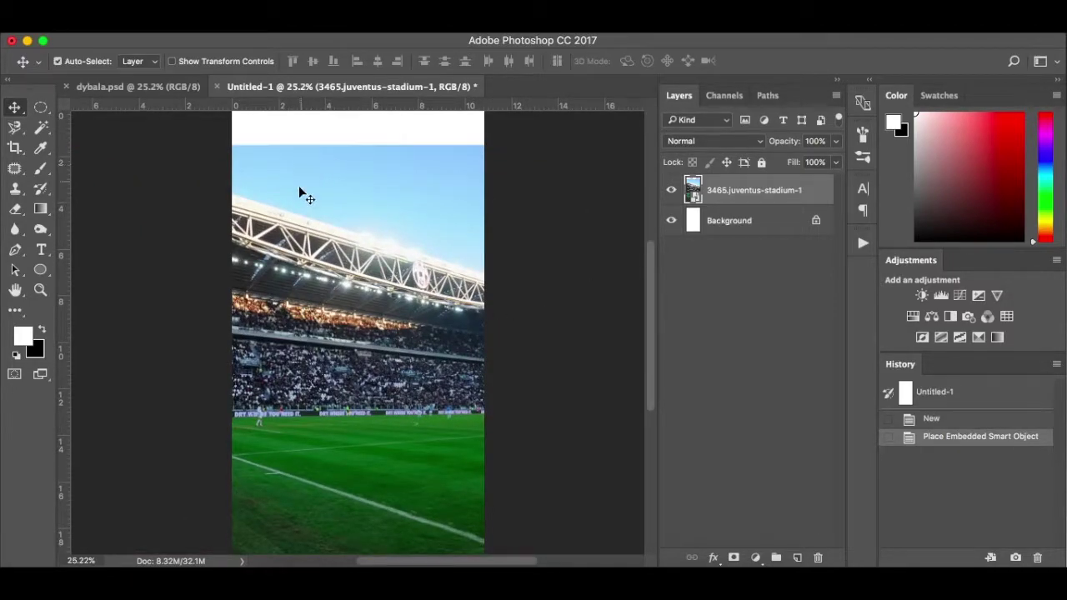
# - Outline the sky above the stadium roof with a closed Pen path and convert it to a new anti-aliased selection with 0 px feather
pyautogui.press('p')
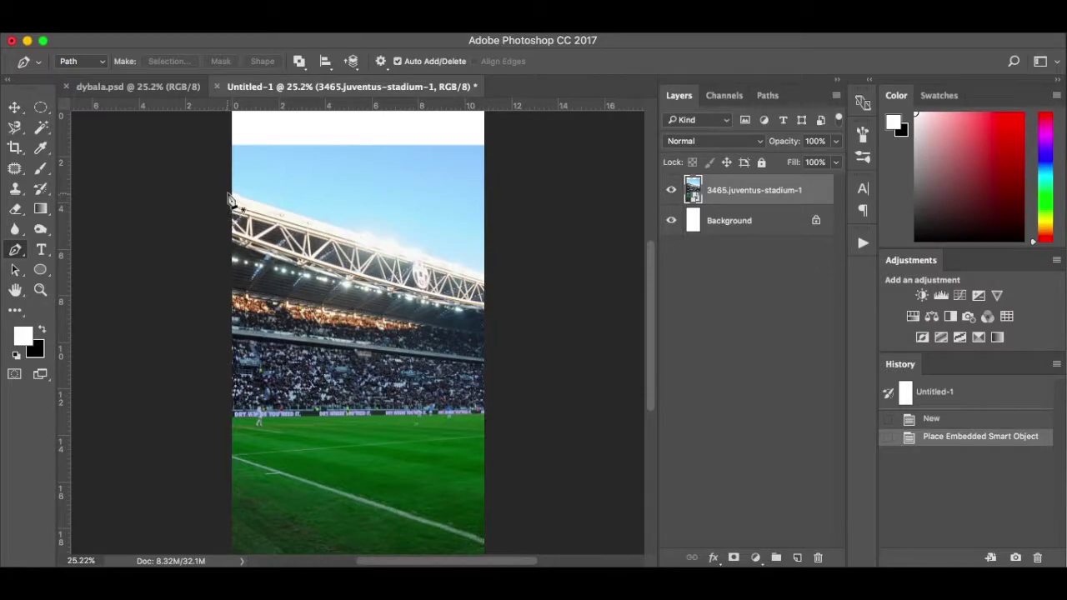
pyautogui.click(226, 195)
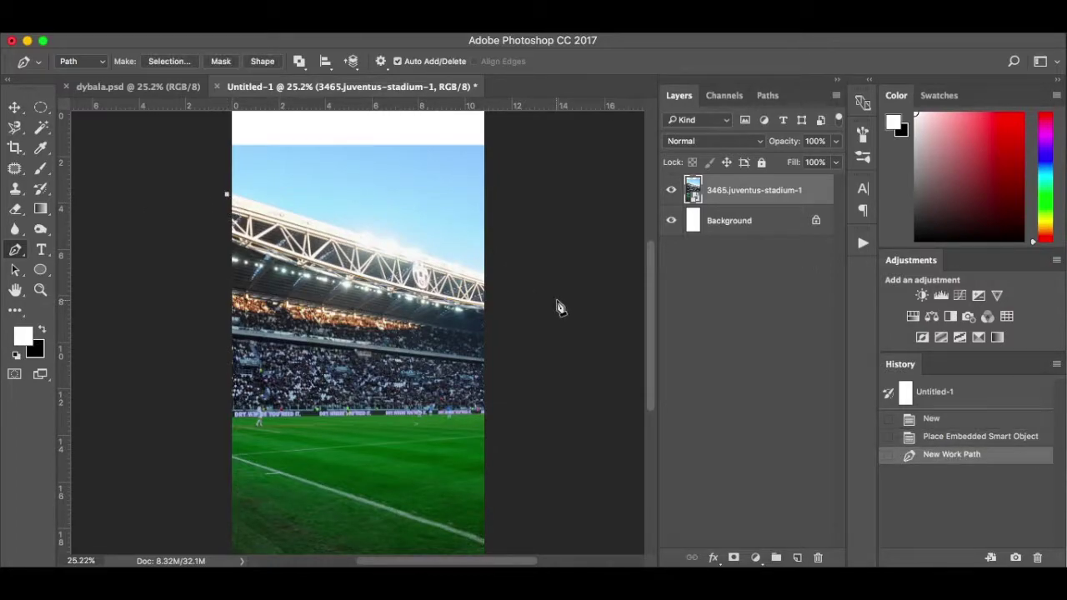
pyautogui.click(489, 274)
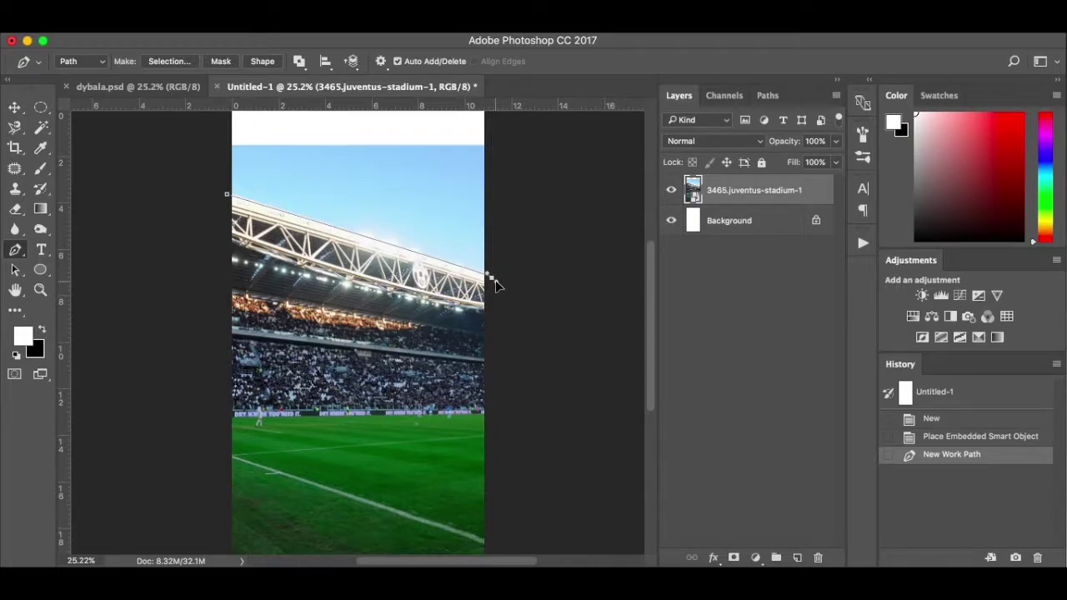
pyautogui.scroll(3, 500, 275)
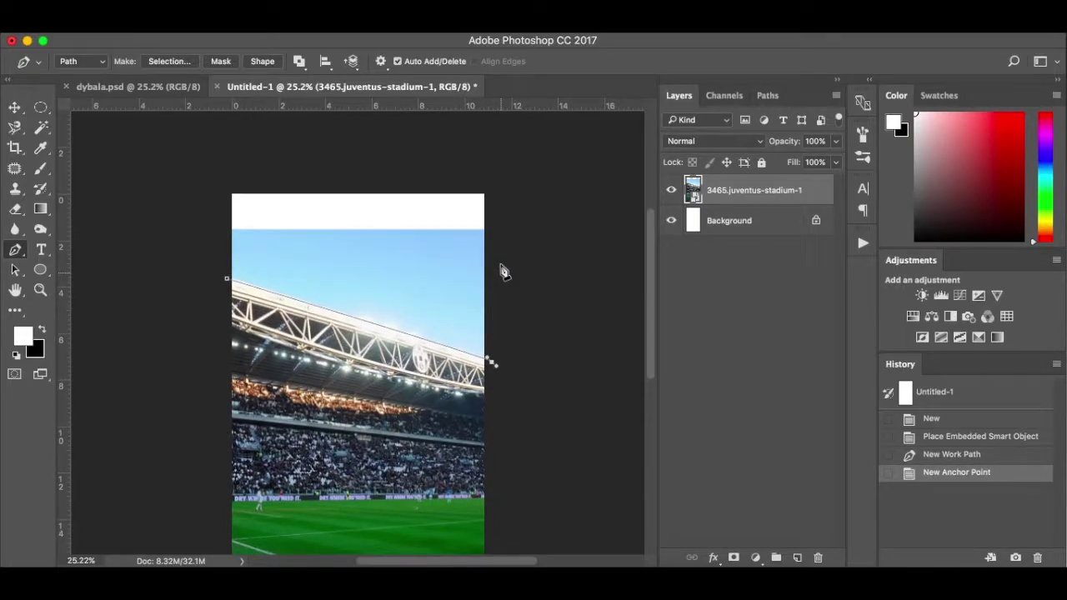
pyautogui.click(499, 183)
pyautogui.click(222, 180)
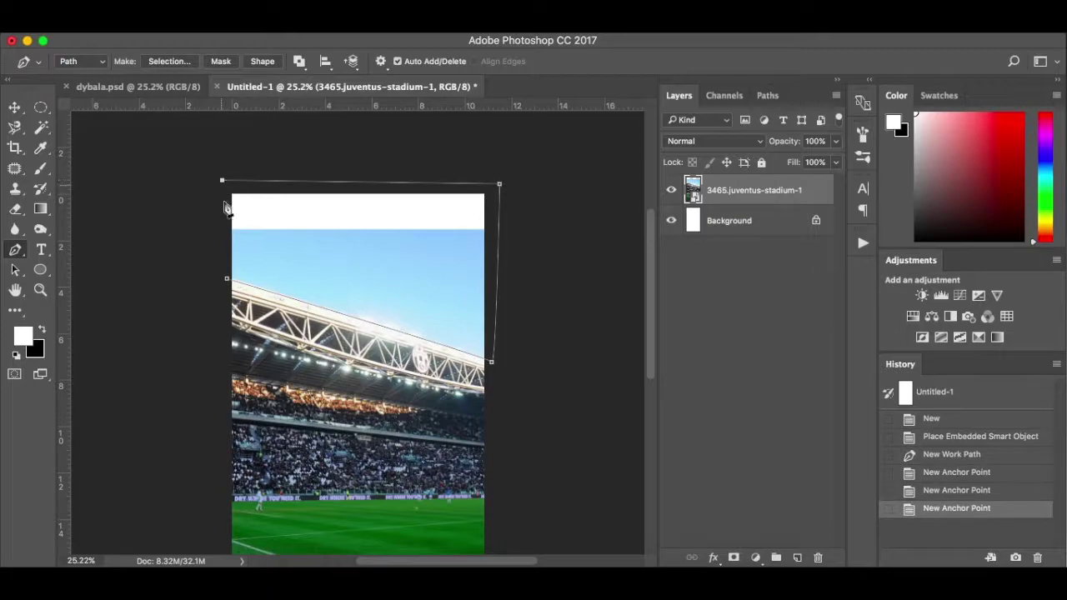
pyautogui.click(227, 280)
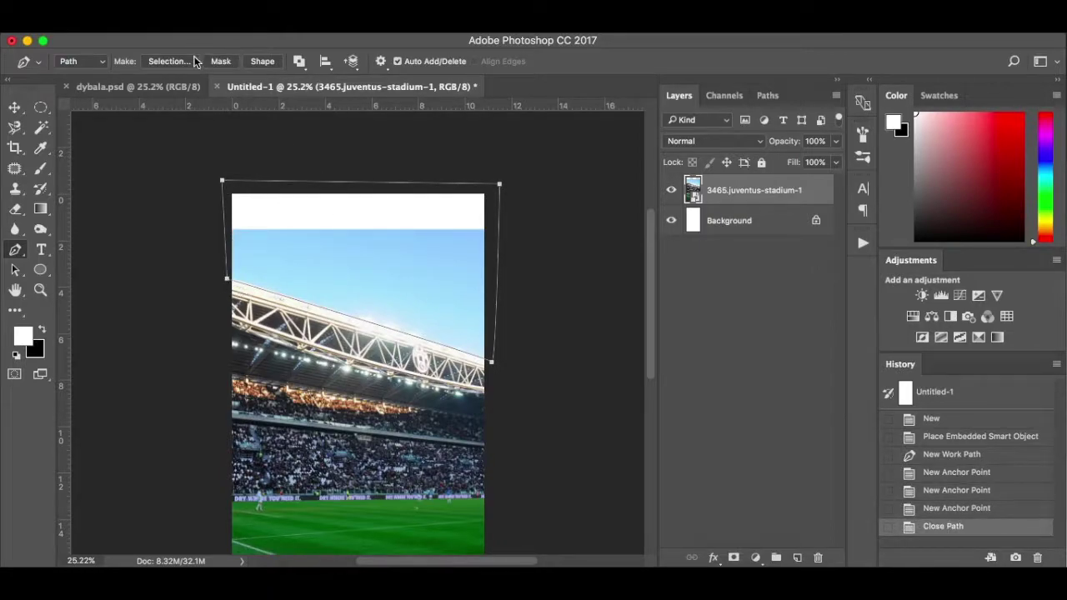
pyautogui.click(171, 62)
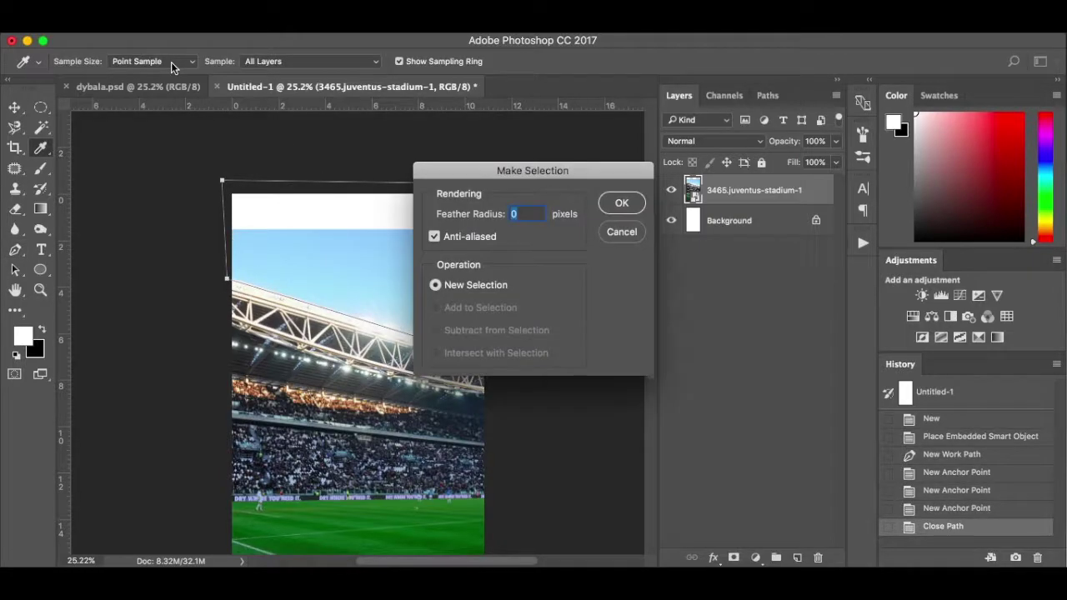
pyautogui.click(622, 205)
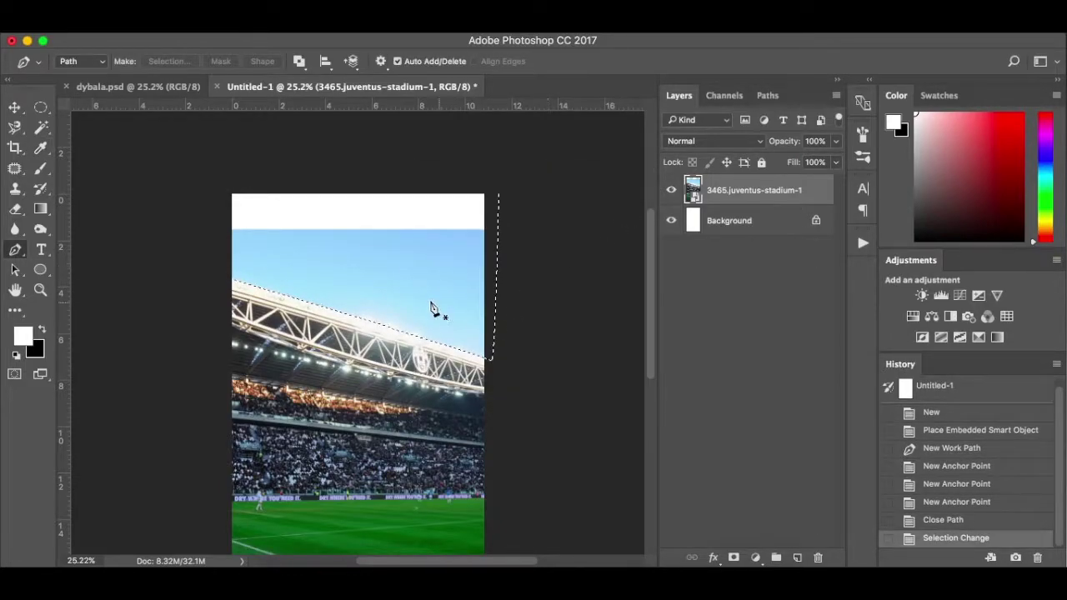
# - Rasterize the stadium layer and delete the selected sky from it, checking the cutout with the Background layer briefly hidden
pyautogui.press('BackSpace')
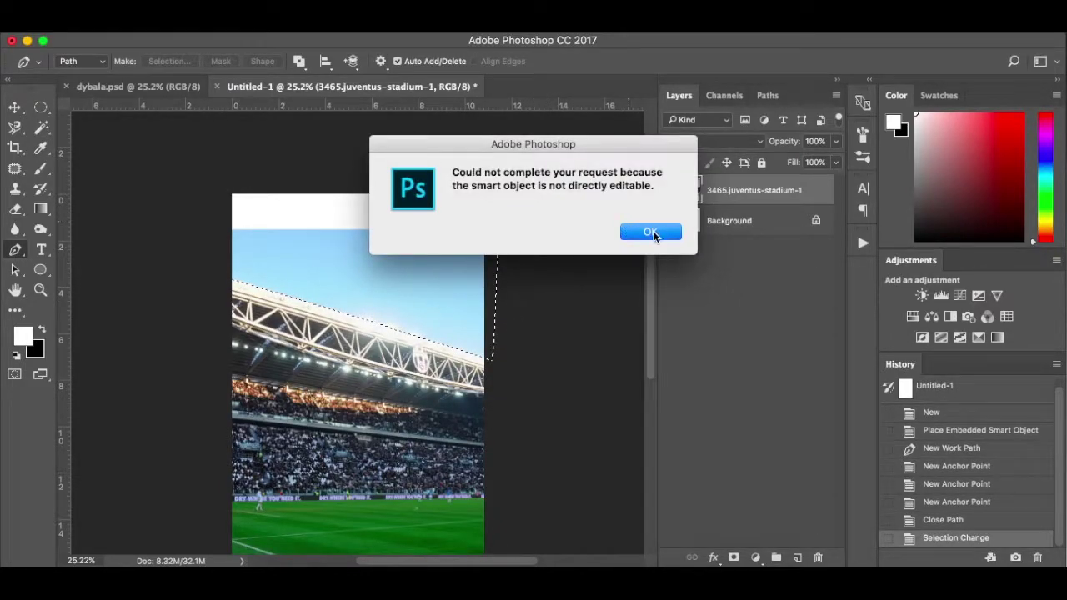
pyautogui.click(653, 231)
pyautogui.rightClick(762, 189)
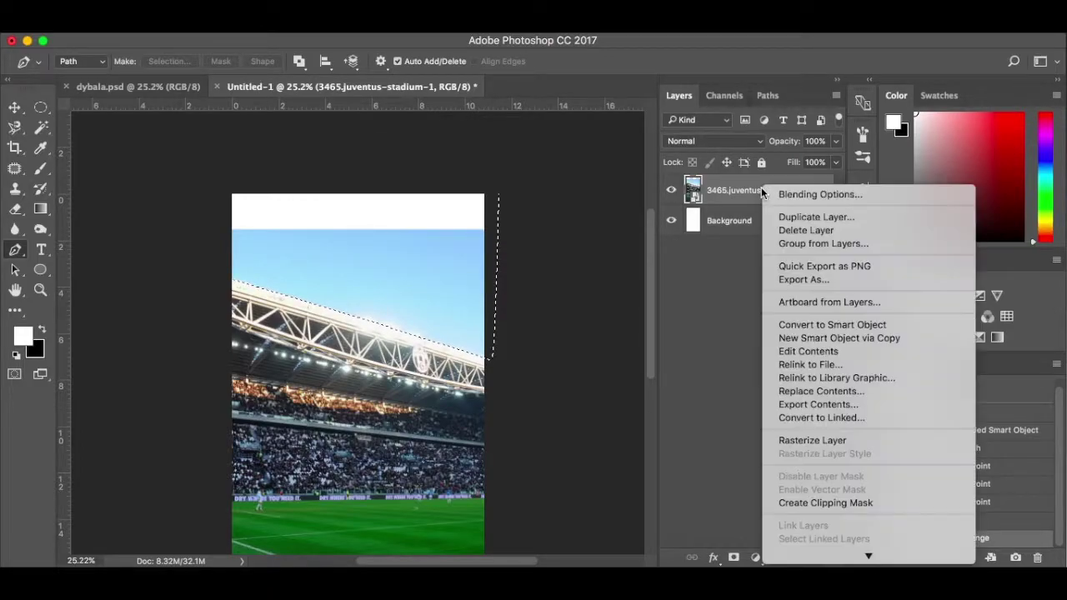
pyautogui.click(786, 438)
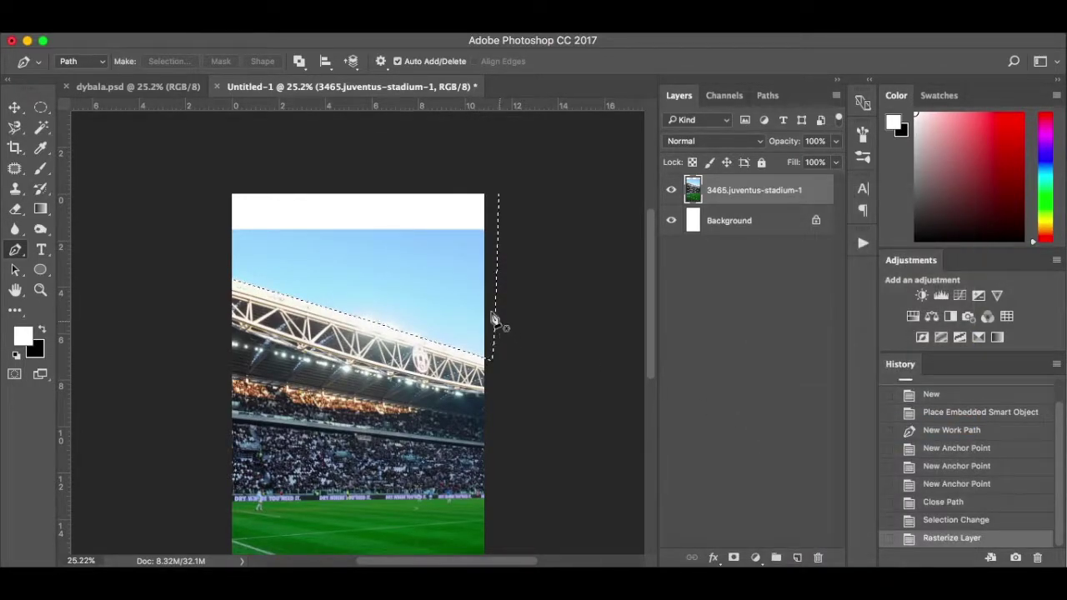
pyautogui.press('Delete')
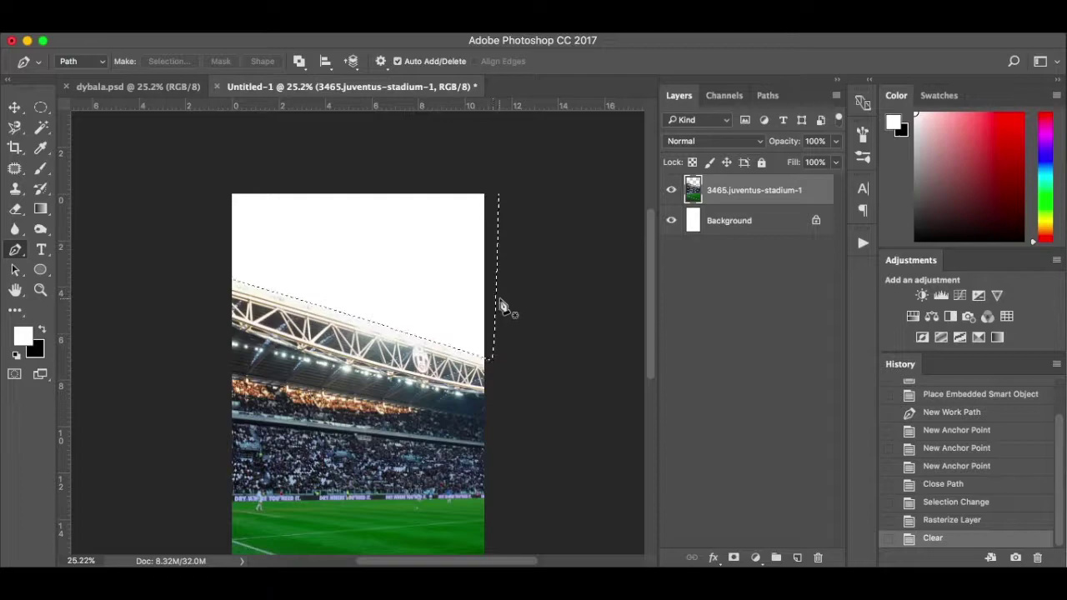
pyautogui.press('super+d')
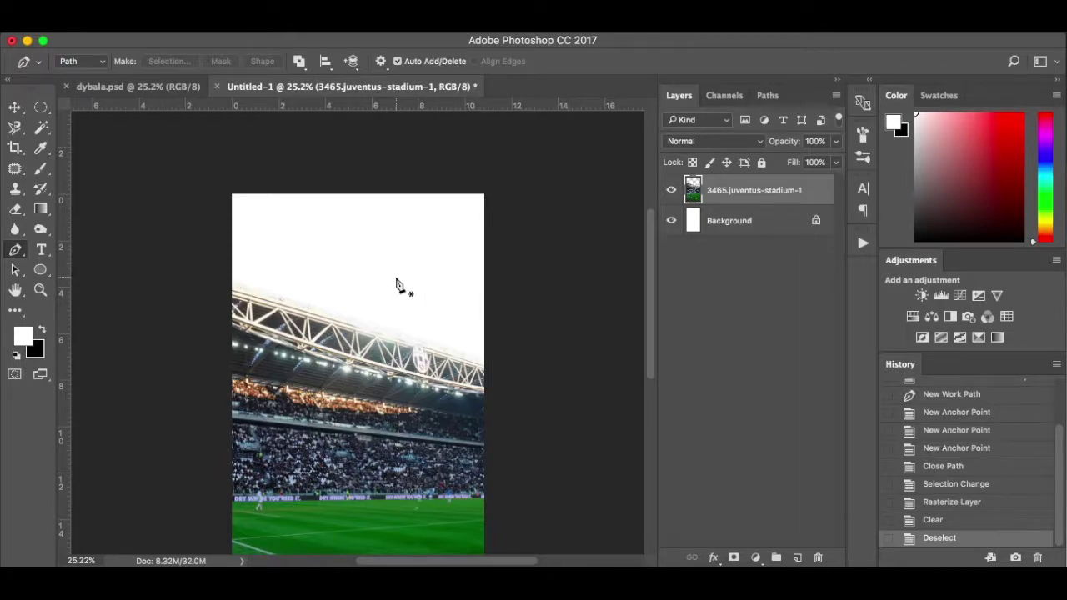
pyautogui.scroll(-2, 397, 284)
pyautogui.click(672, 221)
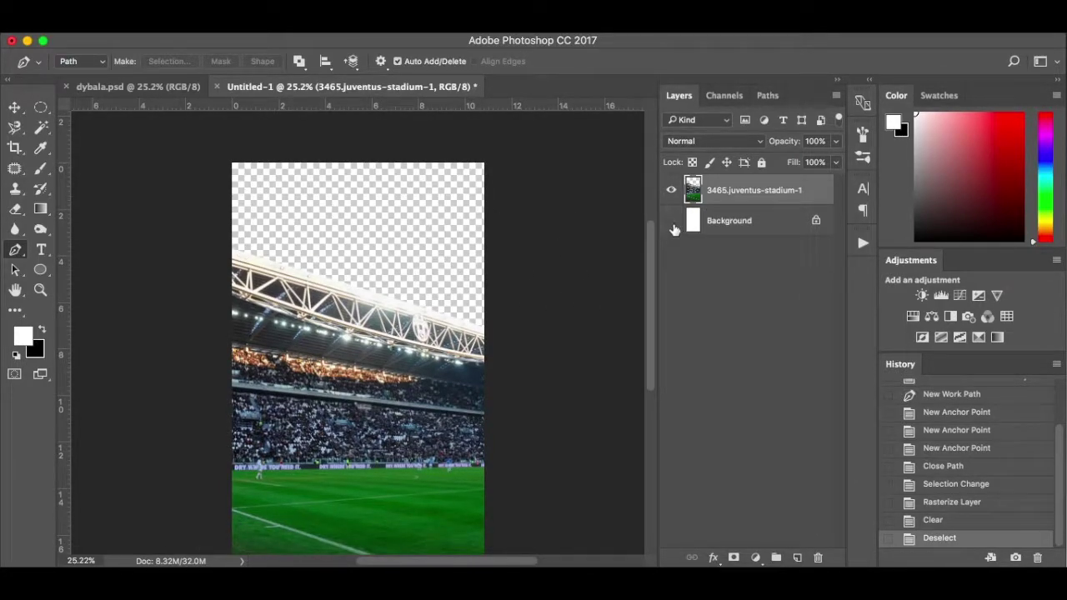
pyautogui.click(672, 222)
# - Place the 17536-3008x2000 storm cloud image from the Clouds folder and move its layer beneath the stadium layer
pyautogui.press('v')
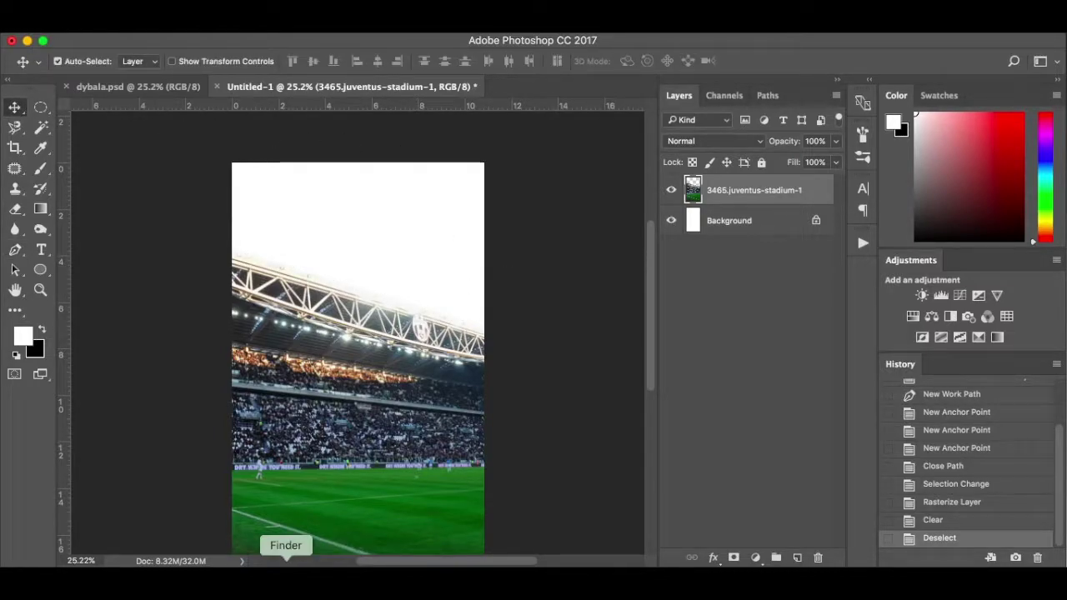
pyautogui.click(286, 563)
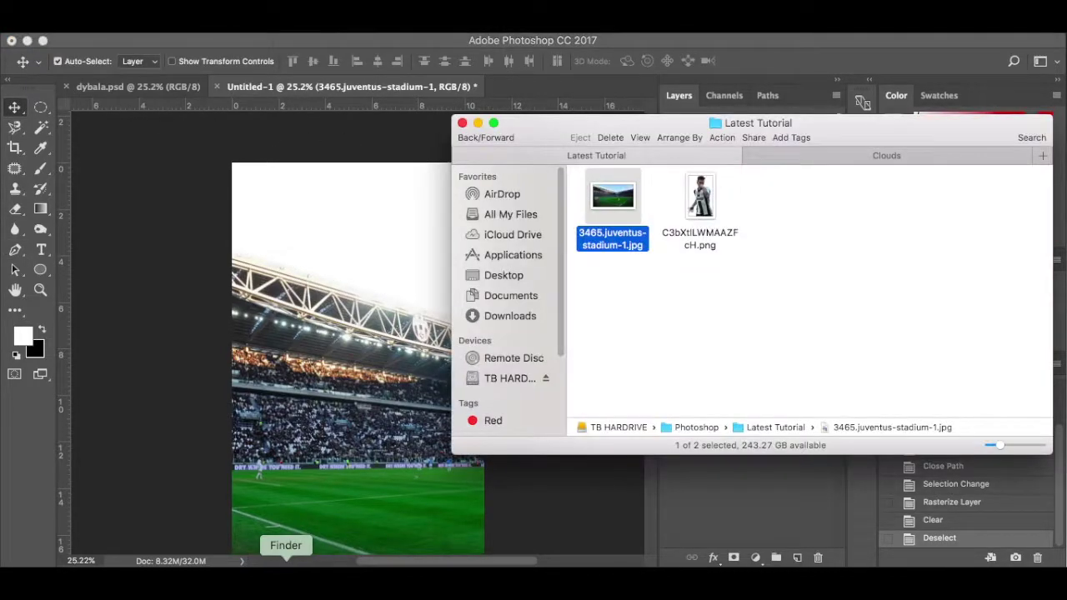
pyautogui.click(874, 162)
pyautogui.moveTo(832, 125); pyautogui.dragTo(896, 118)
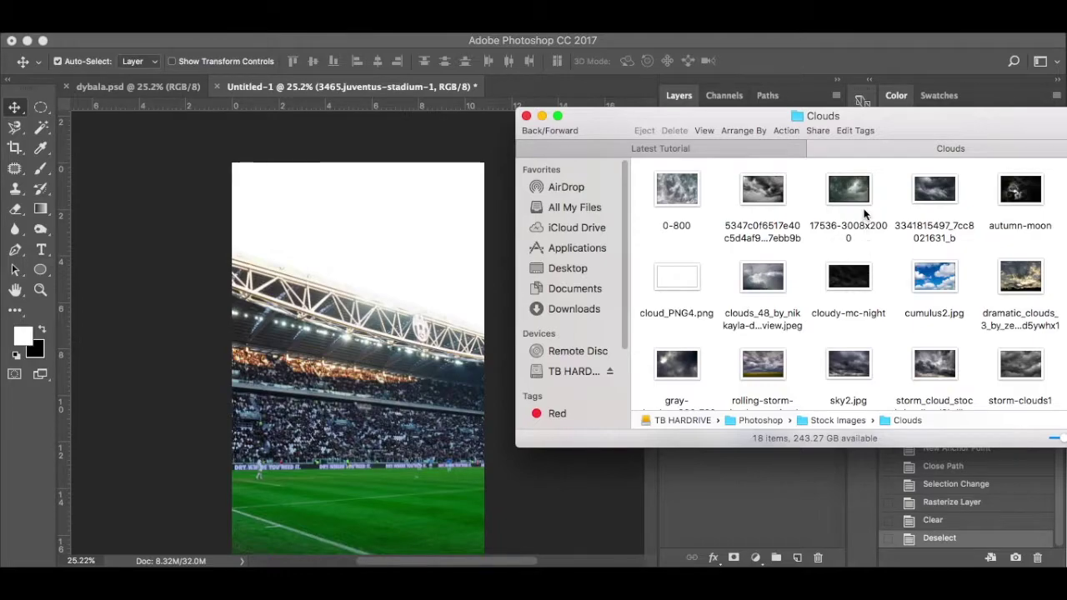
pyautogui.moveTo(861, 194); pyautogui.dragTo(375, 250)
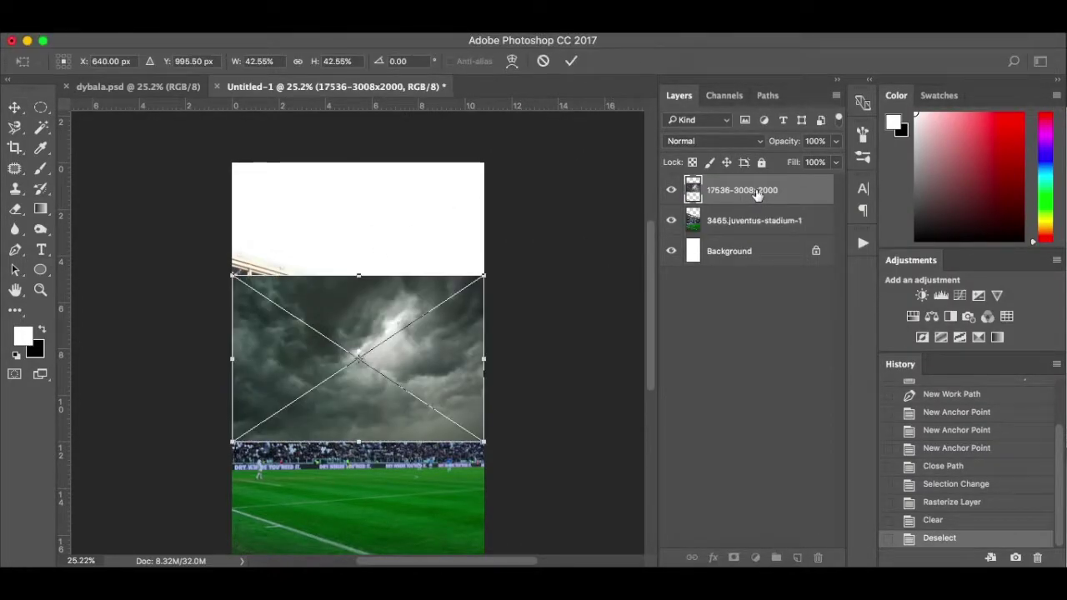
pyautogui.press('Return')
pyautogui.moveTo(781, 190); pyautogui.dragTo(781, 236)
# - Free-transform the cloud layer, enlarging it proportionally and positioning it to fill the empty sky above the stadium roof
pyautogui.hotkey('ctrl', 't')
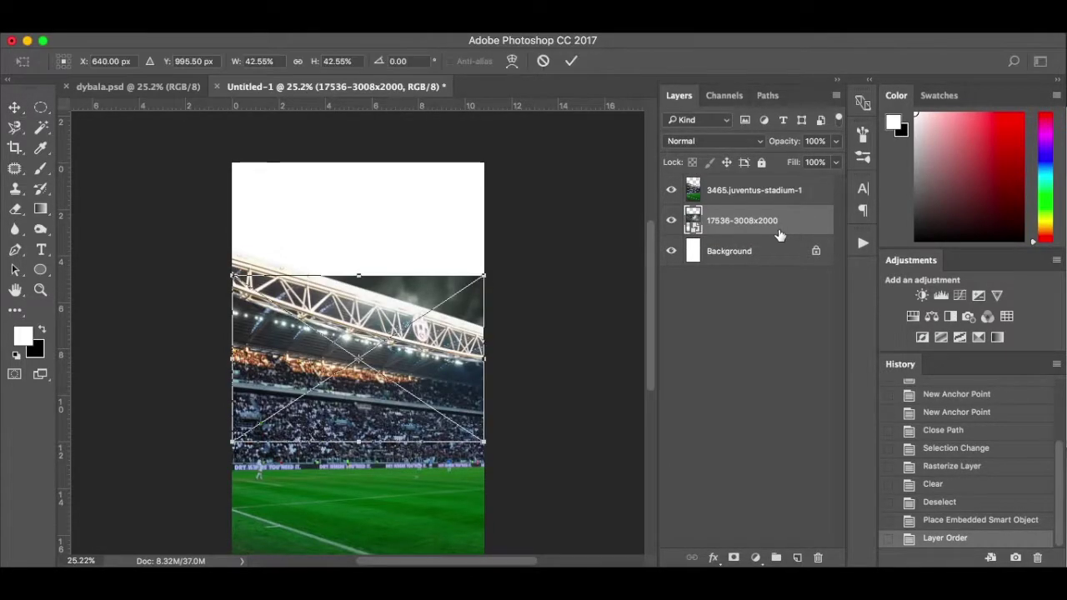
pyautogui.moveTo(446, 294); pyautogui.dragTo(405, 150)
pyautogui.moveTo(436, 294); pyautogui.dragTo(598, 469)
pyautogui.press('super+z')
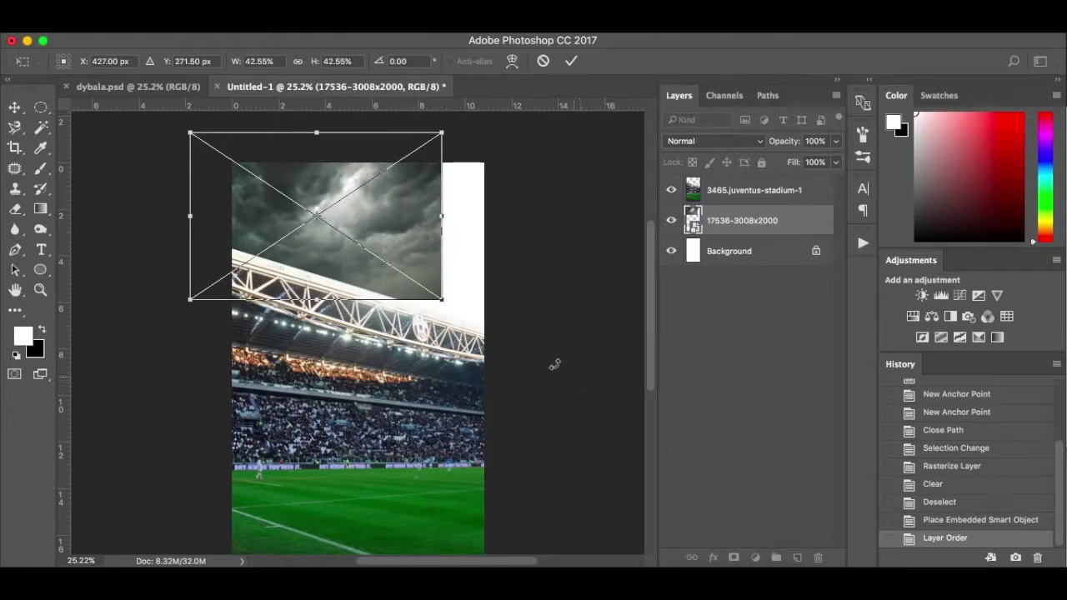
pyautogui.moveTo(443, 300); pyautogui.dragTo(549, 390)
pyautogui.moveTo(521, 252); pyautogui.dragTo(552, 256)
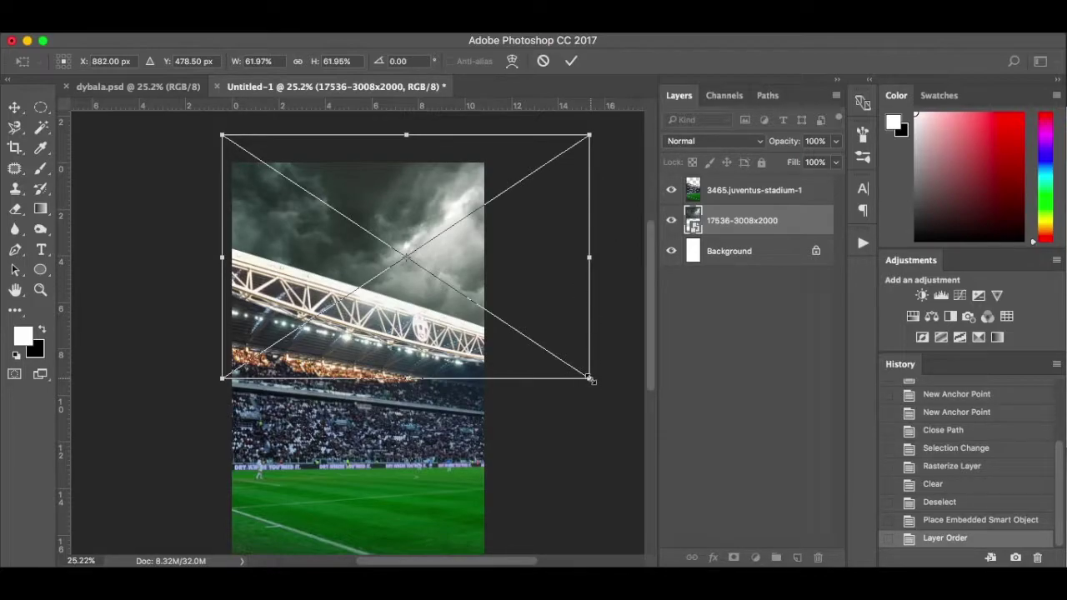
pyautogui.moveTo(588, 378)
pyautogui.mouseDown()
pyautogui.moveTo(508, 295)
pyautogui.moveTo(576, 377)
pyautogui.moveTo(531, 348)
pyautogui.moveTo(569, 376)
pyautogui.mouseUp()
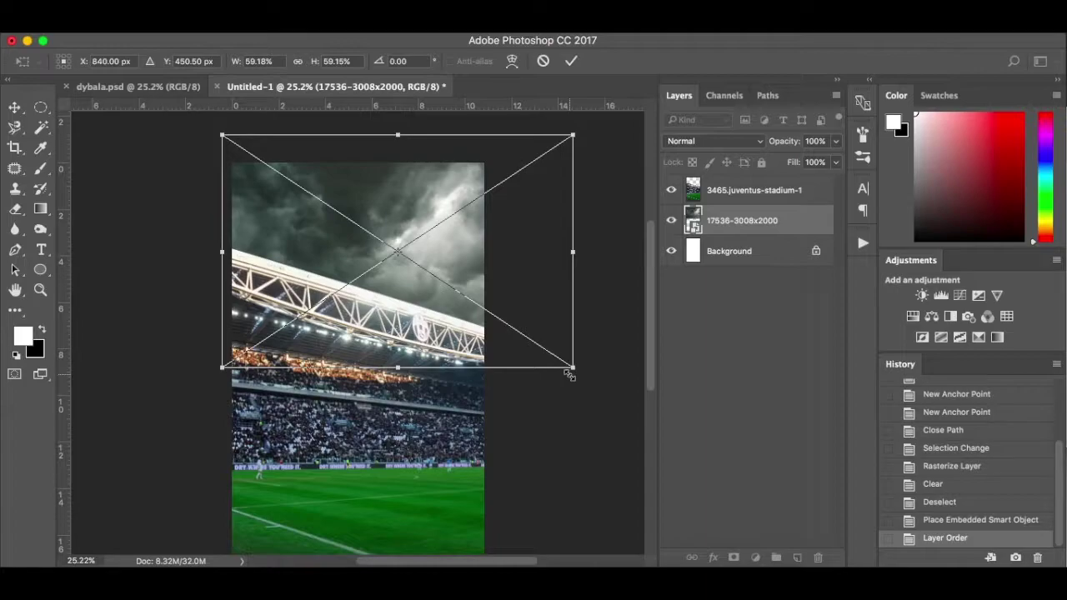
pyautogui.moveTo(573, 368); pyautogui.dragTo(587, 389)
pyautogui.press('Return')
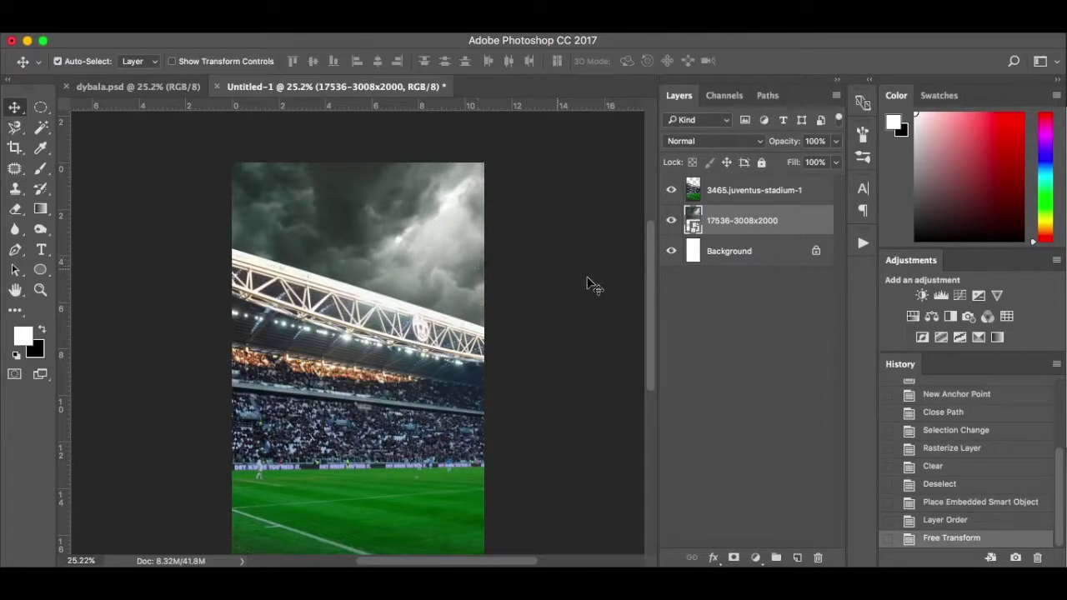
# - Compare the composition with the finished dybala.psd artwork and return to the untitled document
pyautogui.scroll(-3, 575, 345)
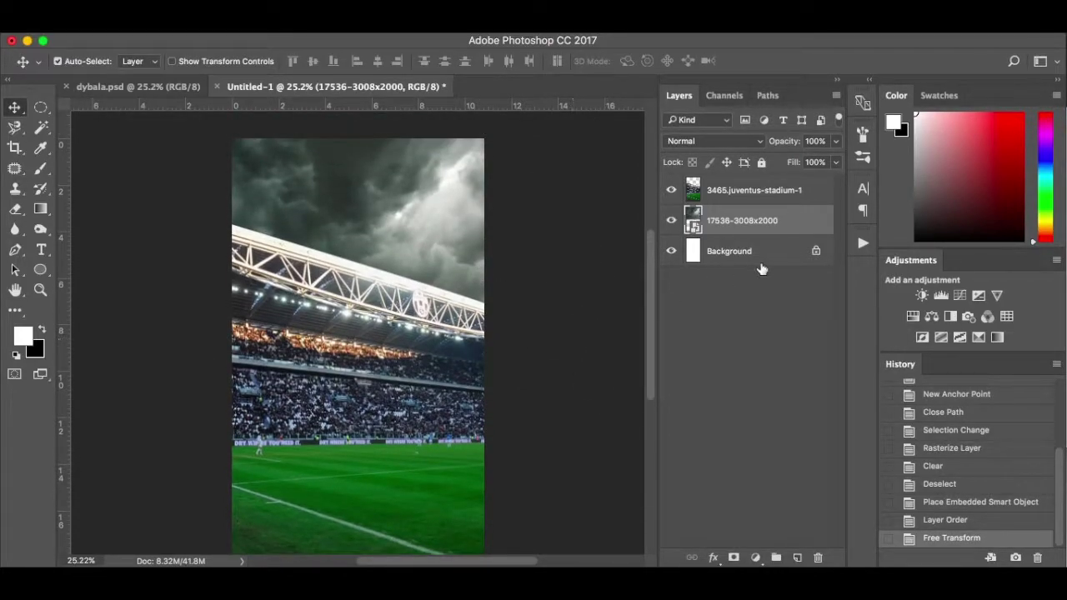
pyautogui.click(160, 84)
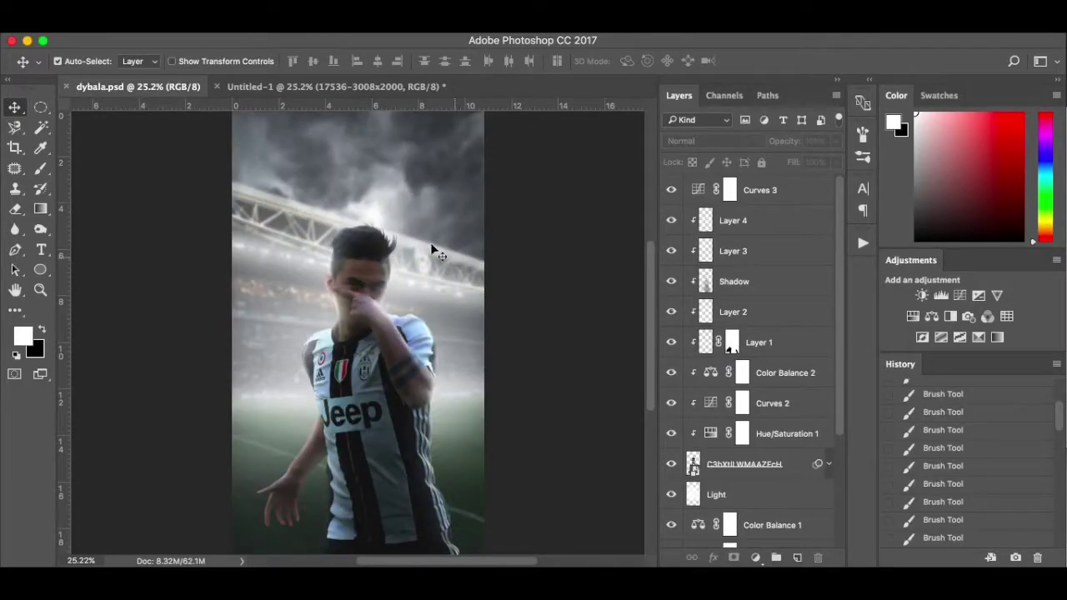
pyautogui.click(385, 82)
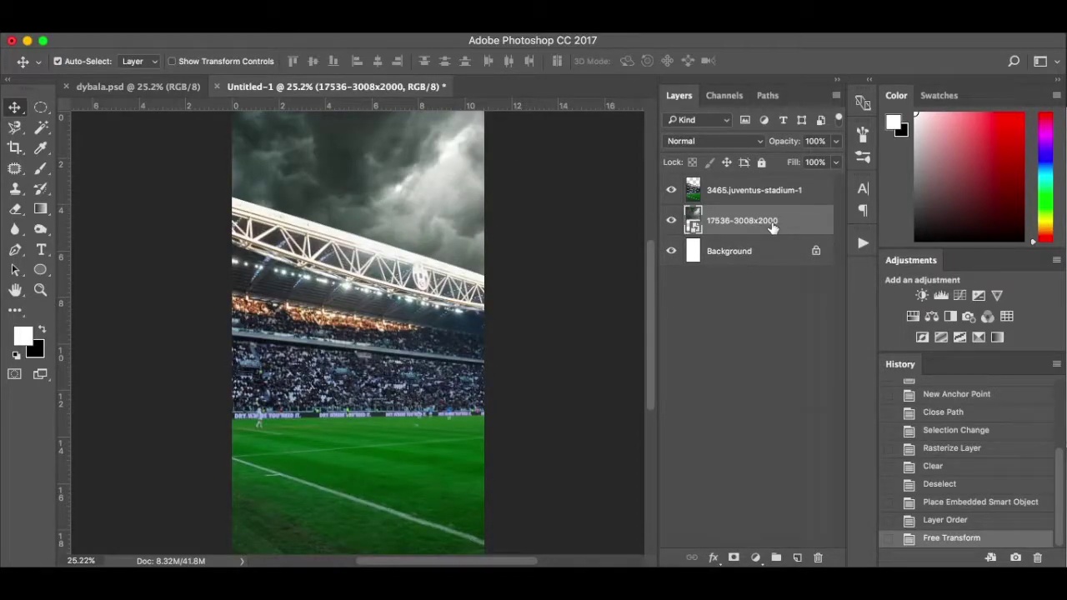
# - Duplicate the 17536-3008x2000 cloud layer, move the copy above the stadium layer and add a layer mask to it
pyautogui.moveTo(774, 226); pyautogui.dragTo(798, 556)
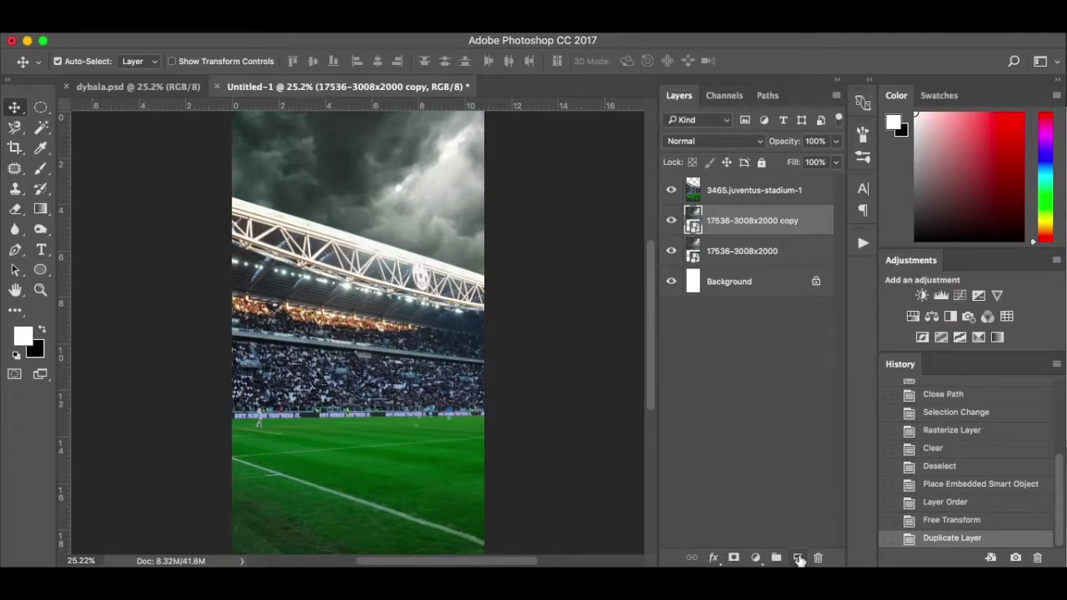
pyautogui.moveTo(780, 221); pyautogui.dragTo(770, 177)
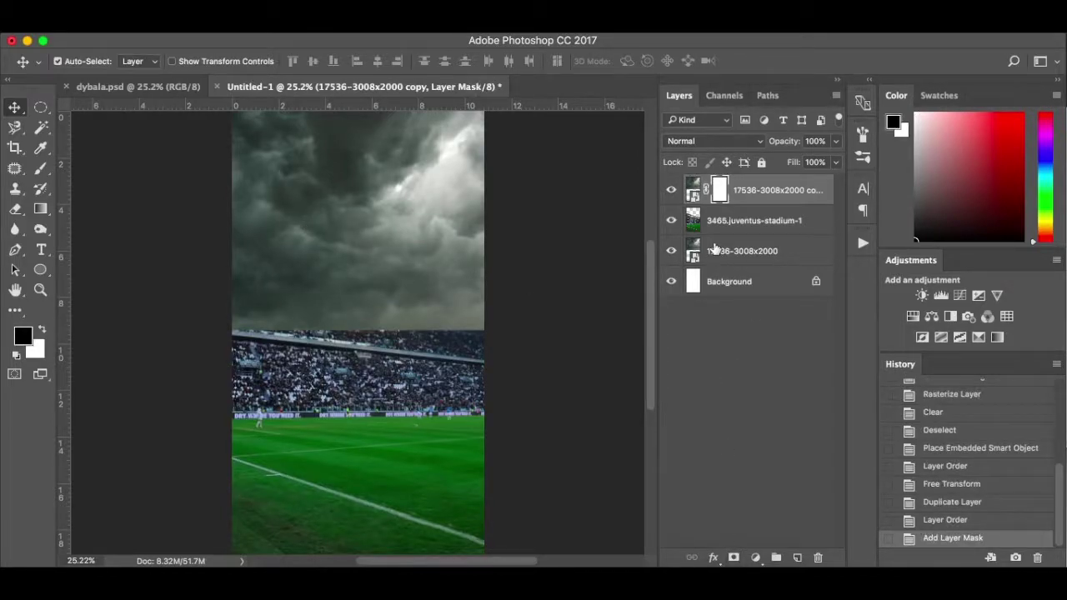
# - Paint black on the cloud copy's mask over the upper stands with a soft round 0% hardness brush at 50% flow
pyautogui.press('b')
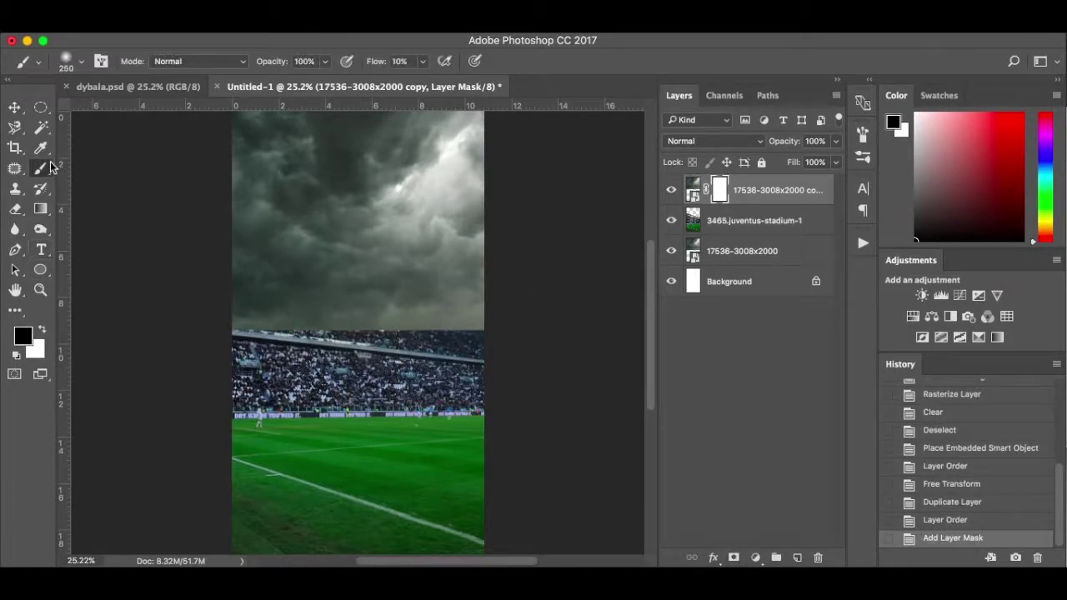
pyautogui.rightClick(375, 292)
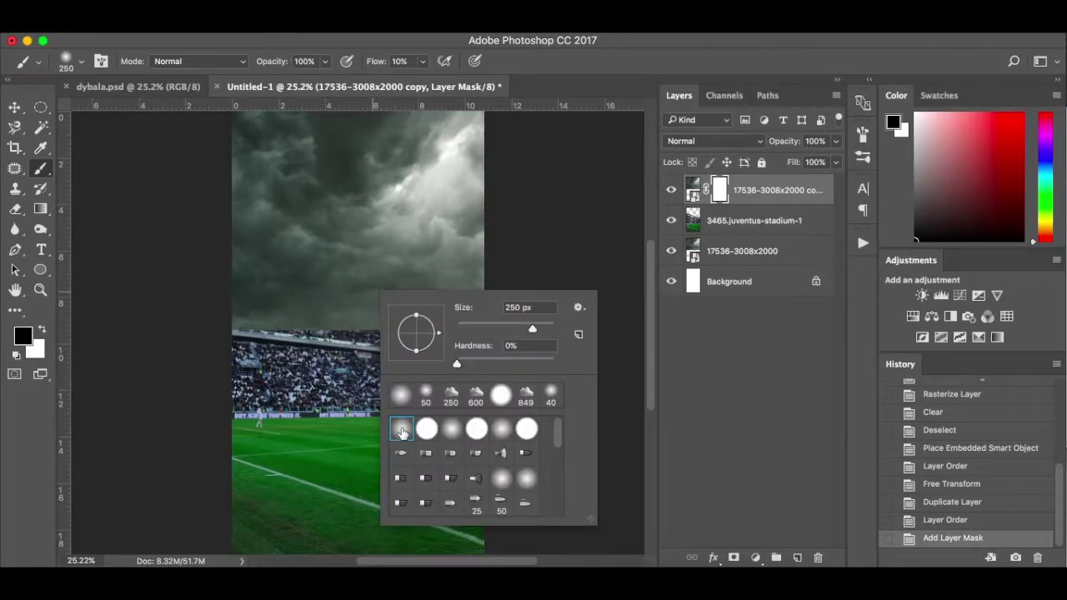
pyautogui.click(401, 430)
pyautogui.click(423, 62)
pyautogui.moveTo(426, 79); pyautogui.dragTo(452, 81)
pyautogui.moveTo(245, 318)
pyautogui.mouseDown()
pyautogui.moveTo(345, 340)
pyautogui.moveTo(328, 340)
pyautogui.mouseUp()
# - Reveal the stands and roof truss by painting the cloud copy's mask with a 600 px brush at about 30% flow
pyautogui.press(']')
pyautogui.press(']')
pyautogui.press(']')
pyautogui.press(']')
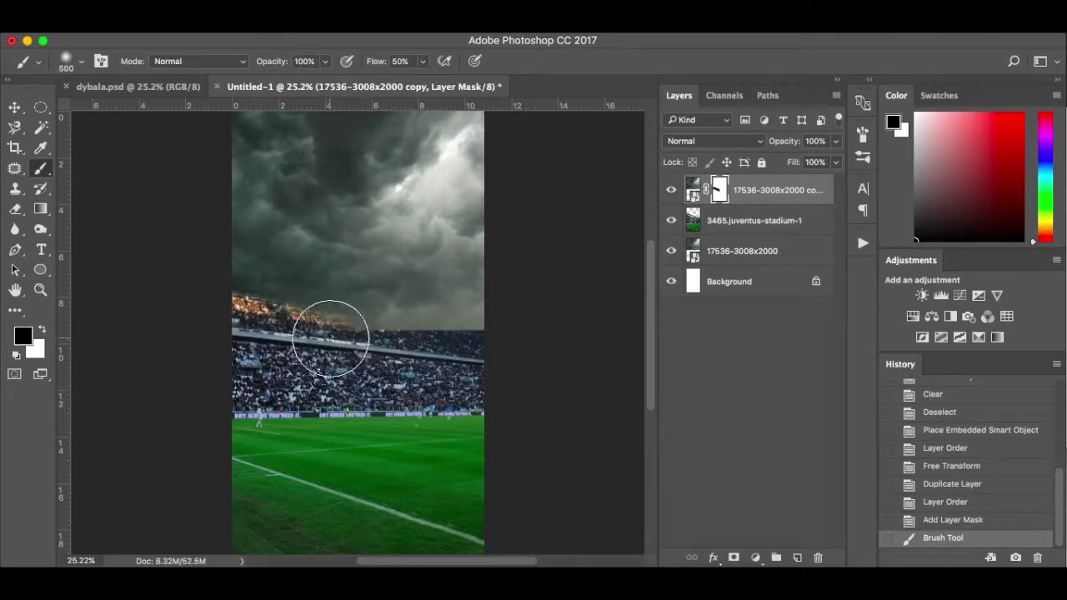
pyautogui.click(424, 62)
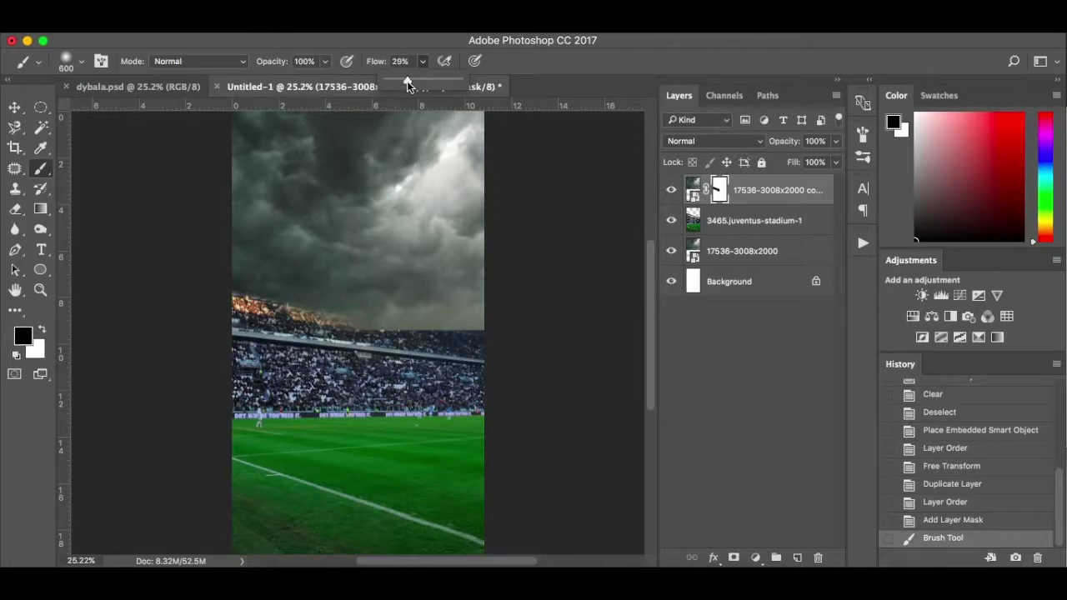
pyautogui.moveTo(407, 81); pyautogui.dragTo(408, 80)
pyautogui.click(233, 317)
pyautogui.moveTo(233, 317)
pyautogui.mouseDown()
pyautogui.moveTo(509, 364)
pyautogui.moveTo(372, 331)
pyautogui.moveTo(475, 327)
pyautogui.moveTo(217, 266)
pyautogui.moveTo(230, 267)
pyautogui.moveTo(335, 308)
pyautogui.moveTo(223, 271)
pyautogui.moveTo(420, 321)
pyautogui.moveTo(338, 315)
pyautogui.moveTo(495, 368)
pyautogui.moveTo(201, 298)
pyautogui.moveTo(469, 354)
pyautogui.moveTo(274, 303)
pyautogui.moveTo(234, 258)
pyautogui.mouseUp()
# - Soften the cloud transition along the stadium roof on the mask with a 200 px brush at 10% flow, checking the mask on its own
pyautogui.press('[')
pyautogui.press('[')
pyautogui.press('[')
pyautogui.press('[')
pyautogui.press('[')
pyautogui.click(422, 61)
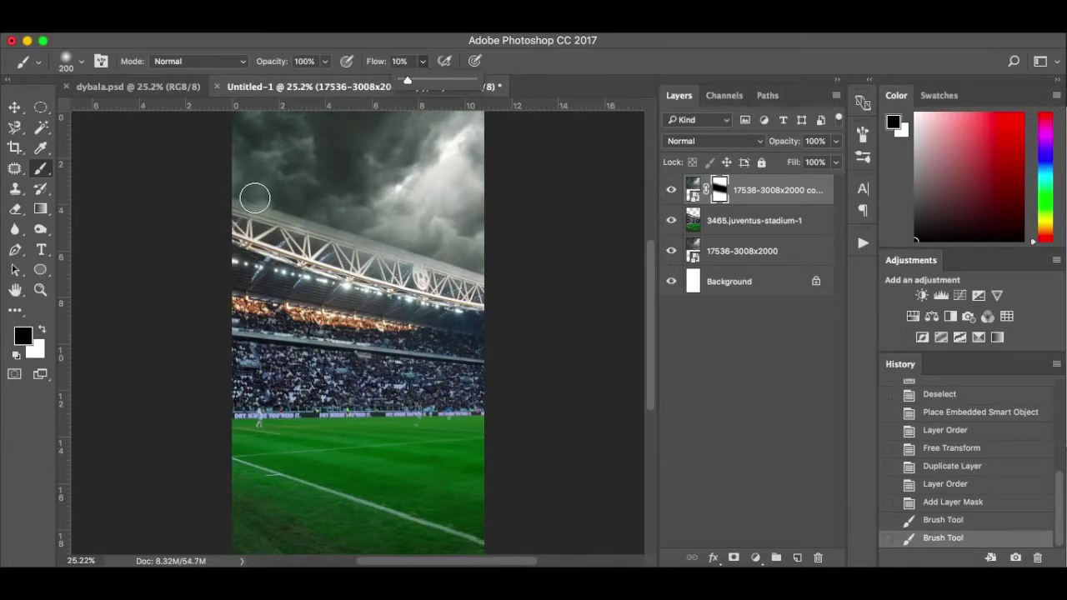
pyautogui.moveTo(219, 216)
pyautogui.mouseDown()
pyautogui.moveTo(335, 256)
pyautogui.moveTo(427, 265)
pyautogui.mouseUp()
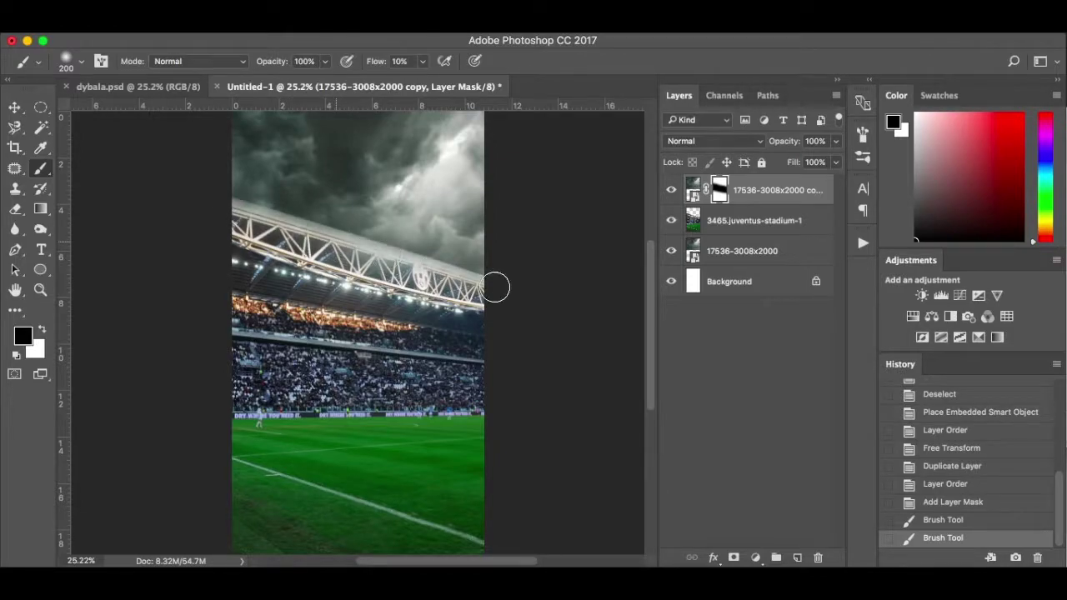
pyautogui.click(413, 322)
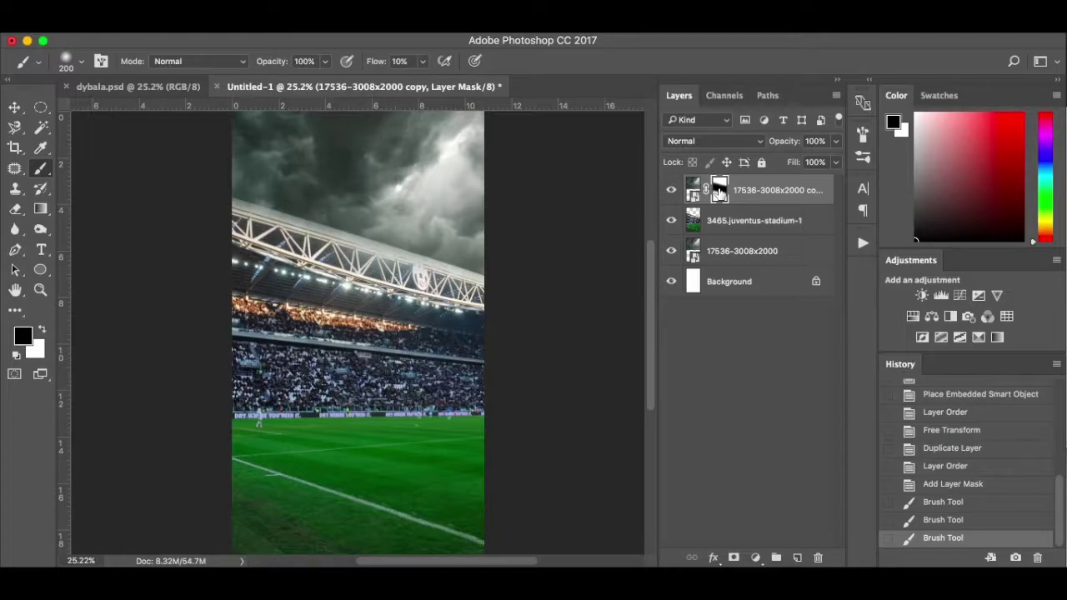
pyautogui.keyDown('alt'); pyautogui.click(718, 191); pyautogui.keyUp('alt')
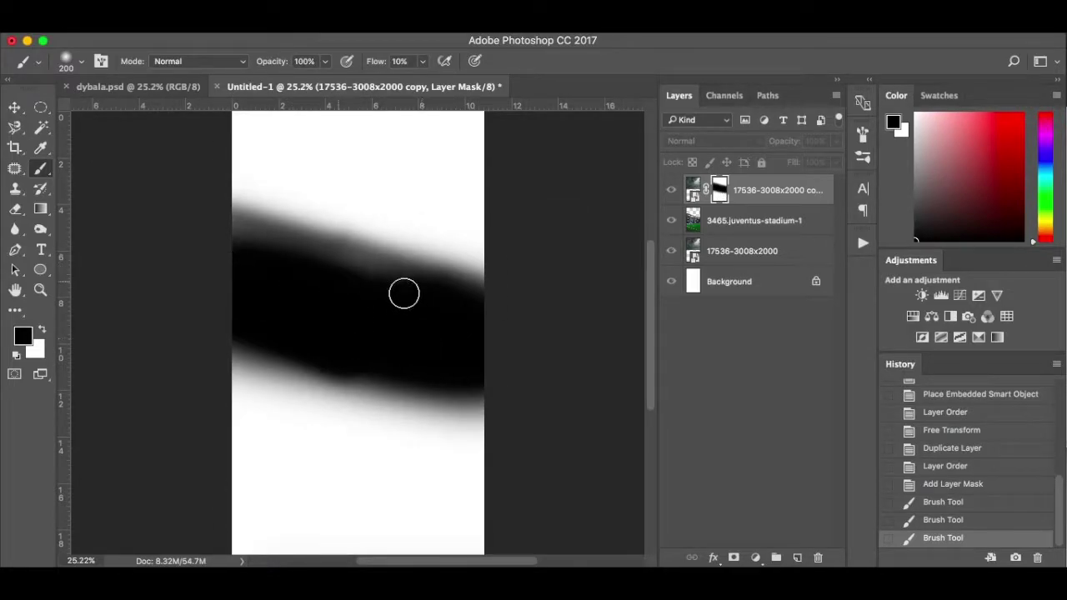
pyautogui.keyDown('alt'); pyautogui.click(718, 192); pyautogui.keyUp('alt')
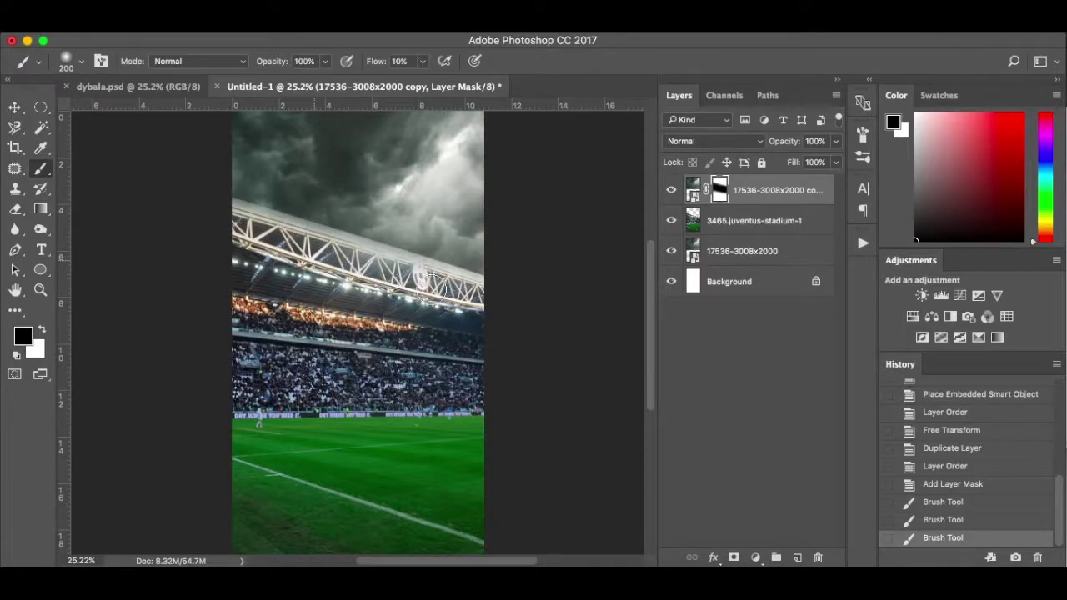
pyautogui.click(497, 339)
# - Compare the blend with the cloud copy hidden and shown, and delete the Background layer
pyautogui.click(671, 192)
pyautogui.click(672, 191)
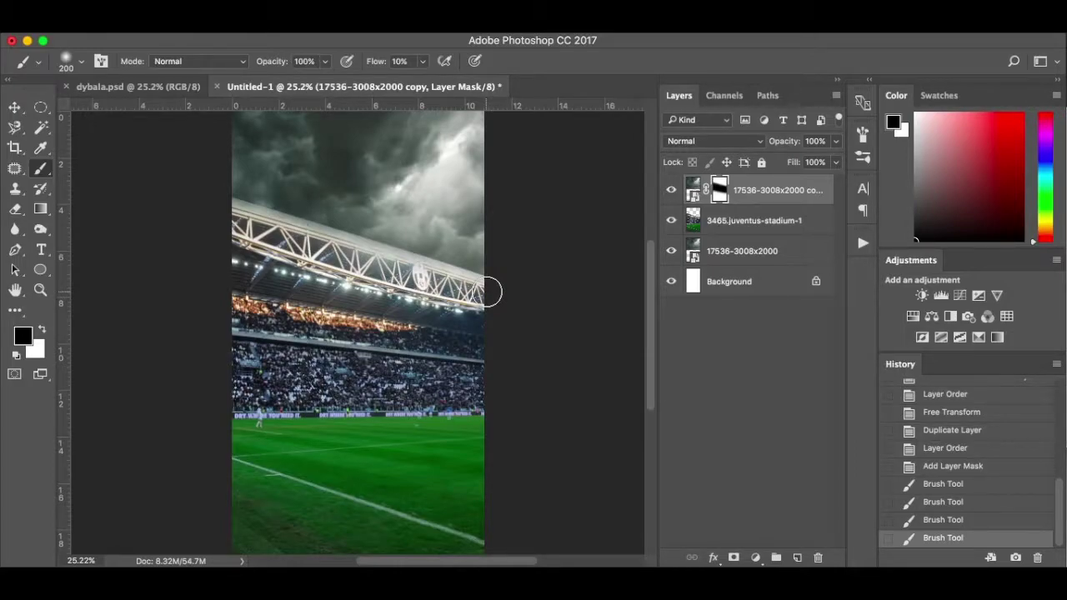
pyautogui.moveTo(775, 282); pyautogui.dragTo(818, 558)
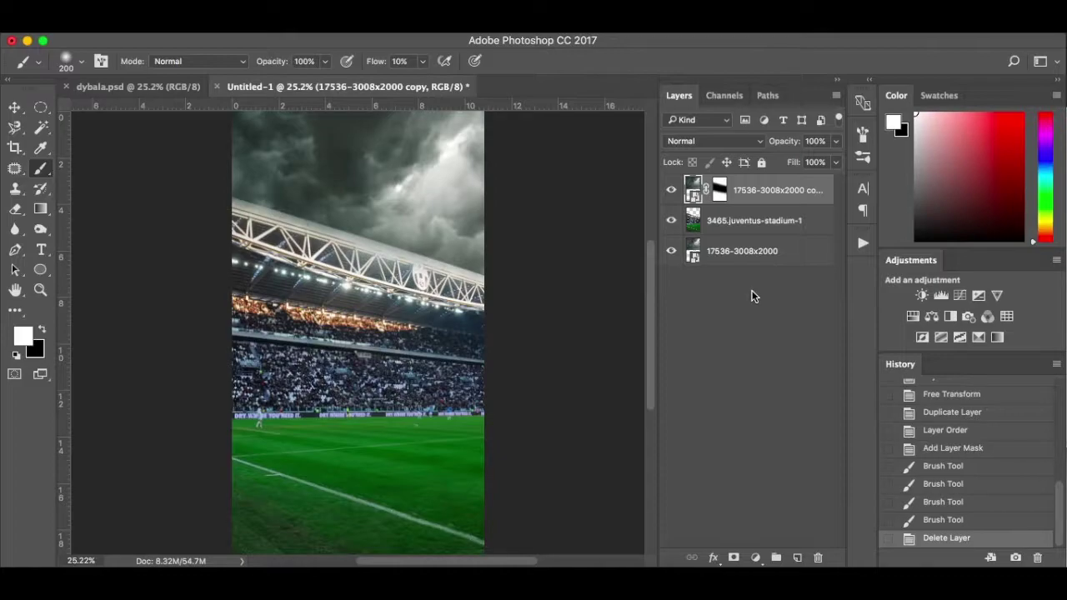
# - Place the player cutout from the Latest Tutorial folder, scaled to about 38% and centred horizontally in front of the stadium
pyautogui.click(287, 579)
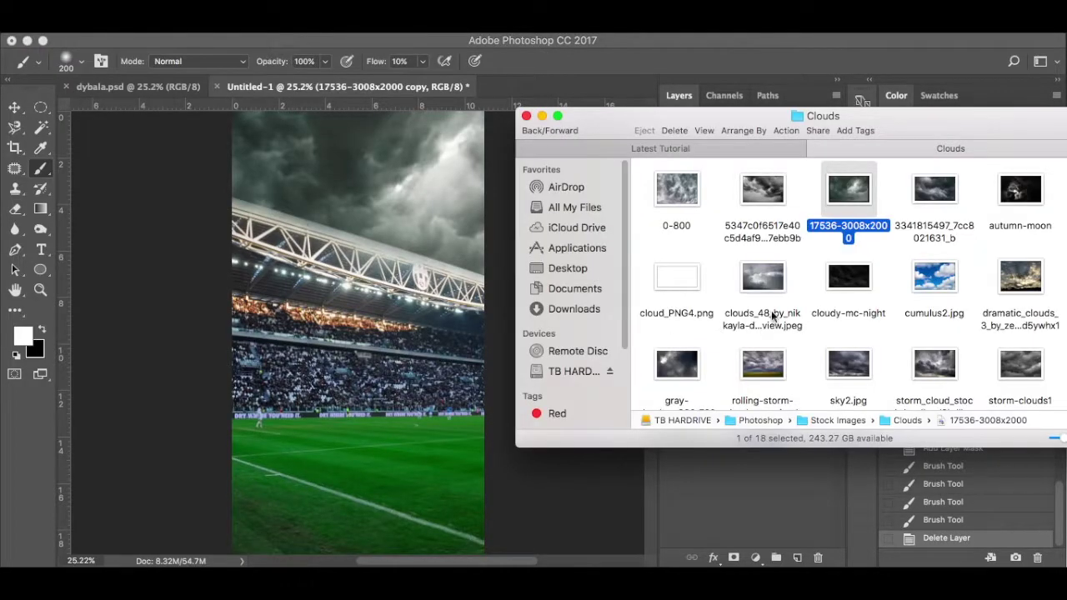
pyautogui.click(737, 148)
pyautogui.moveTo(773, 198); pyautogui.dragTo(354, 385)
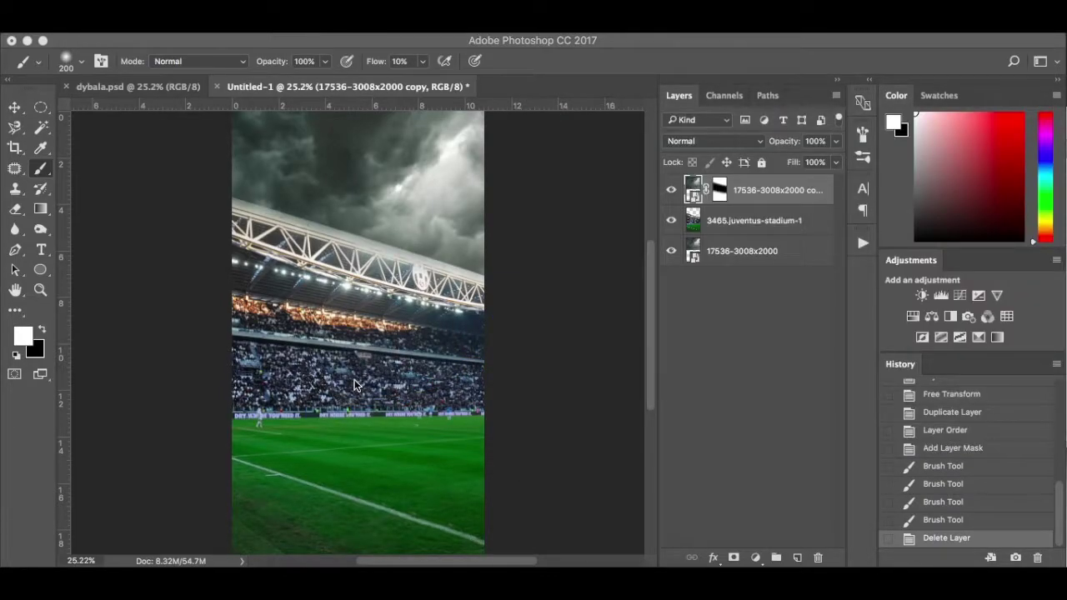
pyautogui.moveTo(486, 124); pyautogui.dragTo(430, 210)
pyautogui.moveTo(380, 319); pyautogui.dragTo(400, 337)
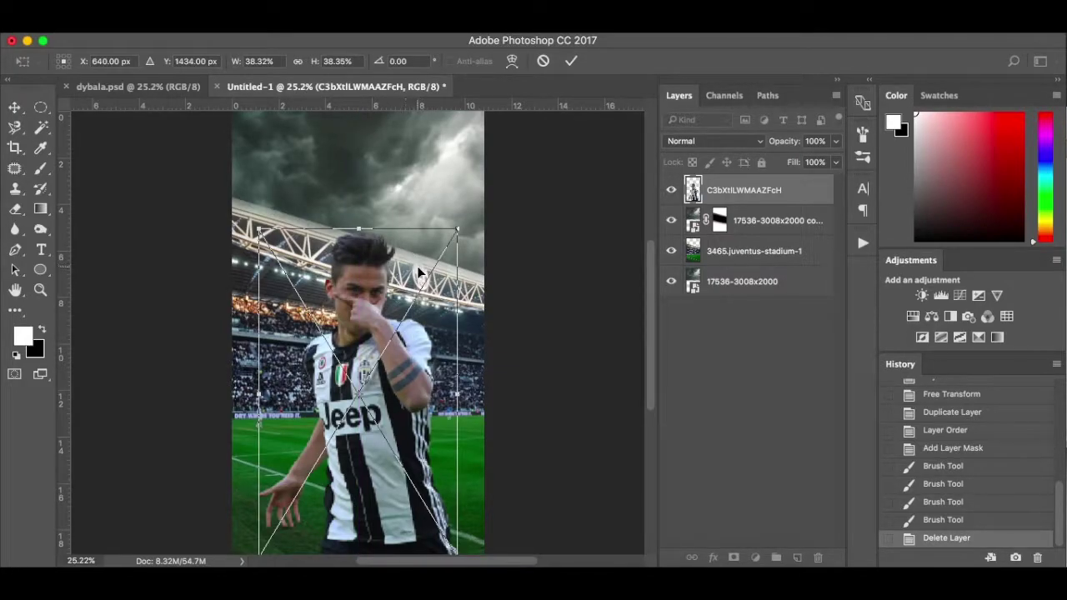
pyautogui.press('Return')
pyautogui.press('b')
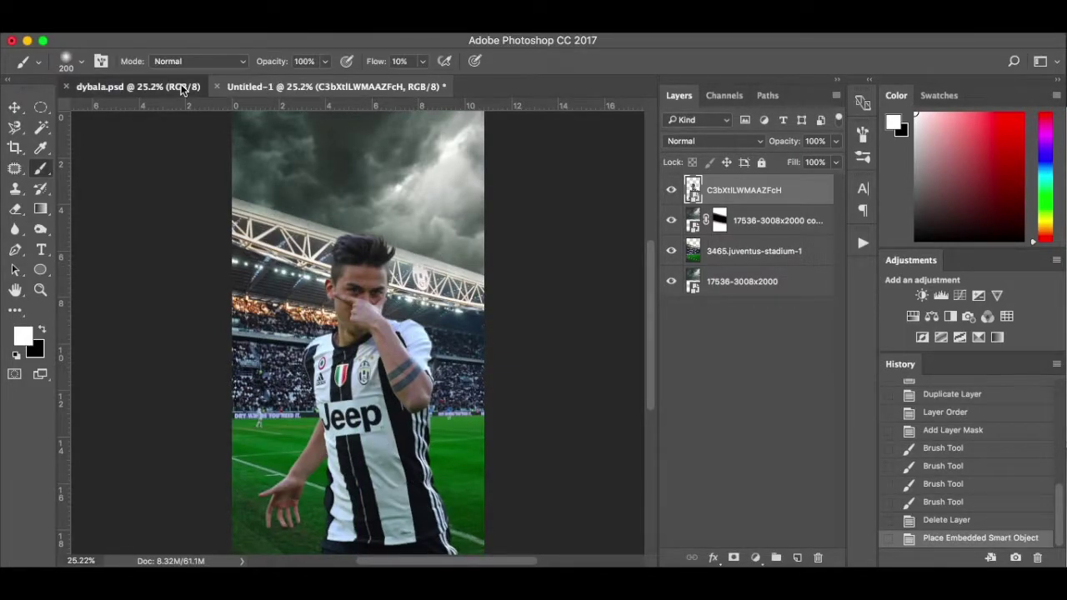
# - Check the player's placement against the finished dybala.psd artwork and return to the untitled document
pyautogui.click(182, 88)
pyautogui.click(304, 89)
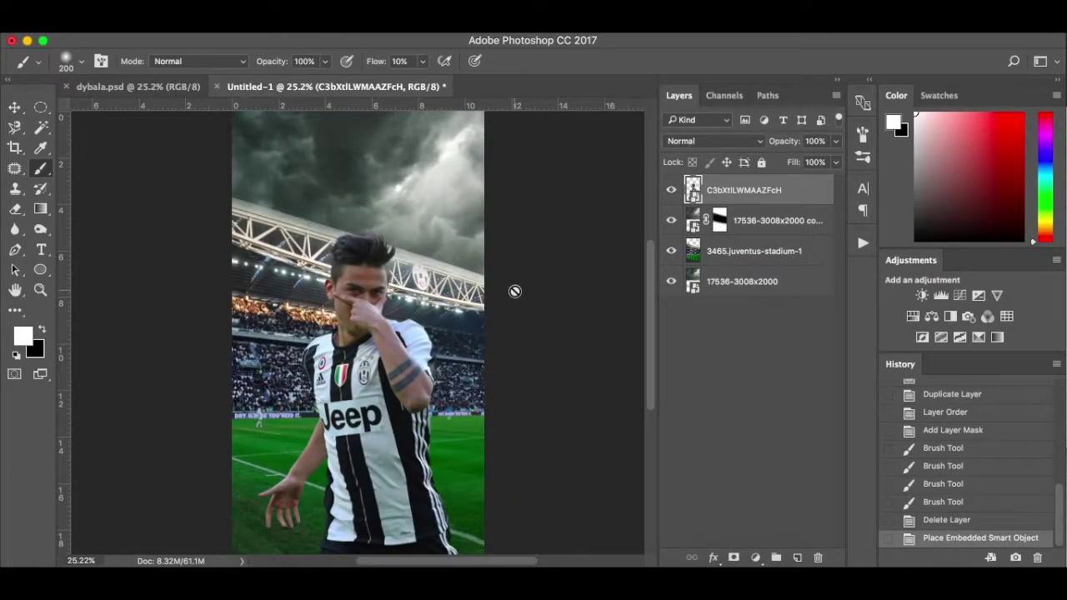
# - Try nudging the stadium layer up and down with Free Transform, and undo the repositioning
pyautogui.click(768, 255)
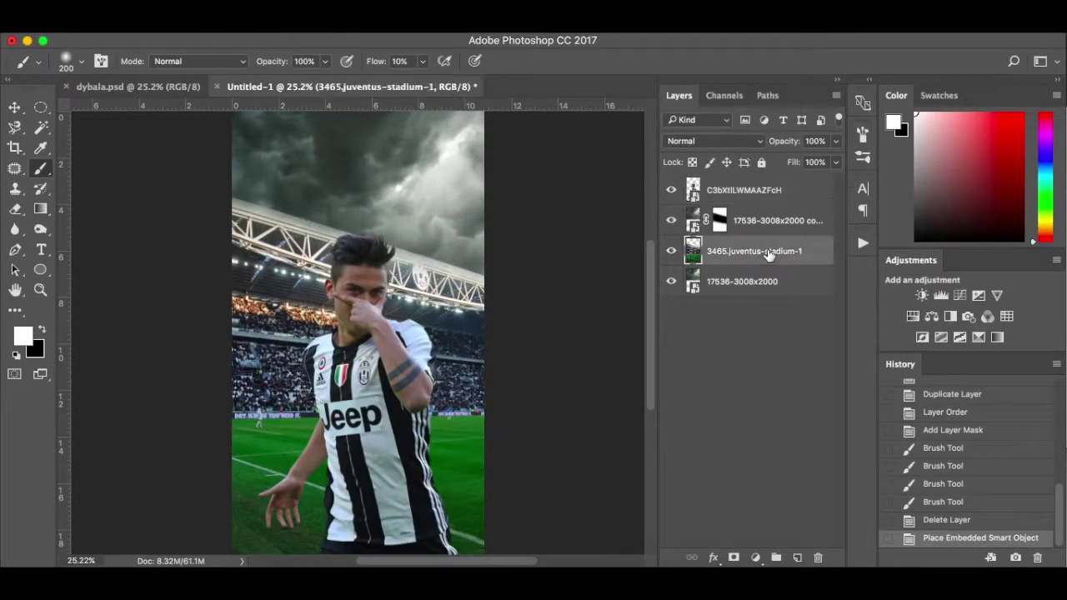
pyautogui.press('super+t')
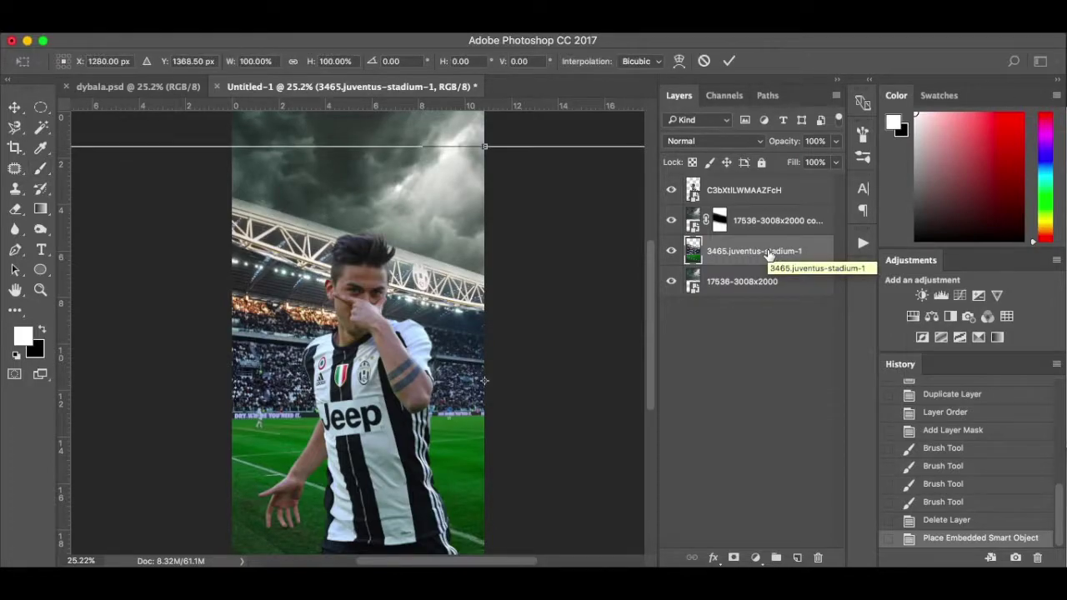
pyautogui.hotkey('shift', 'Up')
pyautogui.hotkey('shift', 'Up')
pyautogui.hotkey('shift', 'Up')
pyautogui.hotkey('shift', 'Up')
pyautogui.press('Up')
pyautogui.press('Up')
pyautogui.press('Up')
pyautogui.press('Up')
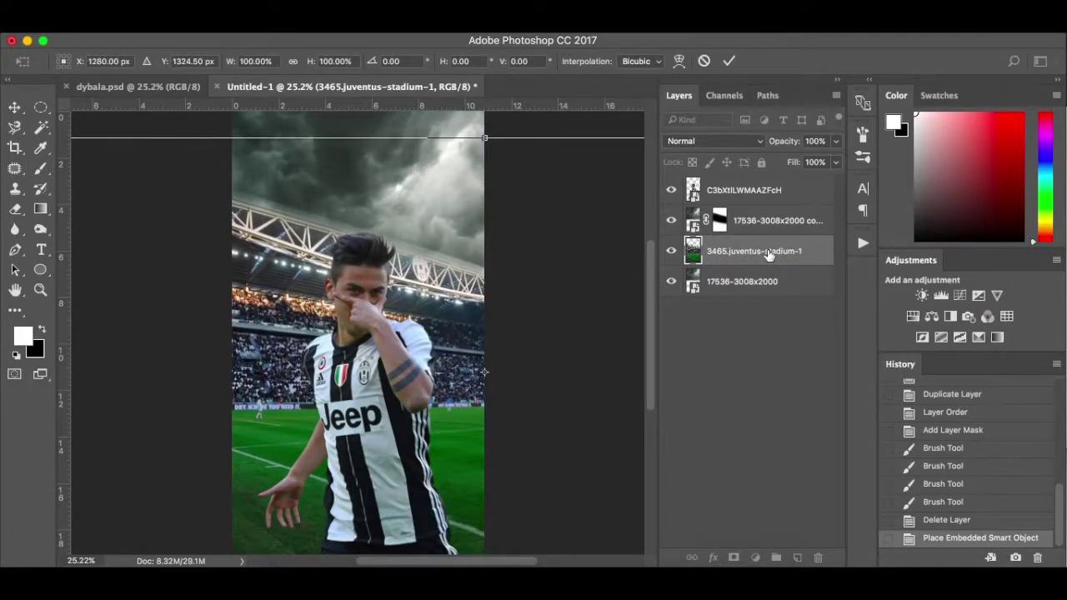
pyautogui.hotkey('shift', 'Down')
pyautogui.hotkey('shift', 'Down')
pyautogui.press('Down')
pyautogui.press('Down')
pyautogui.press('Down')
pyautogui.press('Down')
pyautogui.press('Down')
pyautogui.press('Down')
pyautogui.press('Down')
pyautogui.press('Down')
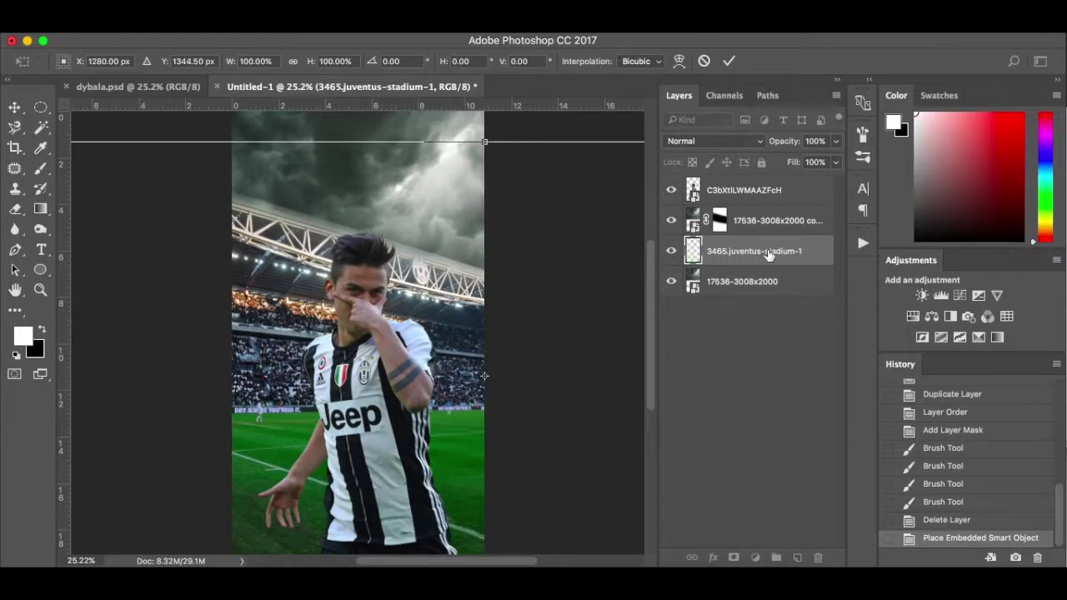
pyautogui.press('Down')
pyautogui.press('Down')
pyautogui.press('Down')
pyautogui.press('Down')
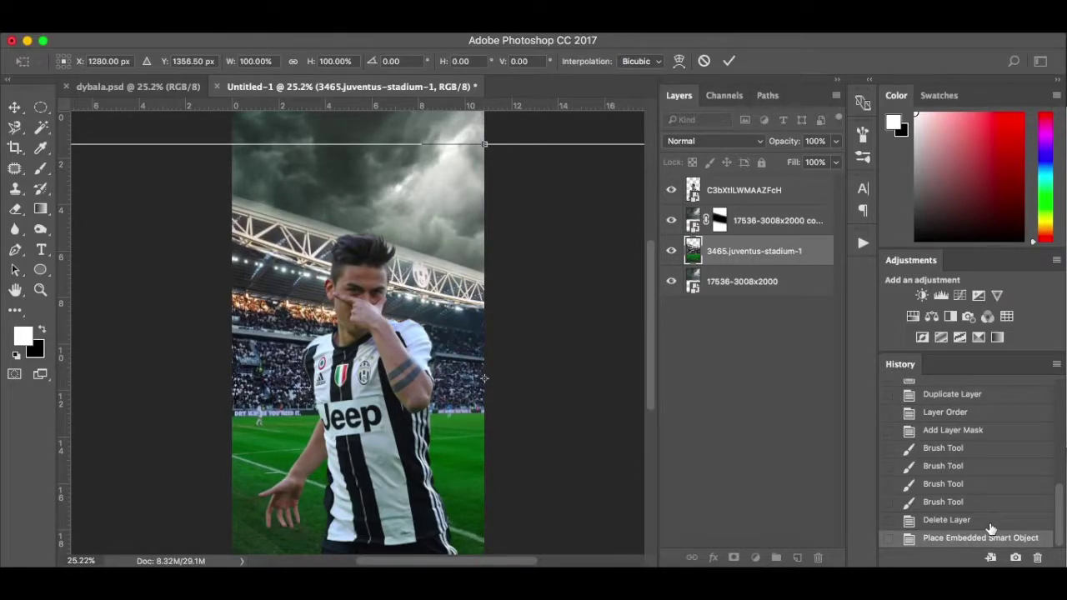
pyautogui.press('Return')
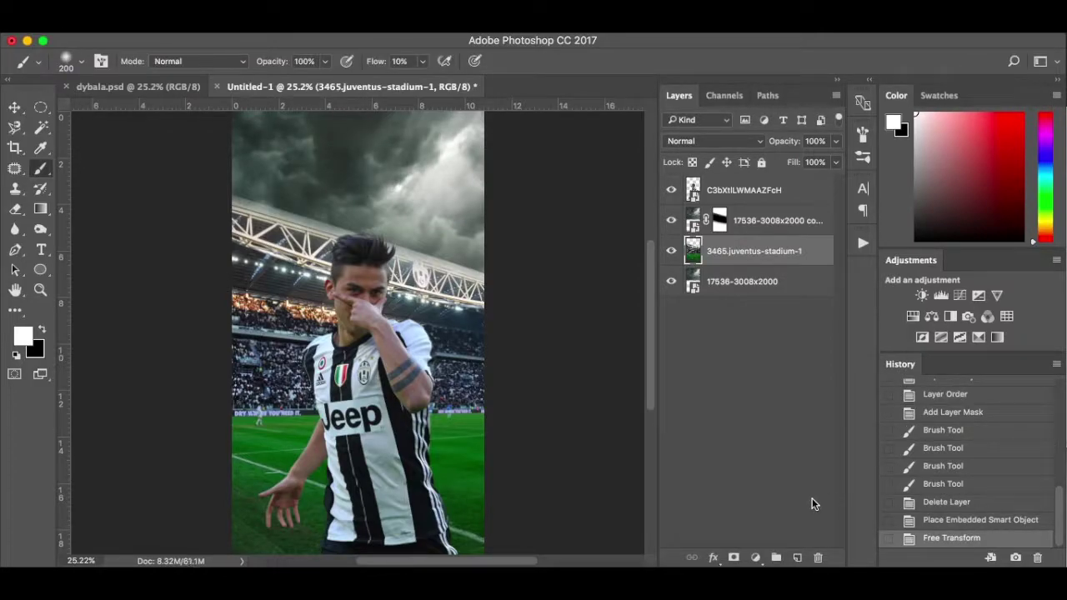
pyautogui.press('super+z')
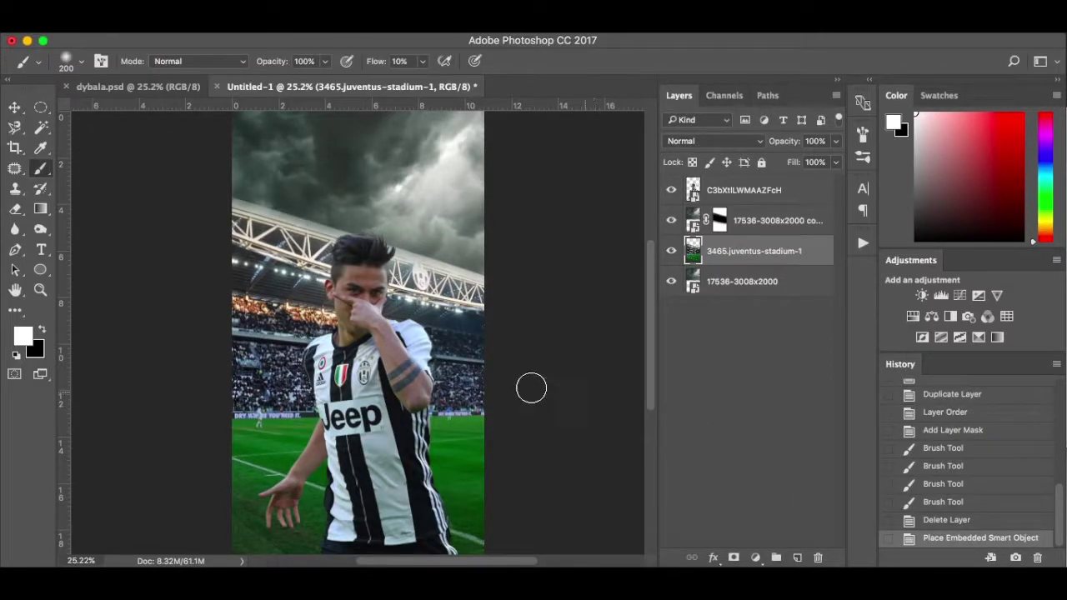
# - Free-transform the player cutout layer to make it slightly smaller, keeping it in the lower middle of the poster
pyautogui.press('v')
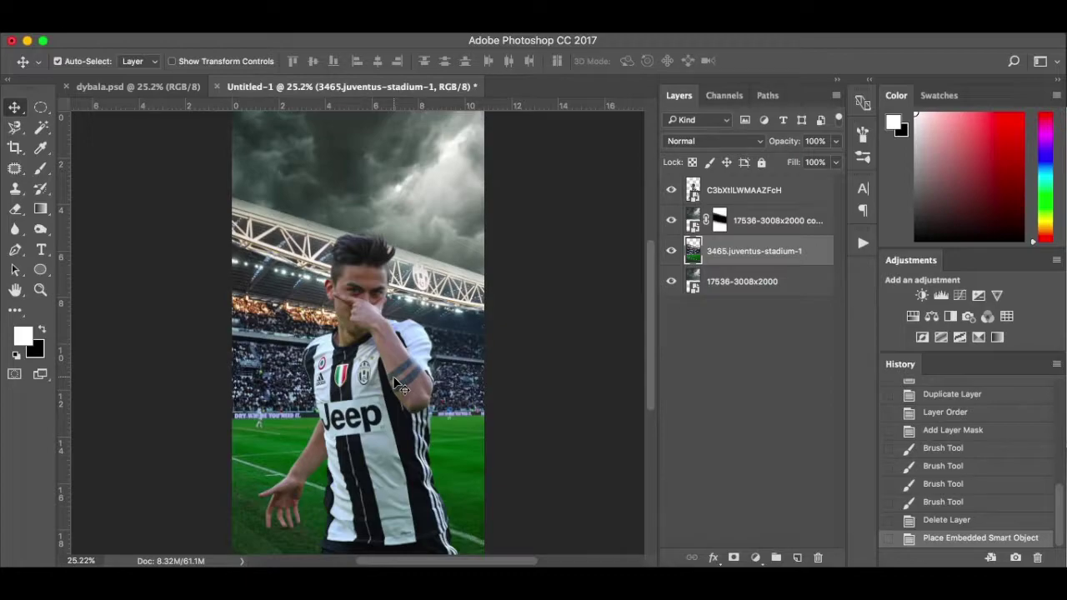
pyautogui.click(760, 192)
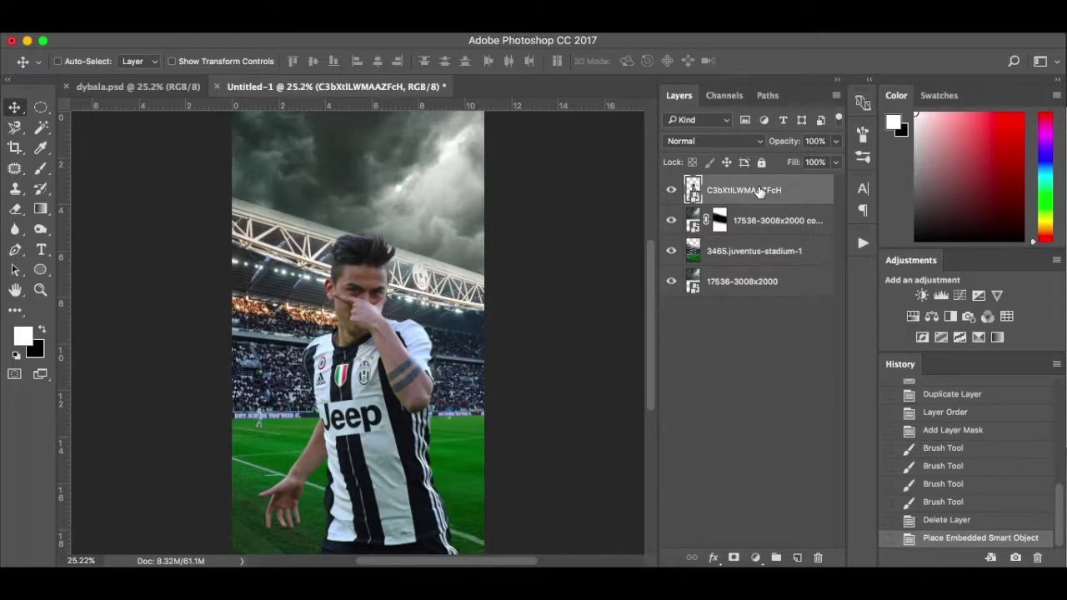
pyautogui.press('super+t')
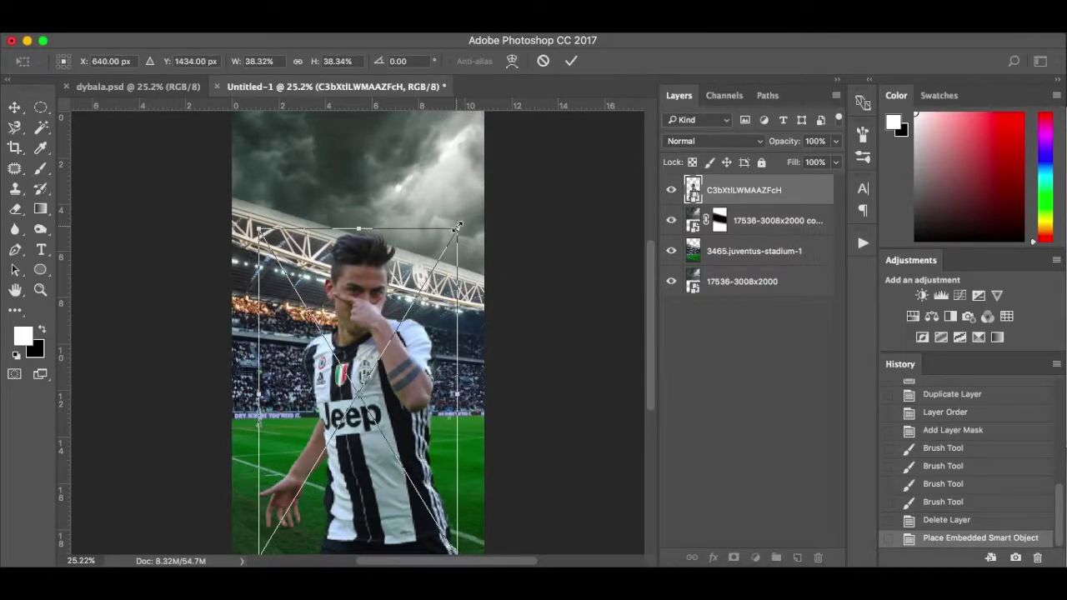
pyautogui.moveTo(458, 225); pyautogui.dragTo(453, 236)
pyautogui.press('Return')
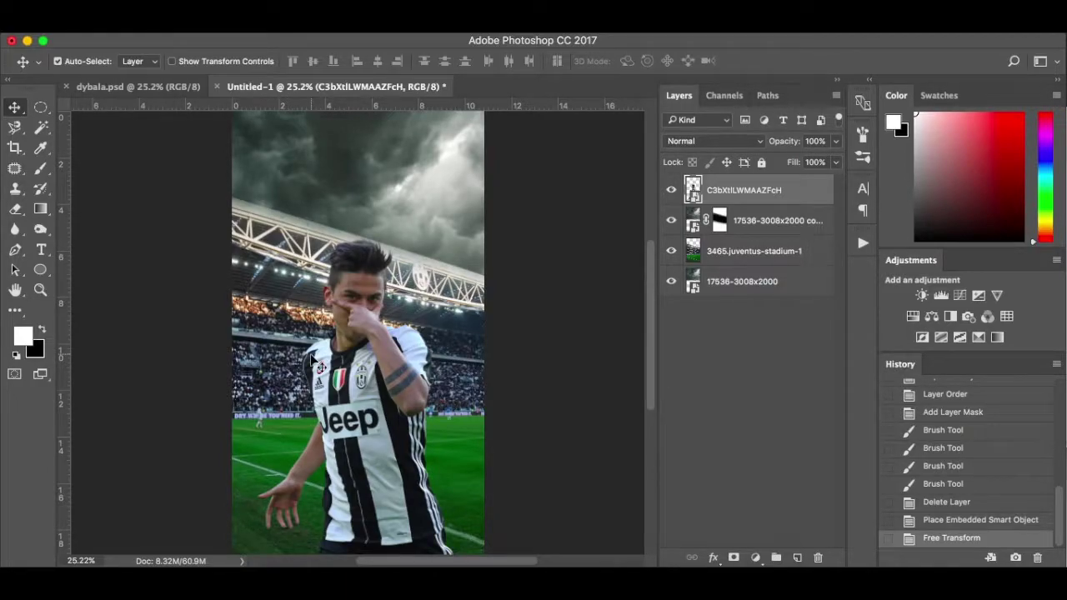
pyautogui.moveTo(363, 419)
pyautogui.mouseDown()
pyautogui.moveTo(363, 375)
pyautogui.moveTo(364, 418)
pyautogui.mouseUp()
pyautogui.scroll(2, 372, 347)
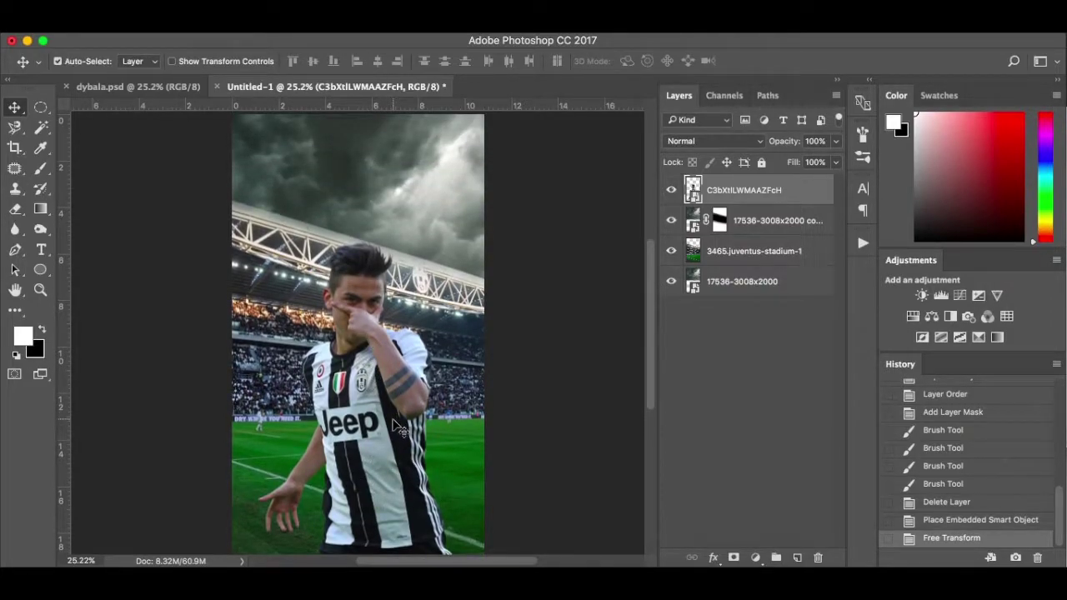
# - Hide the player layer and add a Hue/Saturation adjustment above the cloud copy with Saturation set to -34
pyautogui.click(672, 190)
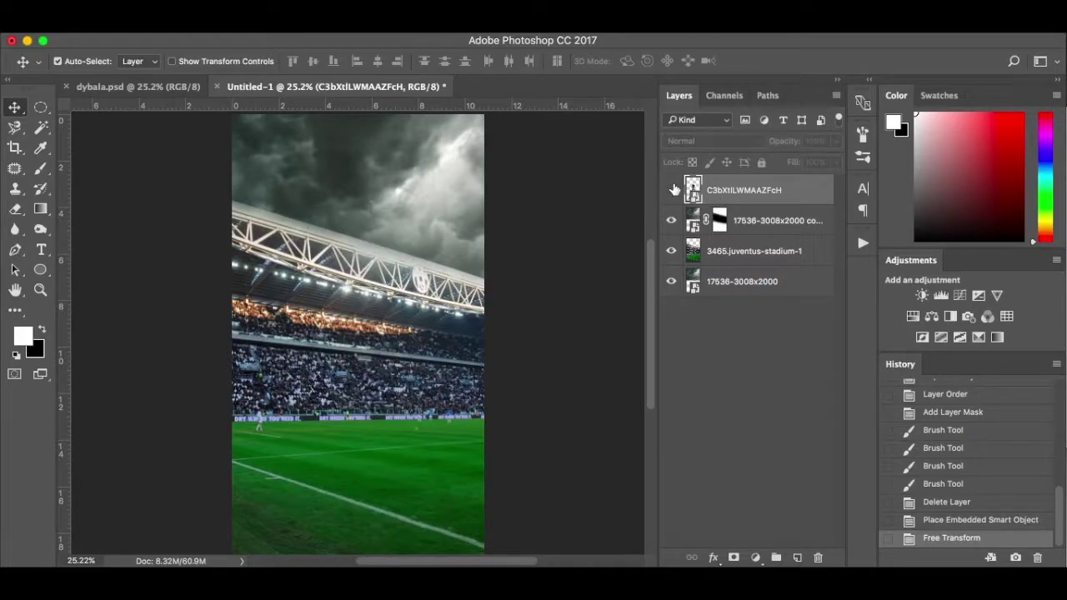
pyautogui.click(769, 223)
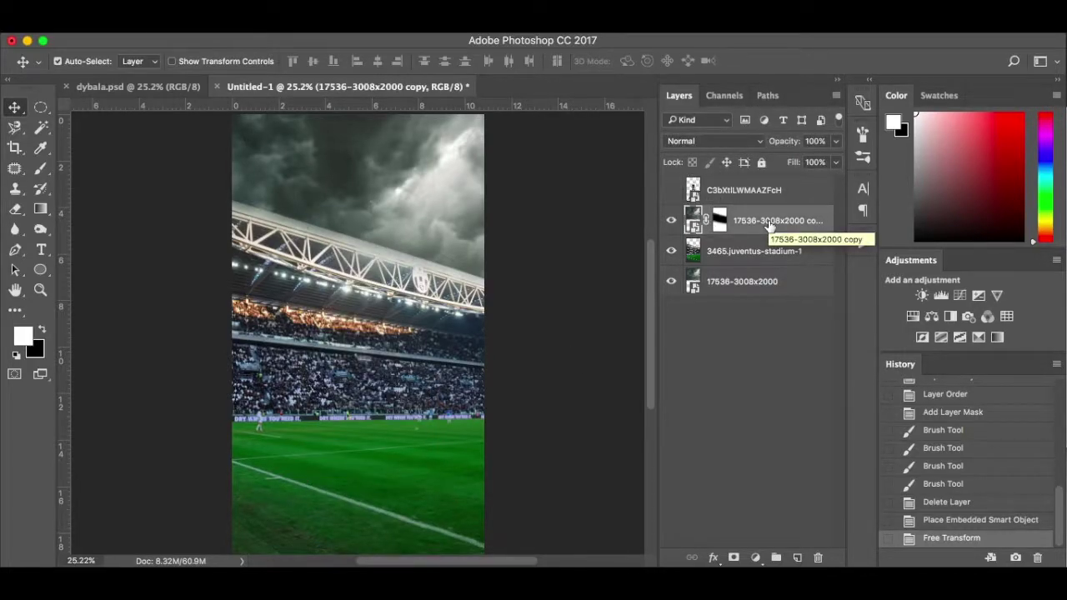
pyautogui.click(756, 558)
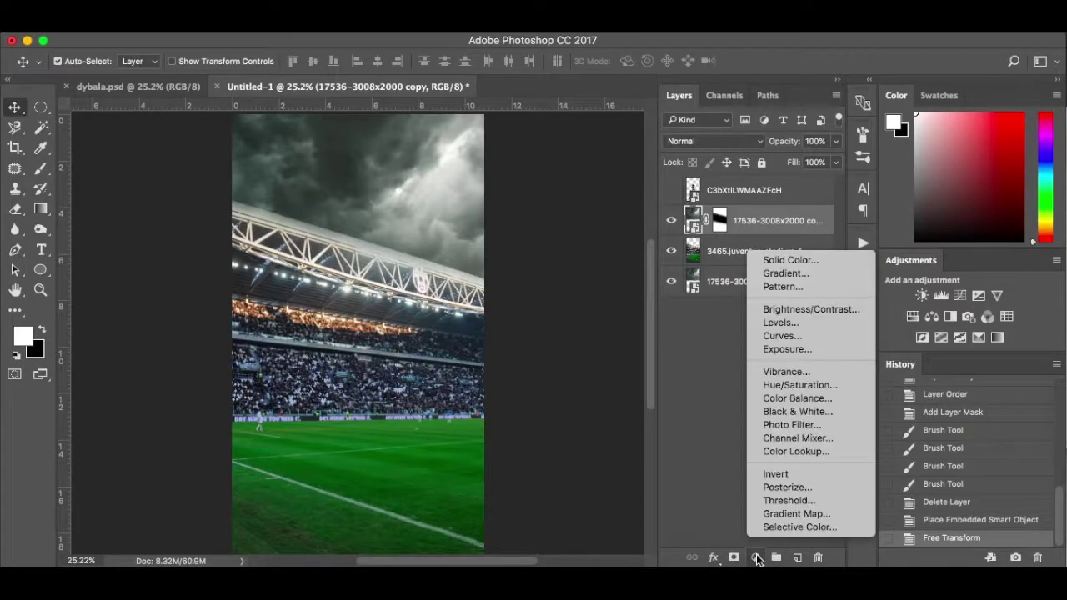
pyautogui.click(813, 384)
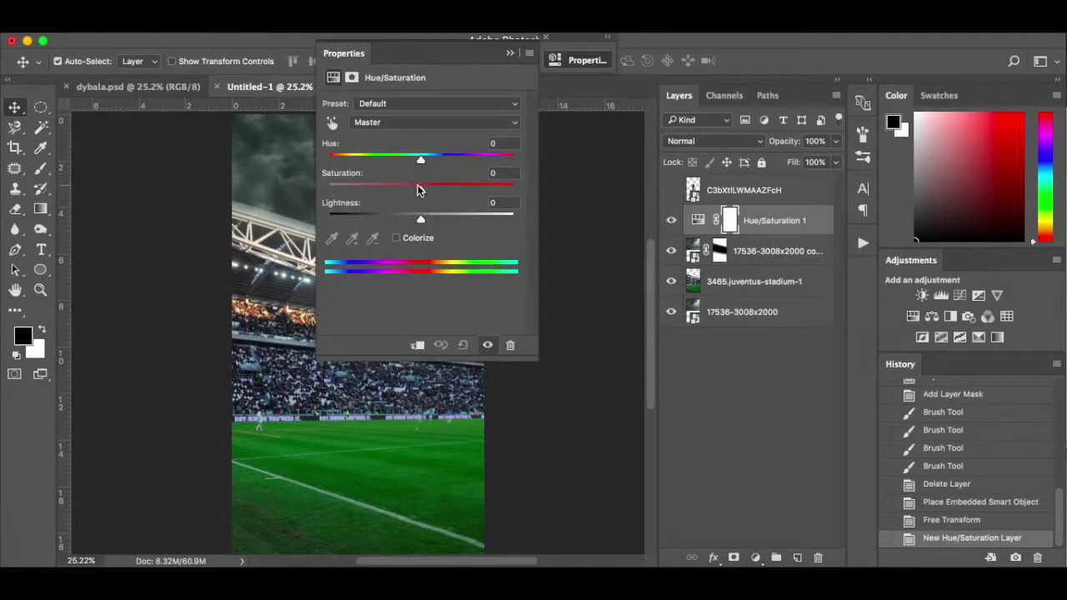
pyautogui.moveTo(419, 189); pyautogui.dragTo(387, 191)
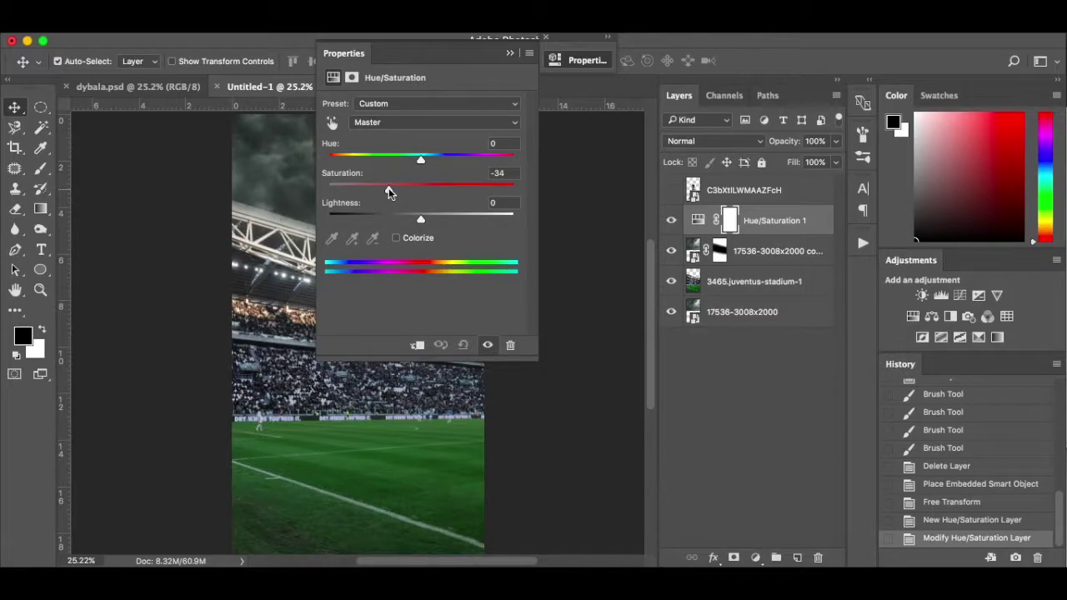
# - Add a Color Balance adjustment above Hue/Saturation with midtones Cyan/Red -10 and Yellow/Blue +5, and compare the image with it off and on
pyautogui.moveTo(431, 61); pyautogui.dragTo(578, 62)
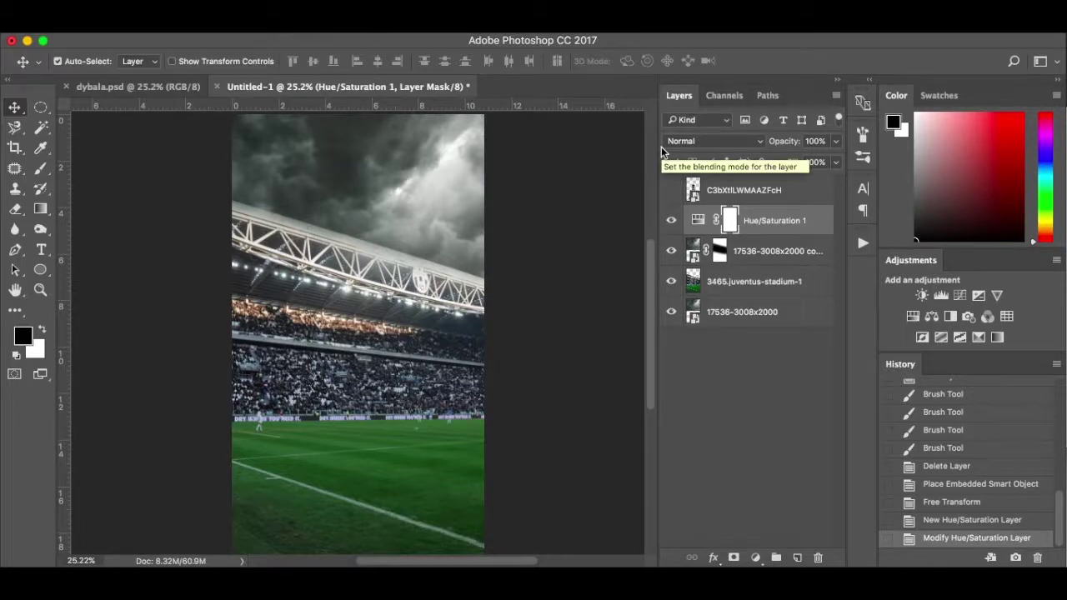
pyautogui.click(755, 557)
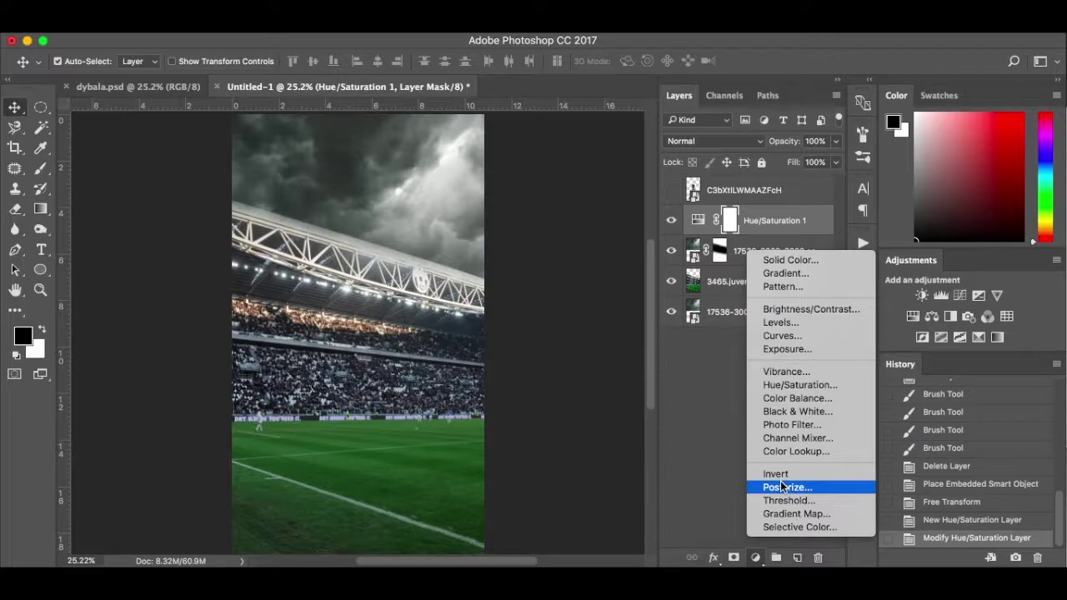
pyautogui.click(825, 398)
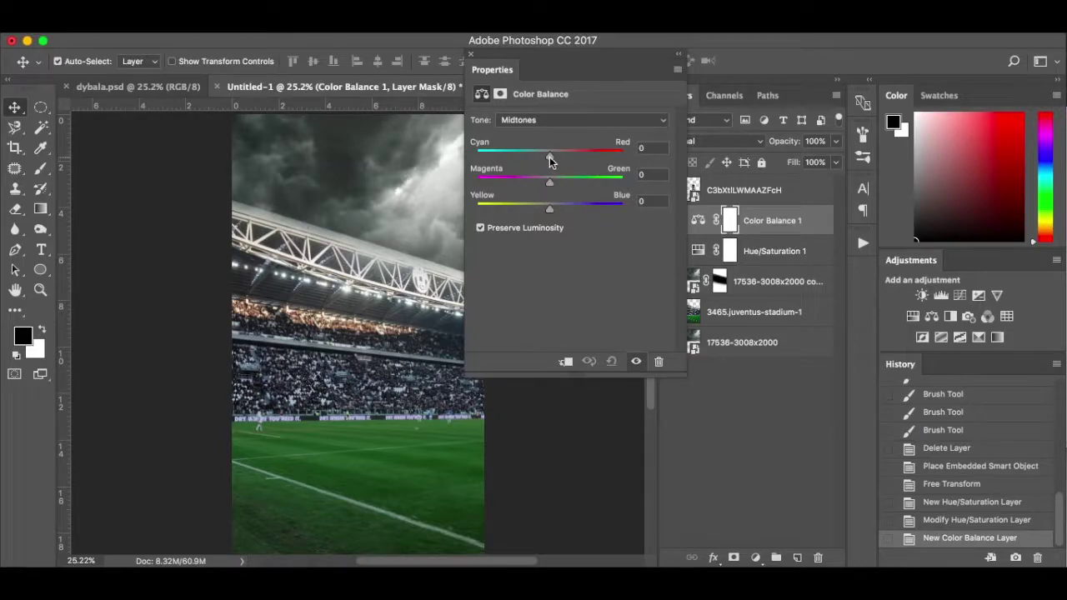
pyautogui.moveTo(549, 157); pyautogui.dragTo(542, 157)
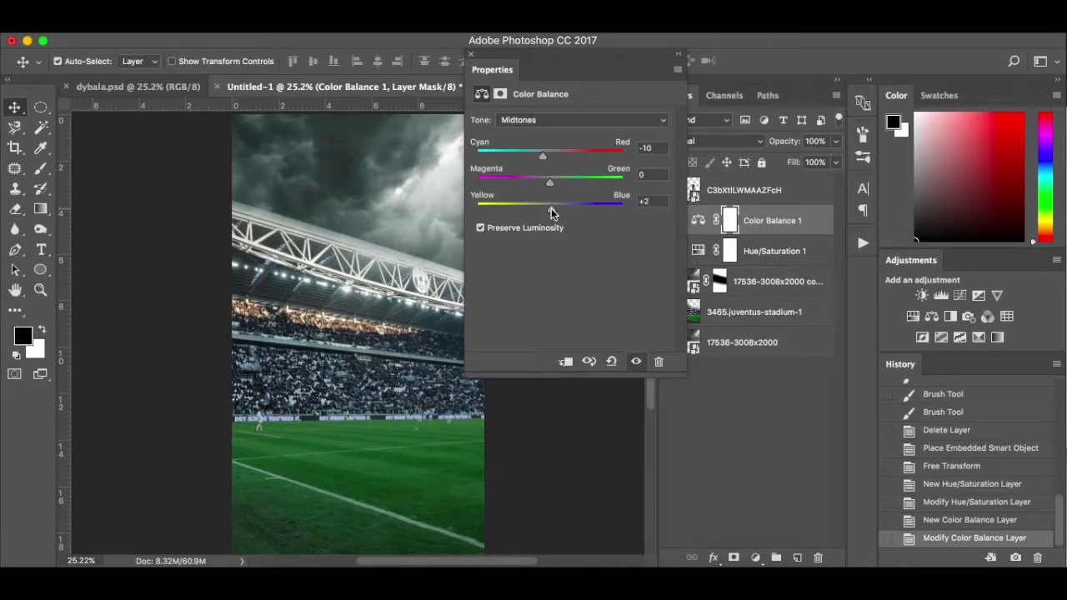
pyautogui.moveTo(551, 214); pyautogui.dragTo(555, 213)
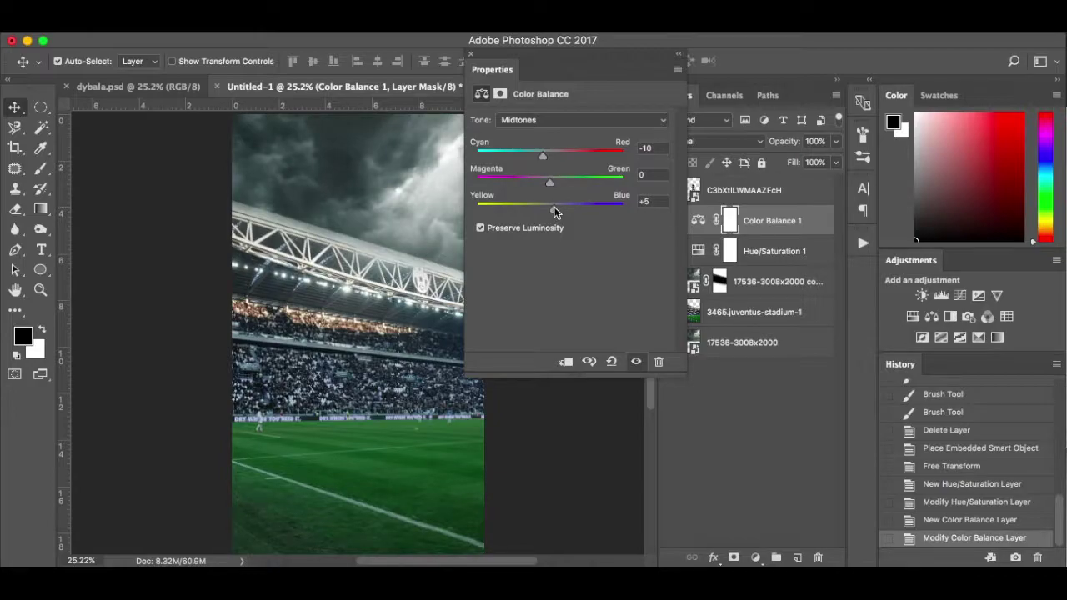
pyautogui.click(471, 56)
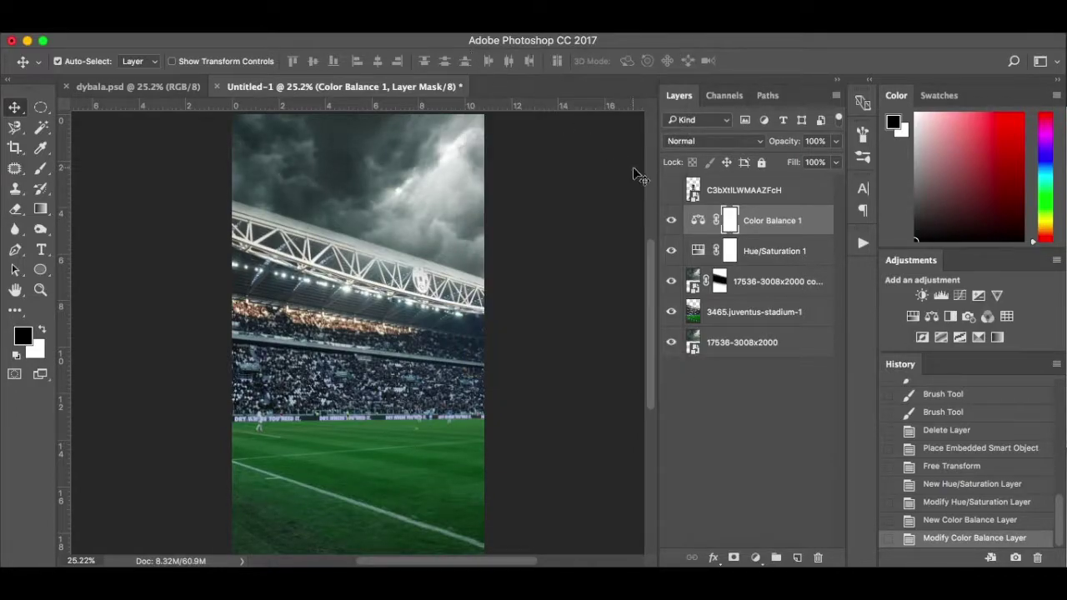
pyautogui.click(671, 221)
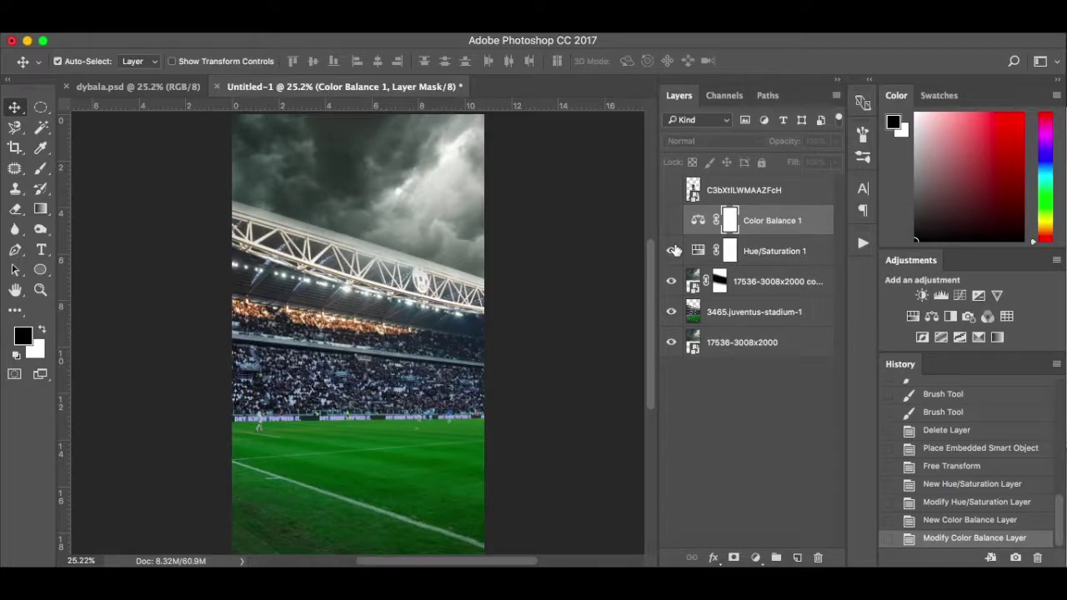
pyautogui.click(671, 221)
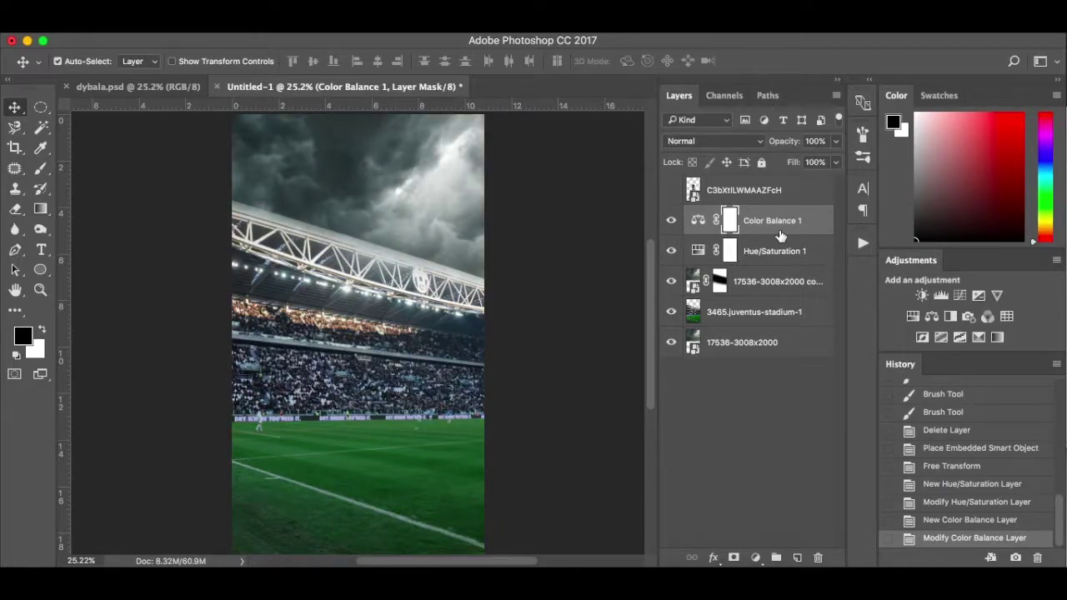
# - Add a Curves adjustment above Color Balance, pulling the midtones down to about input 158, output 126 and lifting the black point to output 17
pyautogui.click(755, 557)
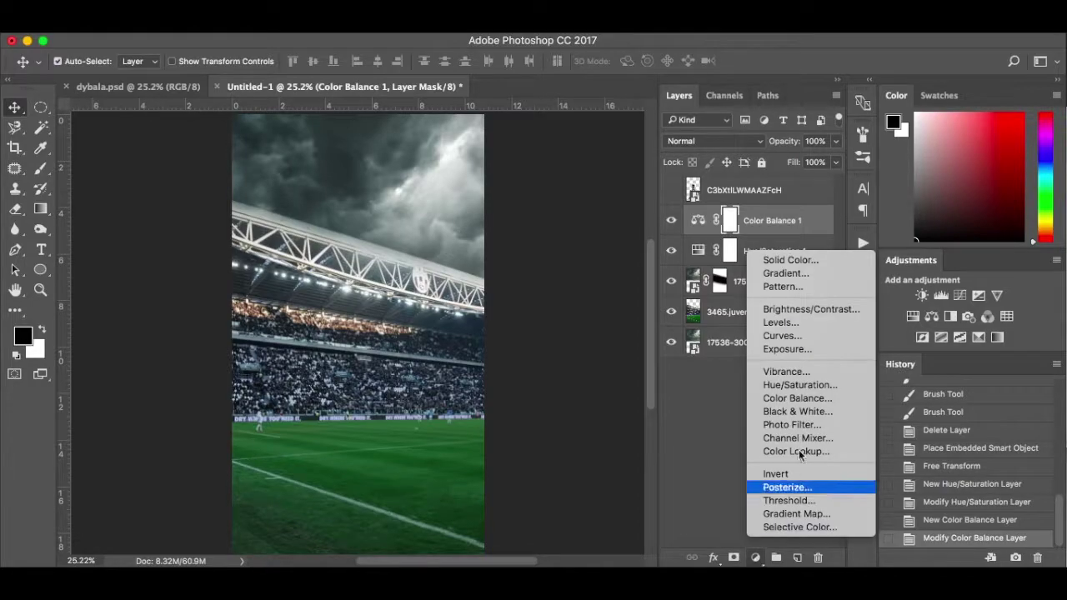
pyautogui.click(803, 336)
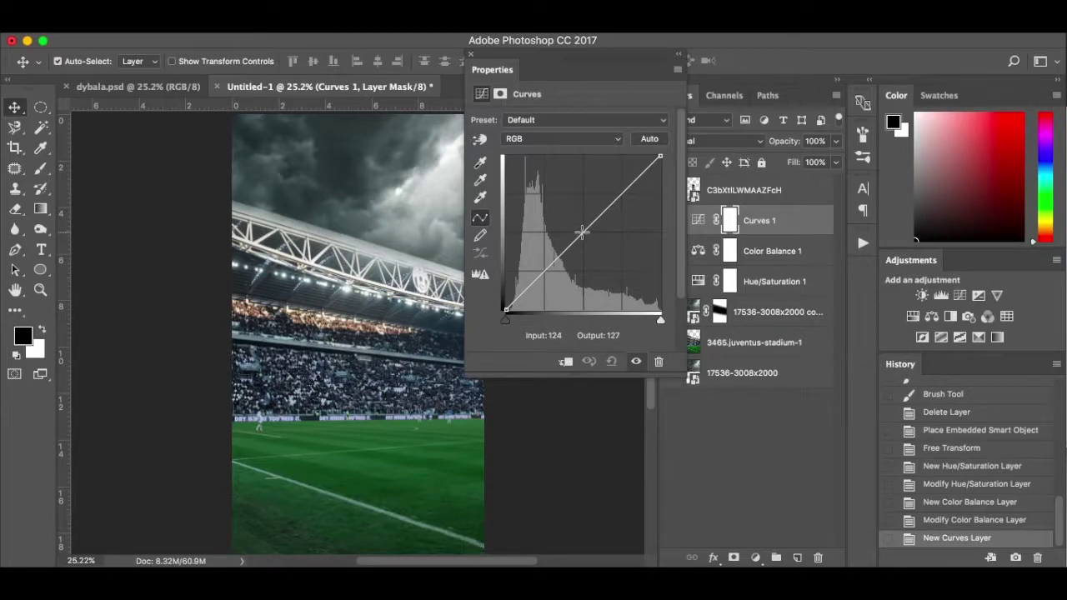
pyautogui.moveTo(582, 231); pyautogui.dragTo(607, 241)
pyautogui.moveTo(506, 310); pyautogui.dragTo(505, 300)
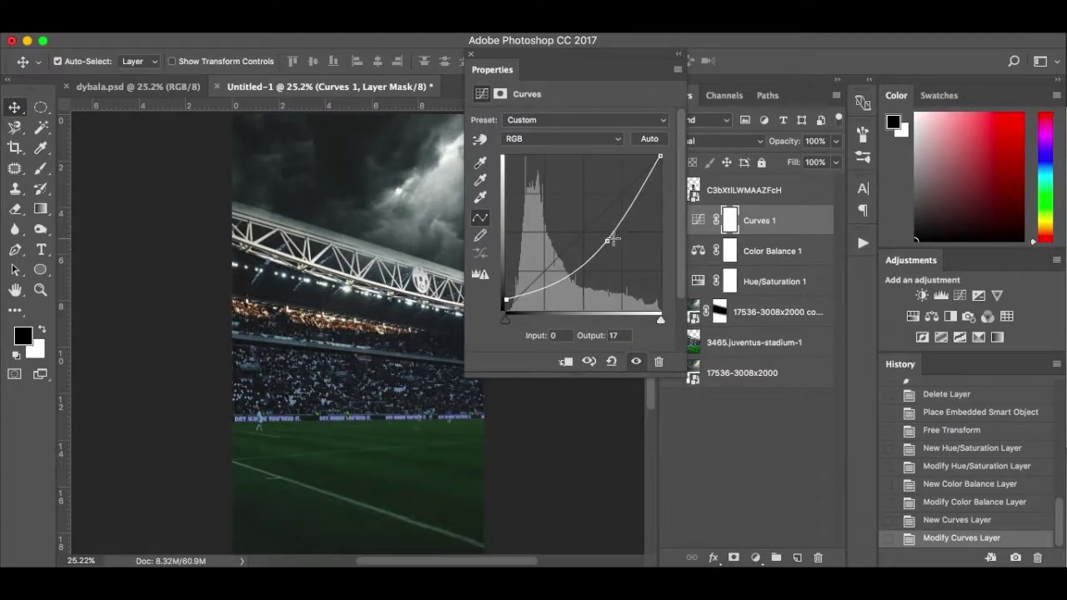
pyautogui.moveTo(603, 243); pyautogui.dragTo(601, 232)
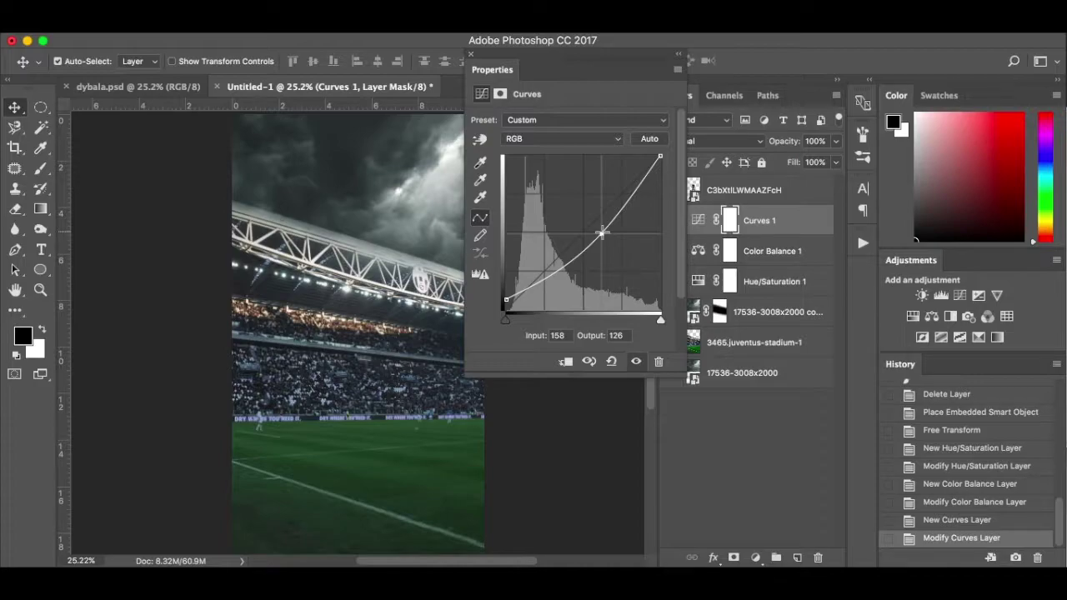
pyautogui.click(472, 56)
# - Compare the background with and without the Curves, Color Balance and Hue/Saturation adjustments
pyautogui.click(671, 220)
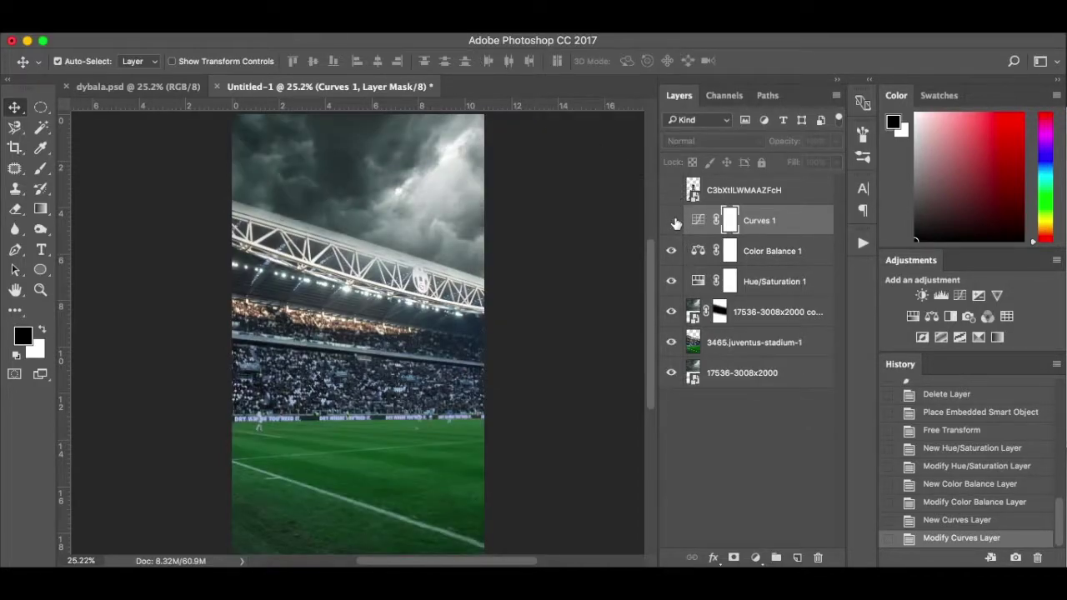
pyautogui.moveTo(671, 251); pyautogui.dragTo(672, 281)
pyautogui.click(671, 282)
pyautogui.click(671, 251)
pyautogui.click(671, 220)
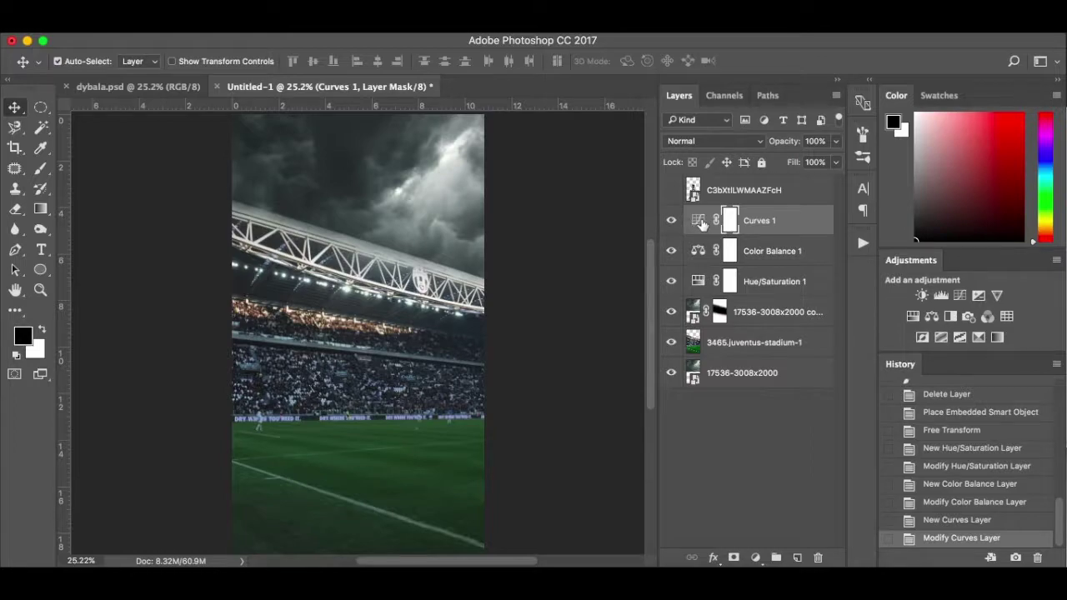
# - Reopen the Curves 1 settings, try an extra curve point at input 114, output 75, and undo it
pyautogui.click(700, 222)
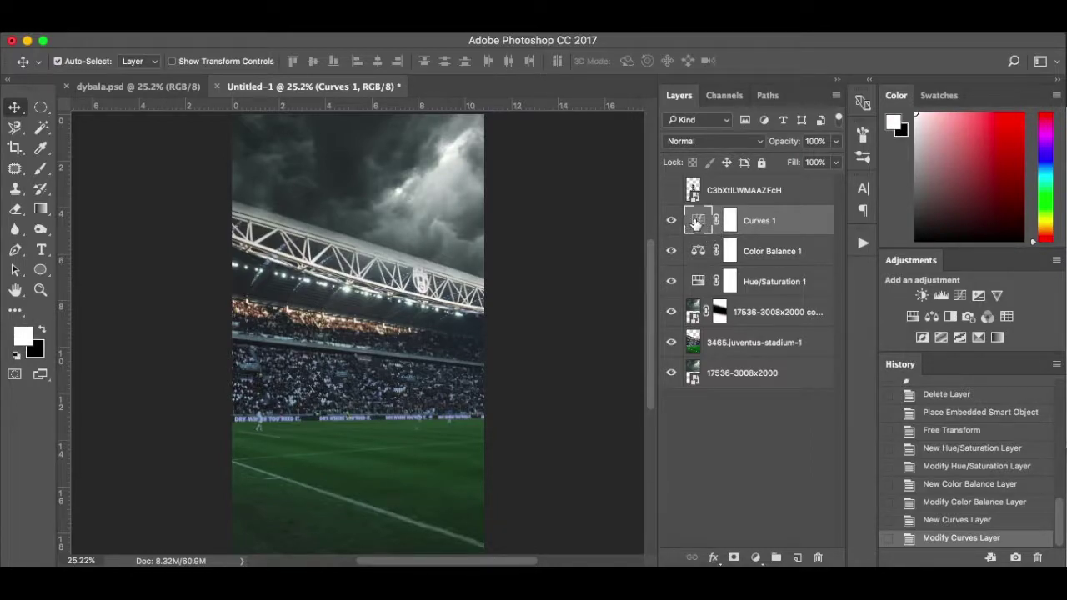
pyautogui.doubleClick(697, 222)
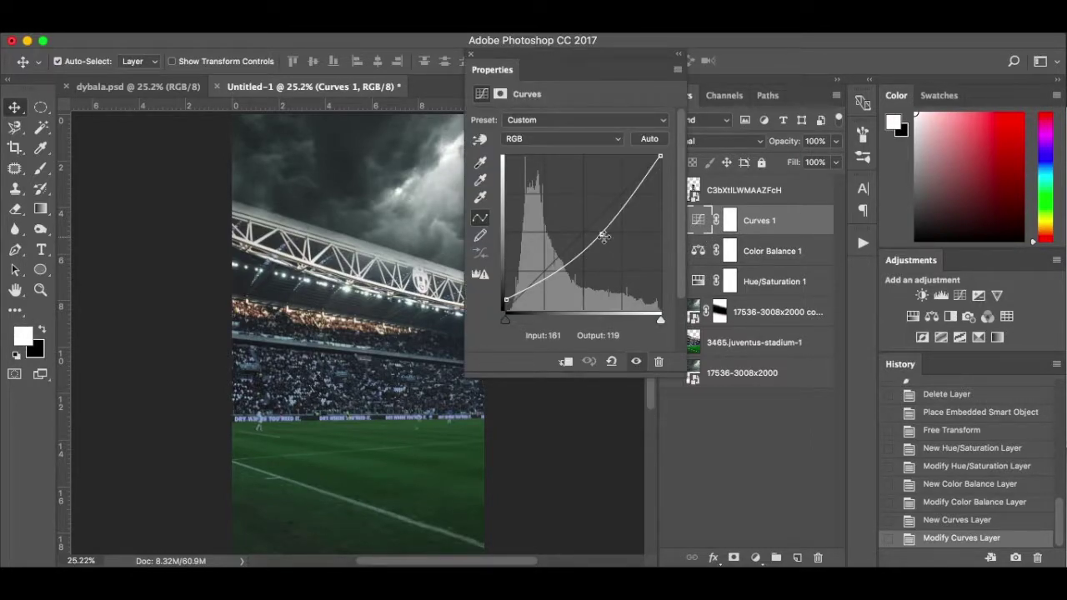
pyautogui.click(573, 265)
pyautogui.moveTo(574, 265); pyautogui.dragTo(575, 265)
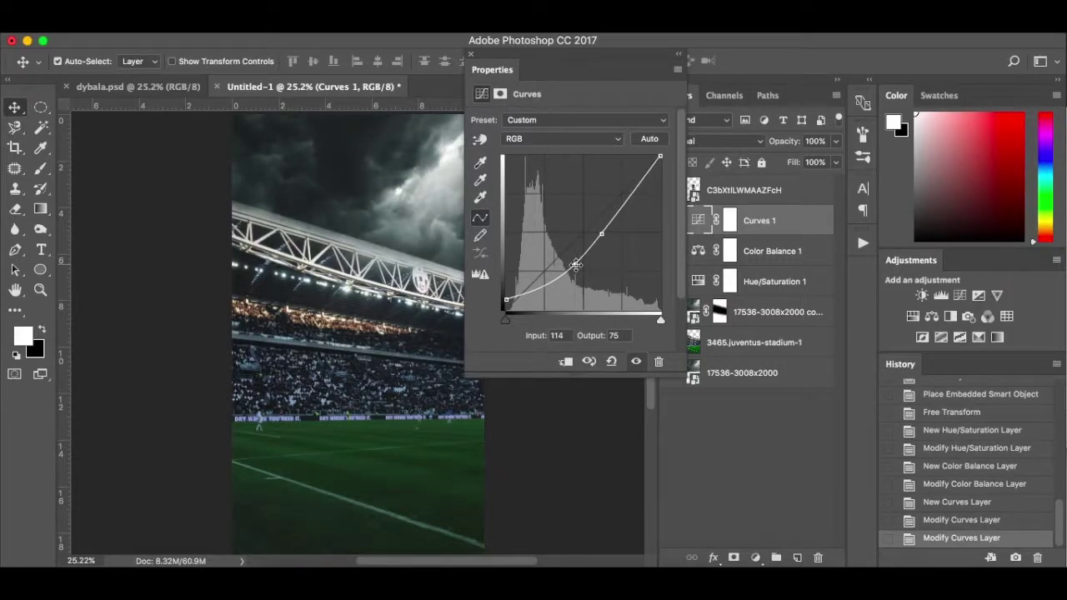
pyautogui.hotkey('ctrl', 'z')
# - Shift the Curves 1 midtone point slightly higher in input and output, and set the black point to input 5, output 22
pyautogui.moveTo(602, 236); pyautogui.dragTo(609, 228)
pyautogui.moveTo(504, 298); pyautogui.dragTo(510, 296)
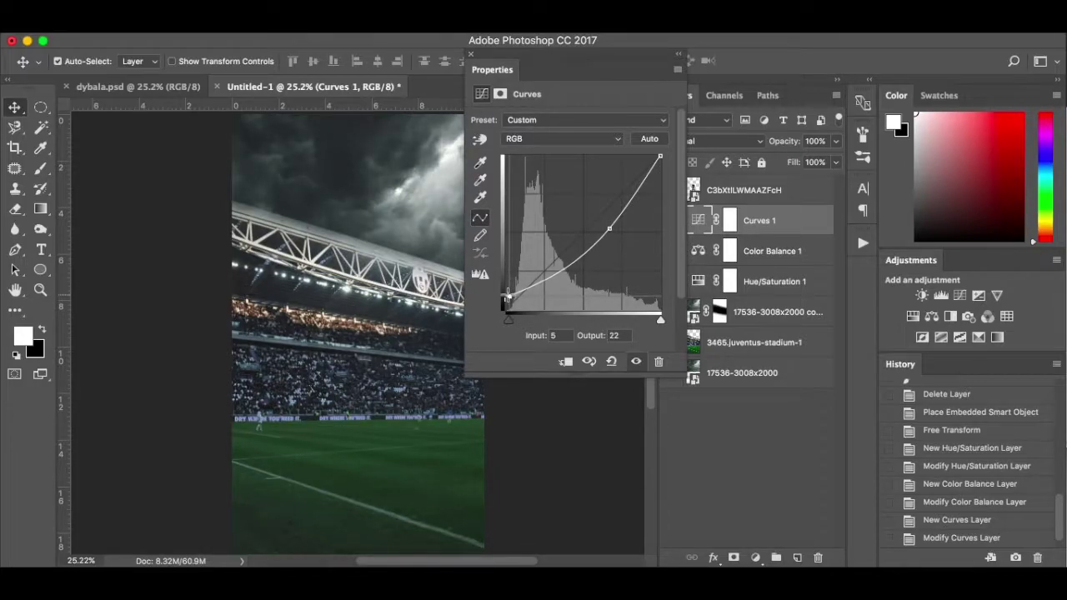
pyautogui.click(471, 54)
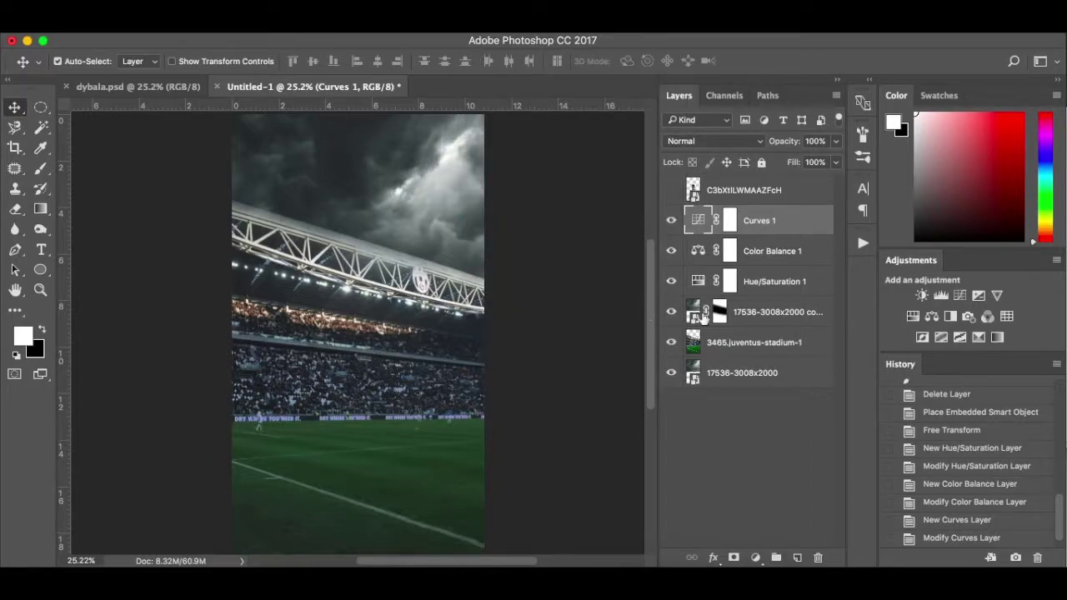
# - Merge the cloud copy, stadium and original cloud layers into a single layer beneath the adjustments
pyautogui.click(766, 314)
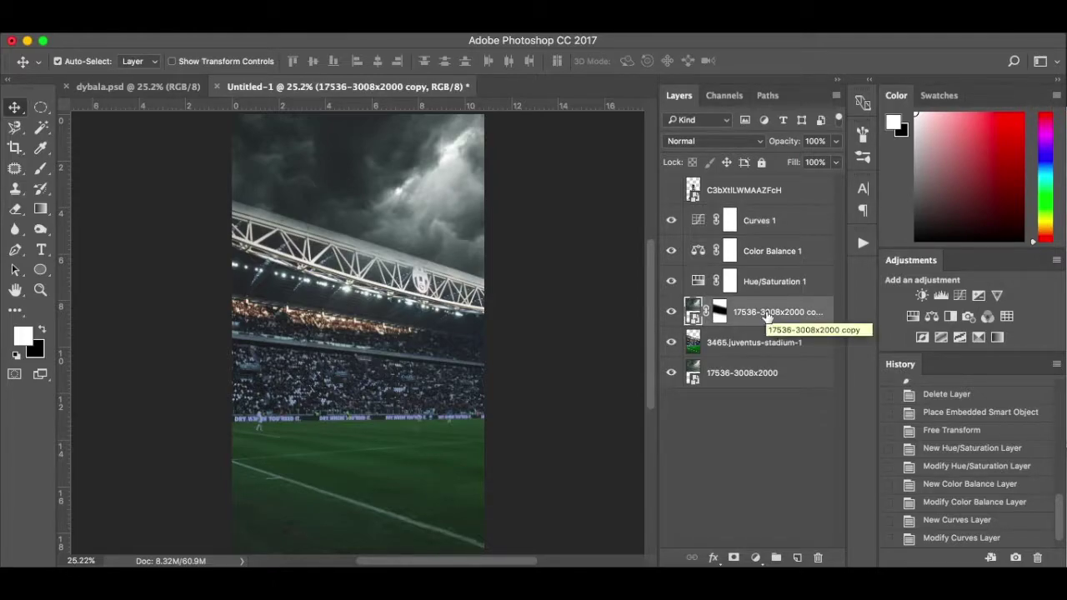
pyautogui.keyDown('shift'); pyautogui.click(759, 374); pyautogui.keyUp('shift')
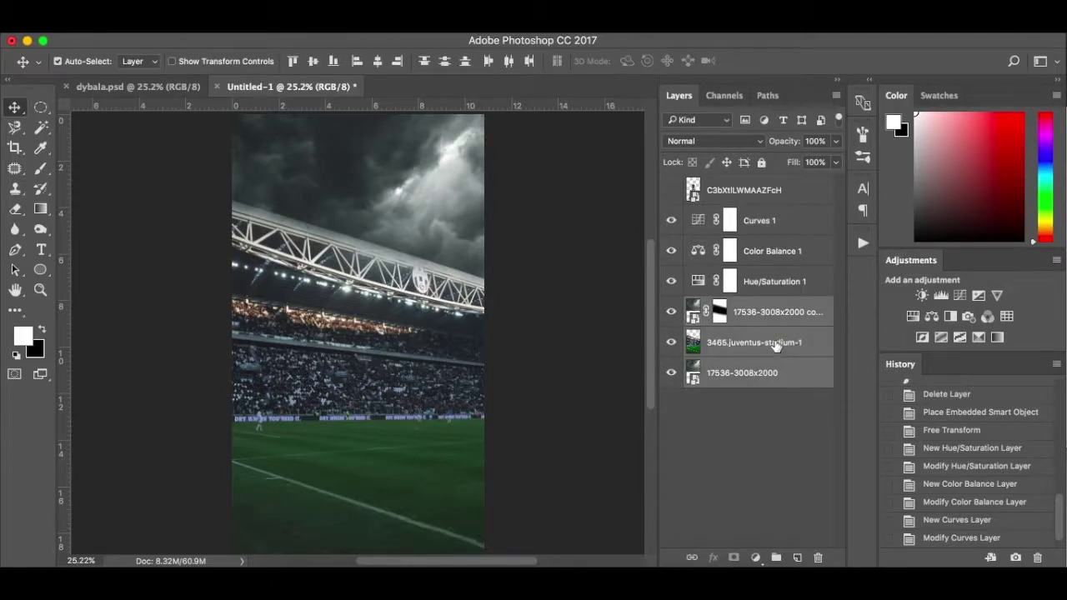
pyautogui.click(765, 314)
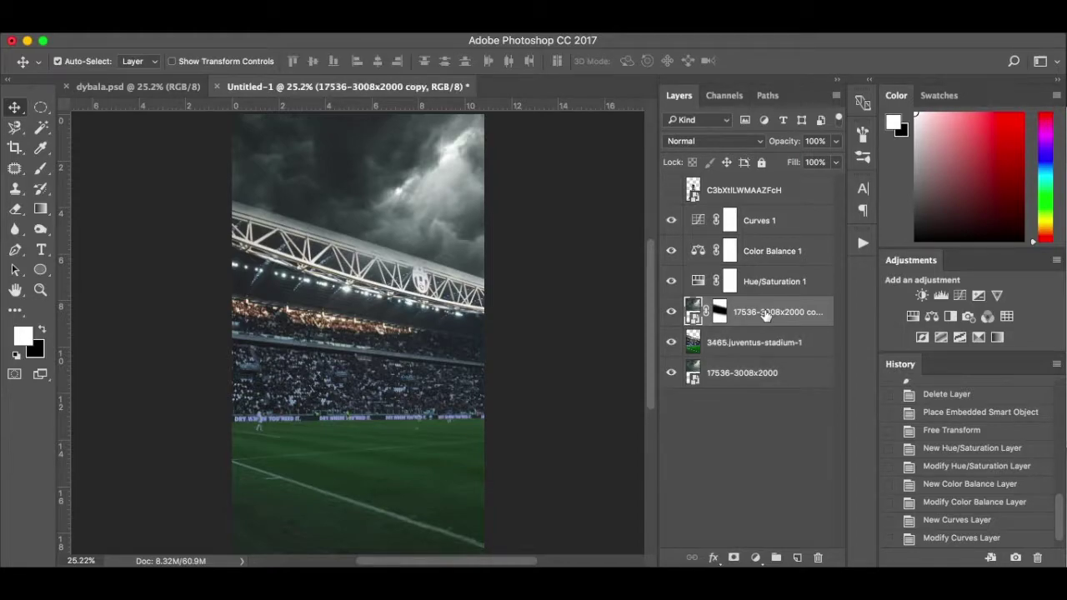
pyautogui.keyDown('shift'); pyautogui.click(762, 380); pyautogui.keyUp('shift')
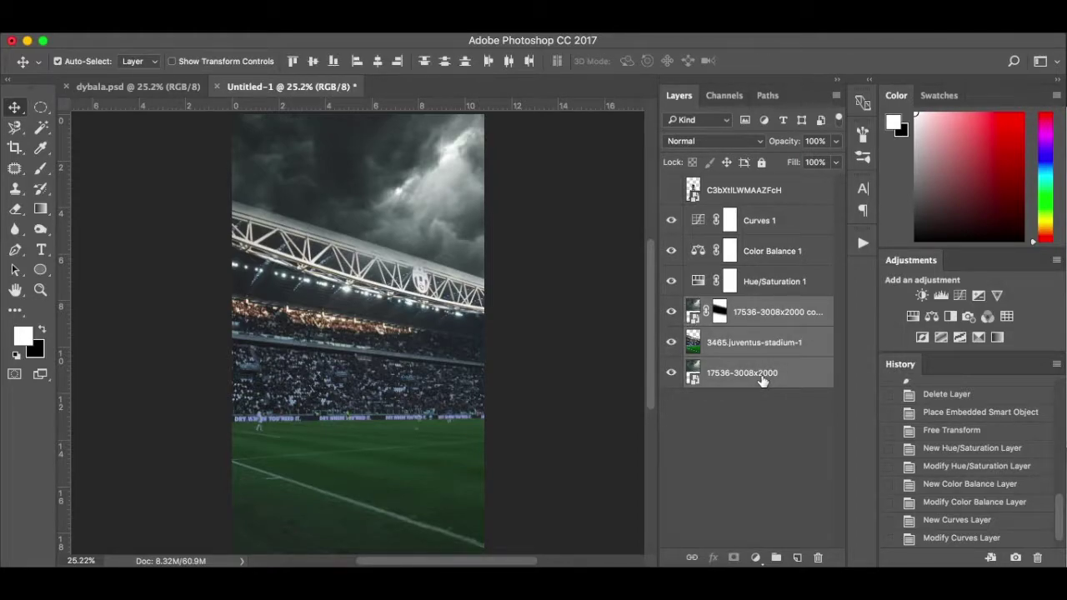
pyautogui.rightClick(771, 340)
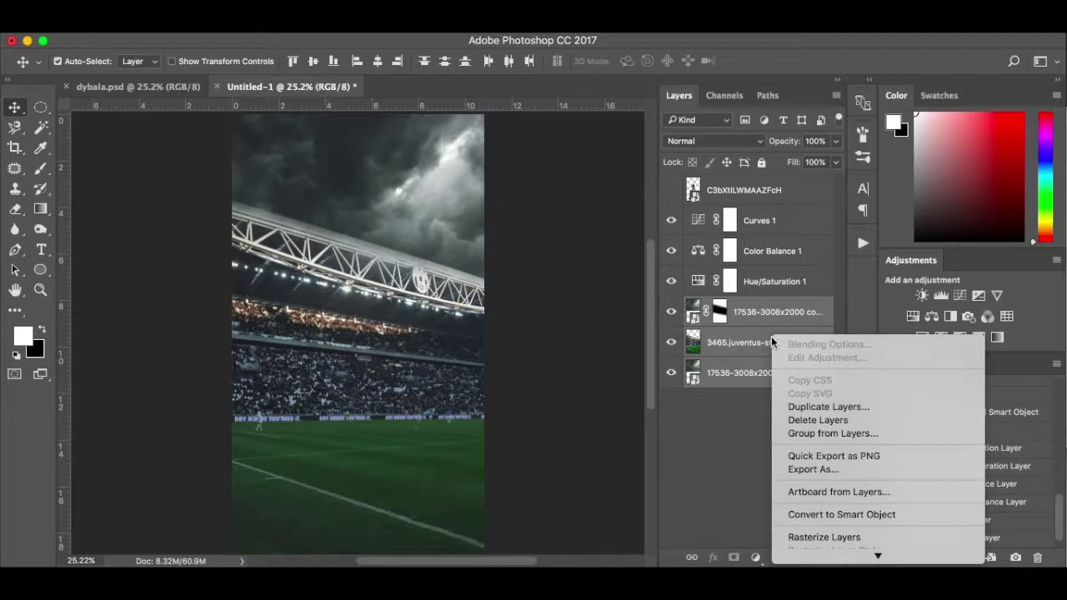
pyautogui.scroll(-5, 820, 540)
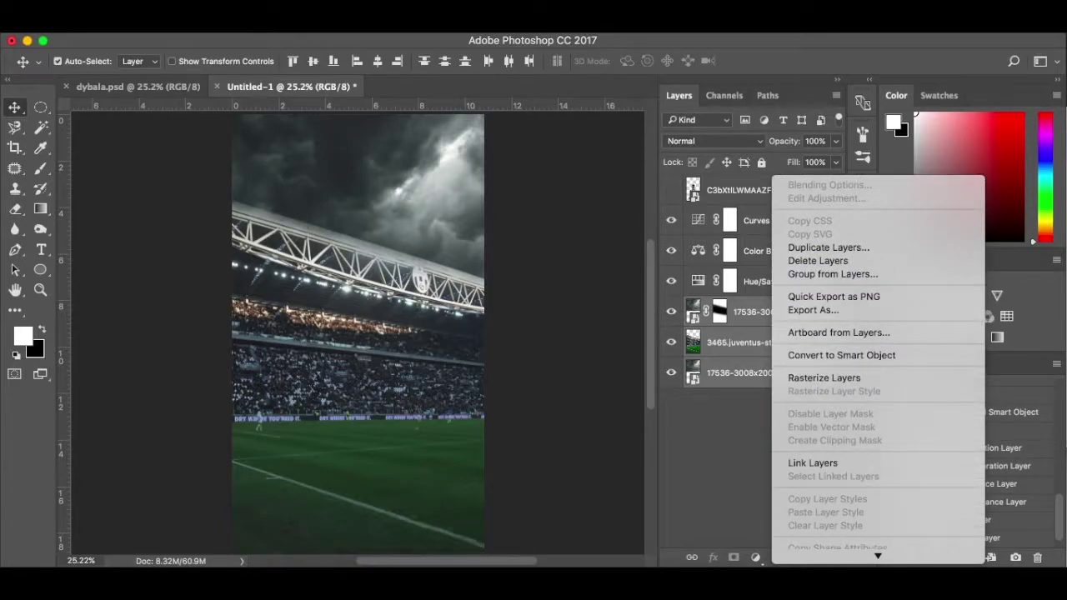
pyautogui.scroll(-4, 836, 451)
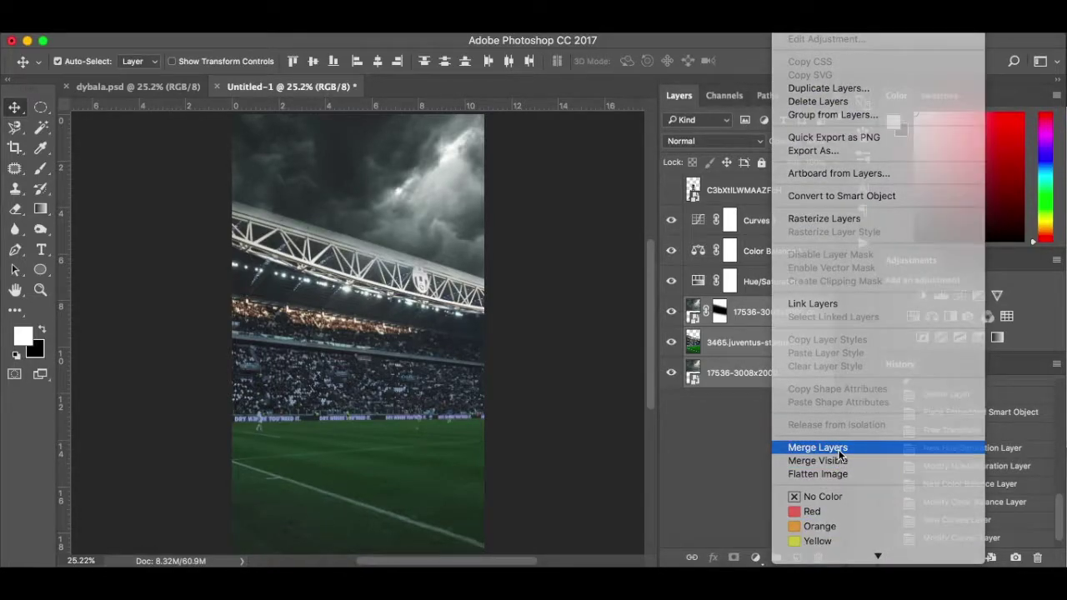
pyautogui.click(838, 451)
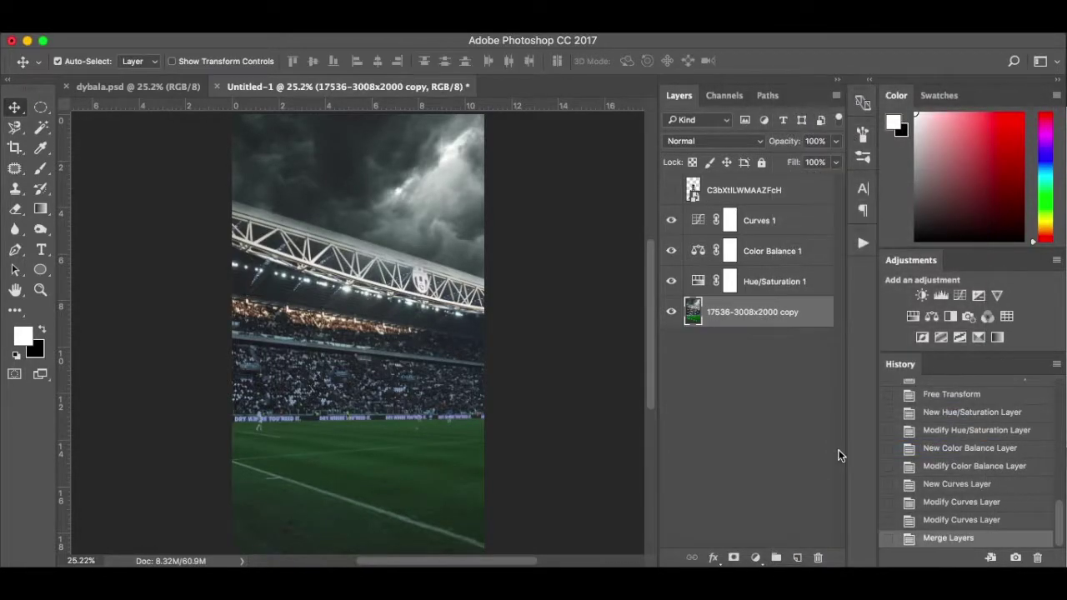
# - Rename the merged stadium and sky layer to Background
pyautogui.doubleClick(752, 313)
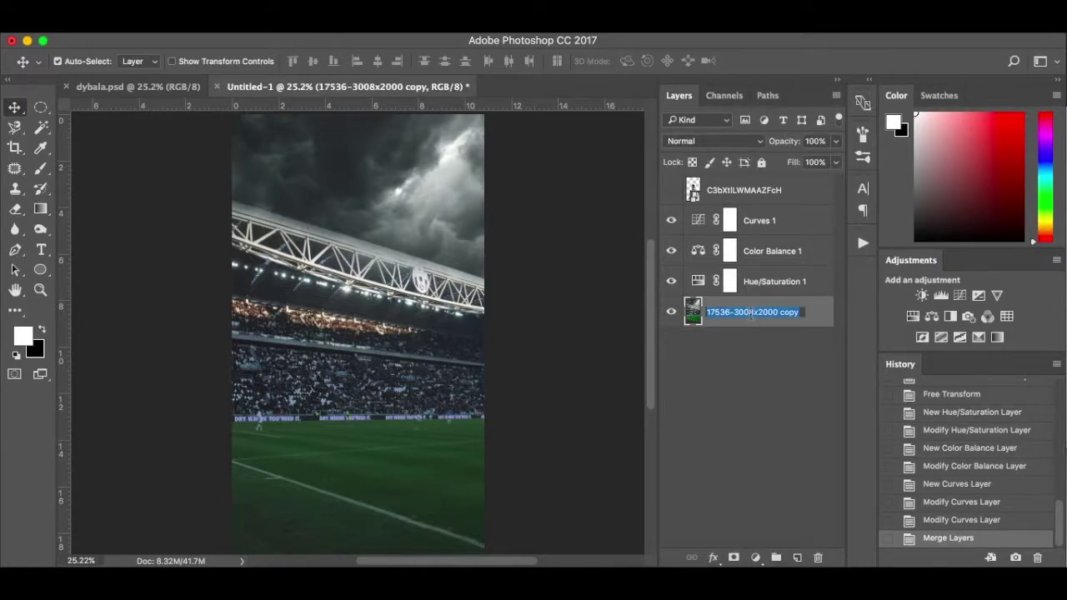
pyautogui.write('Backg')
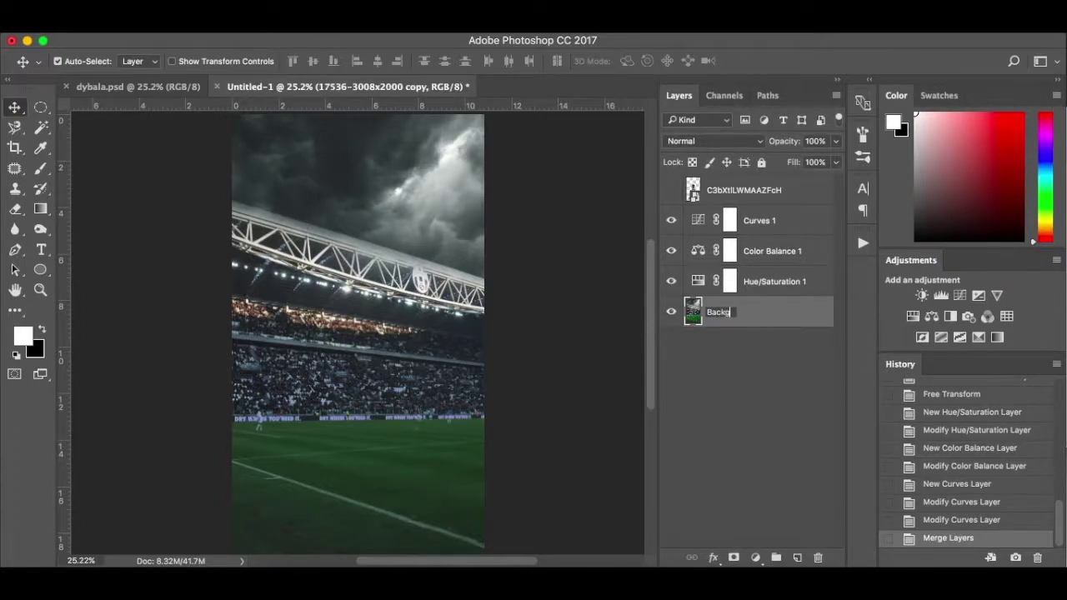
pyautogui.write('round')
pyautogui.press('Return')
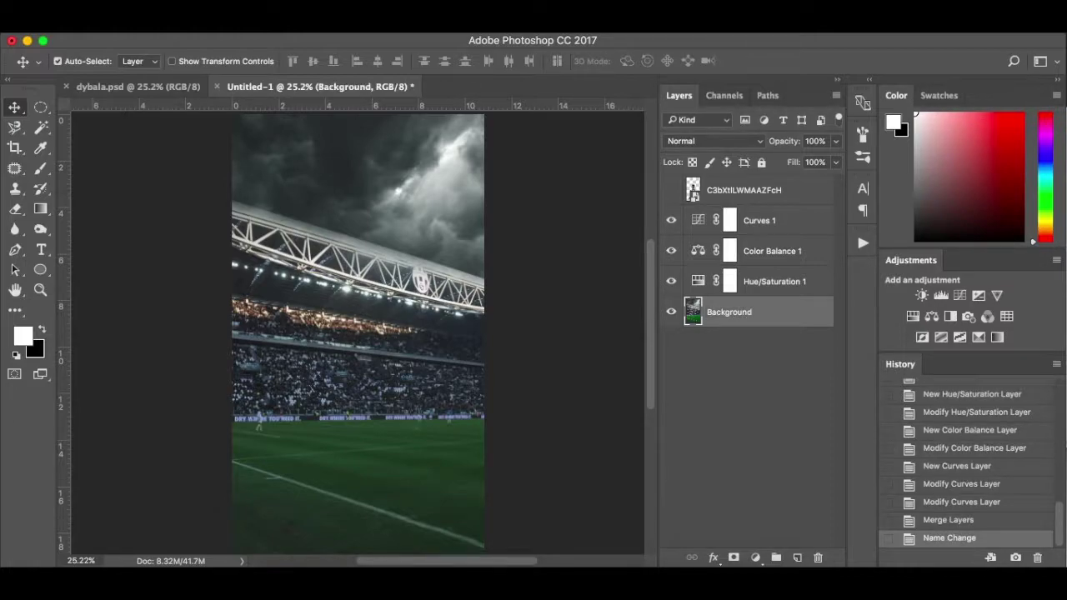
# - Rename the hidden player cutout layer to Paulo
pyautogui.doubleClick(744, 190)
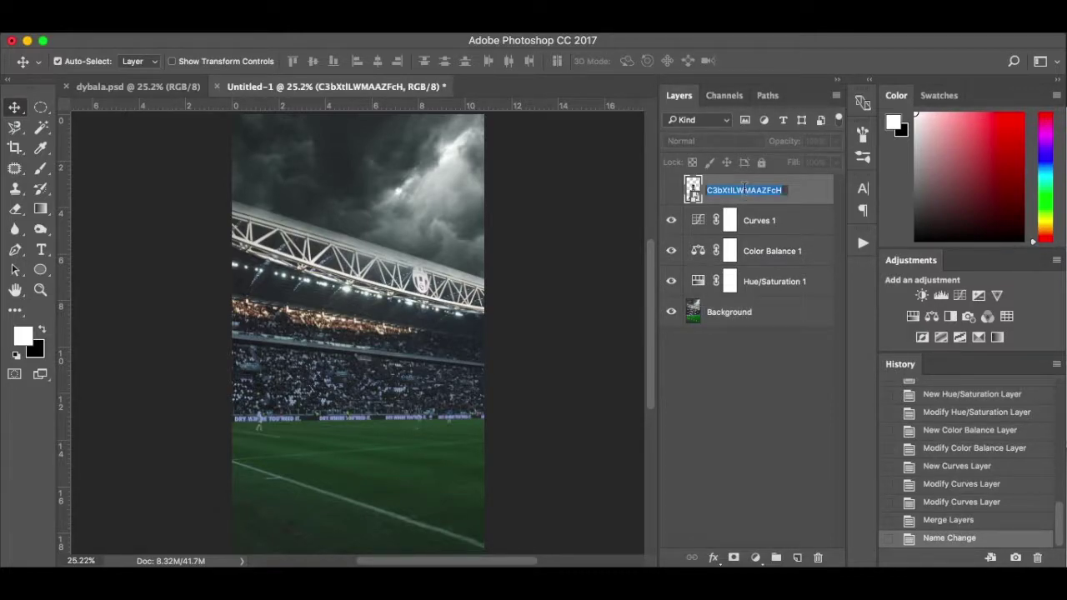
pyautogui.write('P')
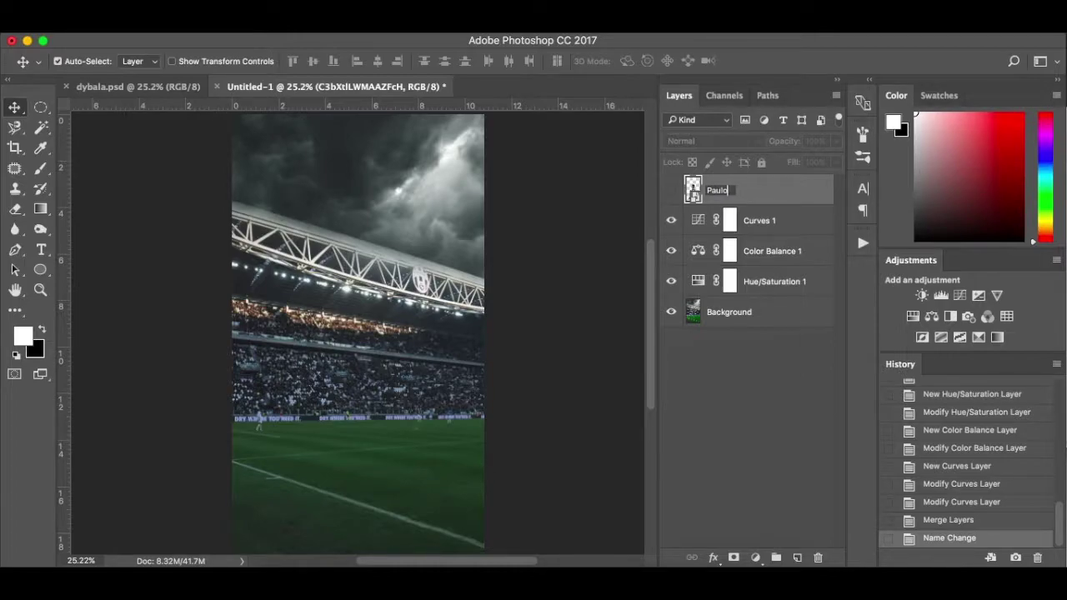
pyautogui.write('aulo')
pyautogui.press('Return')
# - Convert the merged Background layer to a smart object
pyautogui.click(766, 312)
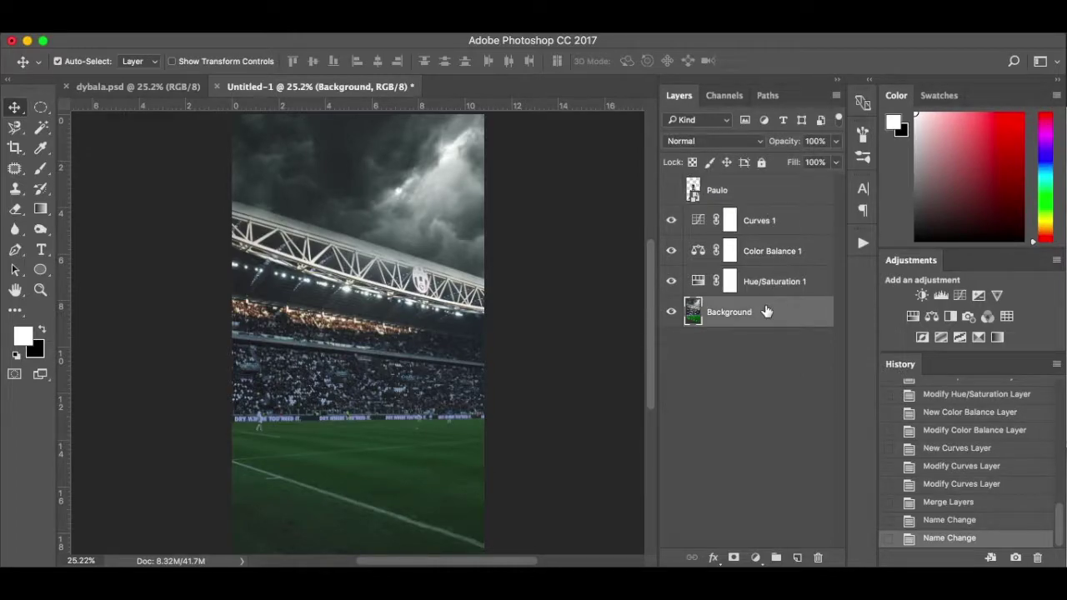
pyautogui.rightClick(755, 312)
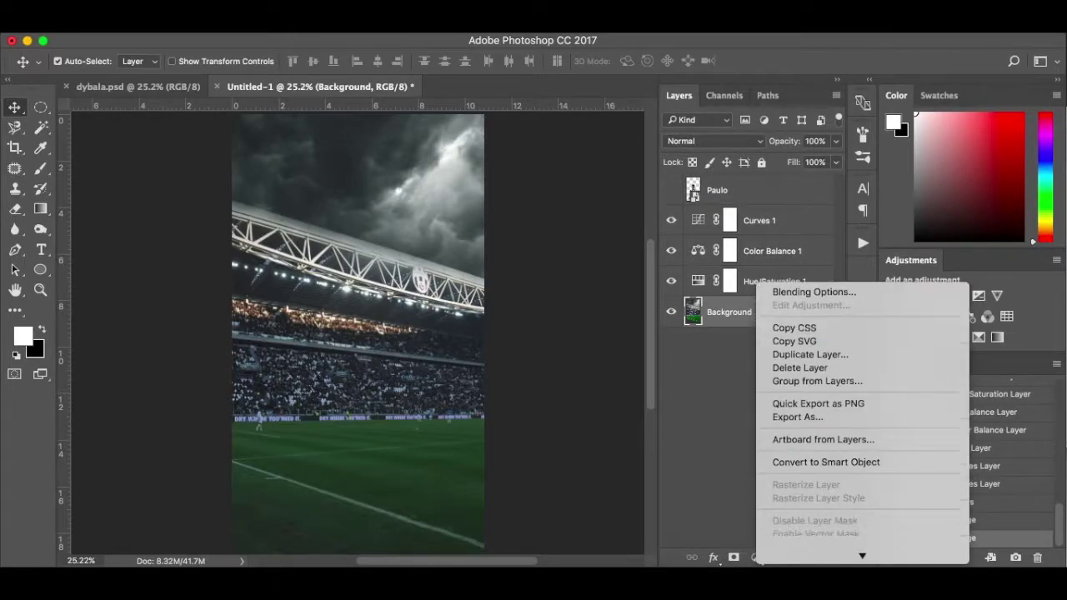
pyautogui.scroll(-5, 816, 534)
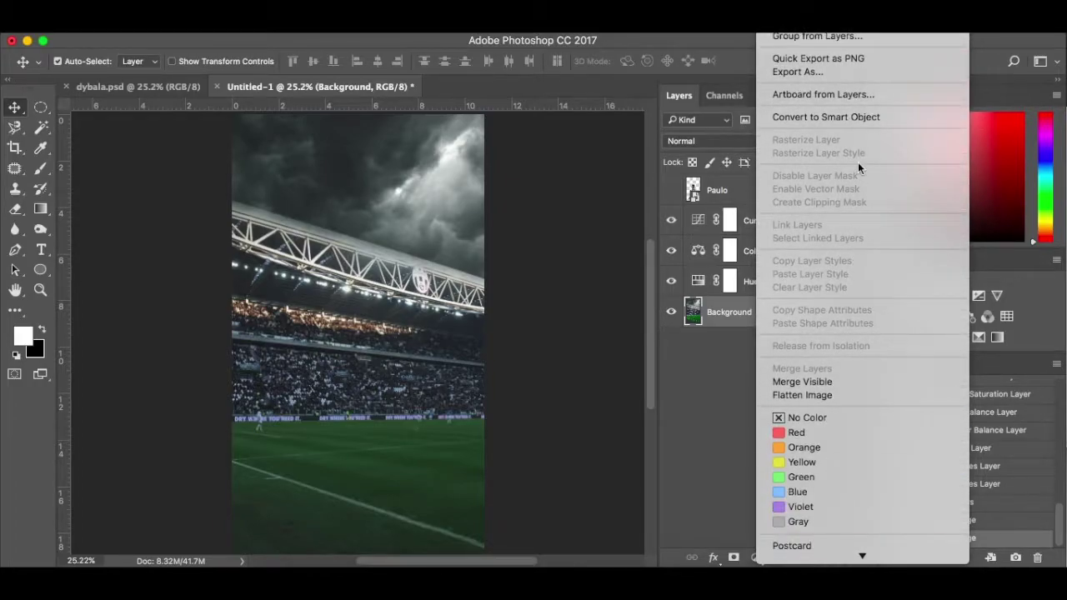
pyautogui.scroll(1, 857, 79)
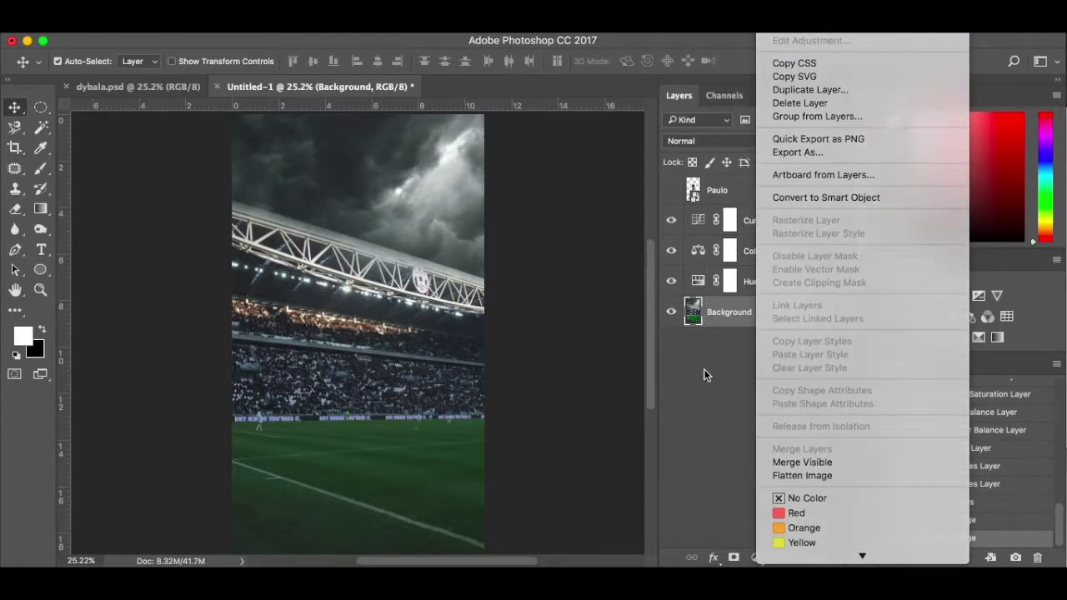
pyautogui.click(736, 321)
pyautogui.rightClick(741, 312)
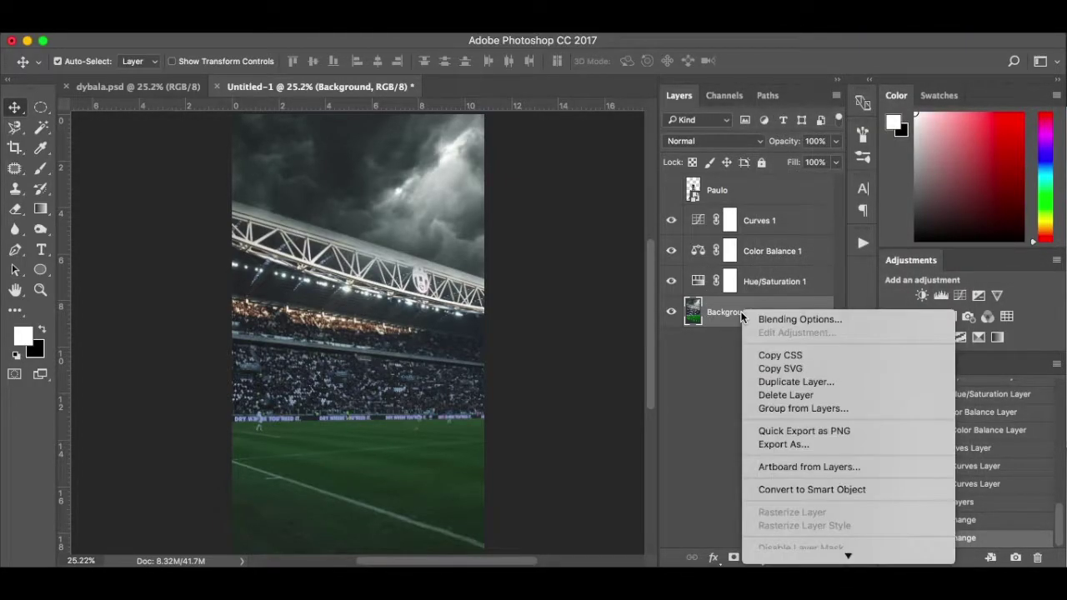
pyautogui.click(804, 490)
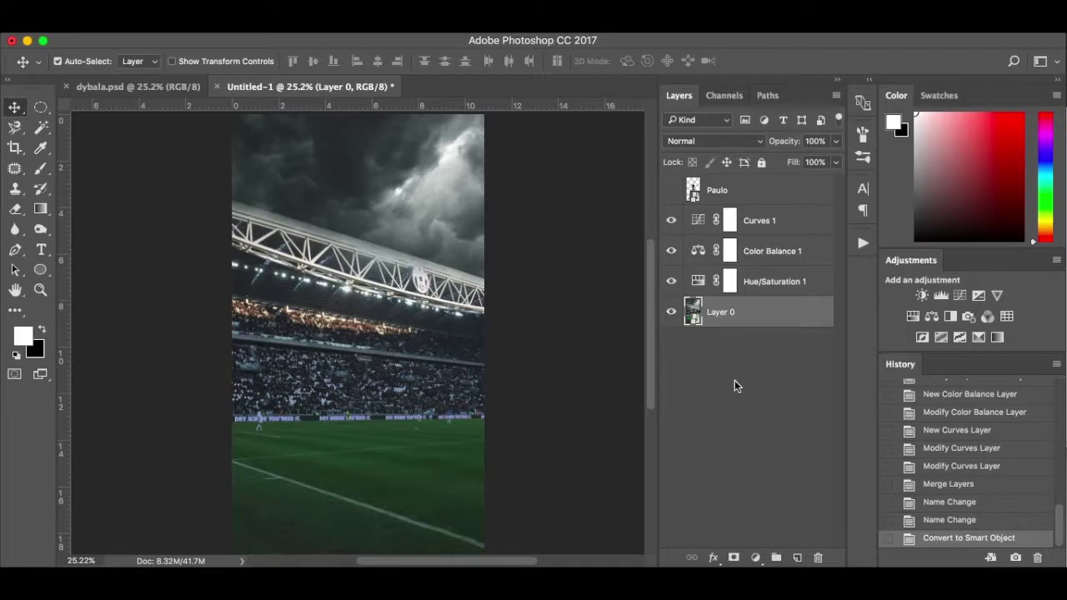
# - Apply a Gaussian Blur with a 6.0 pixel radius to the stadium and sky smart object
pyautogui.click(402, 33)
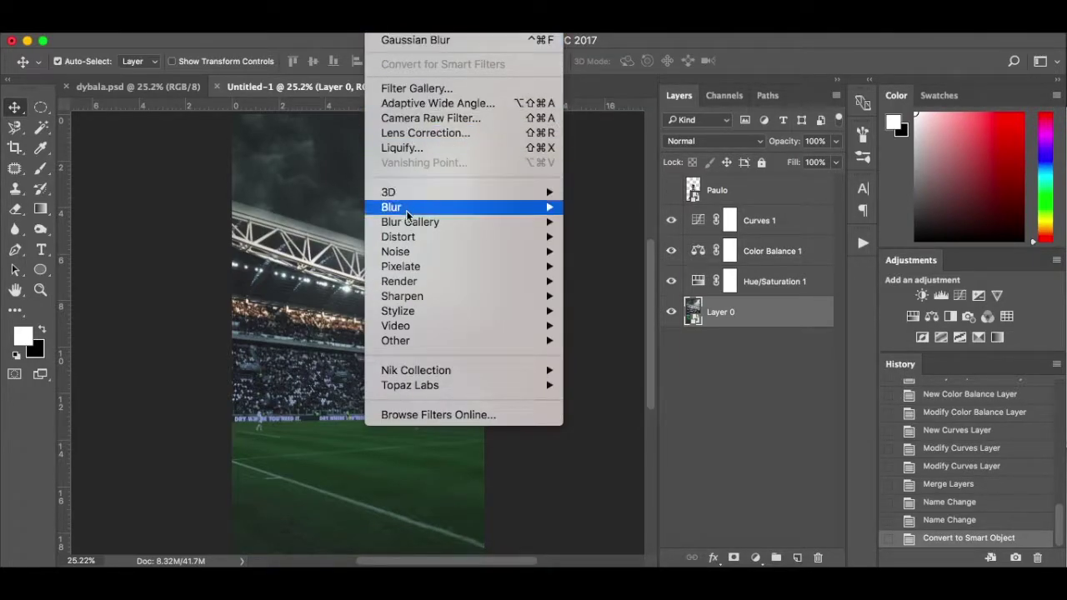
pyautogui.moveTo(414, 222)
pyautogui.moveTo(462, 206)
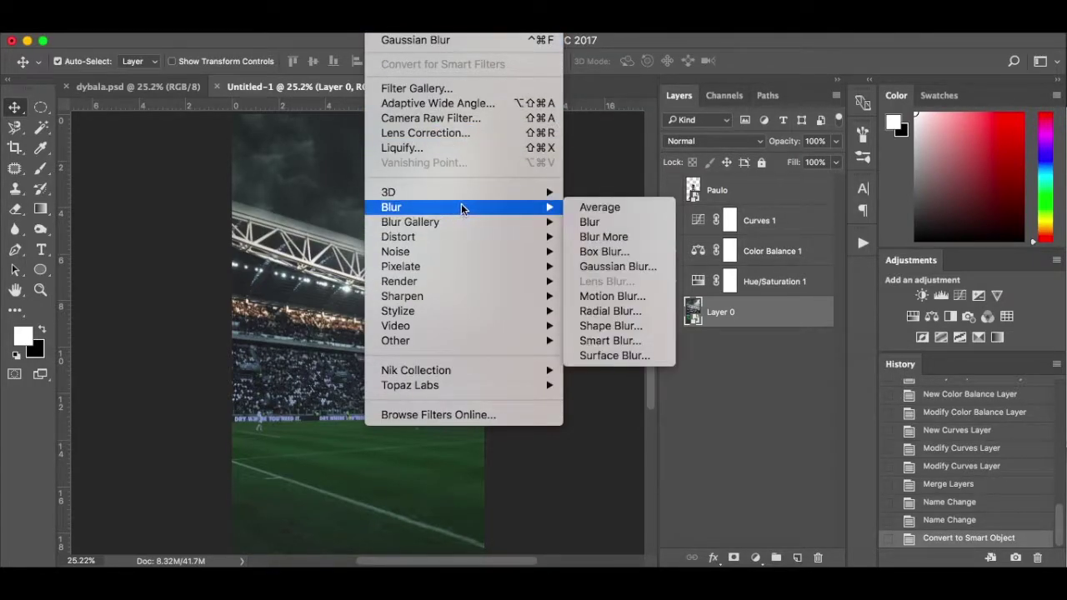
pyautogui.click(626, 265)
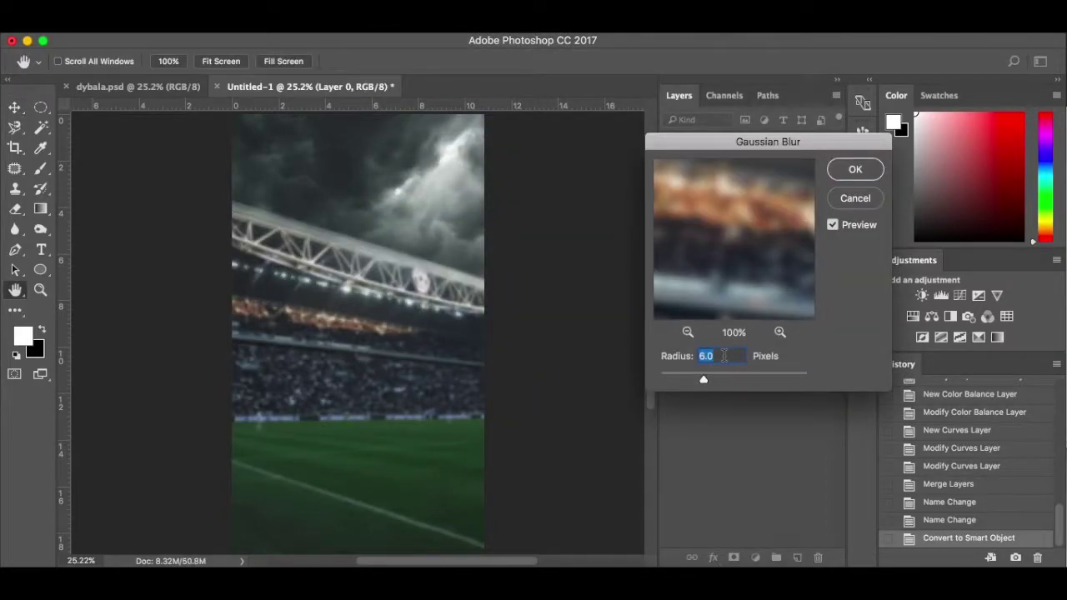
pyautogui.click(832, 225)
pyautogui.click(831, 225)
pyautogui.click(863, 171)
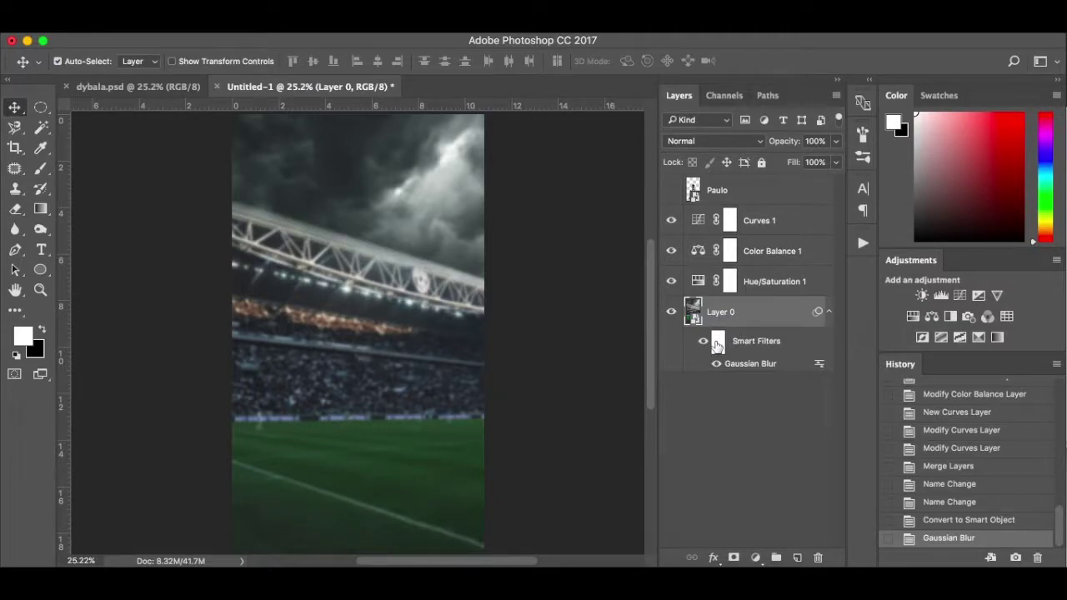
# - Paint black on the Gaussian Blur's filter mask with a soft 10% flow brush to sharpen the club crest on the stadium roof
pyautogui.click(717, 345)
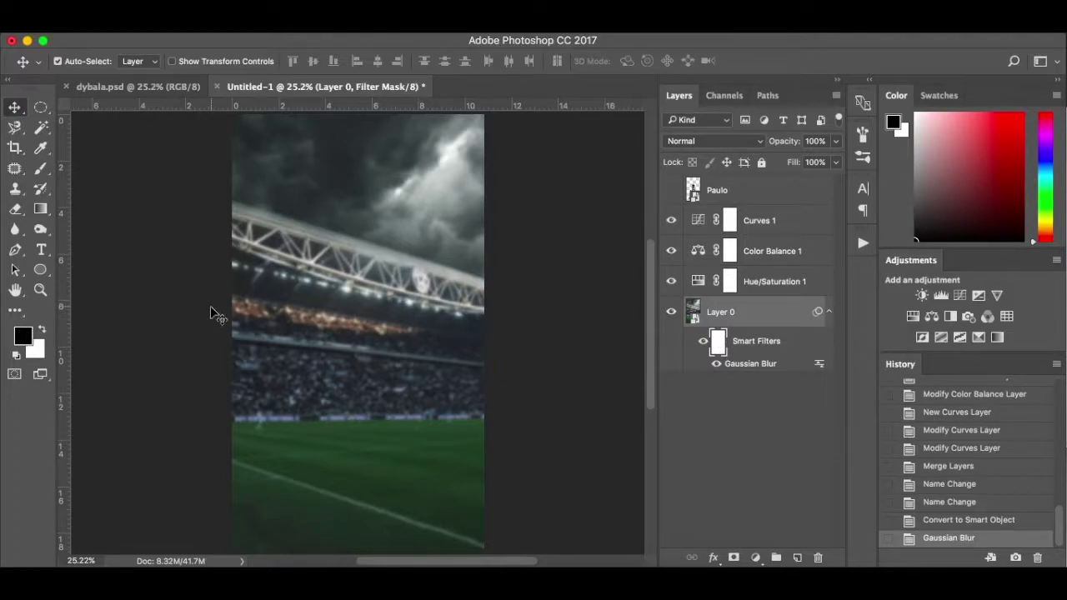
pyautogui.press('b')
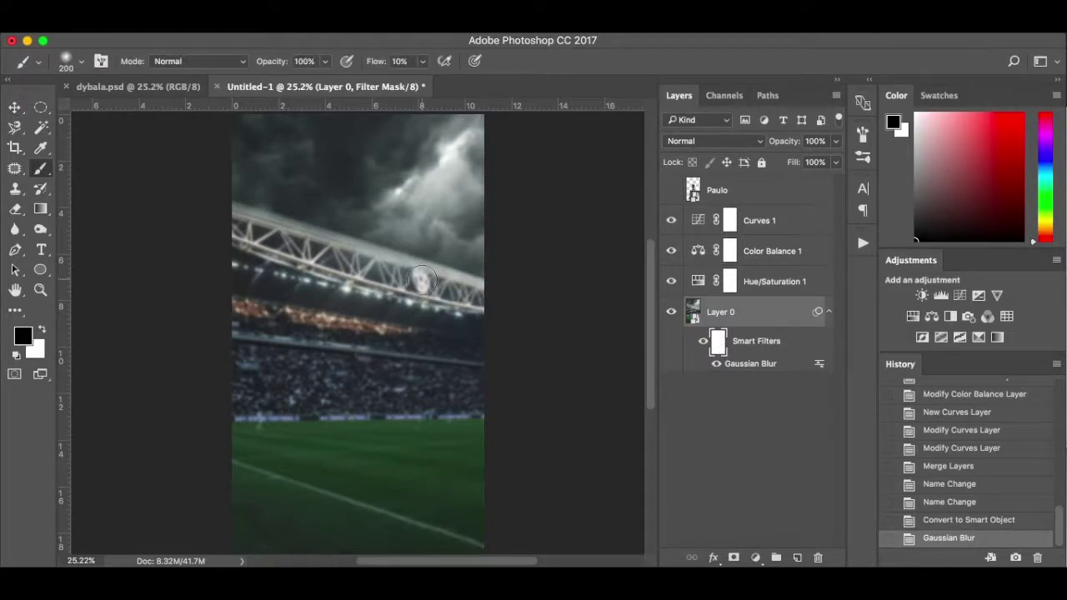
pyautogui.click(422, 280)
pyautogui.click(421, 281)
pyautogui.click(422, 281)
pyautogui.click(422, 281)
pyautogui.click(421, 281)
pyautogui.click(422, 281)
pyautogui.click(422, 281)
pyautogui.click(421, 281)
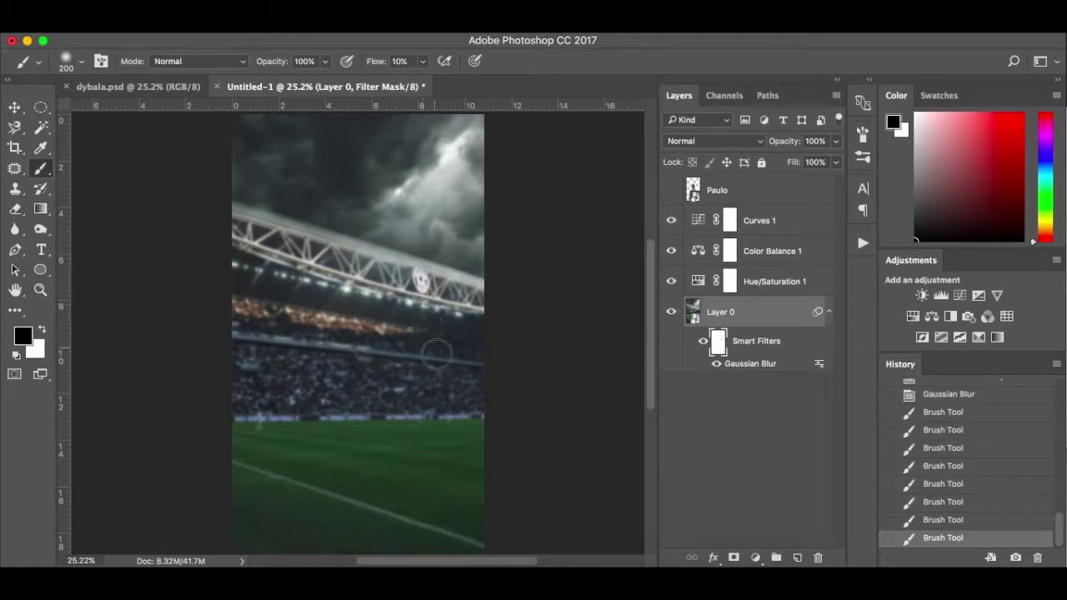
pyautogui.click(422, 281)
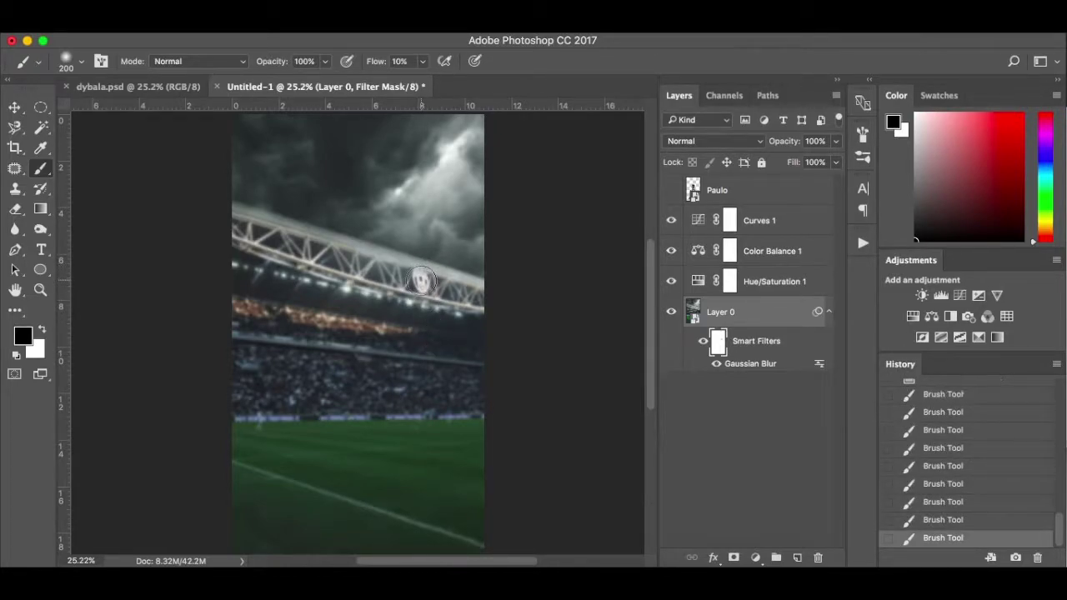
pyautogui.click(422, 281)
pyautogui.press('[')
pyautogui.press('[')
pyautogui.press('v')
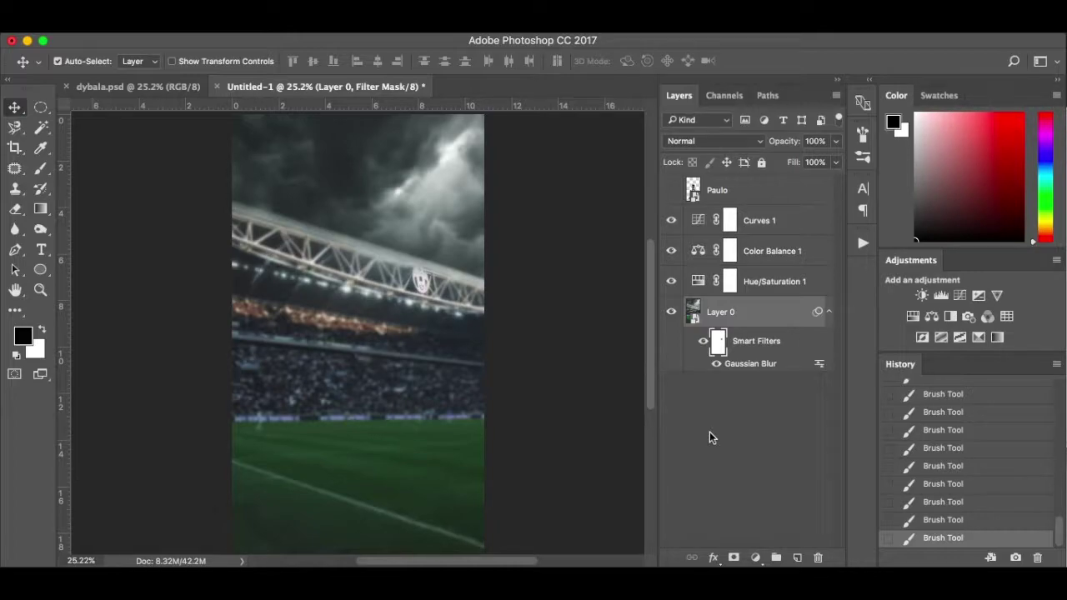
# - Show the Paulo layer and clip a Hue/Saturation adjustment with saturation +20 to it
pyautogui.click(672, 191)
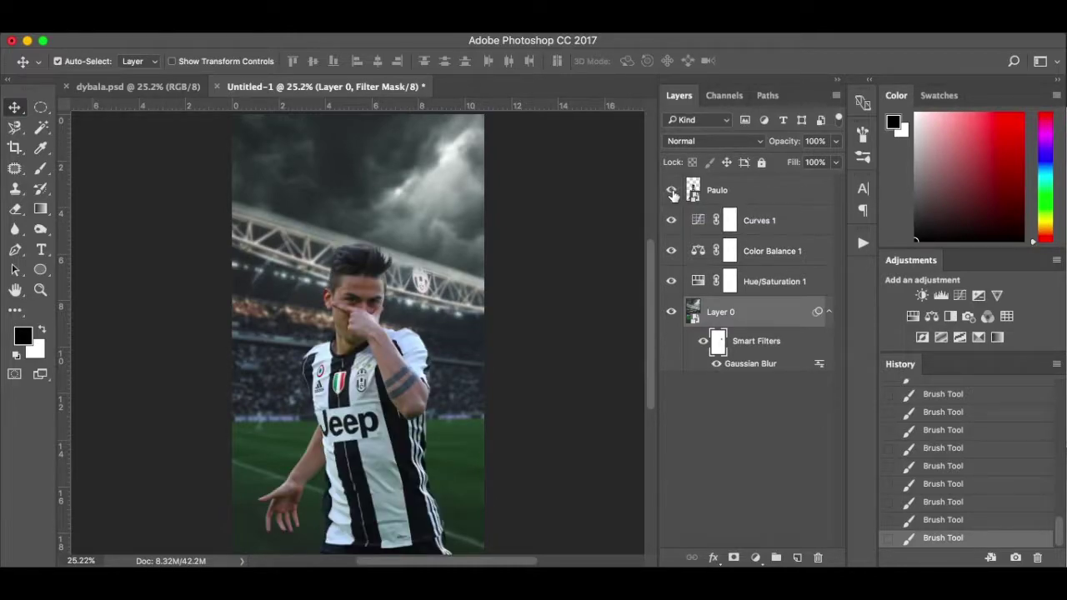
pyautogui.click(755, 195)
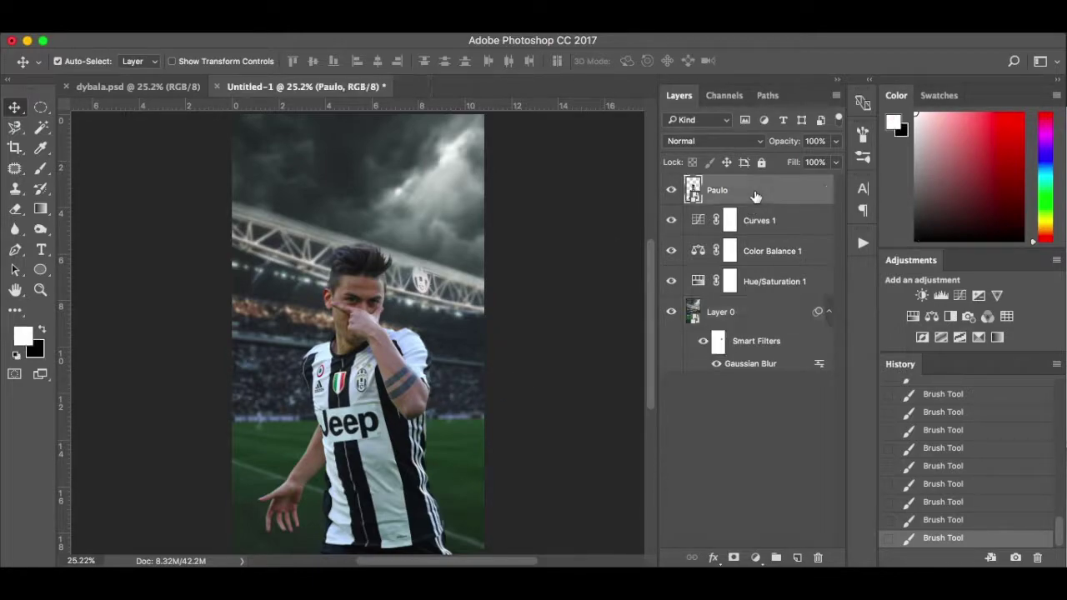
pyautogui.click(756, 558)
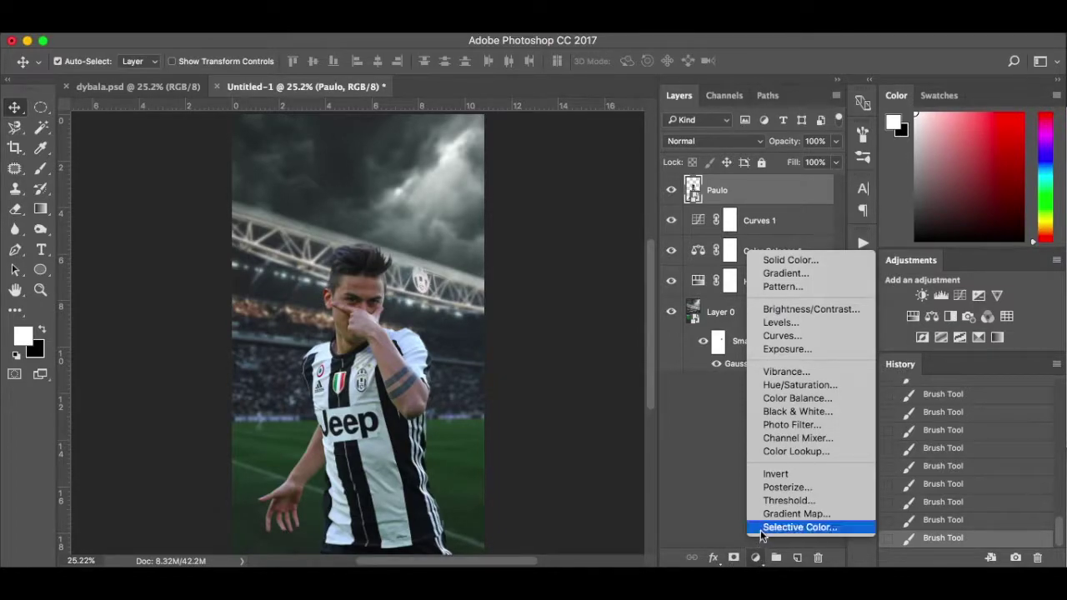
pyautogui.click(804, 385)
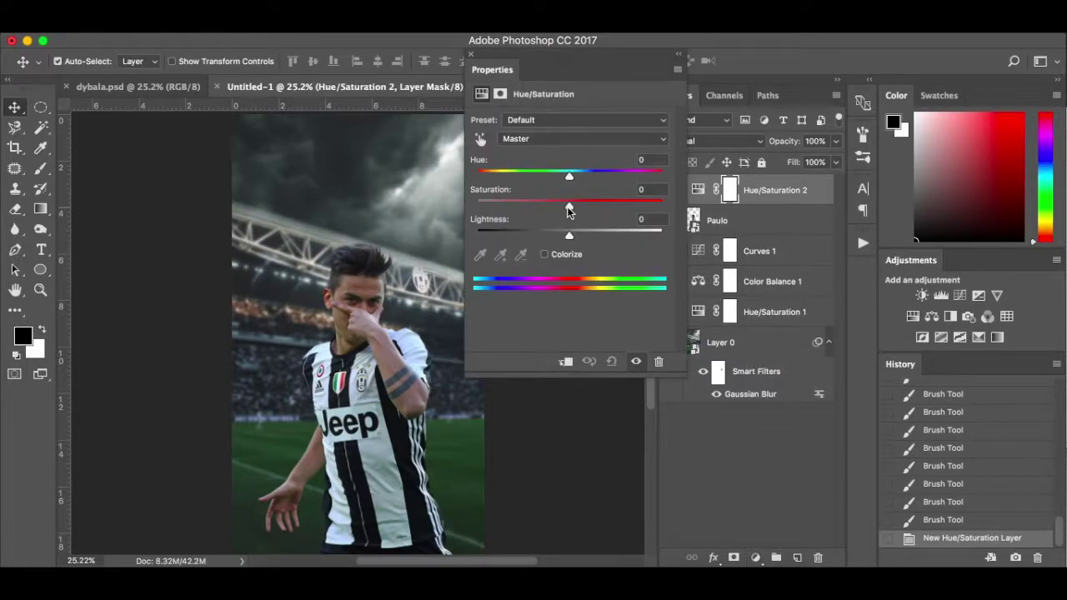
pyautogui.moveTo(569, 209); pyautogui.dragTo(587, 207)
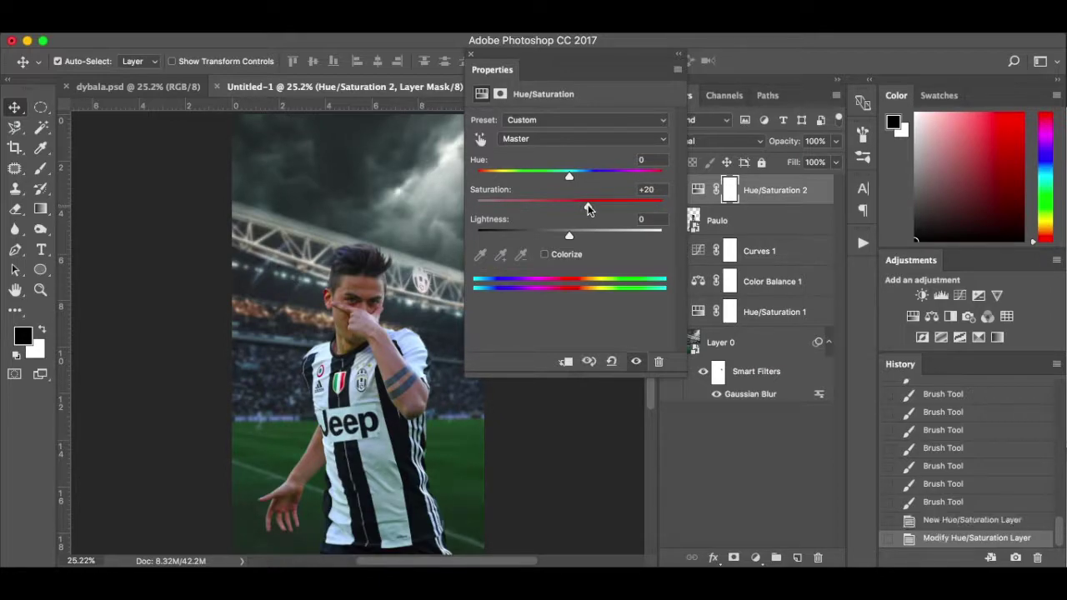
pyautogui.click(469, 55)
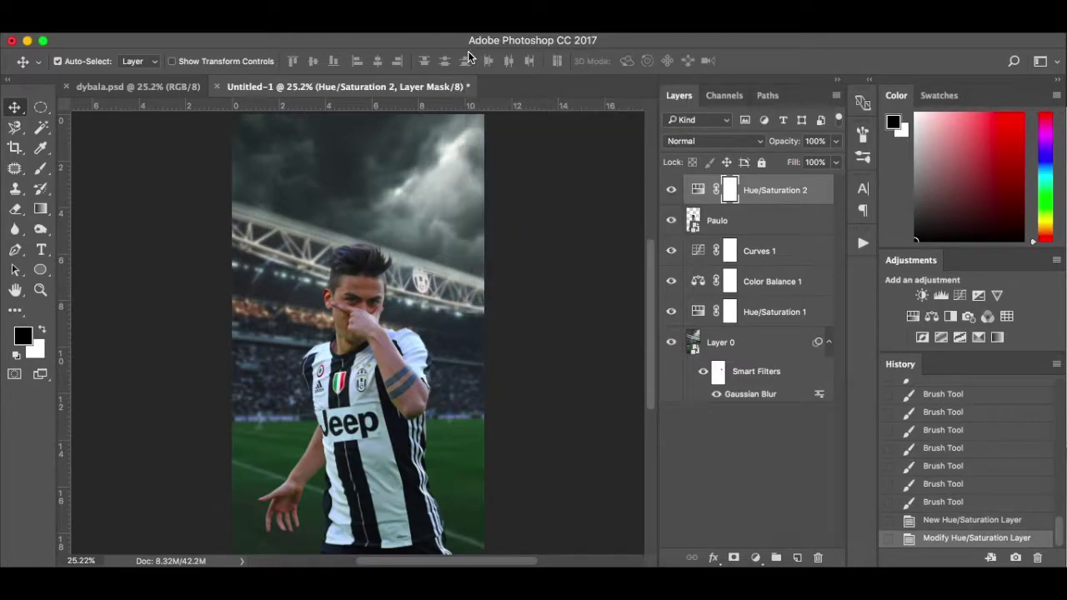
pyautogui.rightClick(770, 190)
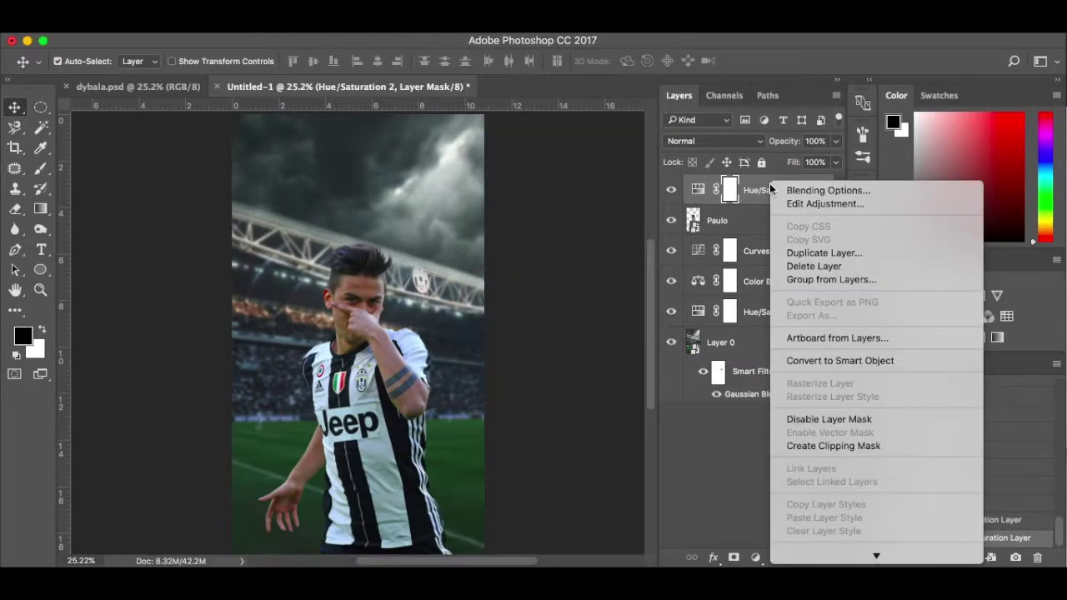
pyautogui.click(845, 444)
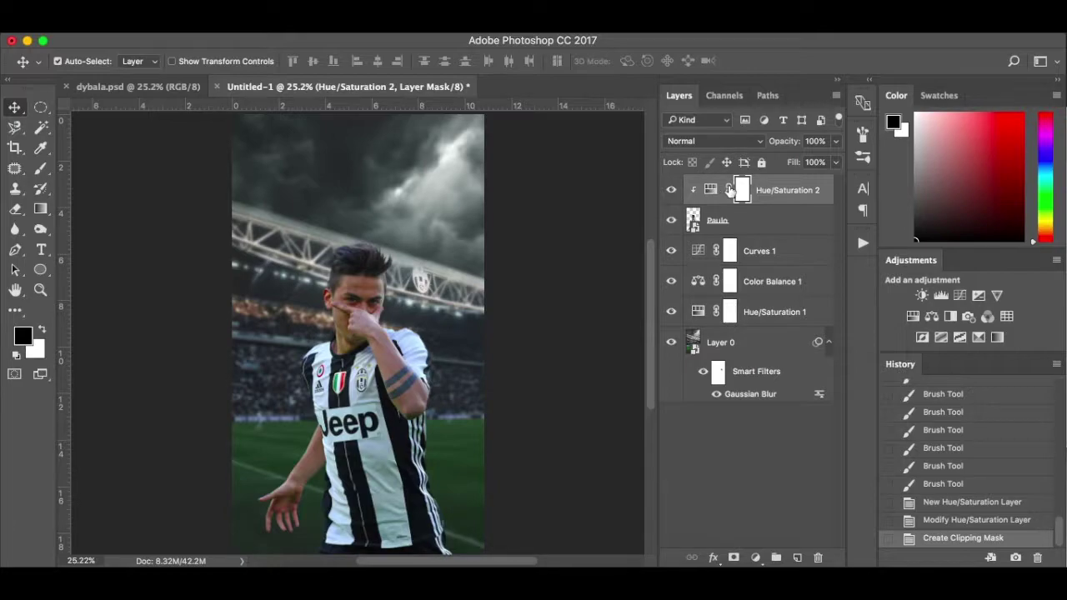
# - Add a Curves adjustment clipped to the Paulo layer and darken its midtones with a point at input 137, output 116
pyautogui.click(755, 557)
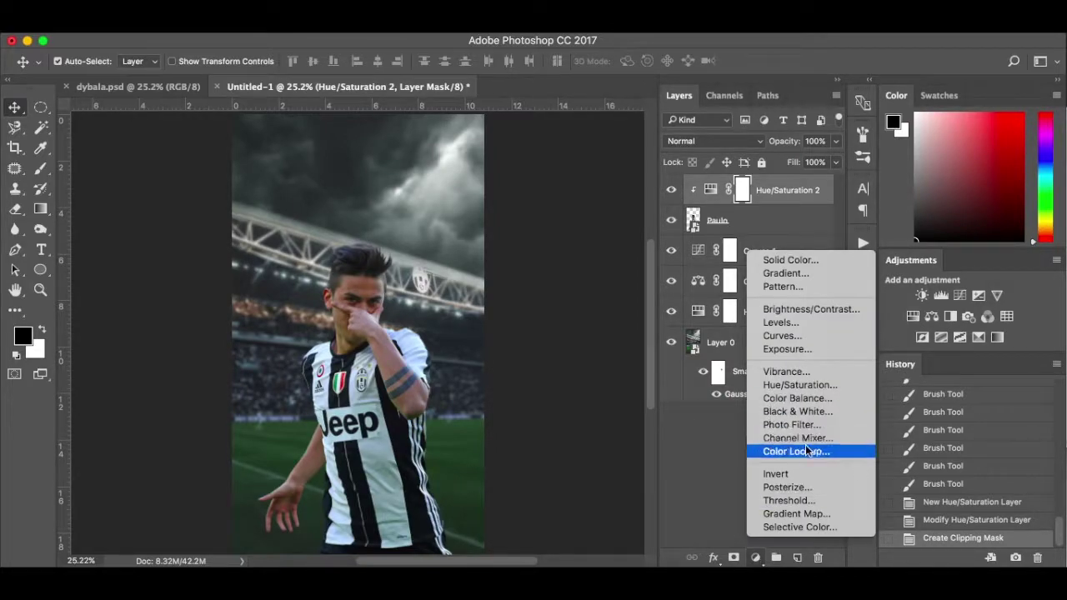
pyautogui.click(782, 335)
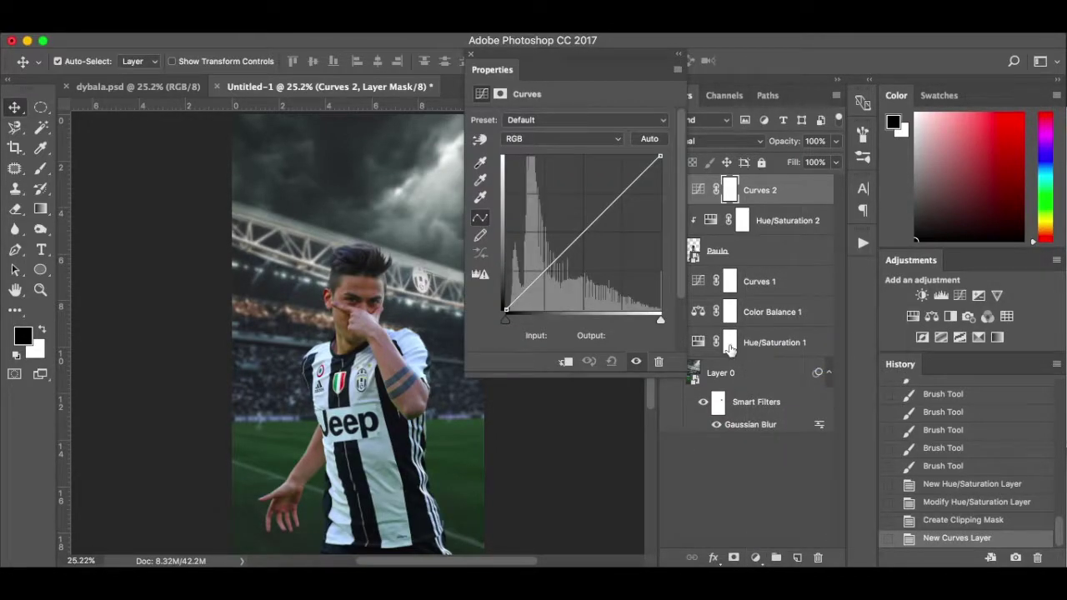
pyautogui.click(566, 363)
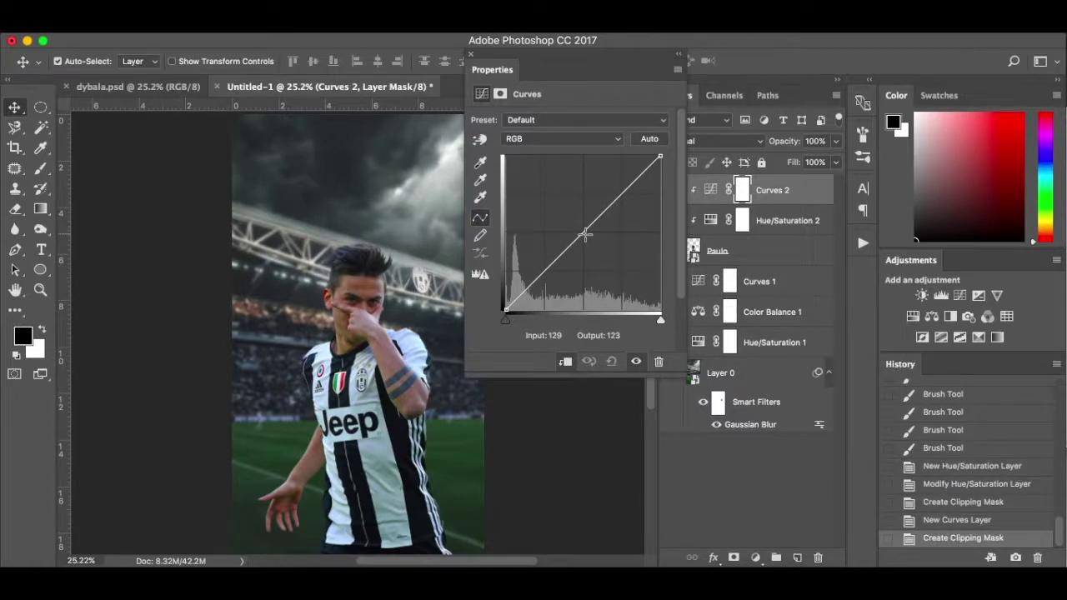
pyautogui.moveTo(586, 233); pyautogui.dragTo(589, 240)
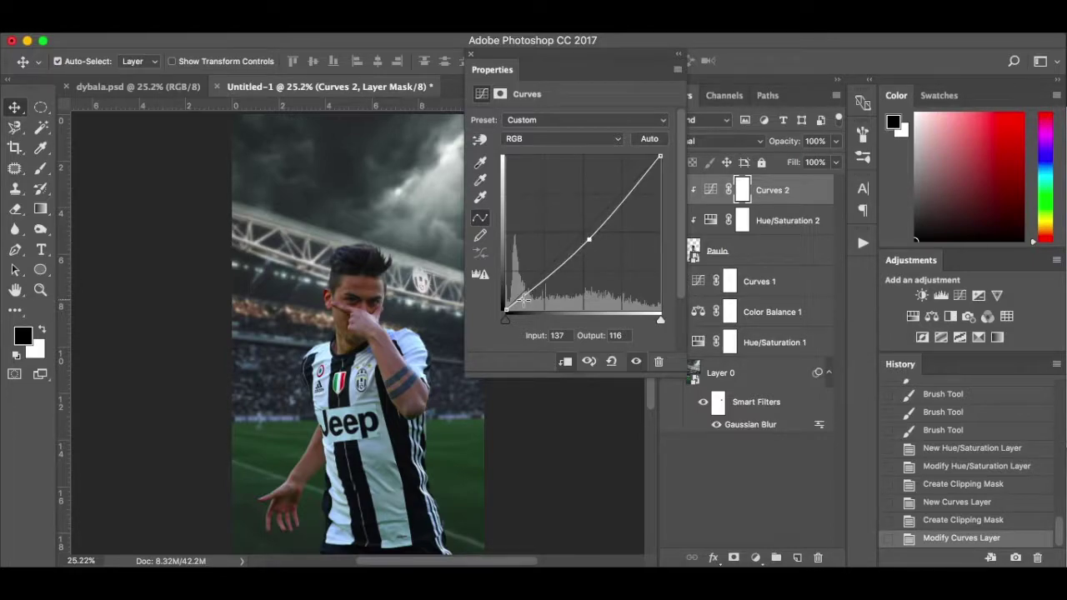
pyautogui.moveTo(505, 307); pyautogui.dragTo(505, 309)
pyautogui.click(470, 26)
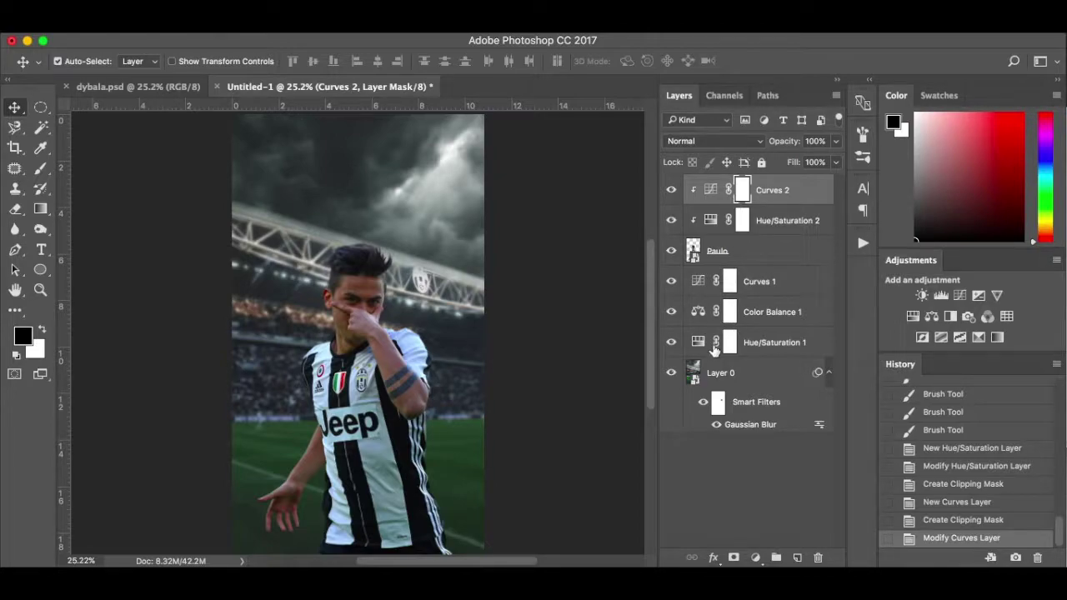
# - Add a Color Balance adjustment clipped to the Paulo layer, with midtones Cyan–Red at -11 and Yellow–Blue at +5
pyautogui.click(756, 557)
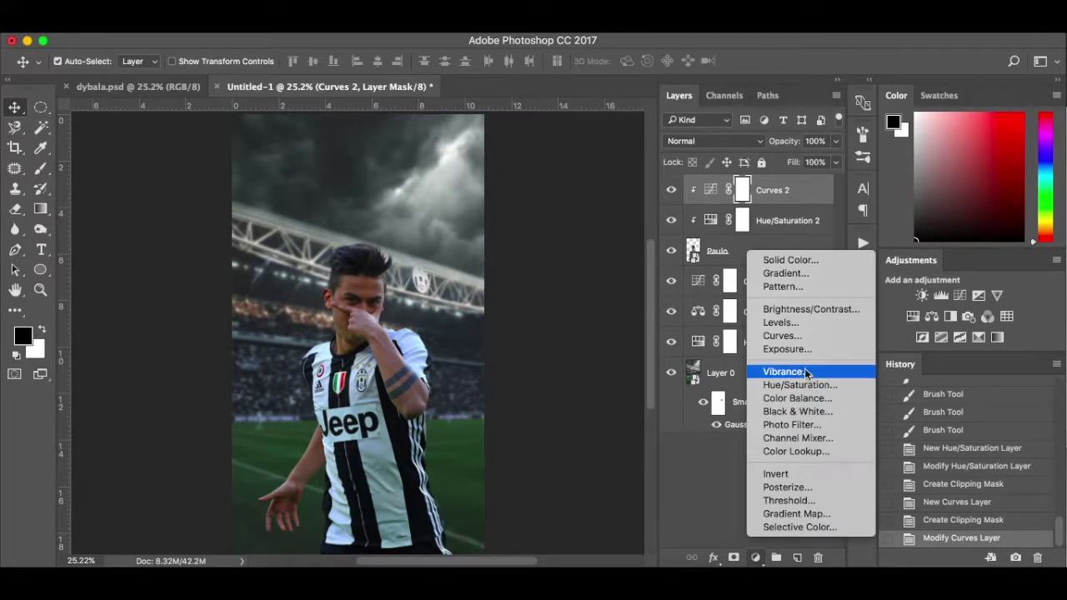
pyautogui.click(799, 398)
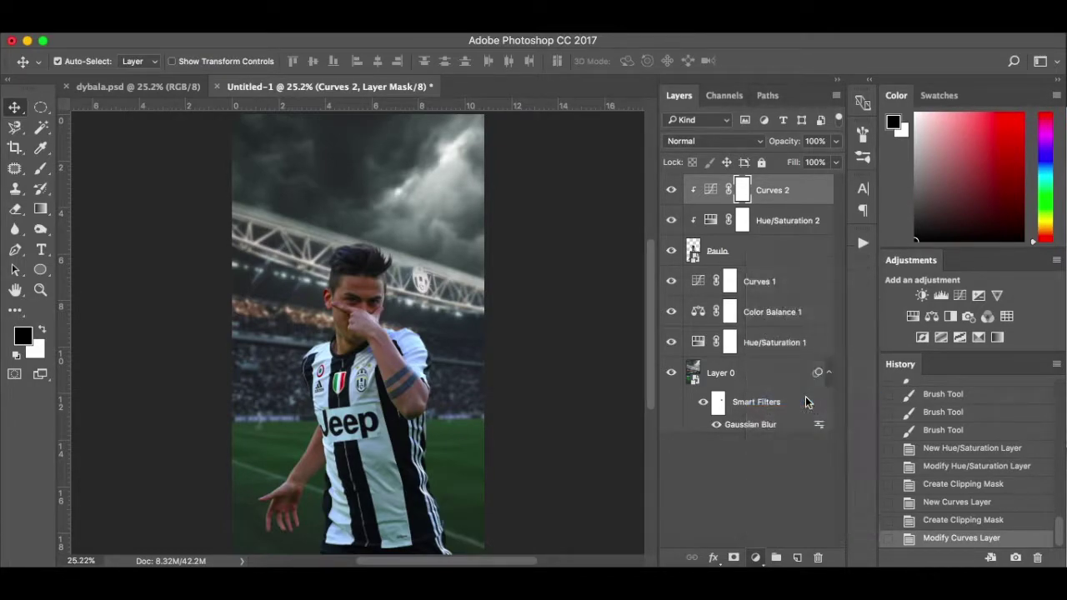
pyautogui.click(565, 361)
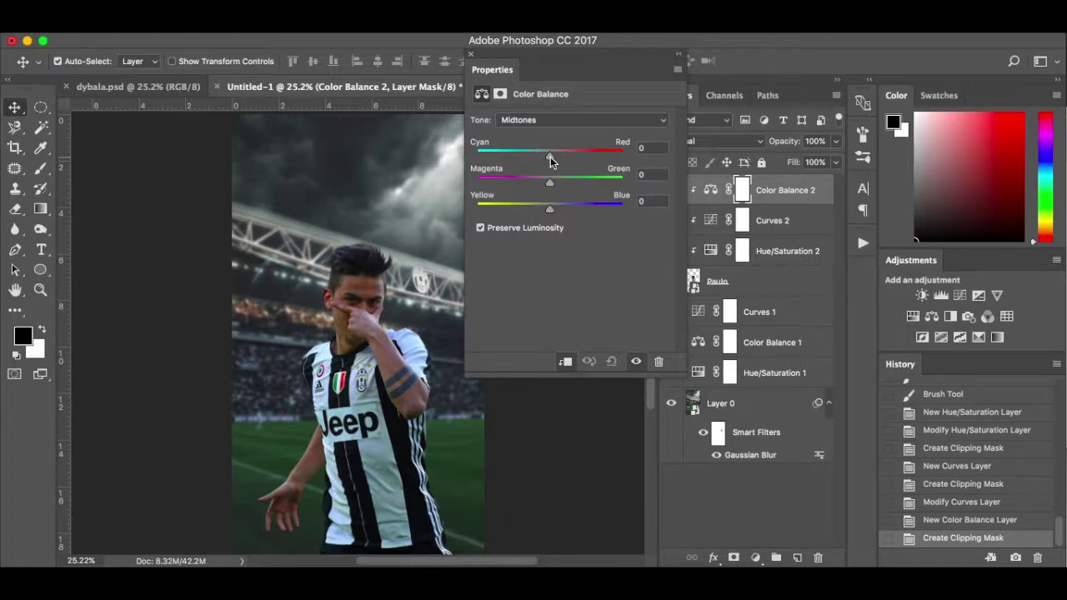
pyautogui.moveTo(550, 157); pyautogui.dragTo(542, 157)
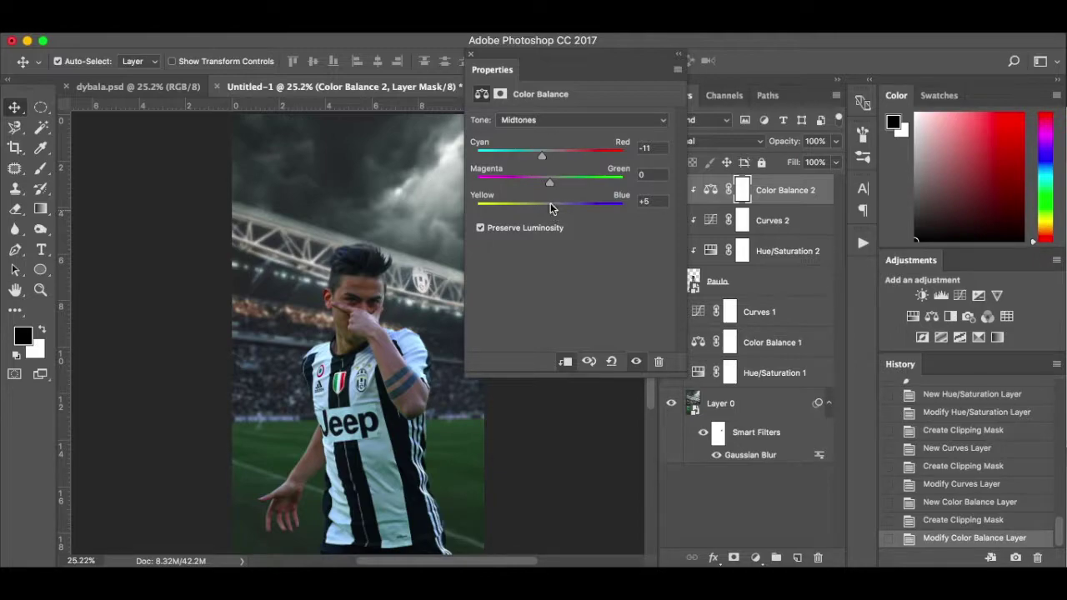
pyautogui.click(471, 54)
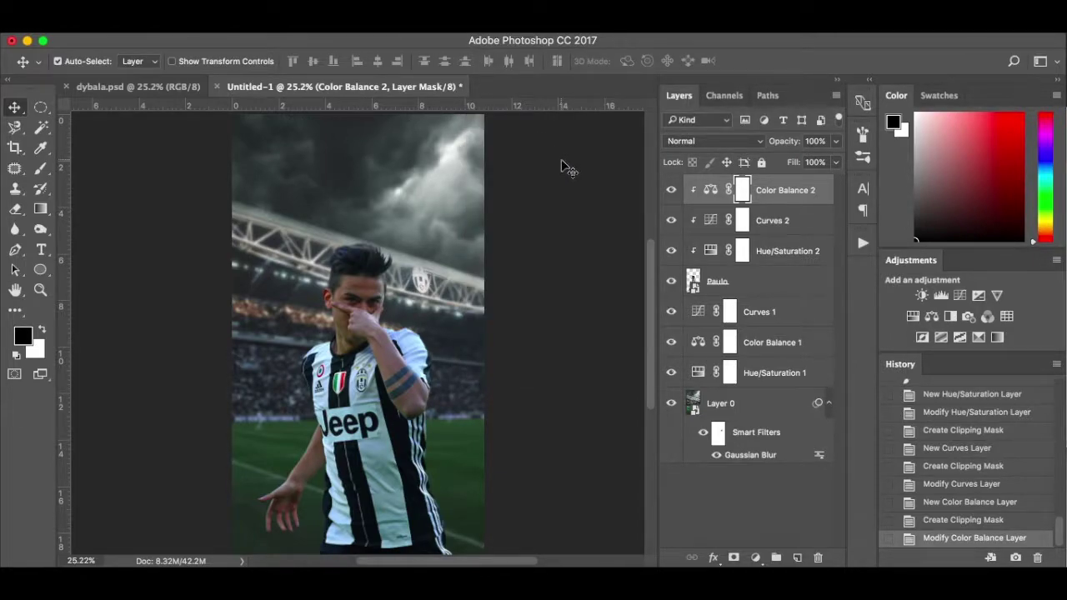
# - Compare the player's look in the finished dybala.psd poster with the working document
pyautogui.click(167, 82)
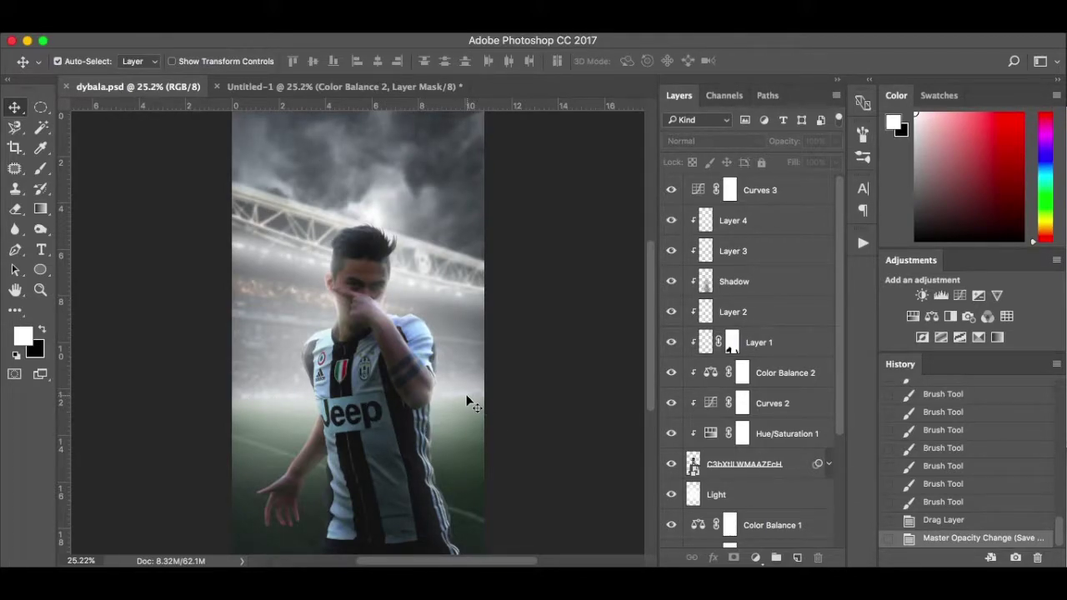
pyautogui.click(361, 87)
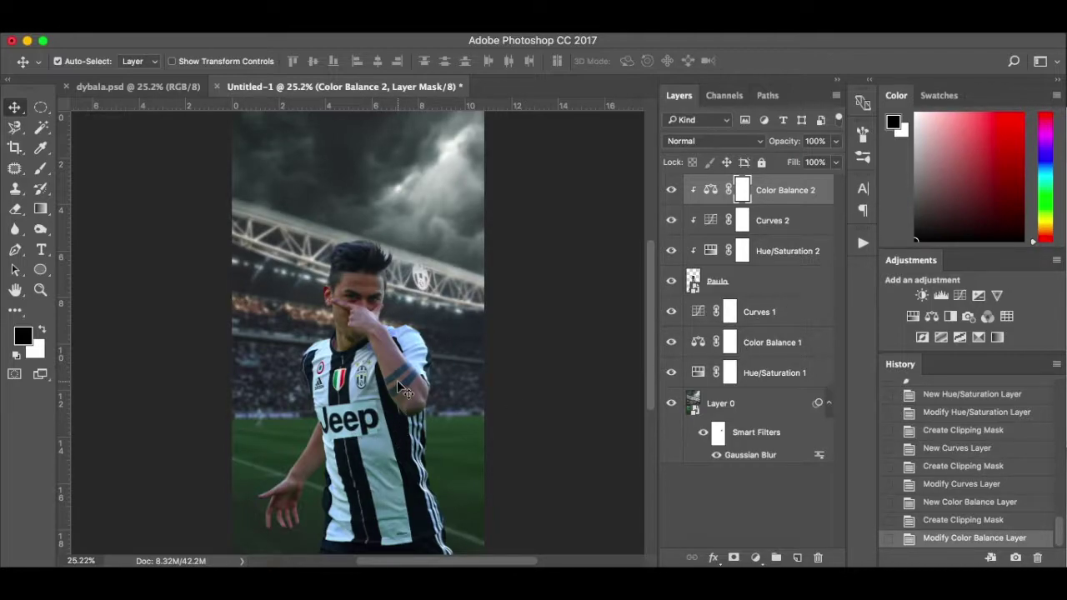
# - Add a new empty layer directly above the Curves 1 adjustment and beneath the Paulo layer
pyautogui.click(779, 284)
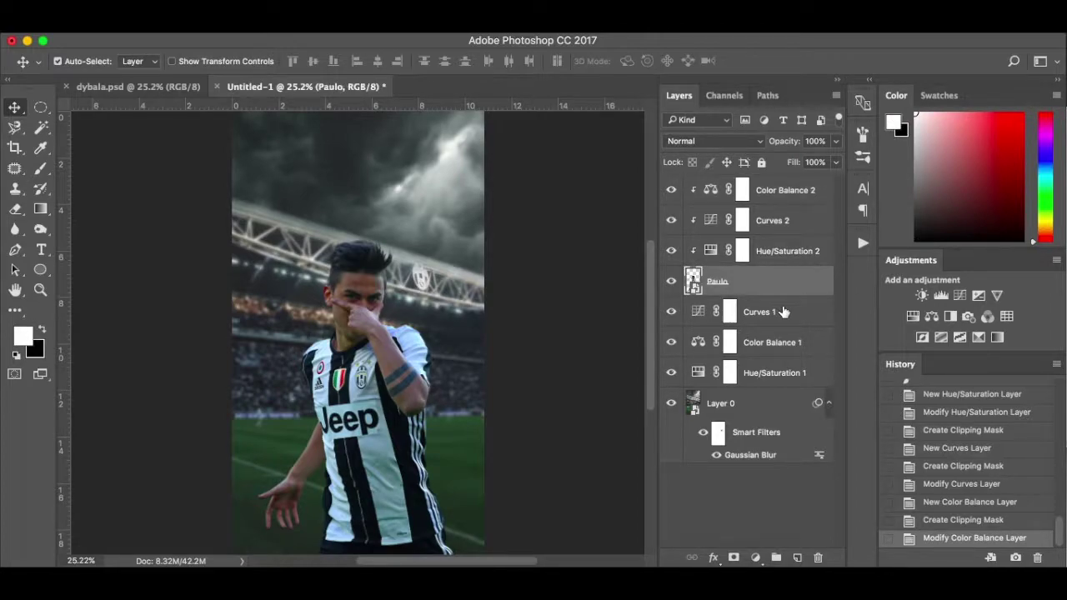
pyautogui.click(783, 312)
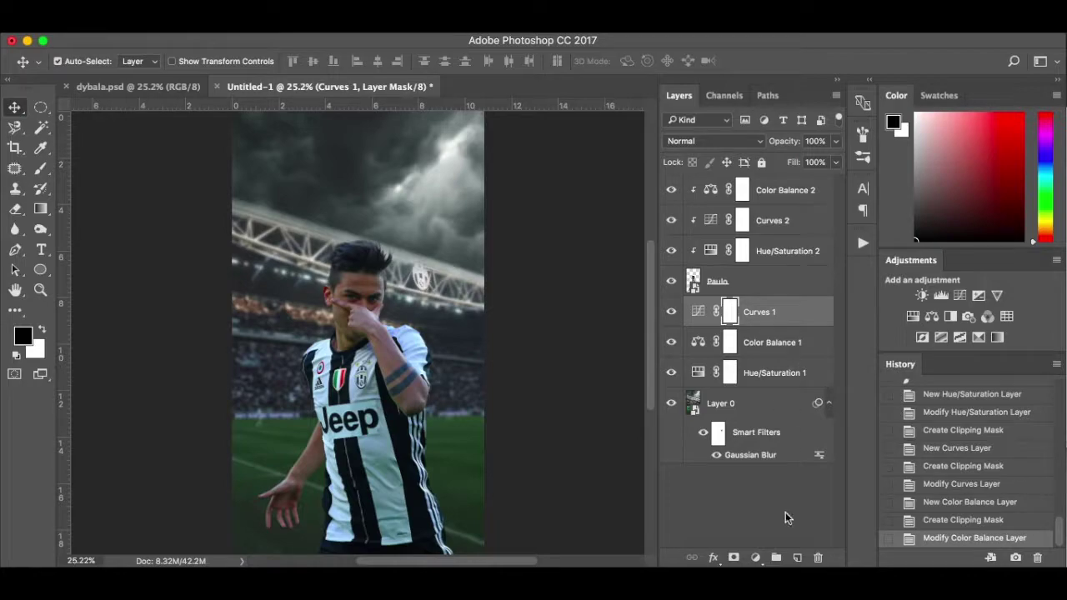
pyautogui.click(798, 558)
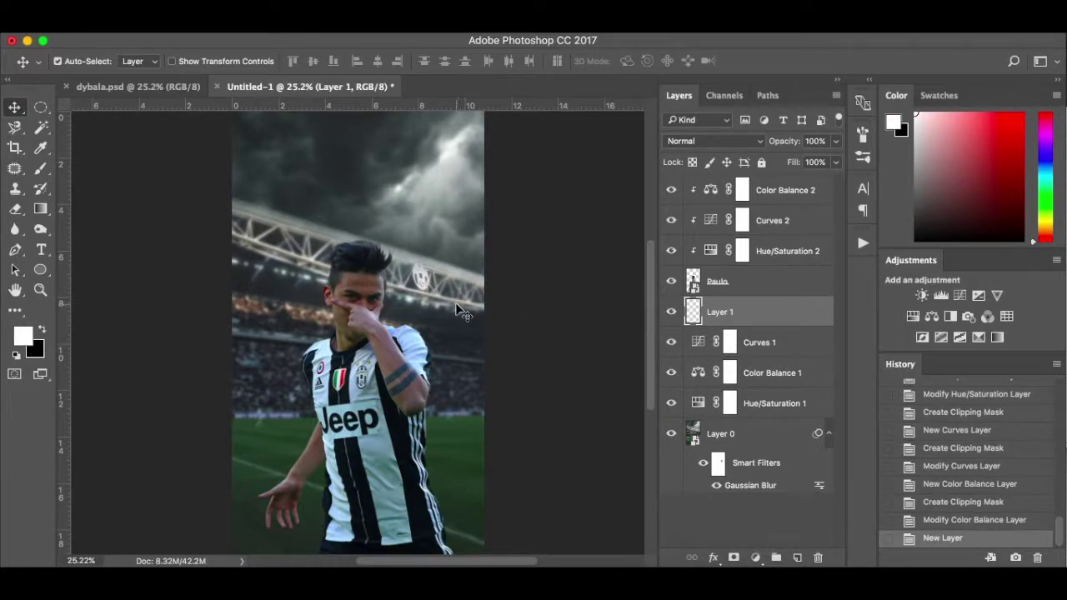
# - Paint soft white haze over the stadium stands and horizon behind the player, using an 800 px brush at 5% flow
pyautogui.press('b')
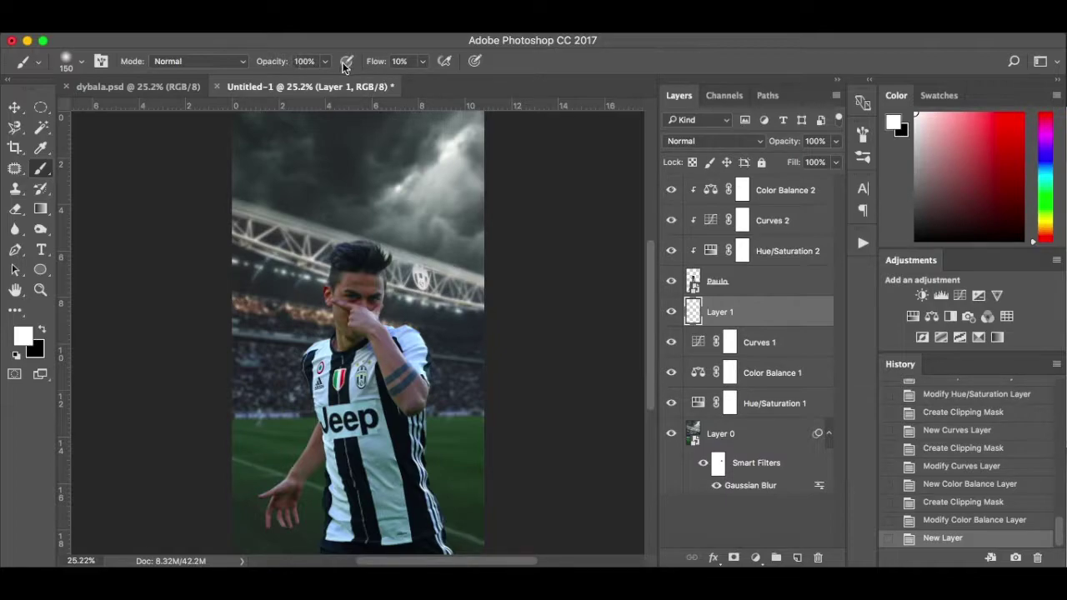
pyautogui.click(422, 63)
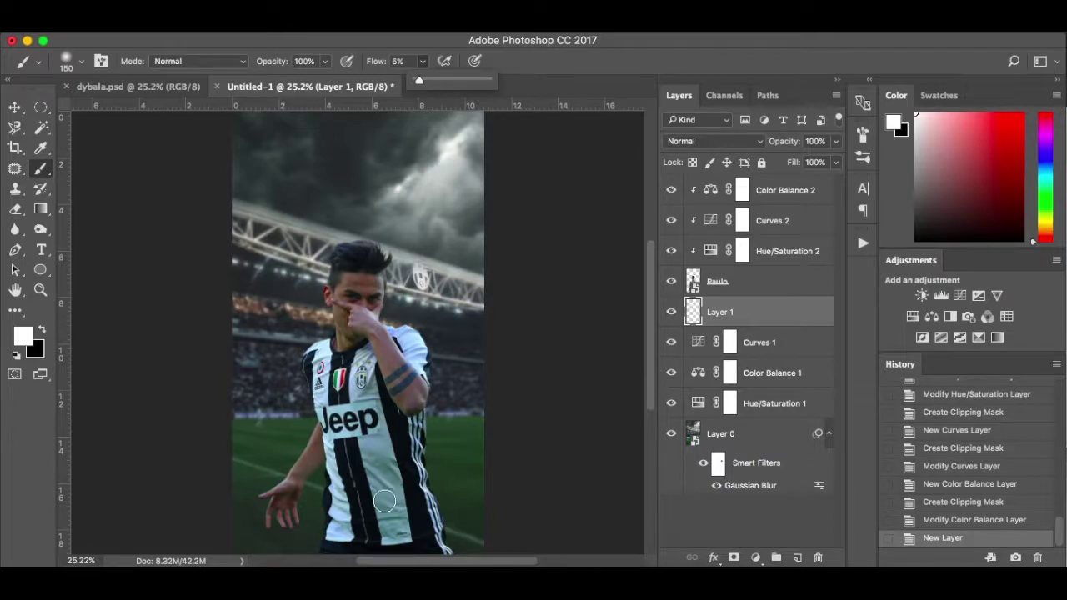
pyautogui.press(']')
pyautogui.press(']')
pyautogui.press(']')
pyautogui.press(']')
pyautogui.press(']')
pyautogui.press(']')
pyautogui.press(']')
pyautogui.press(']')
pyautogui.press(']')
pyautogui.press(']')
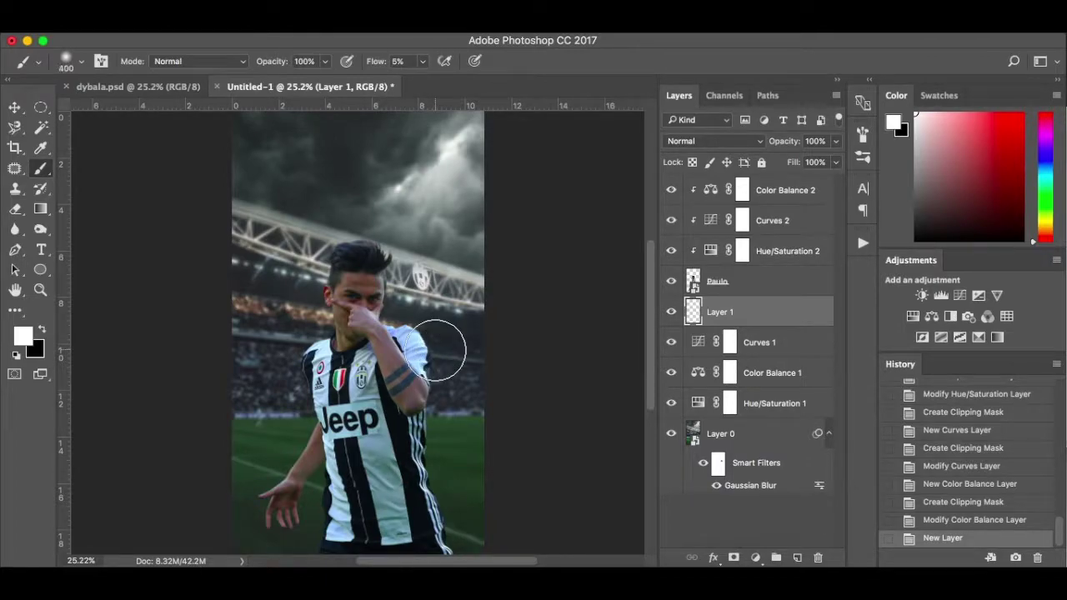
pyautogui.press(']')
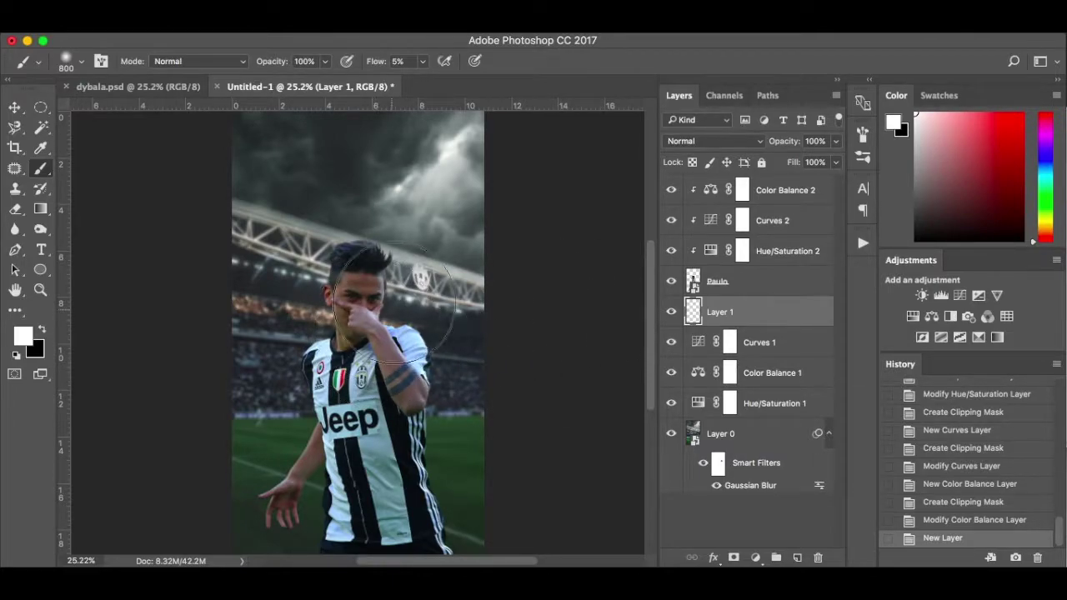
pyautogui.moveTo(327, 370)
pyautogui.mouseDown()
pyautogui.moveTo(484, 373)
pyautogui.moveTo(418, 366)
pyautogui.moveTo(492, 363)
pyautogui.moveTo(409, 357)
pyautogui.moveTo(441, 358)
pyautogui.mouseUp()
pyautogui.moveTo(226, 310)
pyautogui.mouseDown()
pyautogui.moveTo(257, 333)
pyautogui.moveTo(242, 301)
pyautogui.moveTo(247, 345)
pyautogui.mouseUp()
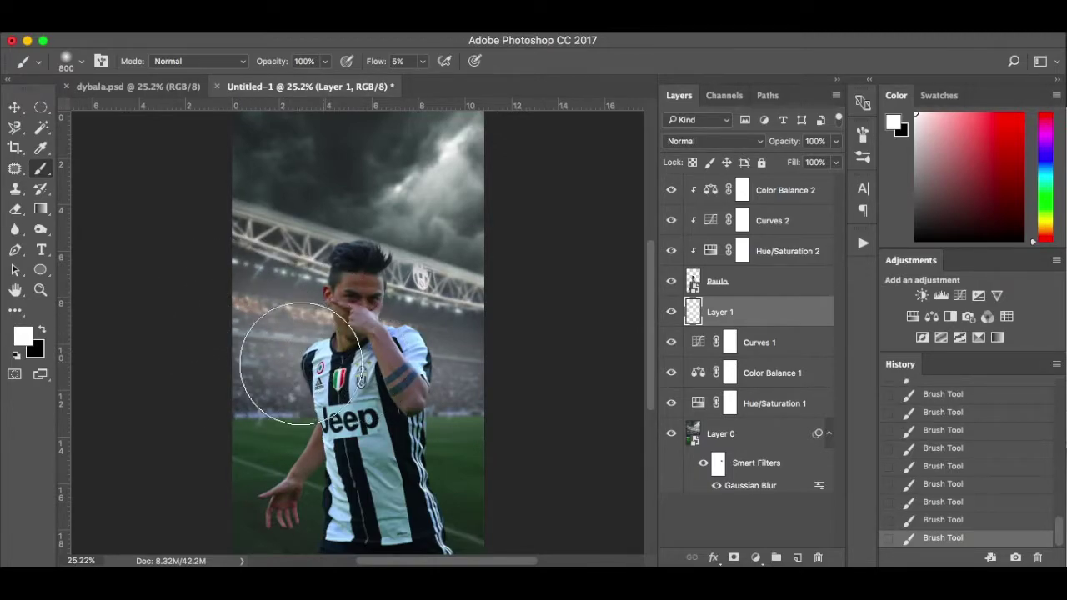
pyautogui.moveTo(250, 400); pyautogui.dragTo(275, 417)
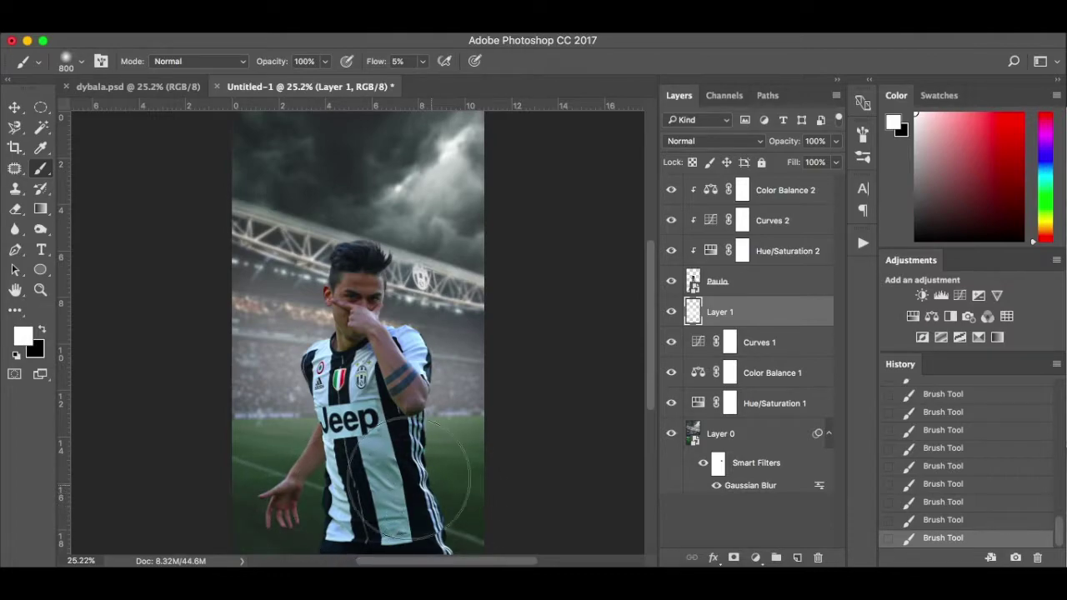
pyautogui.moveTo(453, 275); pyautogui.dragTo(405, 257)
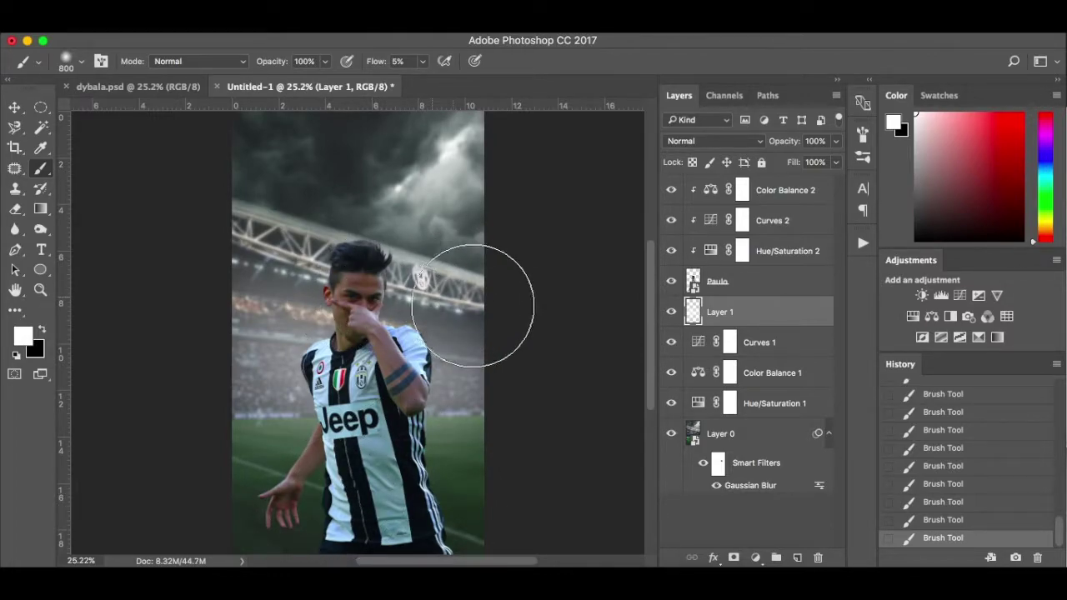
pyautogui.moveTo(512, 381); pyautogui.dragTo(377, 369)
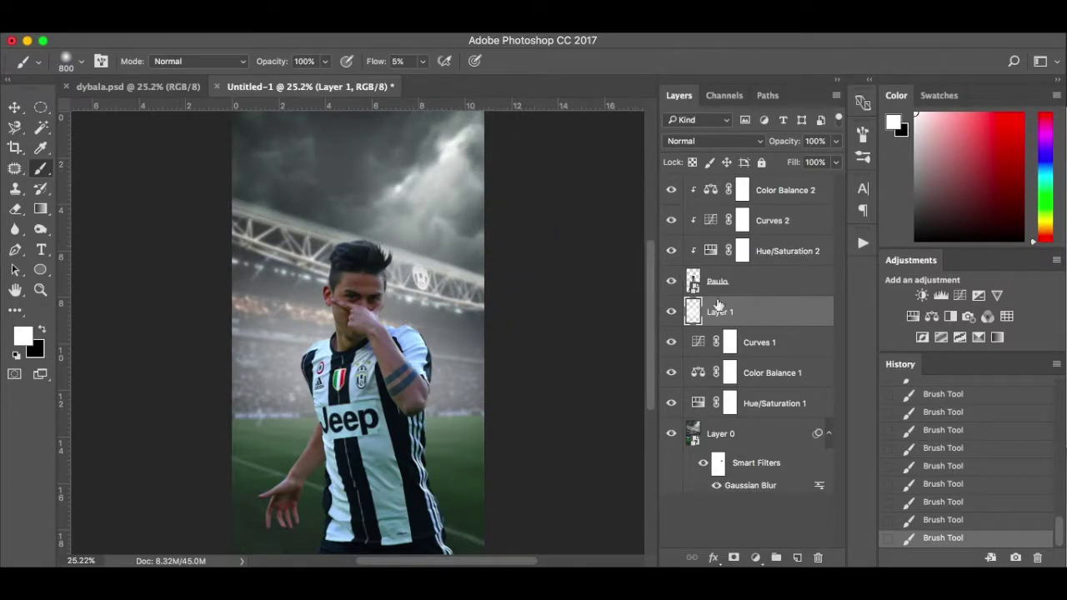
# - Step back the last two haze strokes and paint finer white light beneath the stadium roof with a 125 px brush
pyautogui.click(947, 505)
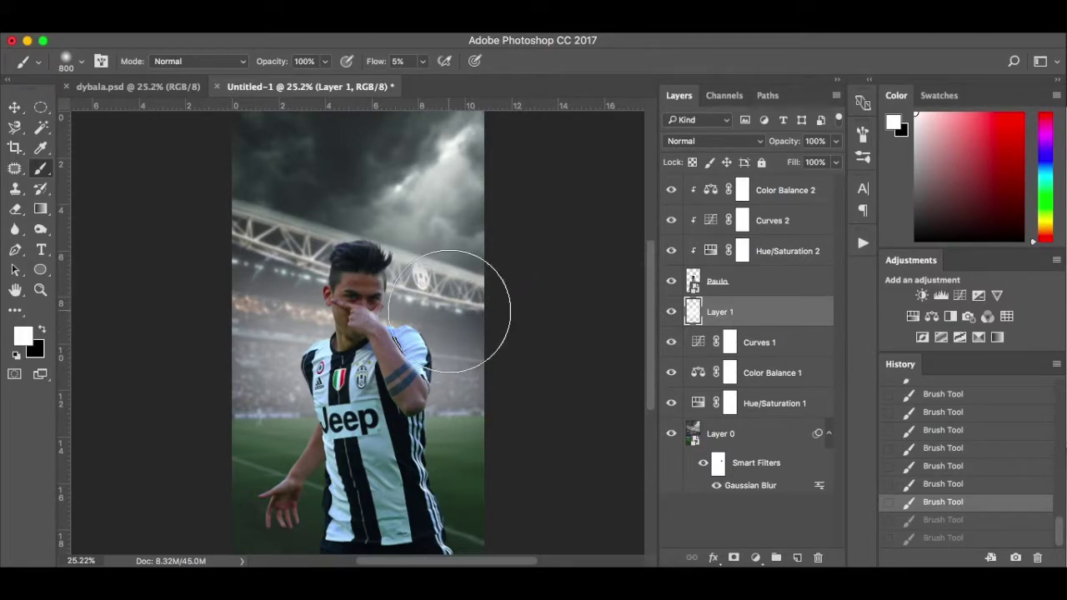
pyautogui.press('[')
pyautogui.press('[')
pyautogui.press('[')
pyautogui.press('[')
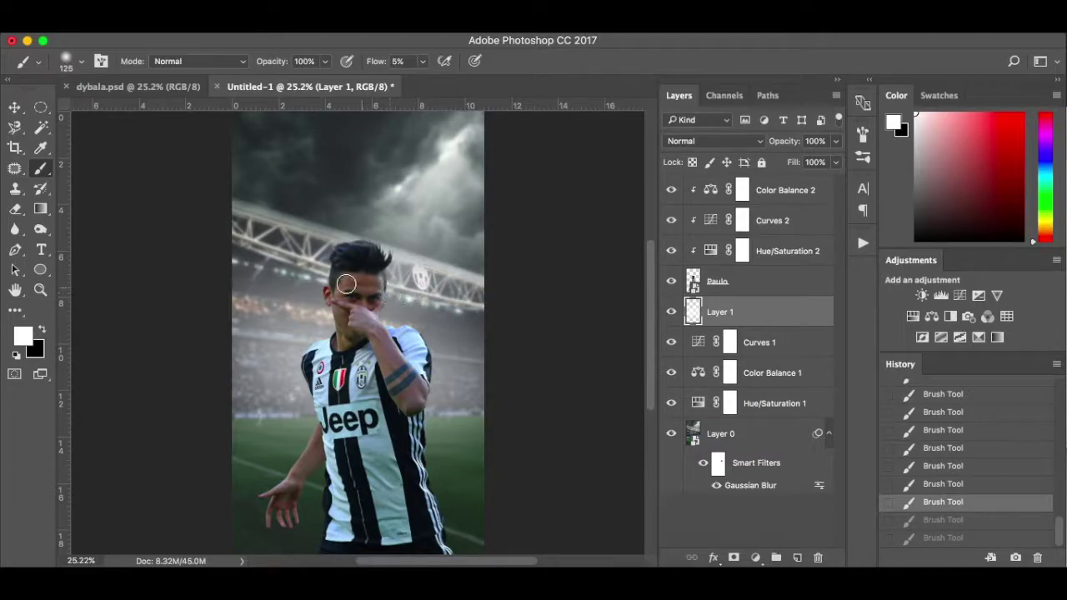
pyautogui.press('super+shift+z')
pyautogui.press('super+shift+z')
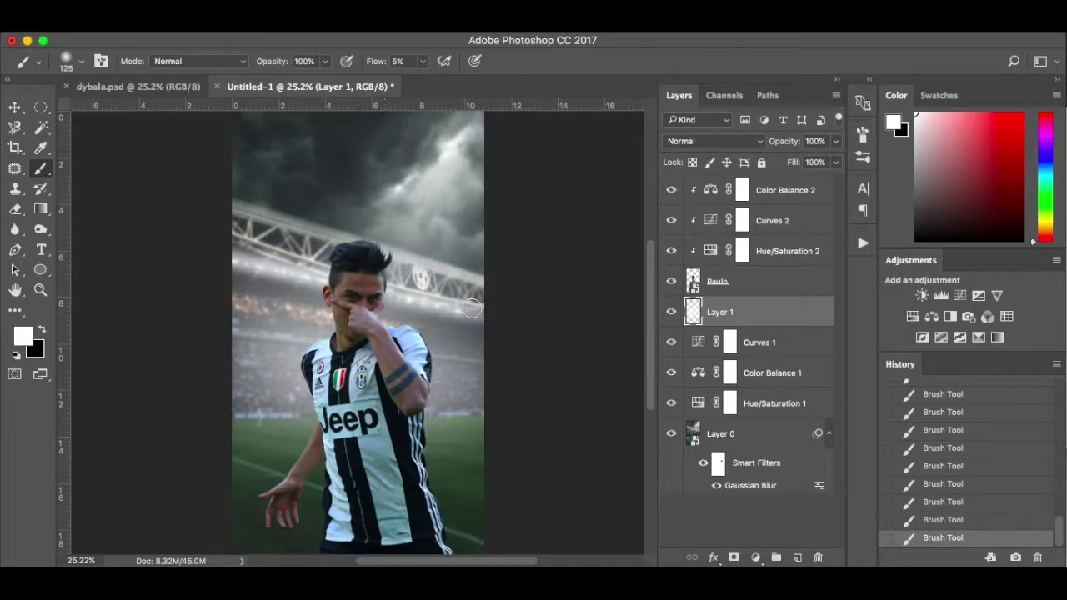
# - Build up the white glow from beneath the stadium roof down to the stands with a 400 px brush at 2% flow
pyautogui.press(']')
pyautogui.press(']')
pyautogui.press(']')
pyautogui.press(']')
pyautogui.press(']')
pyautogui.click(424, 61)
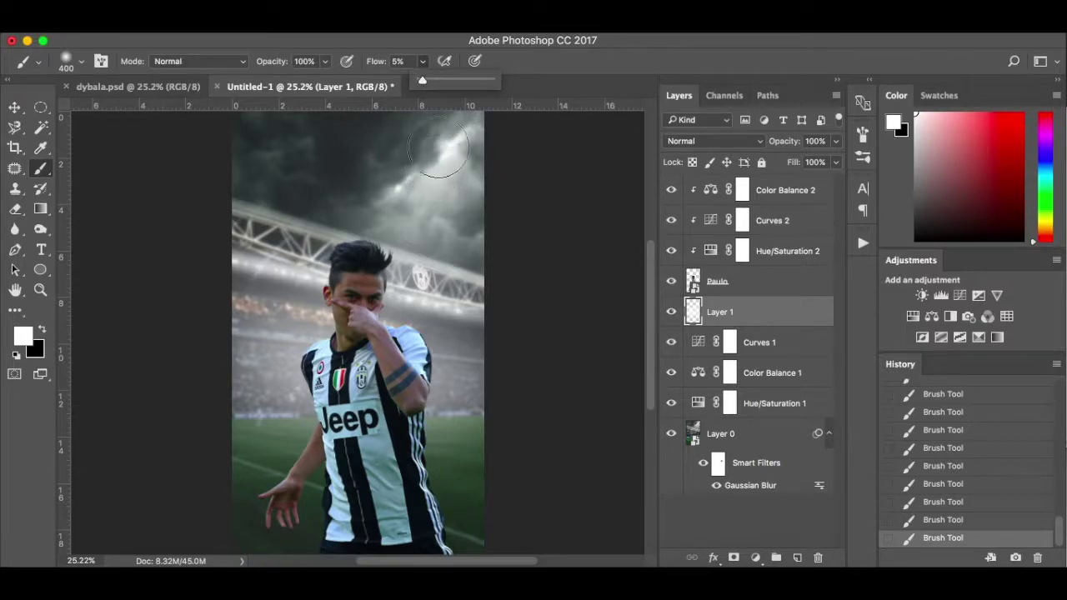
pyautogui.moveTo(425, 85); pyautogui.dragTo(419, 85)
pyautogui.click(258, 265)
pyautogui.moveTo(266, 266)
pyautogui.mouseDown()
pyautogui.moveTo(504, 330)
pyautogui.moveTo(445, 314)
pyautogui.moveTo(393, 332)
pyautogui.moveTo(390, 321)
pyautogui.moveTo(406, 354)
pyautogui.moveTo(499, 369)
pyautogui.moveTo(277, 379)
pyautogui.moveTo(319, 391)
pyautogui.moveTo(278, 395)
pyautogui.moveTo(291, 339)
pyautogui.moveTo(323, 327)
pyautogui.moveTo(255, 328)
pyautogui.moveTo(320, 371)
pyautogui.moveTo(247, 391)
pyautogui.moveTo(325, 395)
pyautogui.moveTo(232, 410)
pyautogui.moveTo(329, 396)
pyautogui.moveTo(327, 377)
pyautogui.moveTo(245, 359)
pyautogui.moveTo(354, 346)
pyautogui.mouseUp()
# - Using the finished dybala.psd as reference, paint faint haze around the sky and stands with a 700 px brush at 1% flow, and reduce the brush to 250 px
pyautogui.click(184, 87)
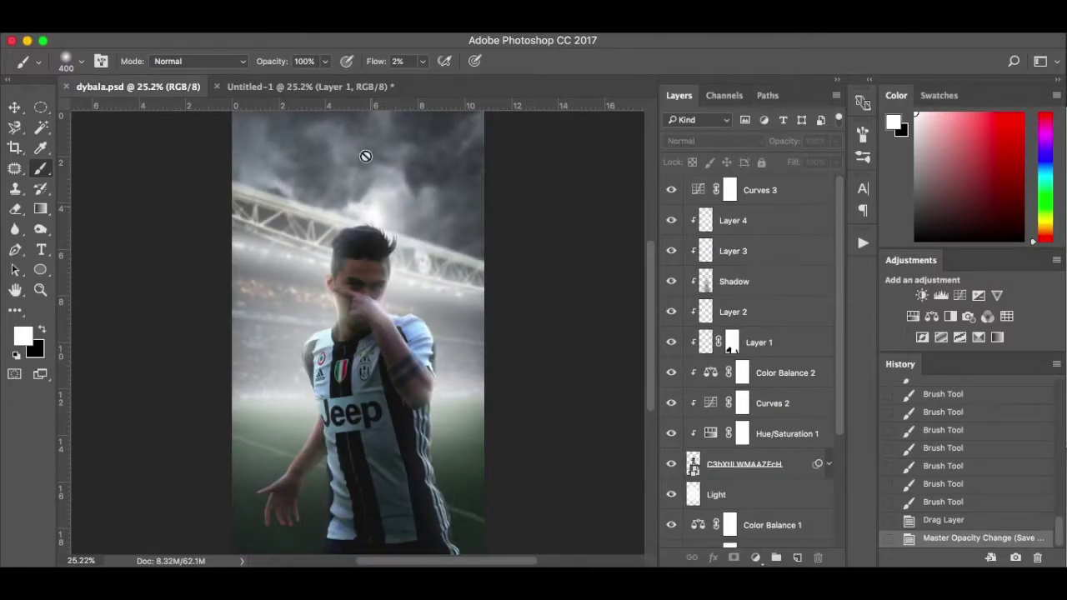
pyautogui.click(322, 89)
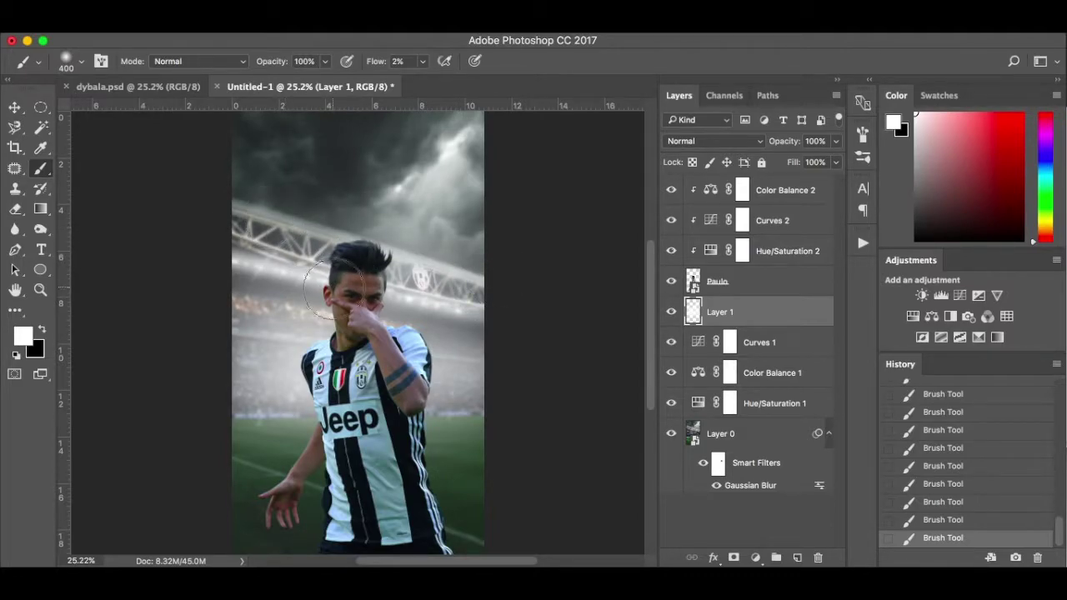
pyautogui.press(']')
pyautogui.press(']')
pyautogui.press(']')
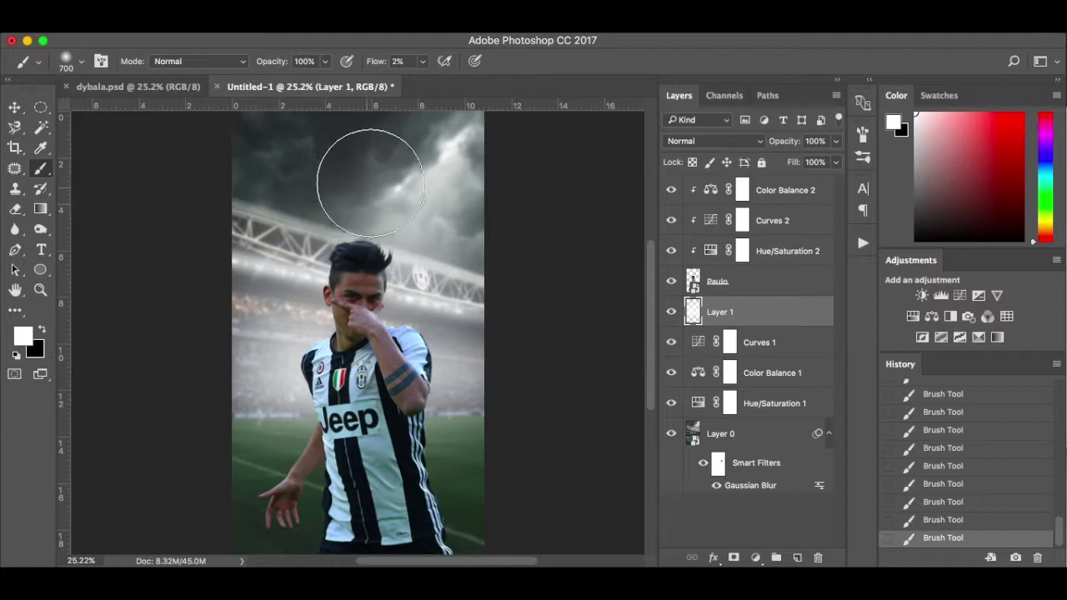
pyautogui.click(422, 61)
pyautogui.moveTo(422, 66); pyautogui.dragTo(420, 68)
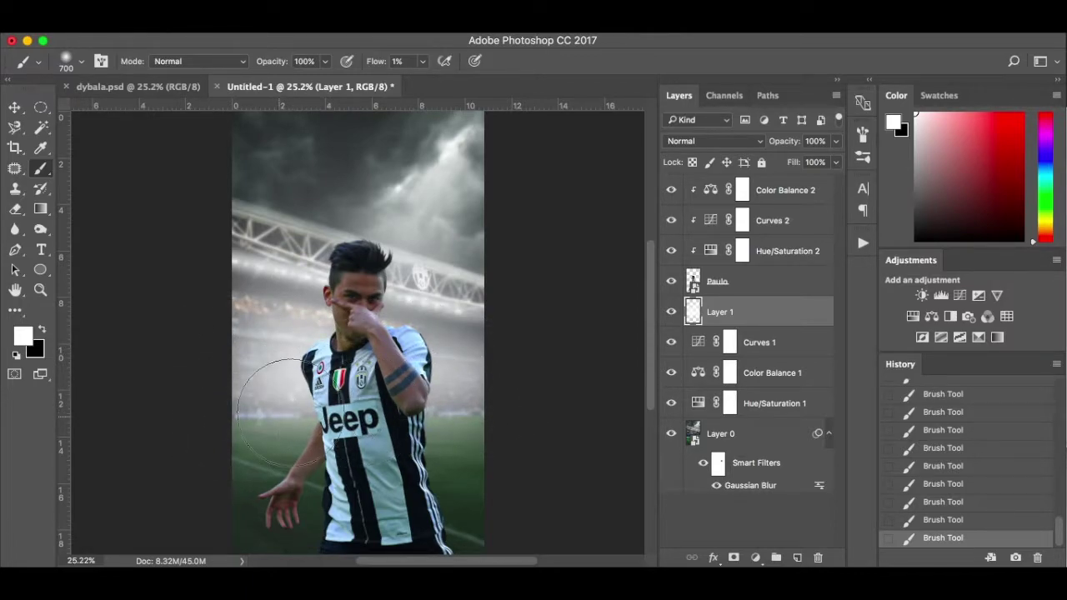
pyautogui.press('[')
pyautogui.press('[')
pyautogui.press('[')
pyautogui.press('[')
pyautogui.press('[')
pyautogui.press('[')
# - Rename the painted haze layer as Background light
pyautogui.doubleClick(726, 312)
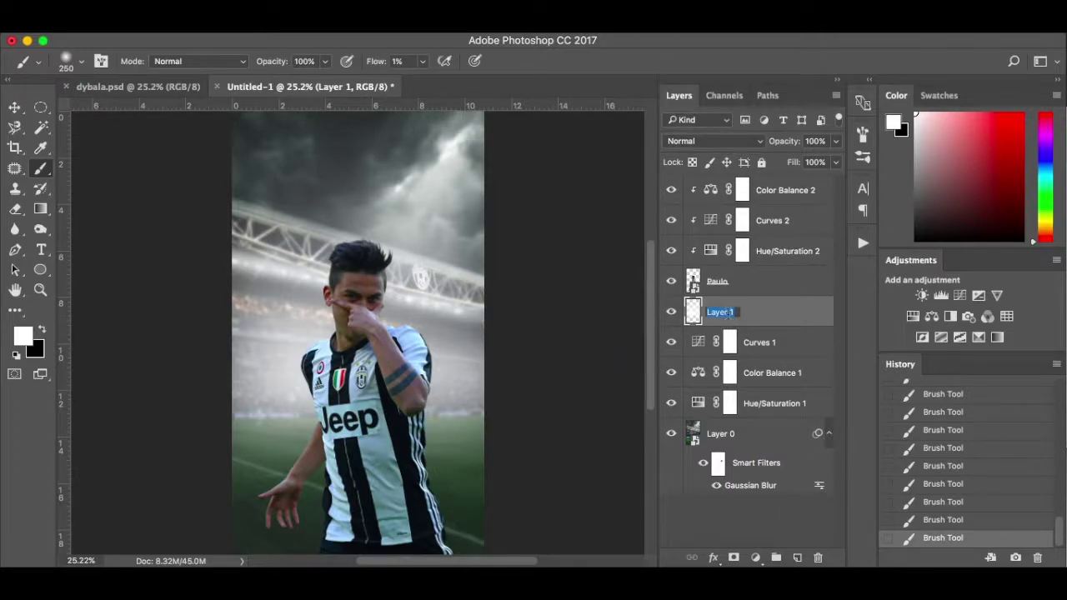
pyautogui.write('B')
pyautogui.press('Return')
pyautogui.press('Return')
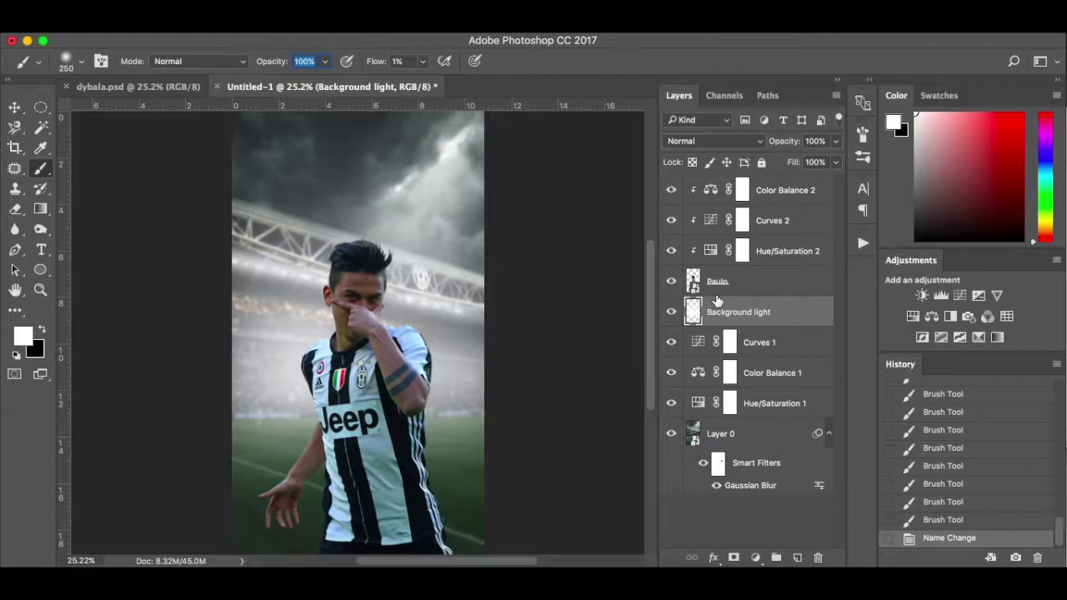
# - Add a new layer above the Color Balance 2 adjustment and clip it to the Paulo layer
pyautogui.click(792, 193)
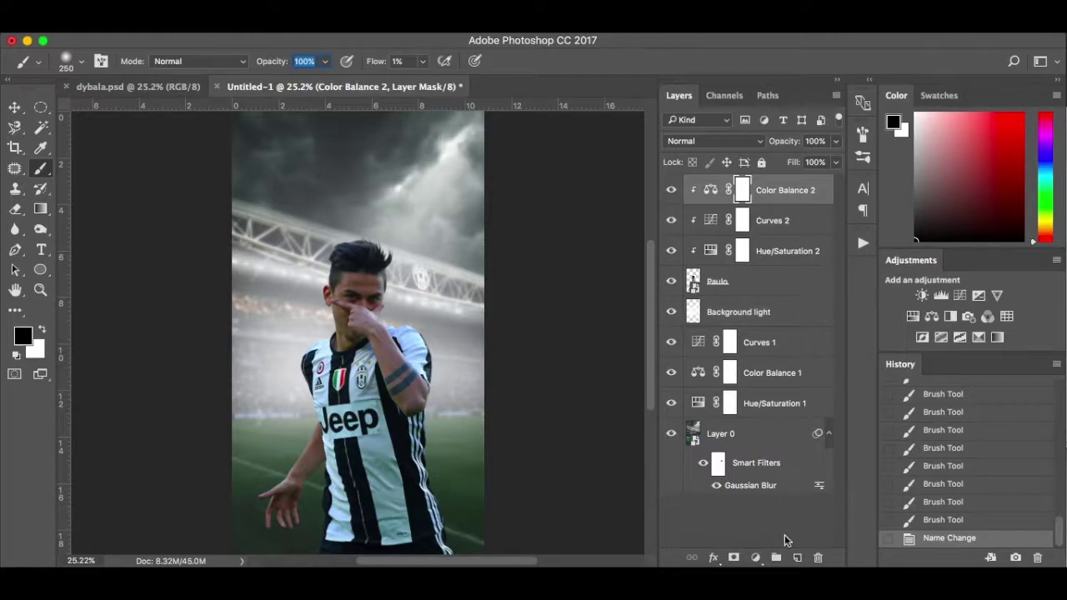
pyautogui.click(795, 557)
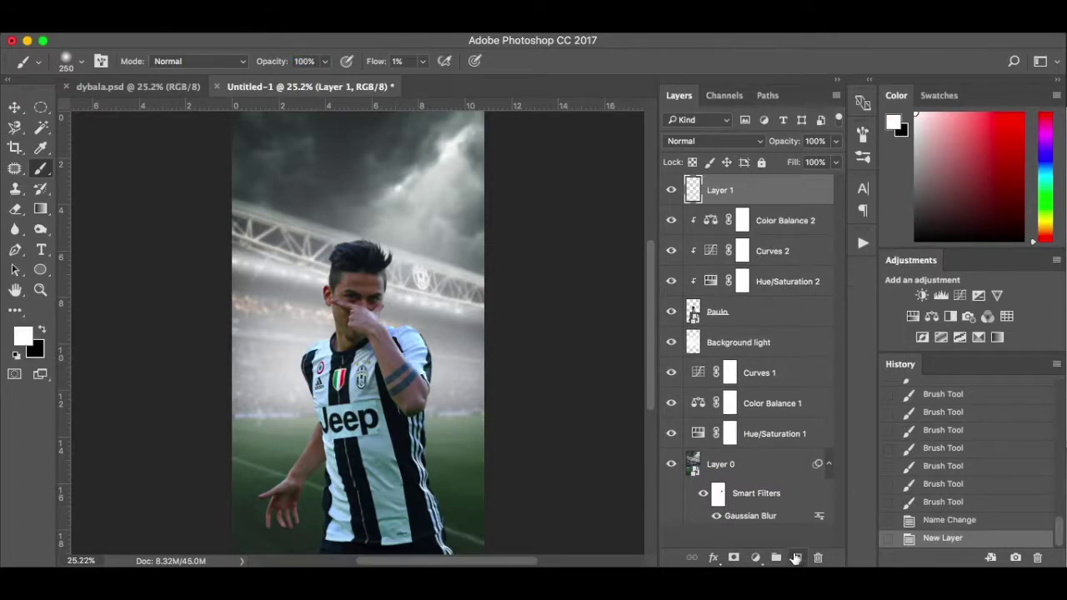
pyautogui.rightClick(766, 194)
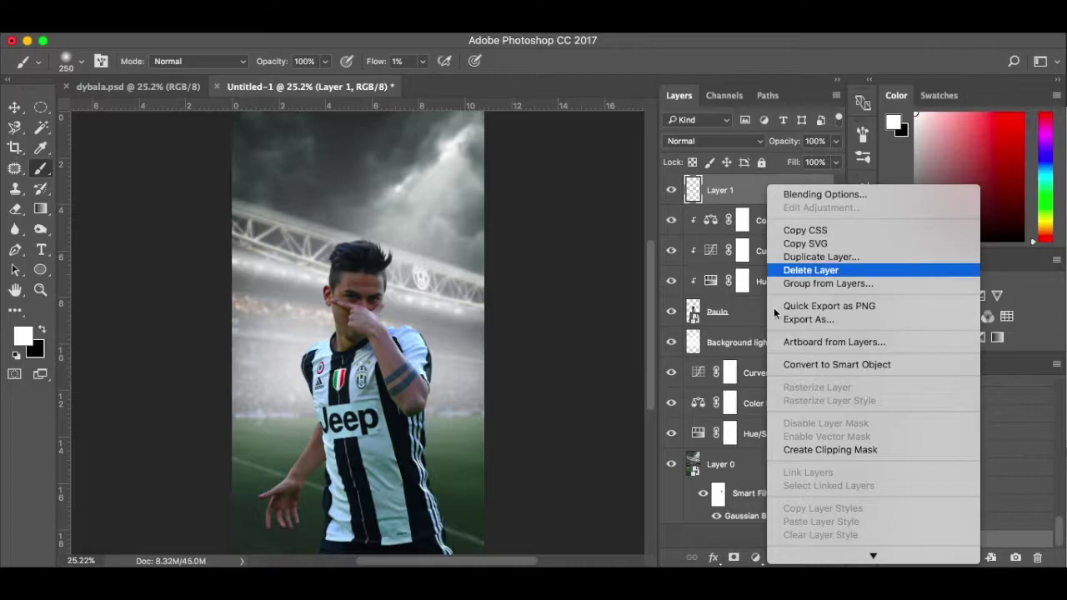
pyautogui.click(800, 450)
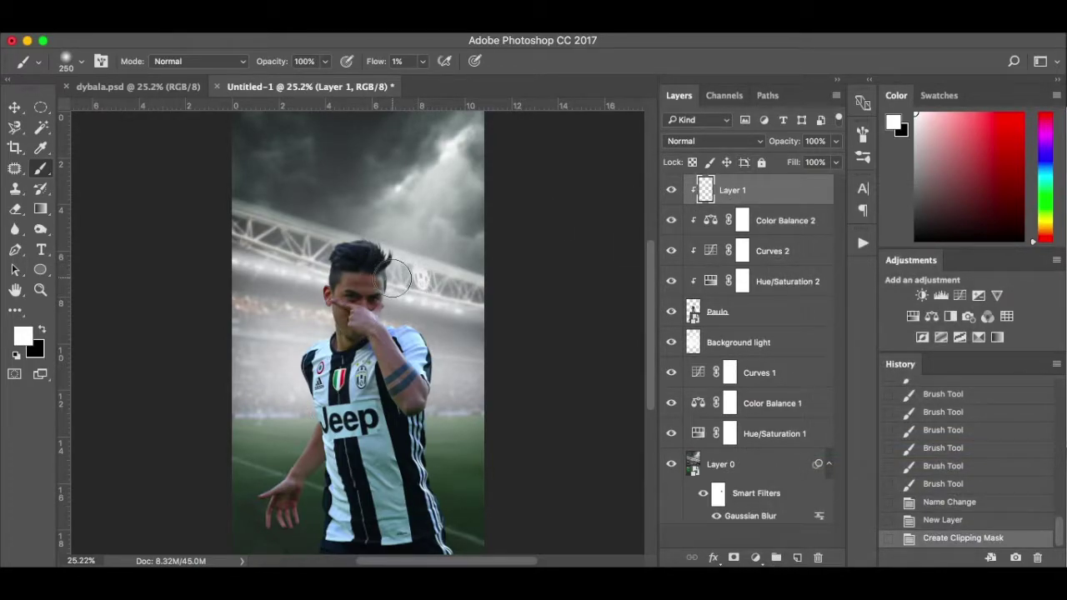
# - Paint soft white rim light along the edges of the player's neck, ear and head with a 50 px brush at 5% flow
pyautogui.scroll(4, 396, 279)
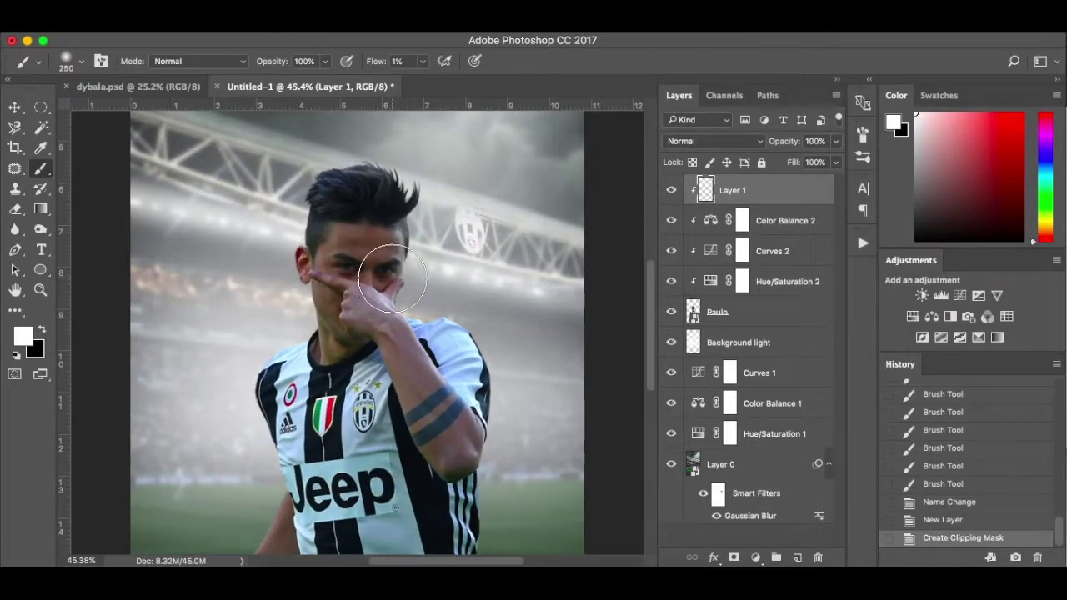
pyautogui.press('[')
pyautogui.press('[')
pyautogui.press('[')
pyautogui.press('[')
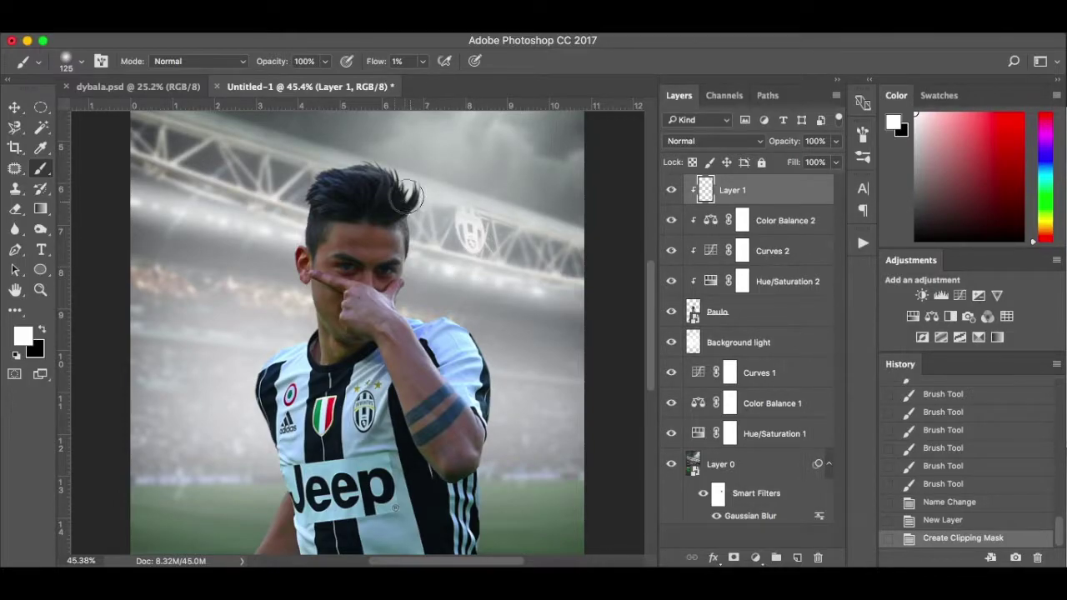
pyautogui.moveTo(422, 62)
pyautogui.mouseDown()
pyautogui.moveTo(423, 98)
pyautogui.moveTo(452, 172)
pyautogui.moveTo(406, 163)
pyautogui.moveTo(341, 264)
pyautogui.moveTo(309, 290)
pyautogui.moveTo(305, 313)
pyautogui.mouseUp()
pyautogui.press('[')
pyautogui.press('[')
pyautogui.press('[')
pyautogui.press('[')
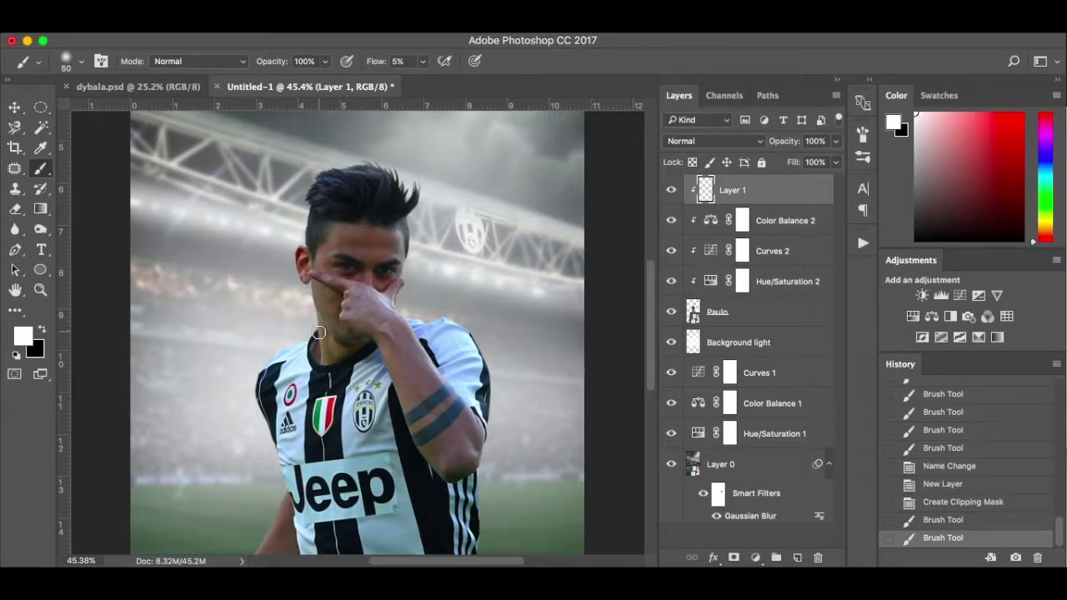
pyautogui.moveTo(316, 310)
pyautogui.mouseDown()
pyautogui.moveTo(313, 337)
pyautogui.moveTo(300, 258)
pyautogui.mouseUp()
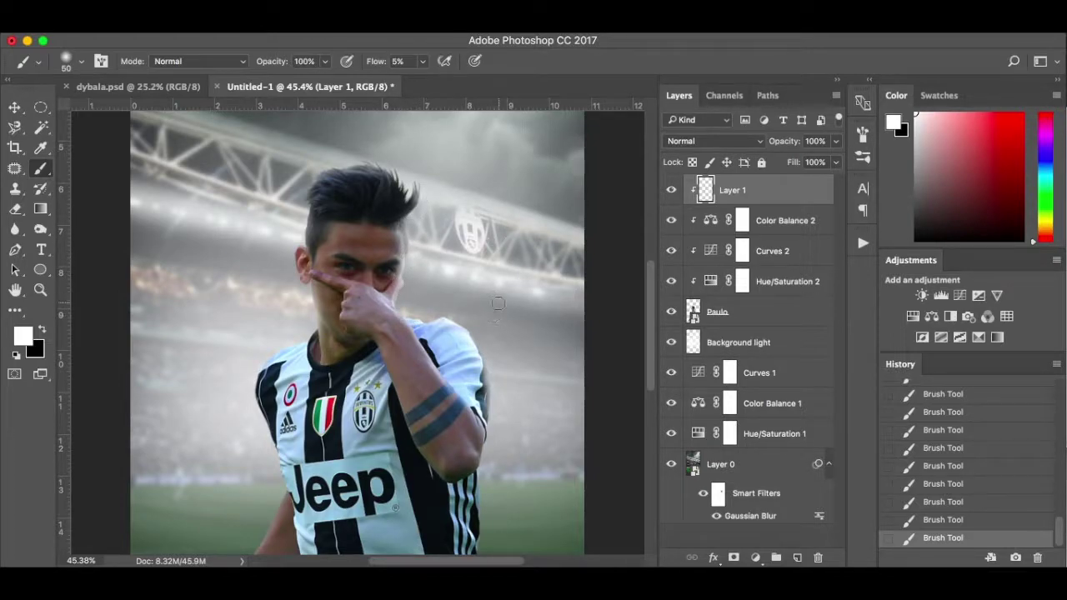
# - Continue the white rim light down the player's sleeve, tattooed arm's elbow and the striped side of the shirt
pyautogui.scroll(-6, 497, 303)
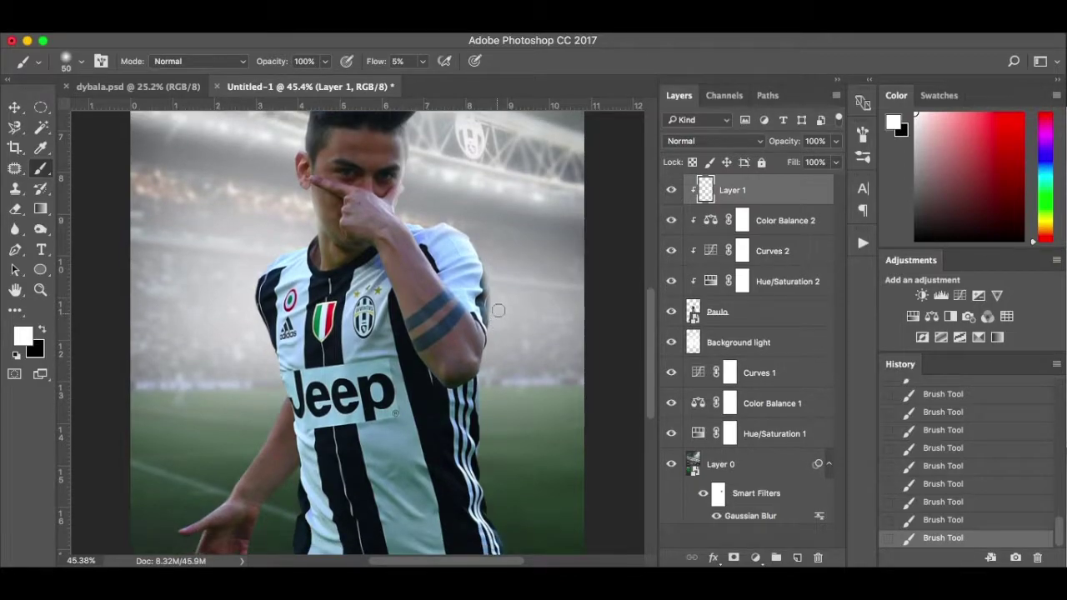
pyautogui.scroll(-2, 498, 304)
pyautogui.moveTo(485, 270)
pyautogui.mouseDown()
pyautogui.moveTo(471, 351)
pyautogui.moveTo(479, 333)
pyautogui.moveTo(482, 430)
pyautogui.moveTo(483, 343)
pyautogui.mouseUp()
pyautogui.moveTo(486, 389)
pyautogui.mouseDown()
pyautogui.moveTo(481, 440)
pyautogui.moveTo(480, 399)
pyautogui.moveTo(505, 507)
pyautogui.moveTo(476, 416)
pyautogui.moveTo(521, 422)
pyautogui.mouseUp()
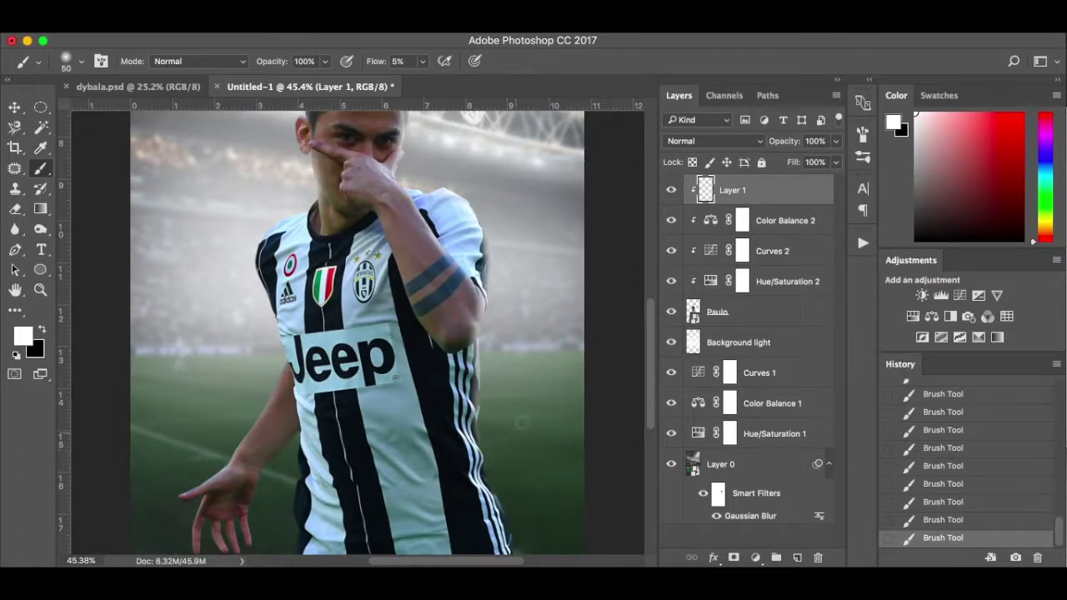
pyautogui.scroll(-5, 511, 364)
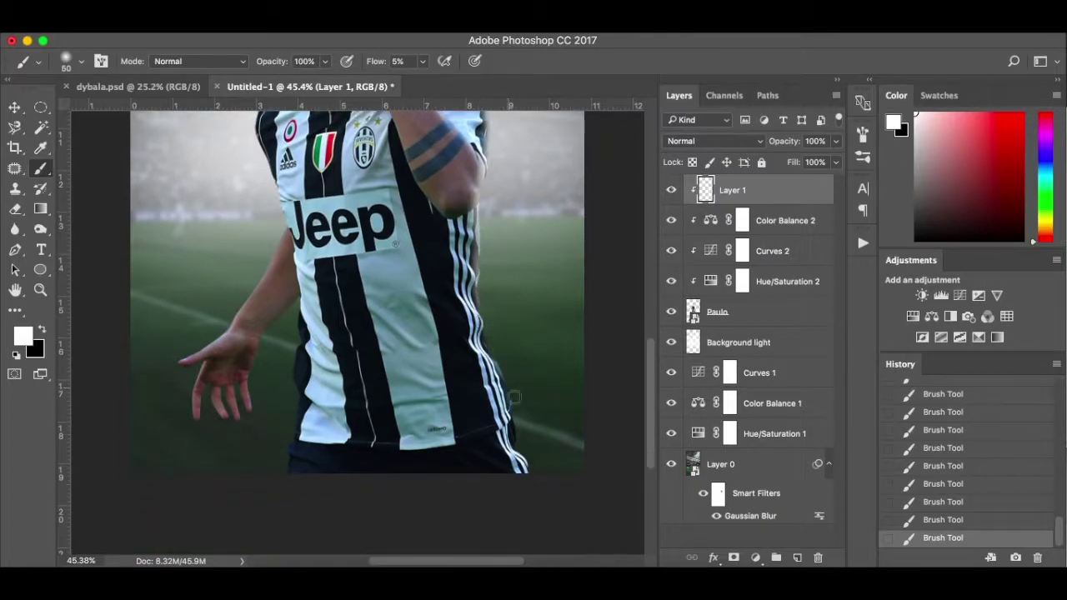
# - Compare the player's edge lighting in the finished dybala.psd poster with the working document
pyautogui.click(175, 85)
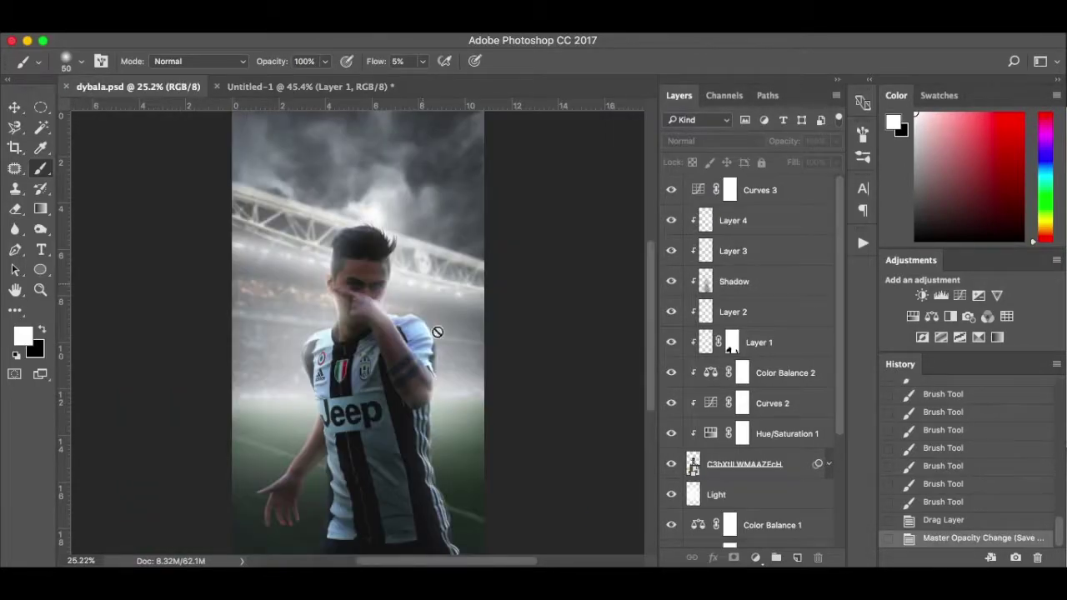
pyautogui.click(340, 87)
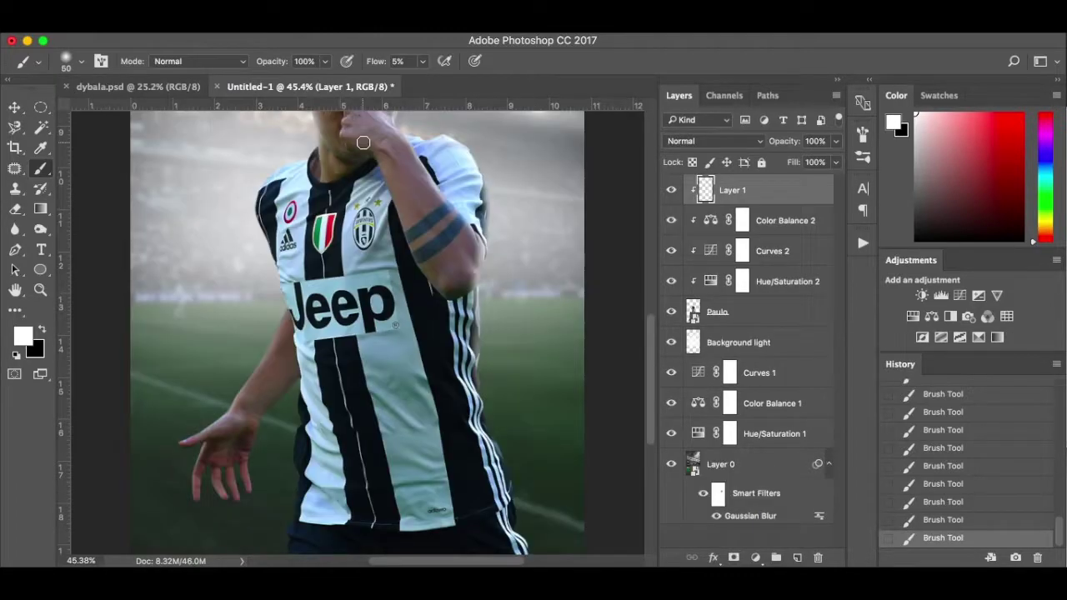
pyautogui.scroll(-1, 517, 431)
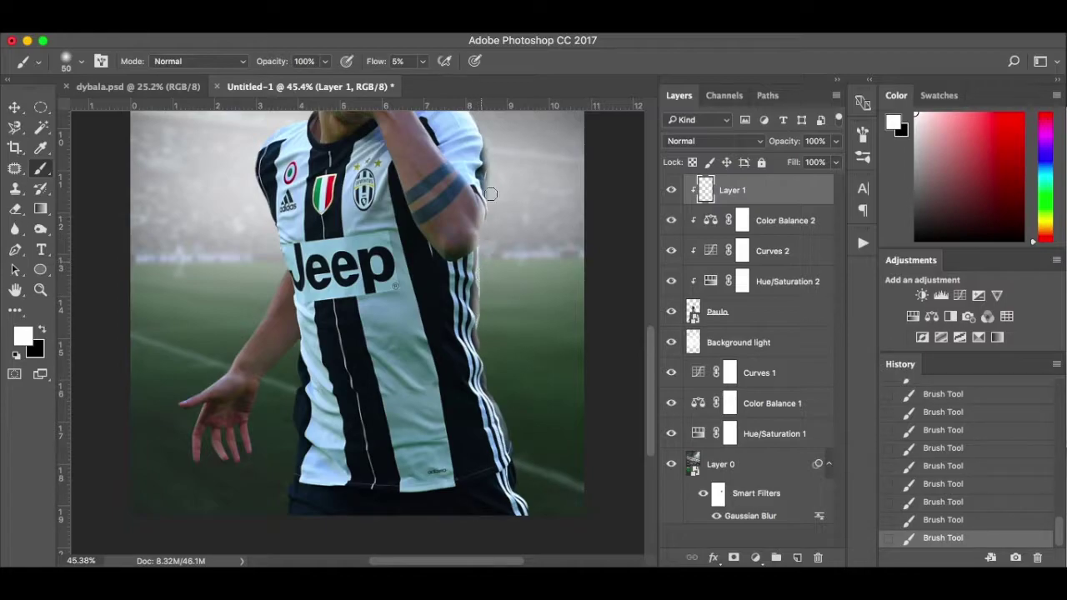
# - Paint soft white rim light along the other shoulder and sleeve, the lowered forearm and the adjacent side of the shirt
pyautogui.scroll(3, 508, 309)
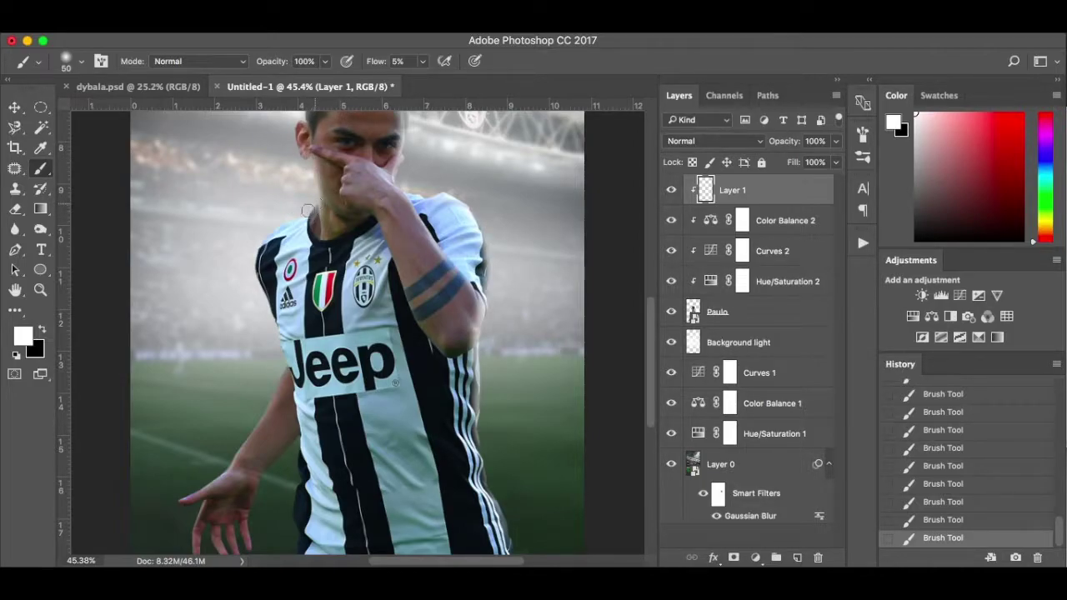
pyautogui.moveTo(285, 227)
pyautogui.mouseDown()
pyautogui.moveTo(248, 274)
pyautogui.moveTo(303, 213)
pyautogui.moveTo(259, 256)
pyautogui.moveTo(264, 318)
pyautogui.mouseUp()
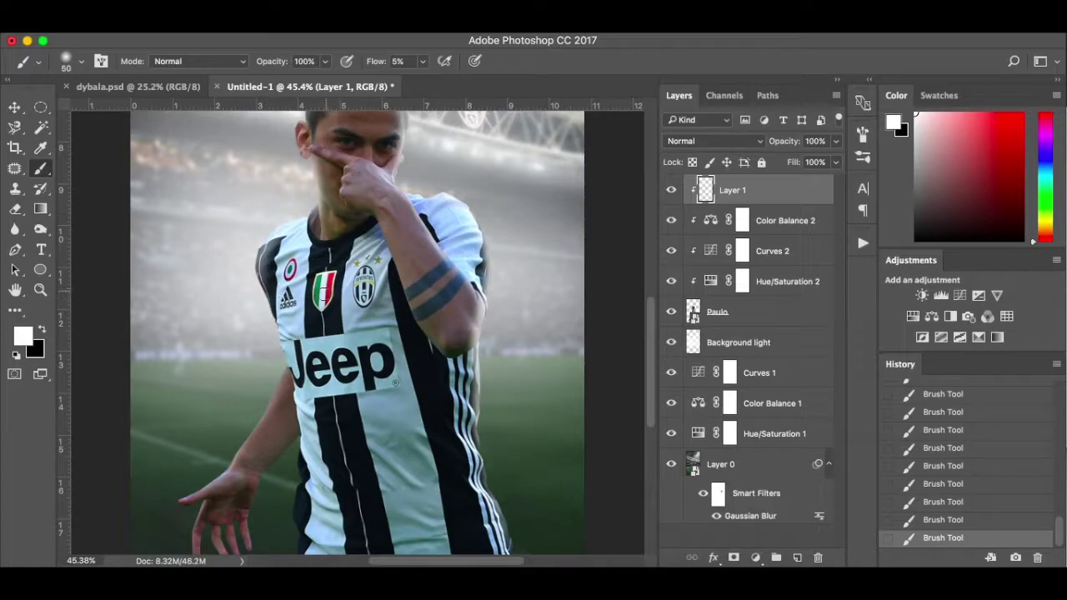
pyautogui.moveTo(261, 271)
pyautogui.mouseDown()
pyautogui.moveTo(262, 314)
pyautogui.moveTo(258, 272)
pyautogui.moveTo(276, 329)
pyautogui.moveTo(267, 306)
pyautogui.mouseUp()
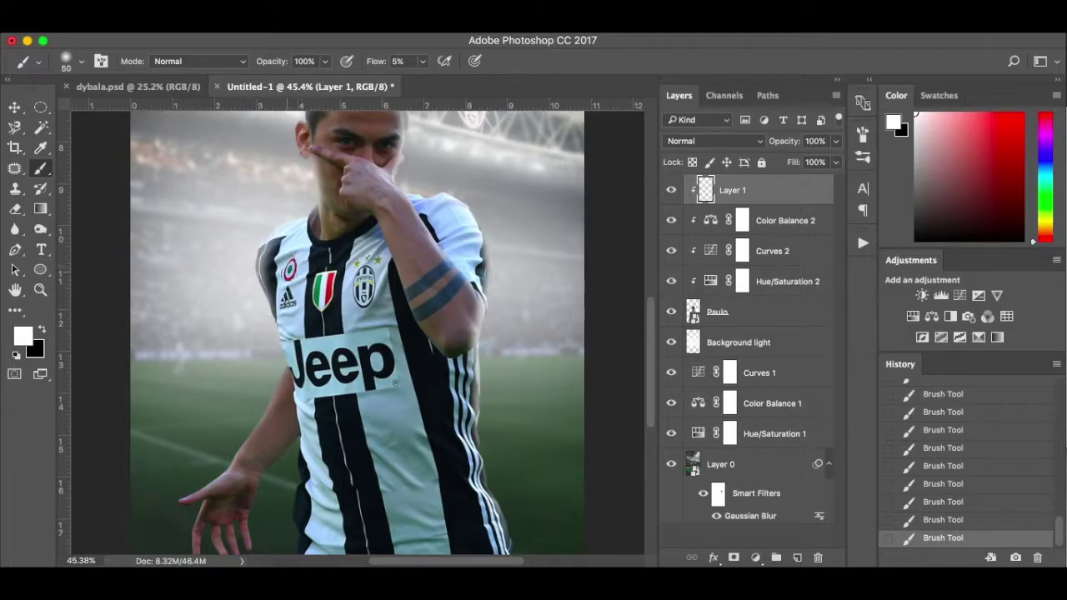
pyautogui.scroll(-2, 281, 312)
pyautogui.hscroll(-1, 281, 312)
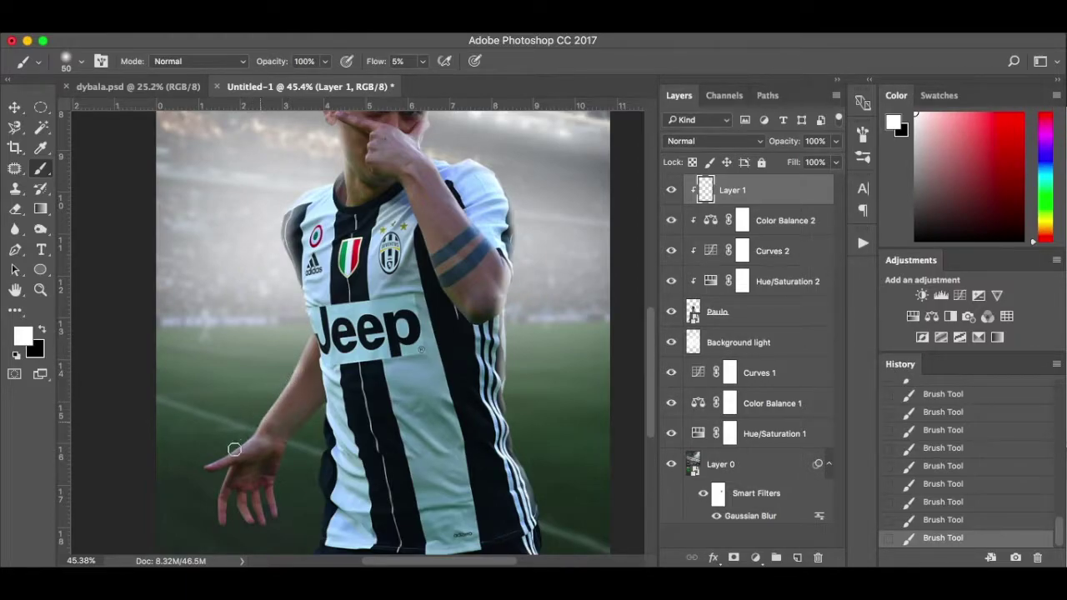
pyautogui.moveTo(268, 414); pyautogui.dragTo(283, 393)
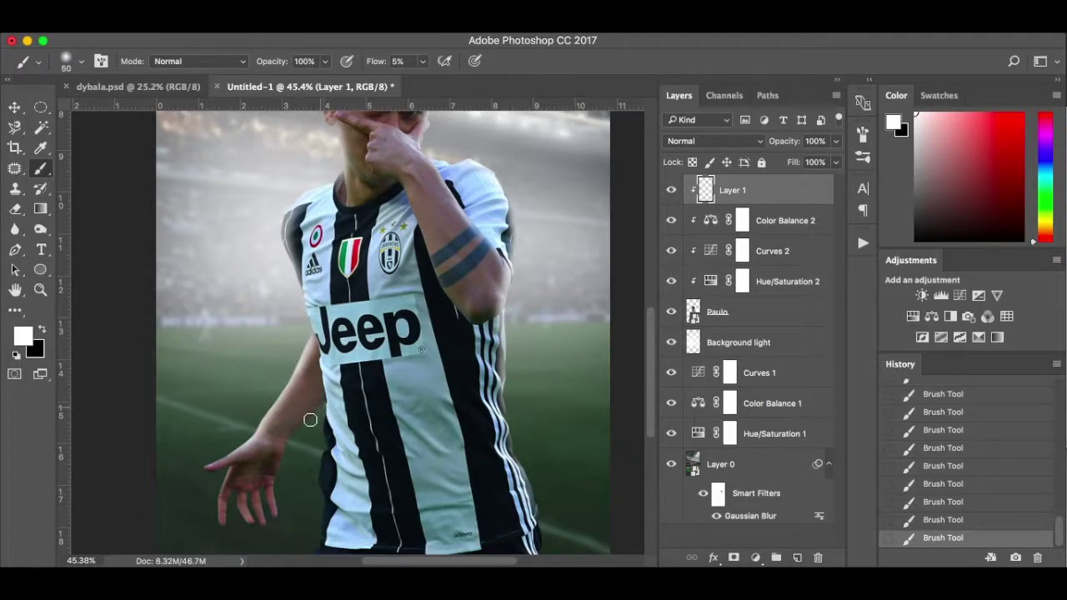
pyautogui.moveTo(321, 407)
pyautogui.mouseDown()
pyautogui.moveTo(303, 436)
pyautogui.moveTo(326, 419)
pyautogui.moveTo(320, 473)
pyautogui.moveTo(315, 452)
pyautogui.mouseUp()
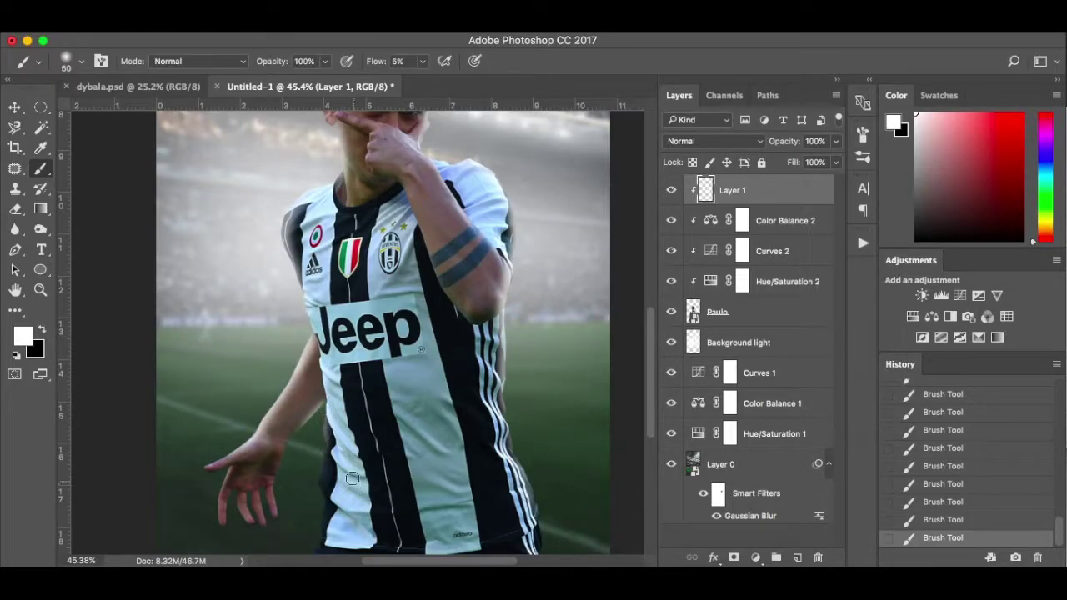
pyautogui.moveTo(318, 476)
pyautogui.mouseDown()
pyautogui.moveTo(303, 437)
pyautogui.moveTo(317, 417)
pyautogui.moveTo(293, 492)
pyautogui.moveTo(290, 457)
pyautogui.moveTo(306, 437)
pyautogui.moveTo(268, 467)
pyautogui.moveTo(236, 446)
pyautogui.moveTo(200, 463)
pyautogui.moveTo(259, 424)
pyautogui.mouseUp()
# - Compare the whole poster with and without the rim light painted on Layer 1
pyautogui.hotkey('ctrl', '0')
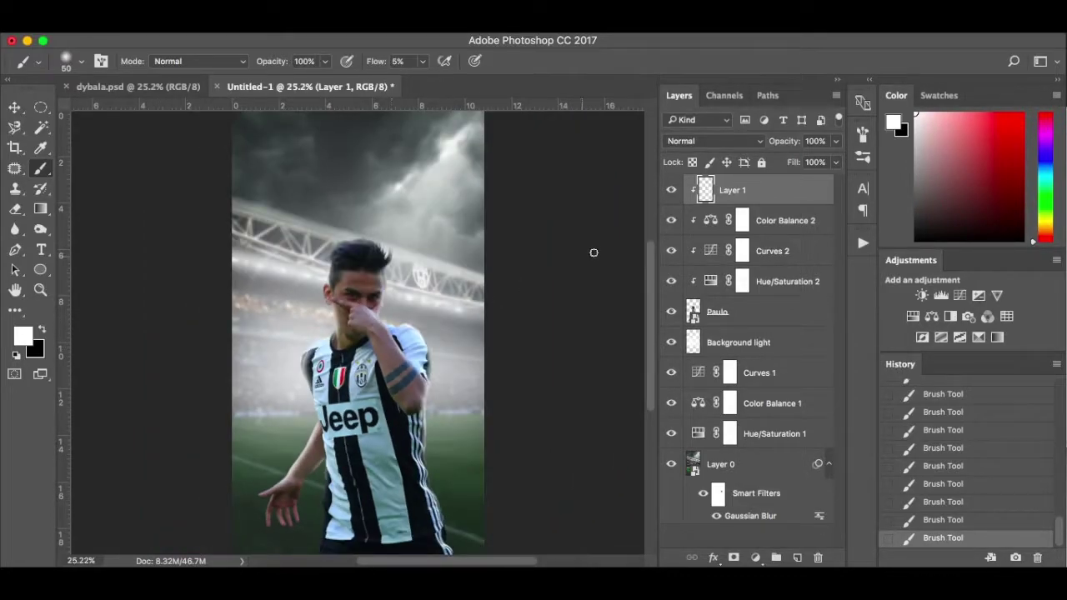
pyautogui.click(672, 191)
pyautogui.click(671, 190)
pyautogui.click(671, 191)
pyautogui.click(672, 191)
# - Add a new layer above Layer 1 and clip it to the Paulo layer
pyautogui.click(798, 556)
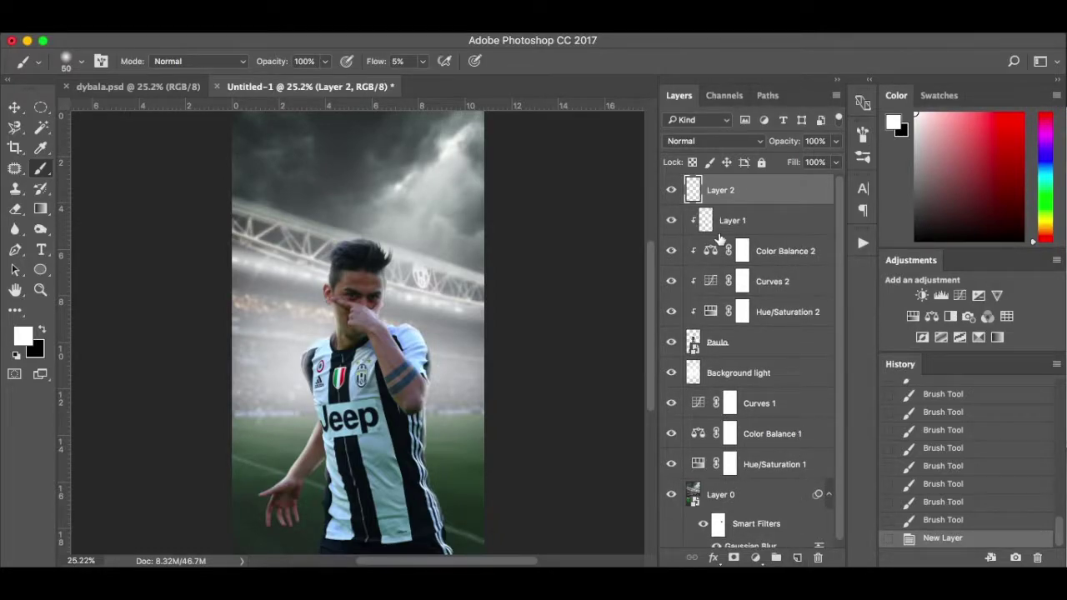
pyautogui.rightClick(766, 190)
pyautogui.click(817, 446)
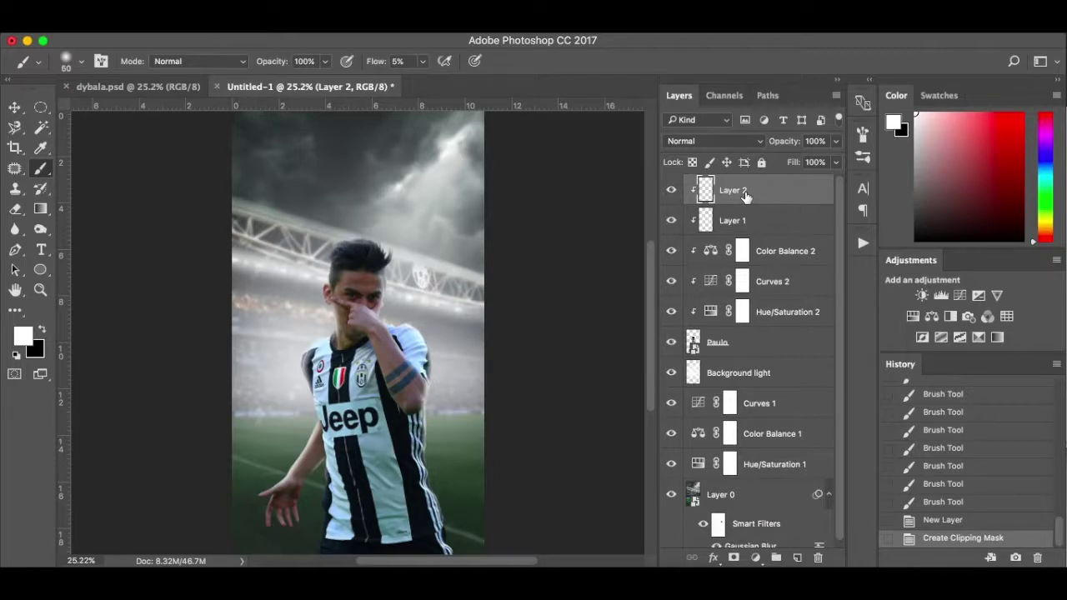
# - Paint a faint white glow over the edges of the player's hair and face with a 200 px brush at 1% flow
pyautogui.click(423, 61)
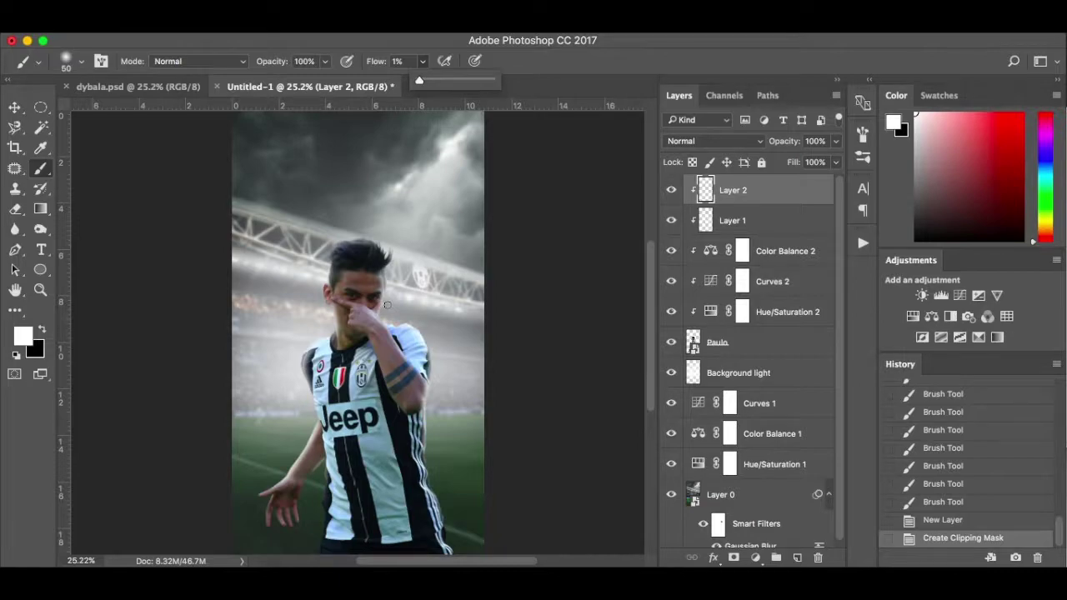
pyautogui.scroll(5, 386, 305)
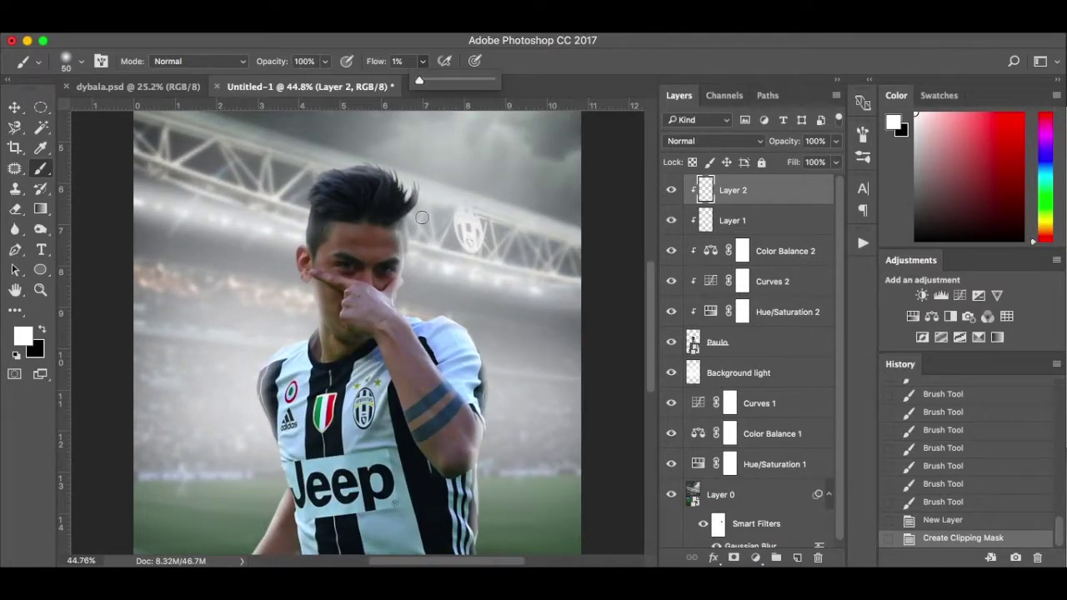
pyautogui.press(']')
pyautogui.press(']')
pyautogui.press(']')
pyautogui.press(']')
pyautogui.press(']')
pyautogui.press(']')
pyautogui.press(']')
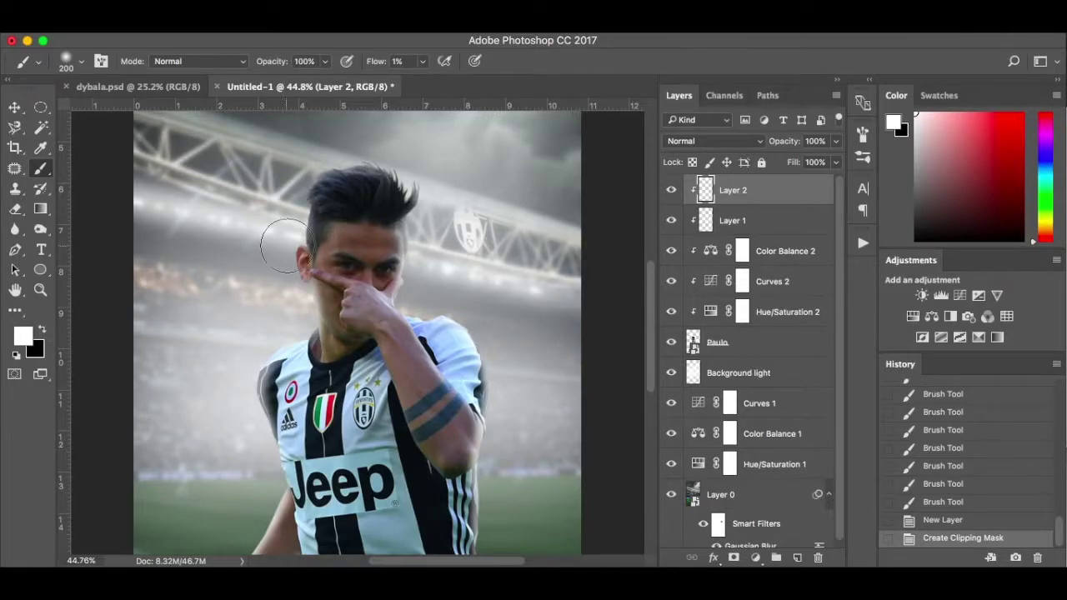
pyautogui.moveTo(305, 204)
pyautogui.mouseDown()
pyautogui.moveTo(333, 175)
pyautogui.moveTo(393, 166)
pyautogui.mouseUp()
pyautogui.moveTo(402, 170)
pyautogui.mouseDown()
pyautogui.moveTo(333, 174)
pyautogui.moveTo(425, 175)
pyautogui.moveTo(392, 171)
pyautogui.mouseUp()
pyautogui.moveTo(394, 175); pyautogui.dragTo(409, 171)
pyautogui.scroll(3, 417, 234)
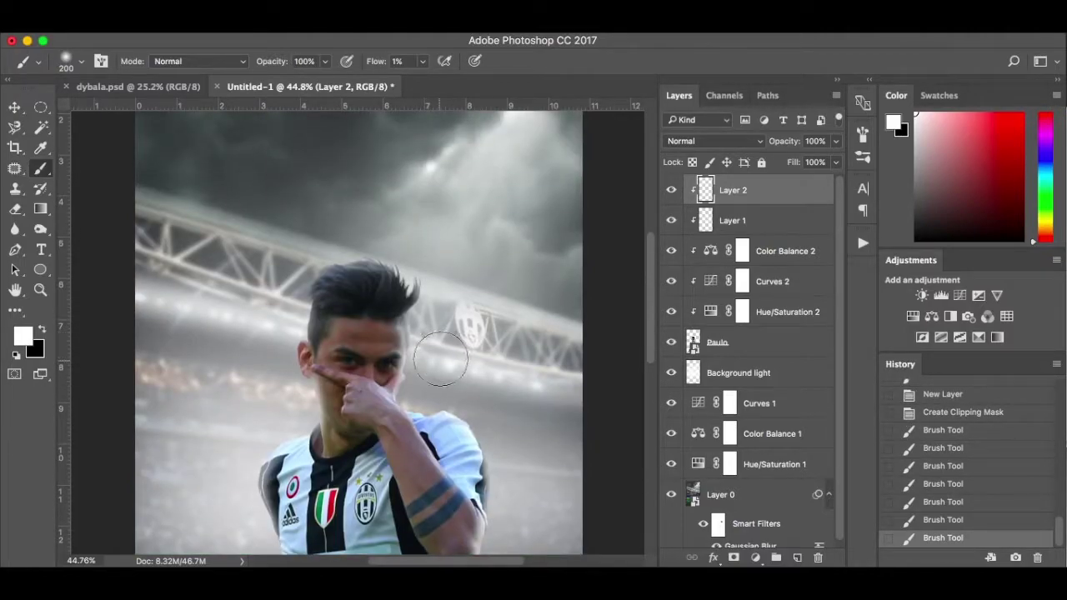
pyautogui.scroll(-3, 450, 335)
pyautogui.moveTo(427, 246)
pyautogui.mouseDown()
pyautogui.moveTo(413, 291)
pyautogui.moveTo(425, 269)
pyautogui.mouseUp()
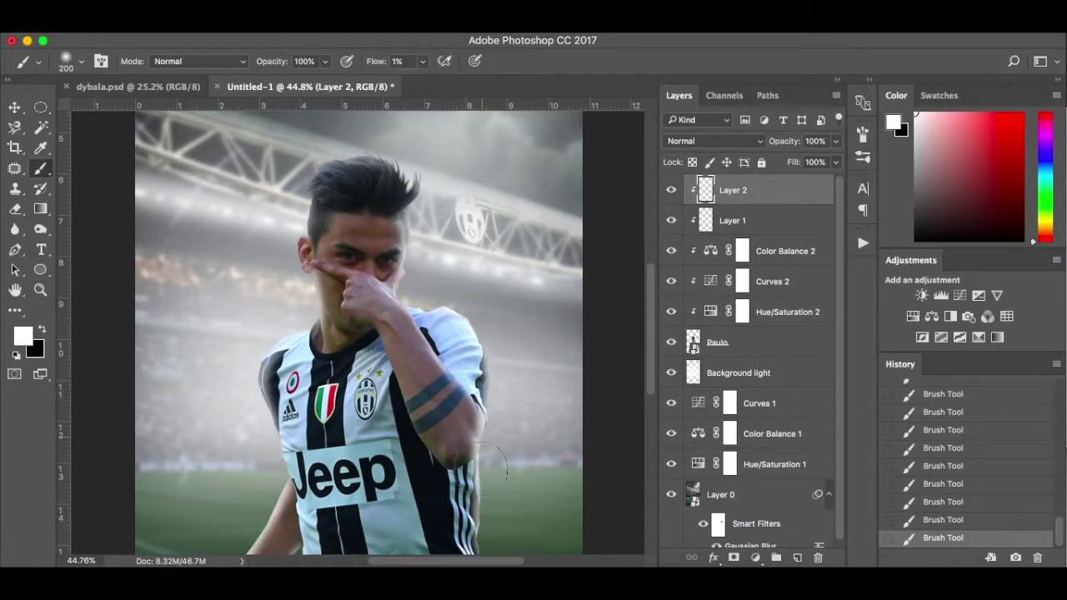
# - Continue the faint white glow down the striped side of the shirt, along the lowered forearm and back up around the head
pyautogui.scroll(-4, 500, 479)
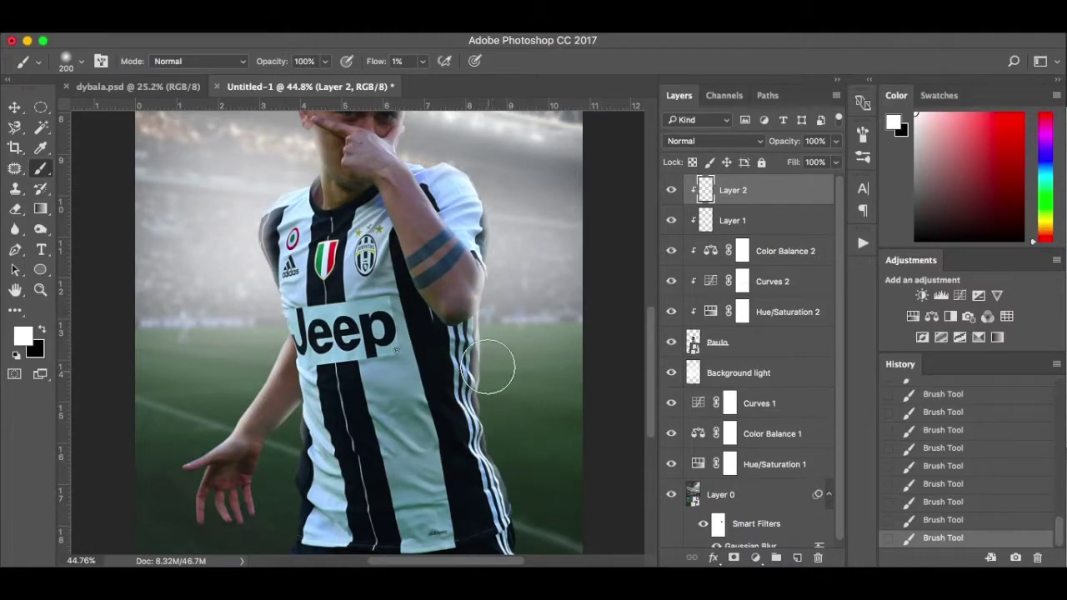
pyautogui.scroll(-1, 532, 372)
pyautogui.scroll(-2, 532, 372)
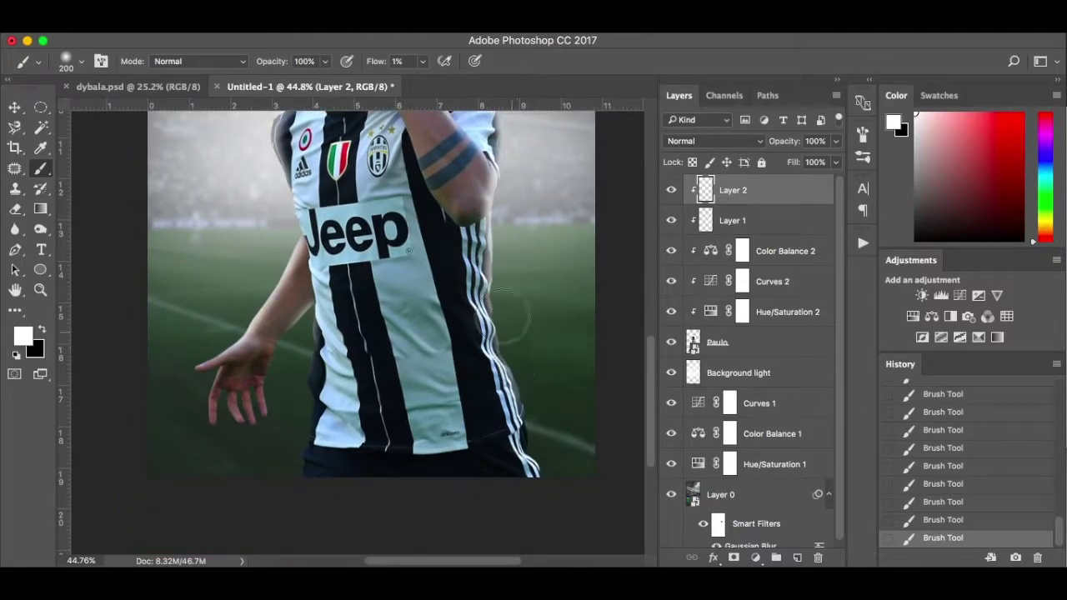
pyautogui.moveTo(302, 319)
pyautogui.mouseDown()
pyautogui.moveTo(287, 388)
pyautogui.moveTo(257, 281)
pyautogui.moveTo(202, 326)
pyautogui.moveTo(246, 302)
pyautogui.mouseUp()
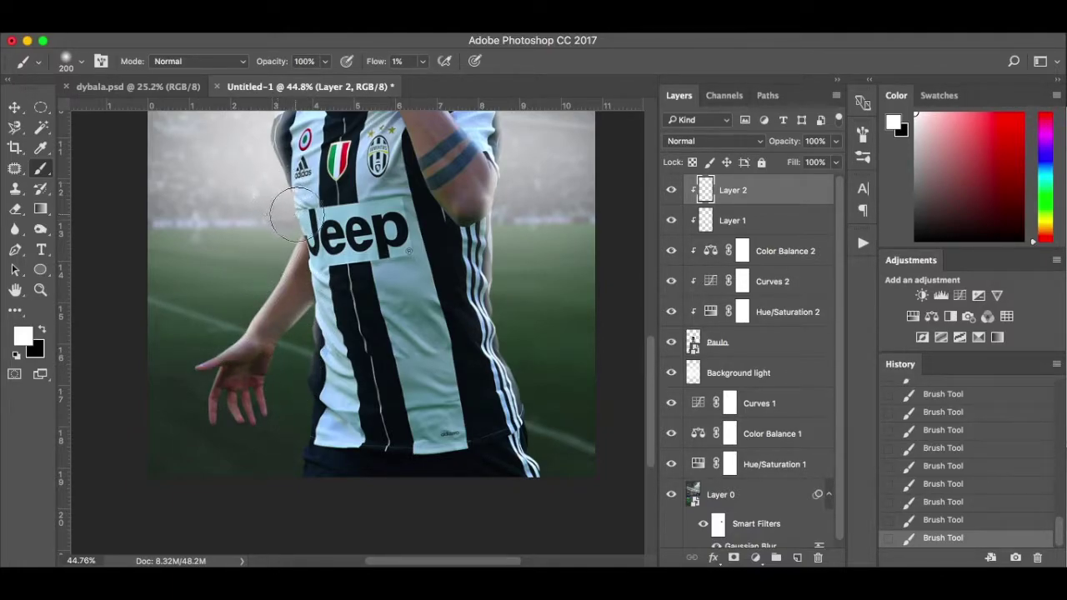
pyautogui.scroll(3, 289, 279)
pyautogui.scroll(2, 289, 277)
pyautogui.hscroll(-1, 289, 277)
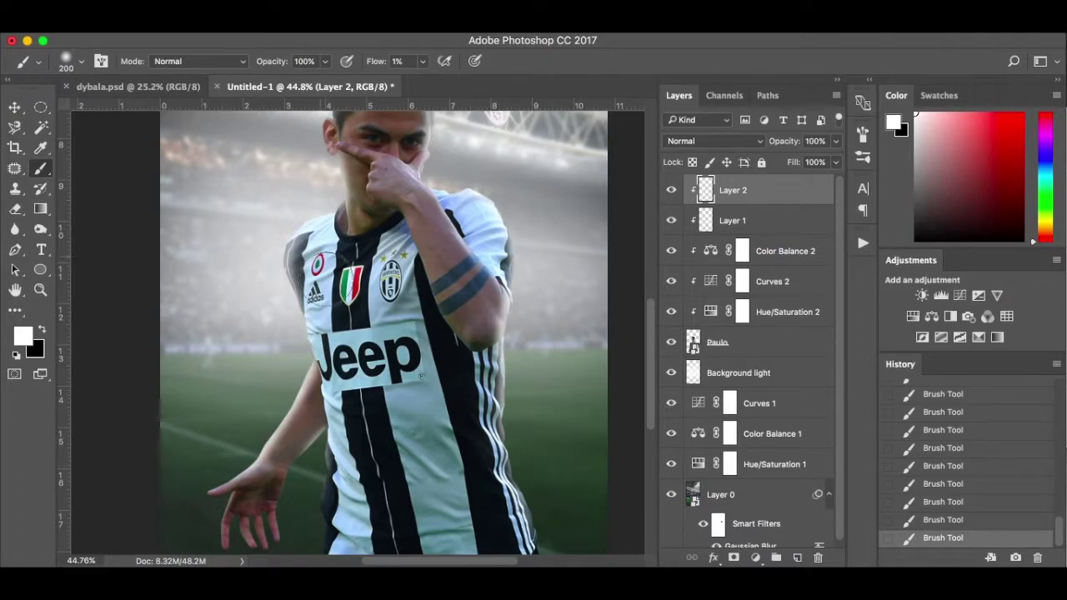
pyautogui.scroll(4, 337, 266)
pyautogui.hscroll(-1, 344, 261)
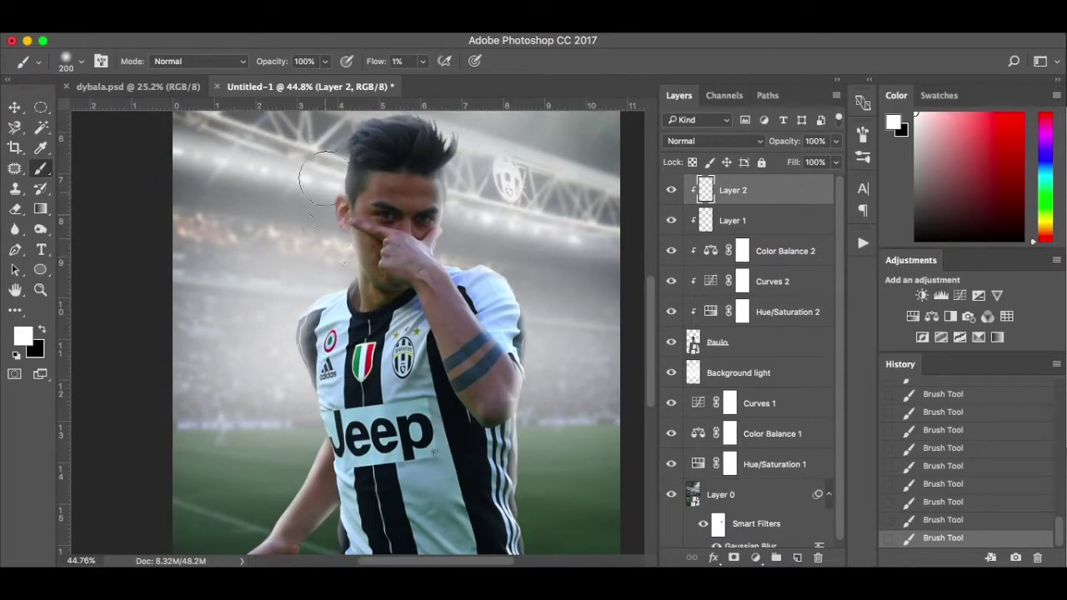
pyautogui.scroll(1, 319, 262)
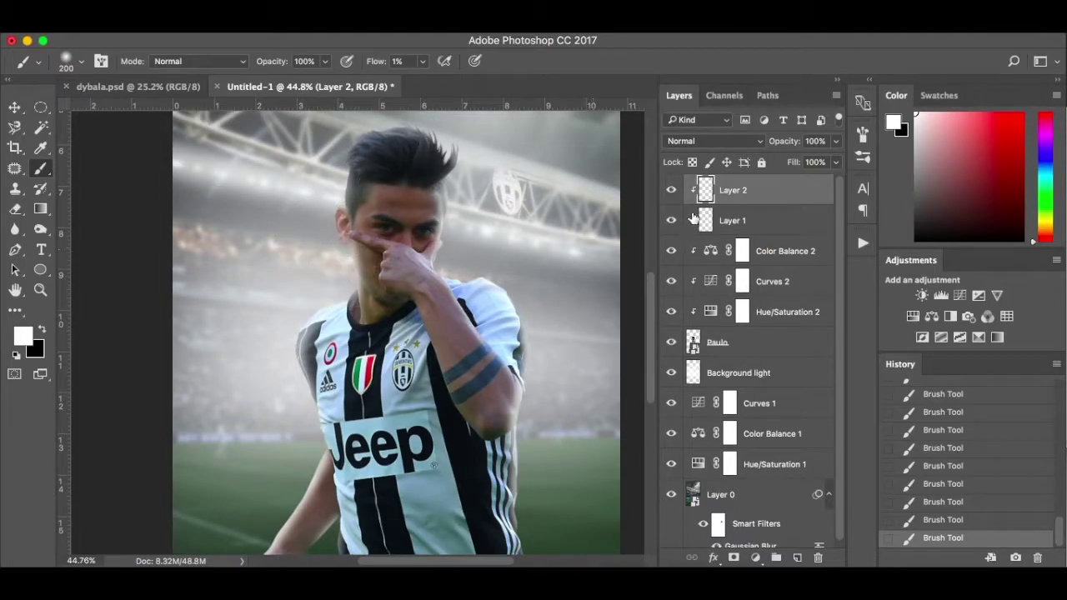
# - Compare the player with and without the Layer 2 glow and the Layer 1 rim light, checking the figure from head to waist
pyautogui.click(672, 191)
pyautogui.click(672, 191)
pyautogui.click(671, 192)
pyautogui.click(671, 191)
pyautogui.click(671, 192)
pyautogui.click(671, 221)
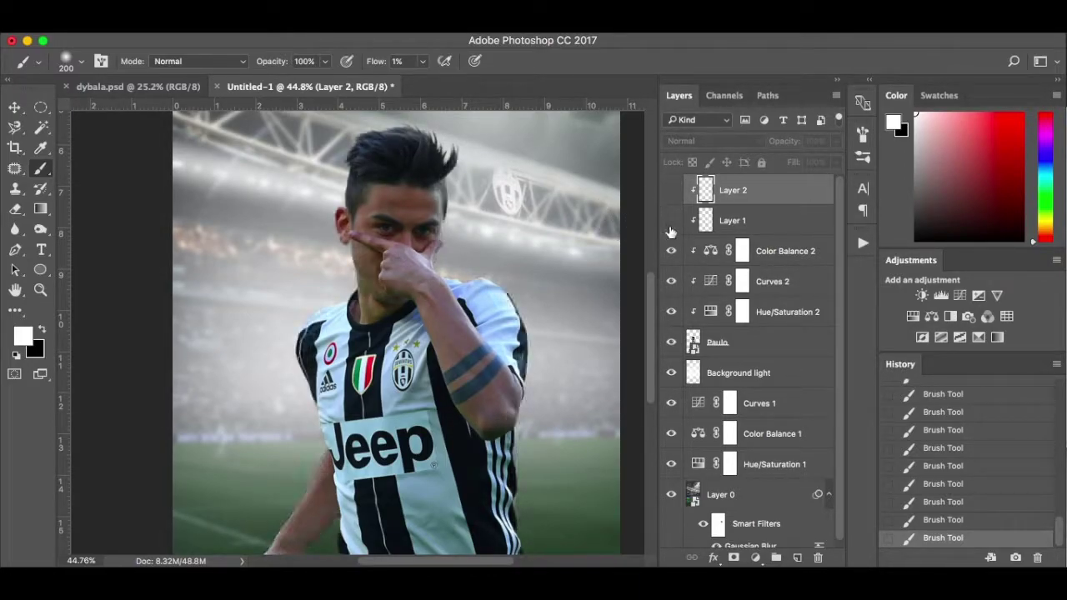
pyautogui.click(671, 222)
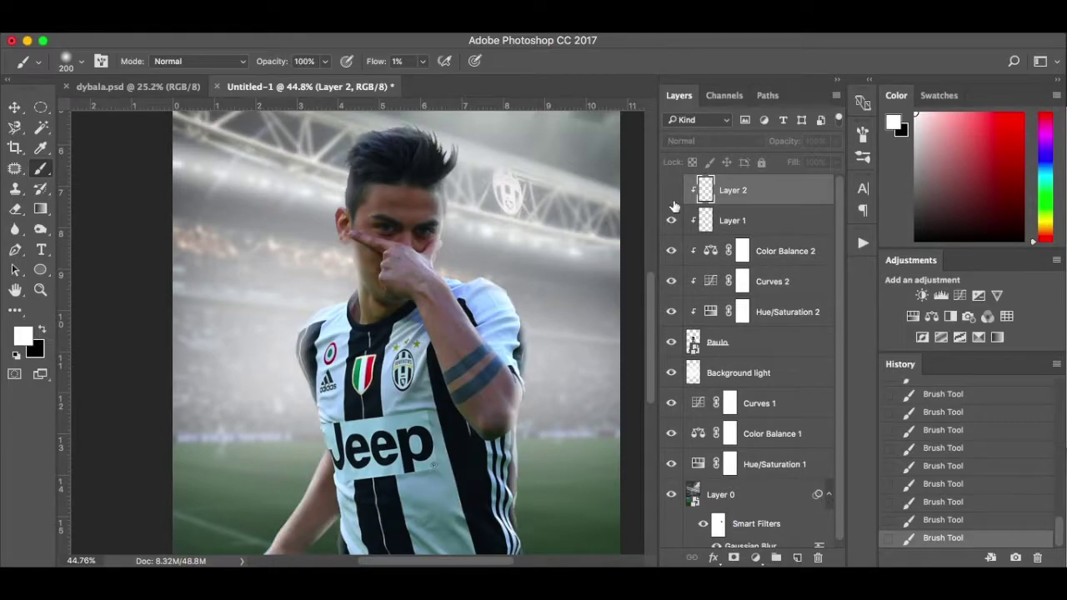
pyautogui.click(672, 192)
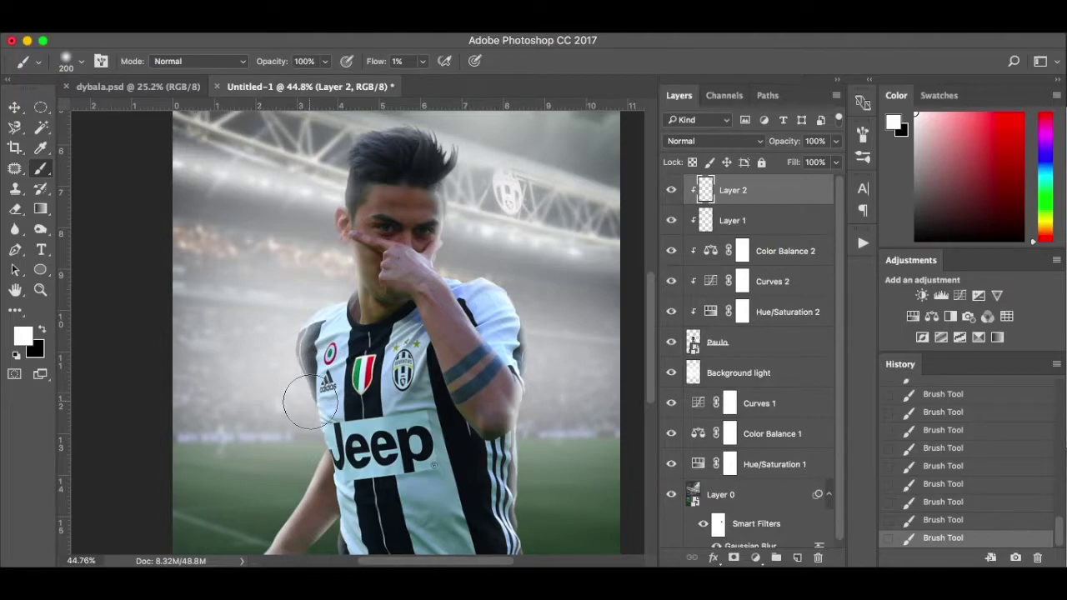
pyautogui.scroll(-5, 554, 327)
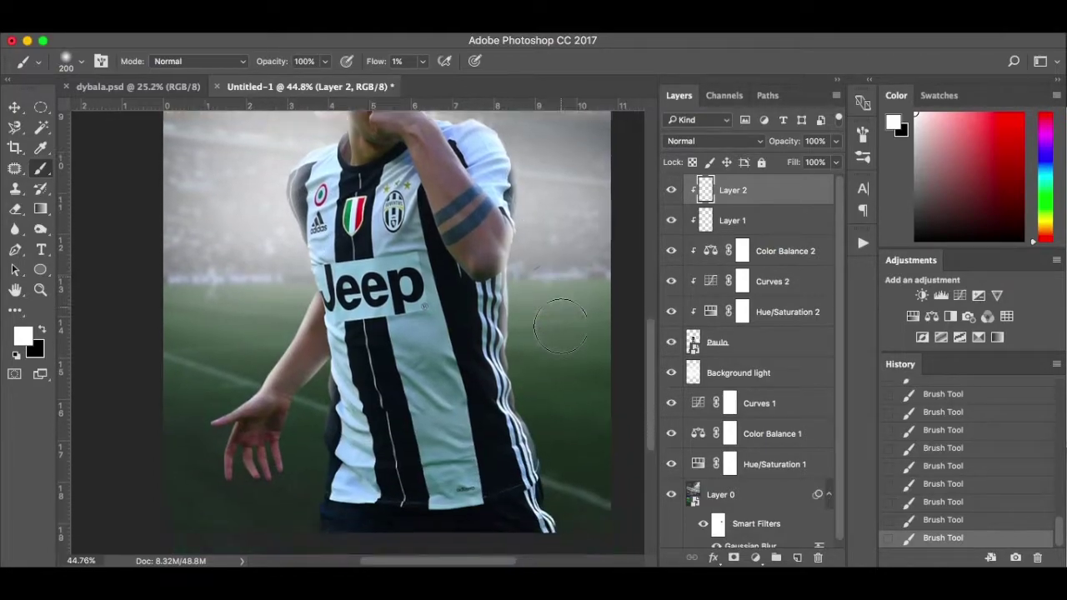
pyautogui.scroll(5, 566, 326)
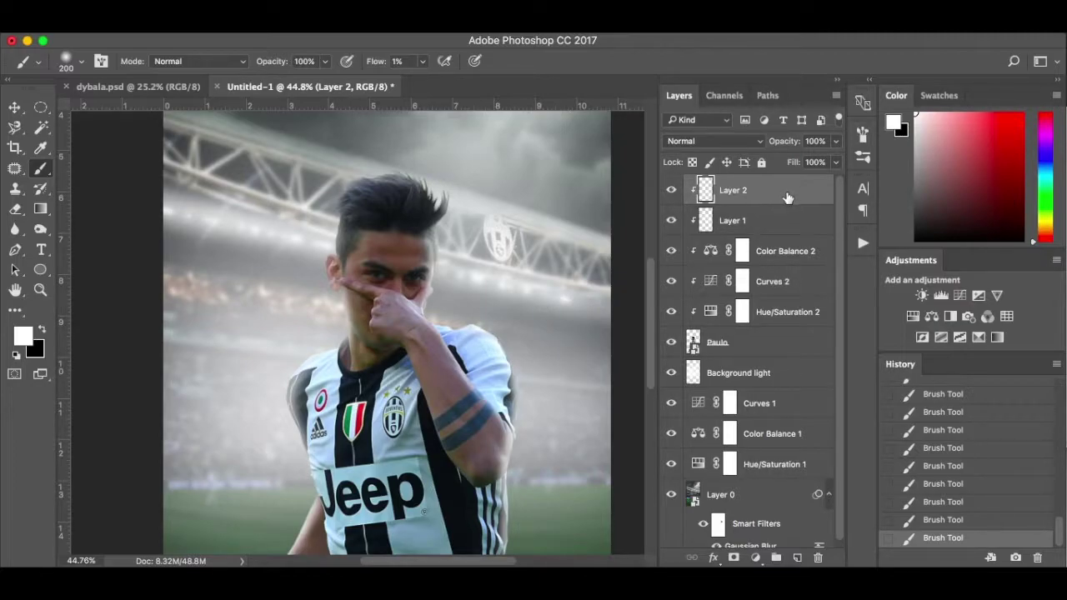
# - Add a new layer above Layer 2, clip it to the Paulo layer and name it Shadows
pyautogui.click(797, 557)
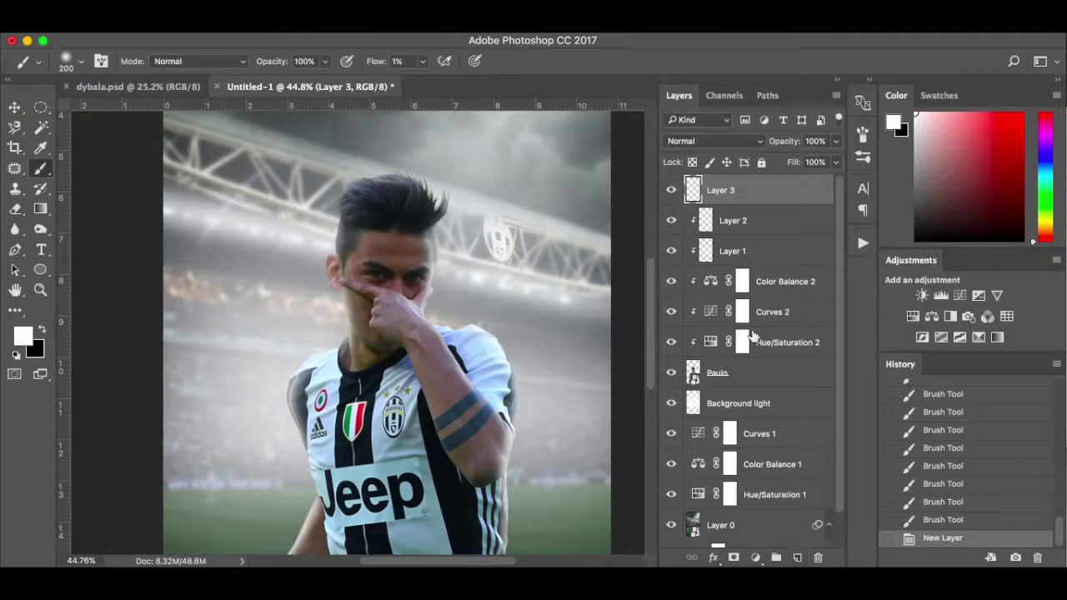
pyautogui.rightClick(760, 194)
pyautogui.click(817, 452)
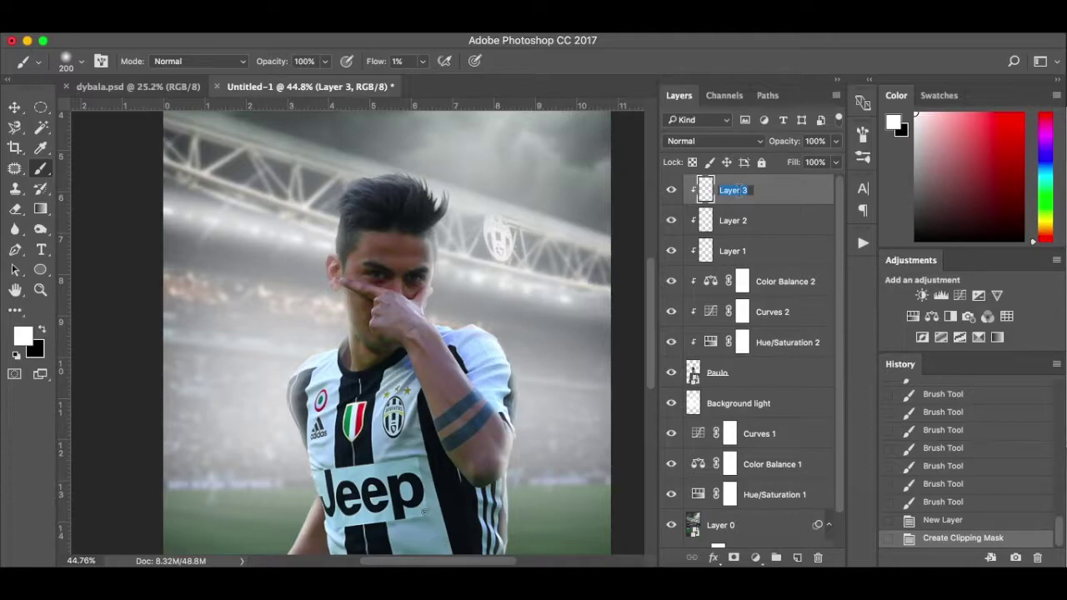
pyautogui.write('Shadows')
pyautogui.press('Return')
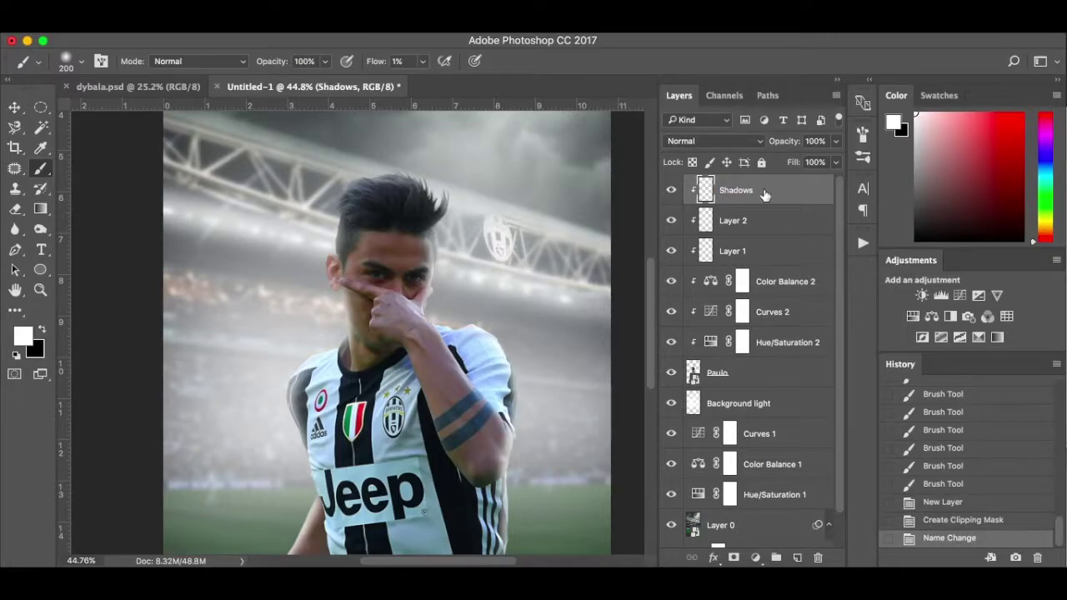
# - Switch the painting colour to black and enlarge the brush to 500 px for shading the player's lower body
pyautogui.scroll(-5, 563, 241)
pyautogui.press('x')
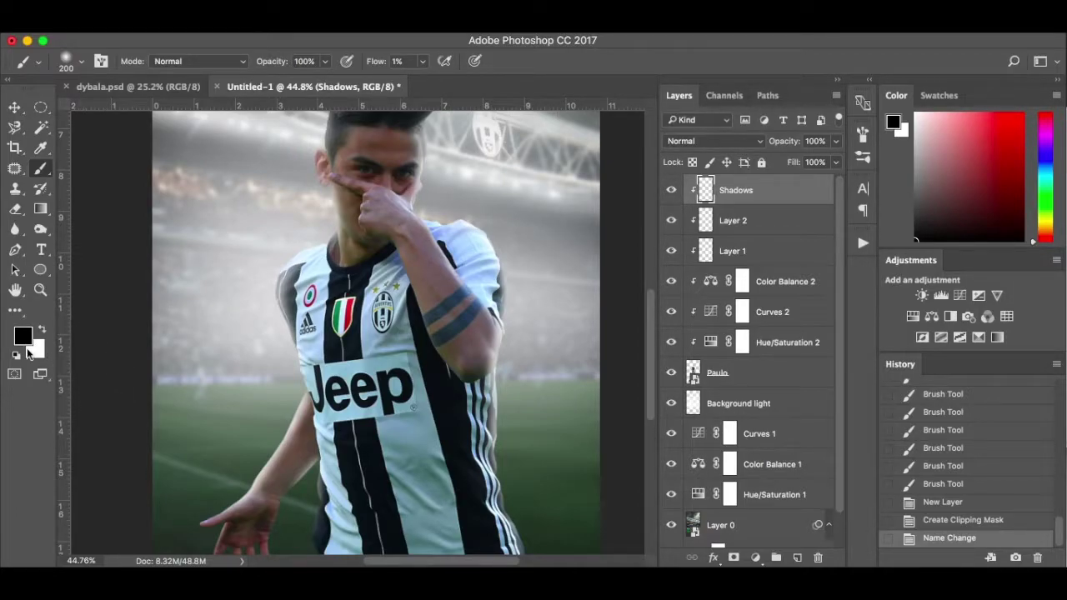
pyautogui.scroll(-5, 333, 420)
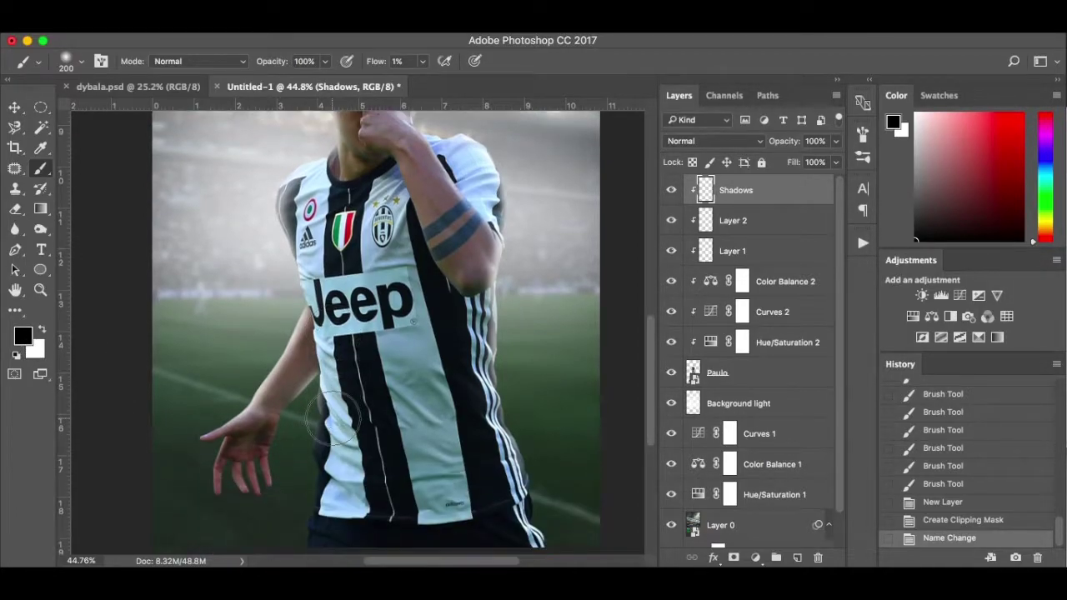
pyautogui.scroll(-2, 334, 419)
pyautogui.press(']')
pyautogui.press(']')
pyautogui.press(']')
pyautogui.press(']')
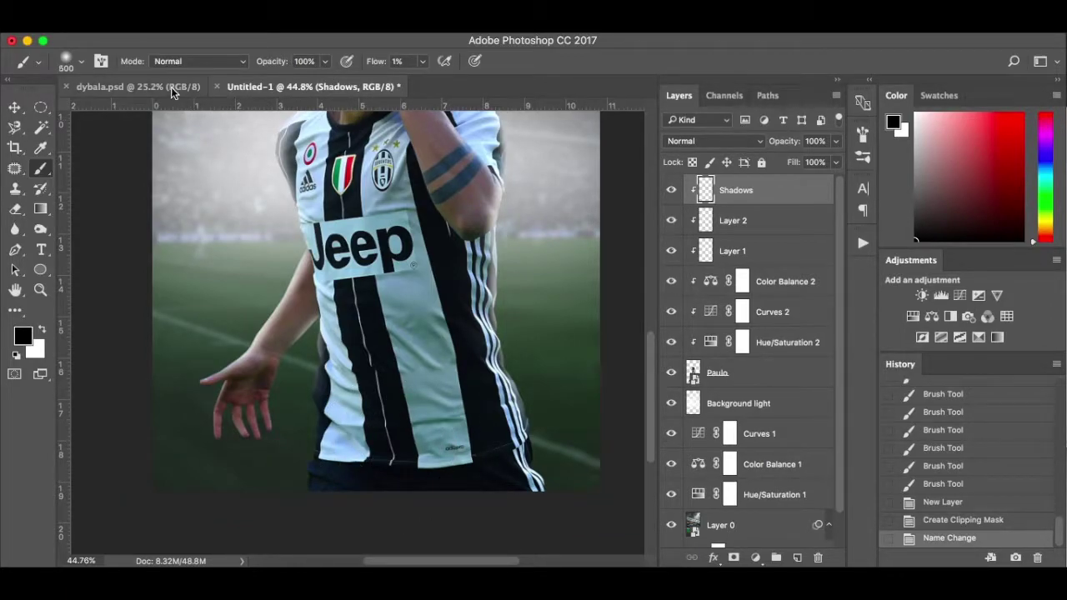
# - Check the shading on the player's shirt in the finished dybala.psd poster and return to the working document
pyautogui.click(138, 85)
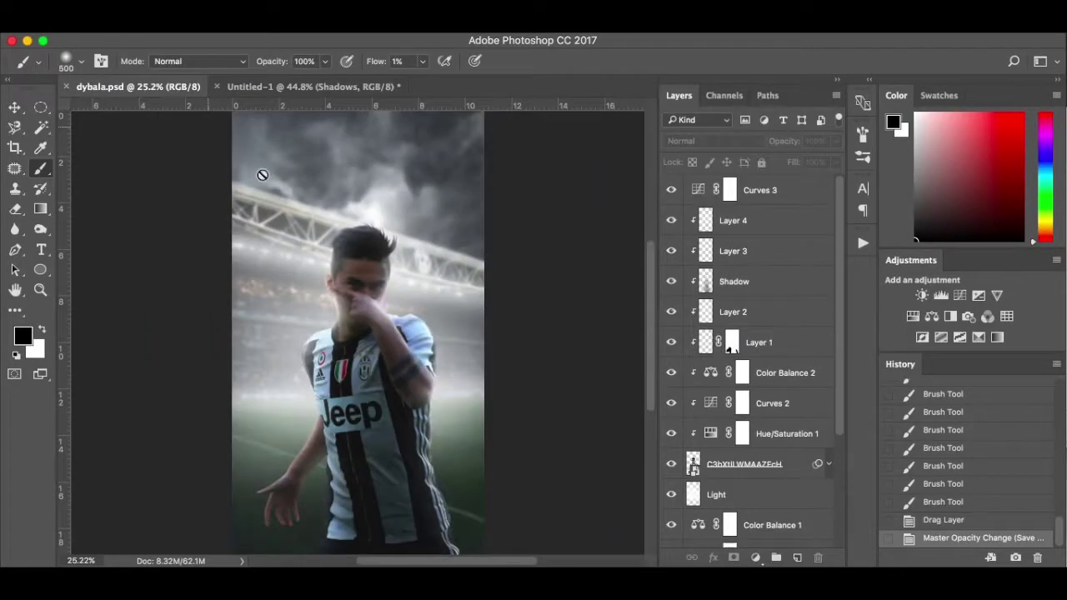
pyautogui.click(338, 84)
pyautogui.scroll(-2, 436, 492)
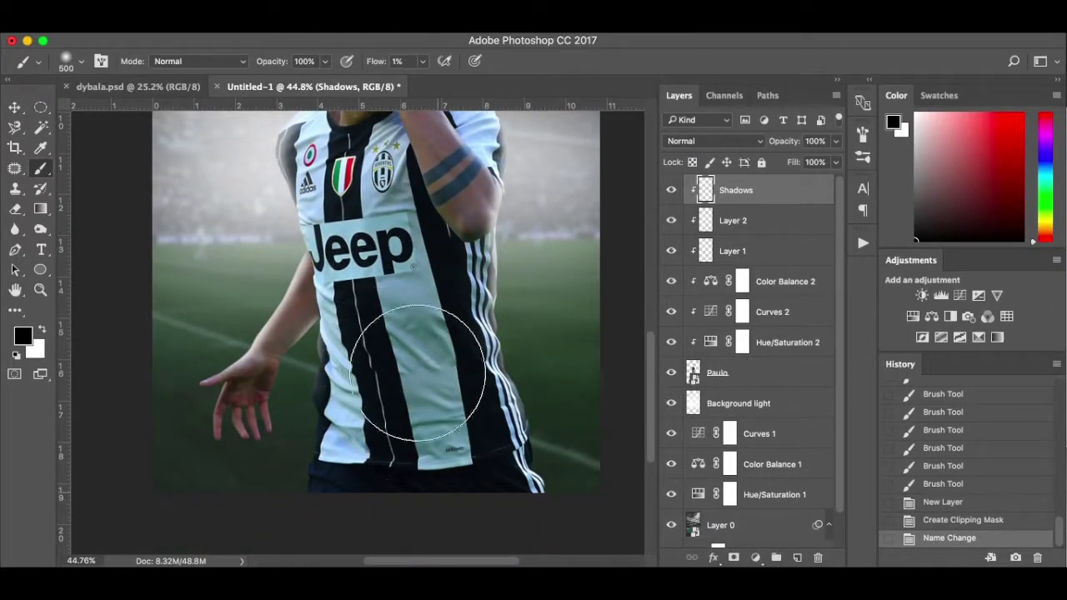
# - Undo a black test dab on the striped side of the shirt and set the brush flow to 3%
pyautogui.click(501, 307)
pyautogui.press('super+z')
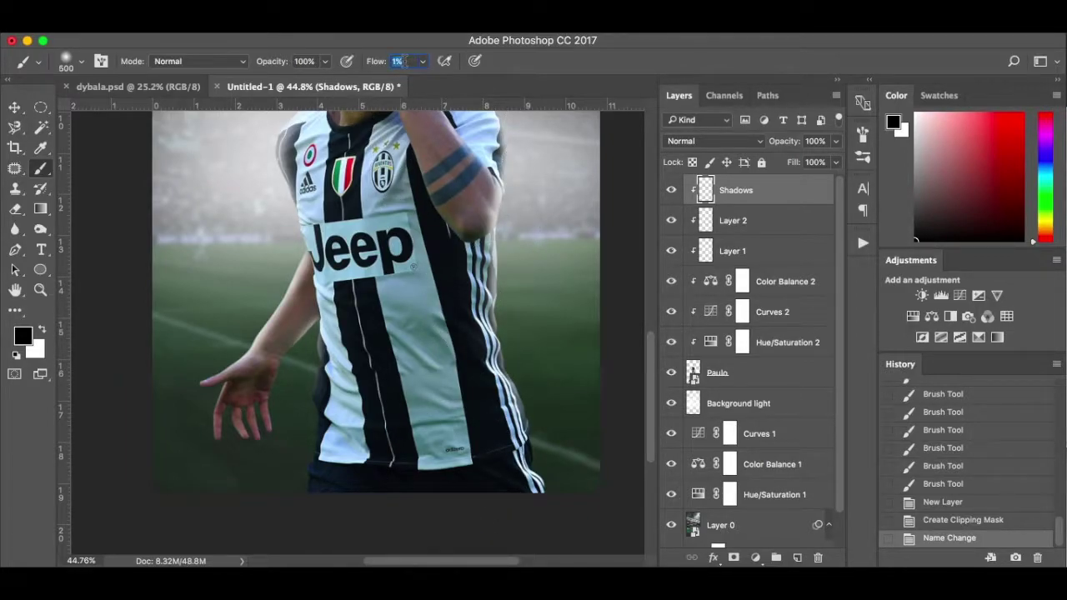
pyautogui.press('Return')
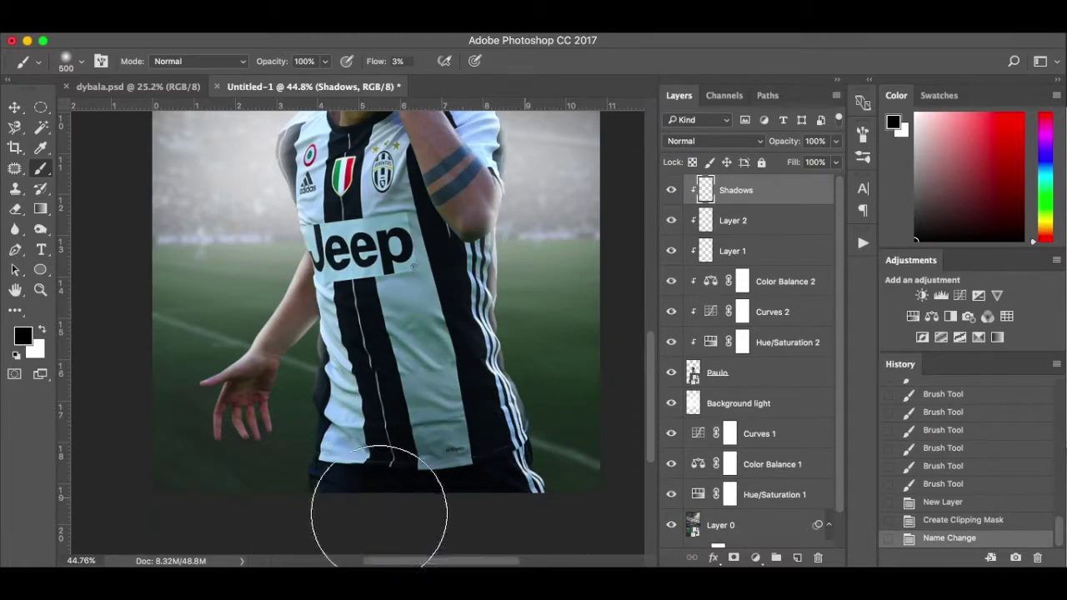
# - Darken the lower hem and middle of the shirt with soft black strokes, and compare the shading using the history states
pyautogui.moveTo(469, 490)
pyautogui.mouseDown()
pyautogui.moveTo(504, 485)
pyautogui.moveTo(441, 485)
pyautogui.moveTo(531, 485)
pyautogui.moveTo(301, 498)
pyautogui.moveTo(452, 512)
pyautogui.mouseUp()
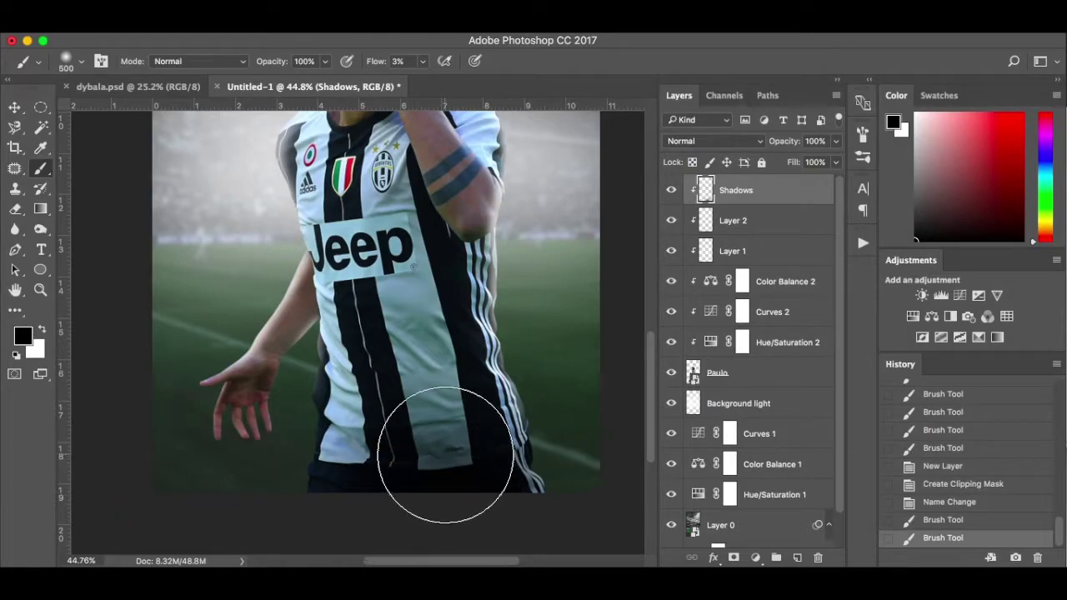
pyautogui.moveTo(442, 459)
pyautogui.mouseDown()
pyautogui.moveTo(409, 309)
pyautogui.moveTo(406, 413)
pyautogui.moveTo(440, 119)
pyautogui.moveTo(405, 322)
pyautogui.mouseUp()
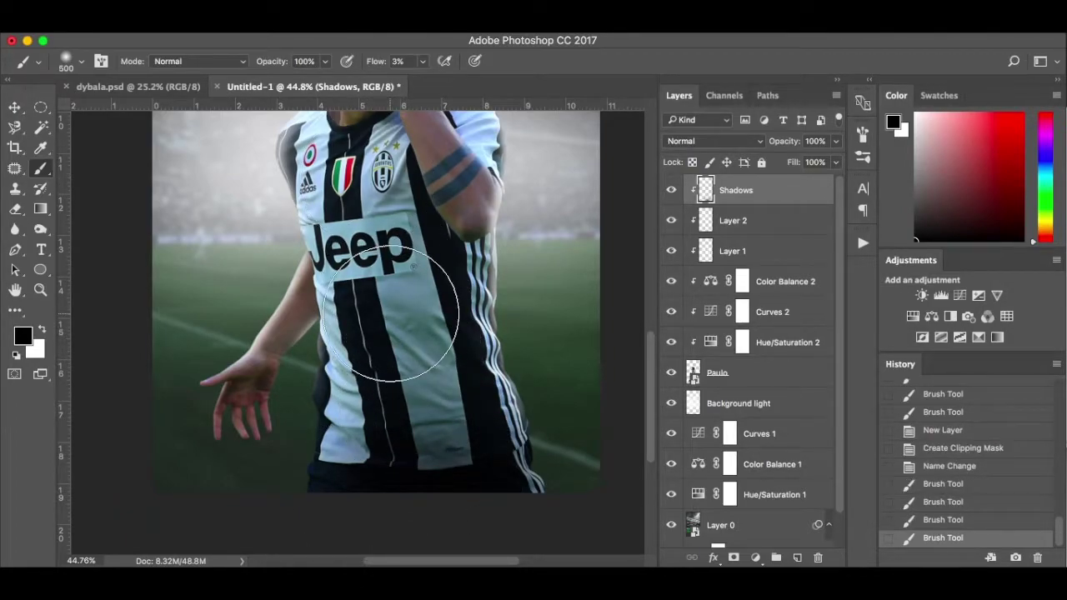
pyautogui.scroll(2, 405, 321)
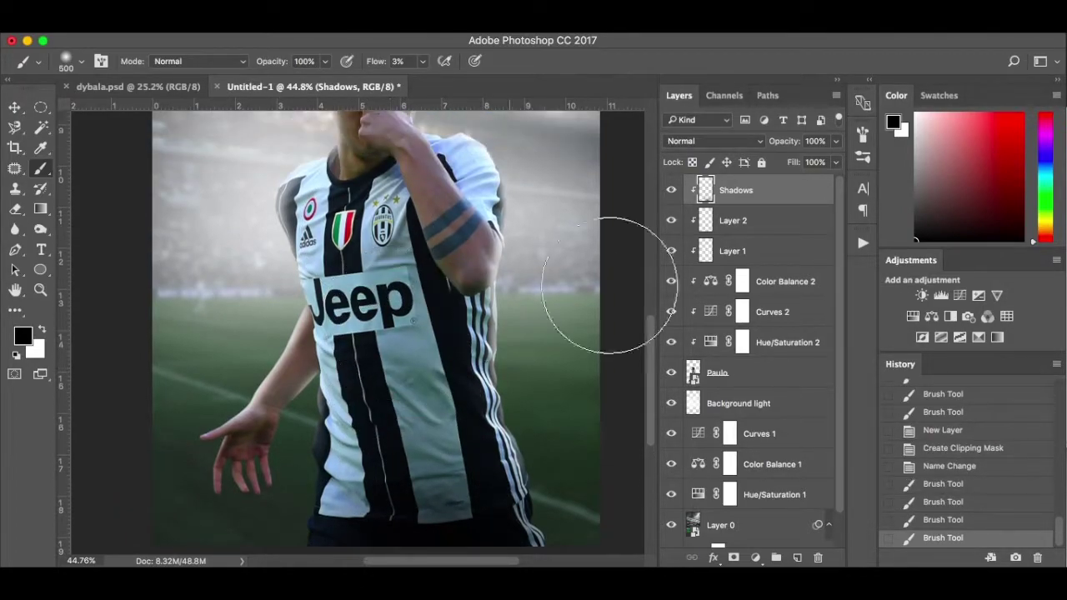
pyautogui.click(949, 466)
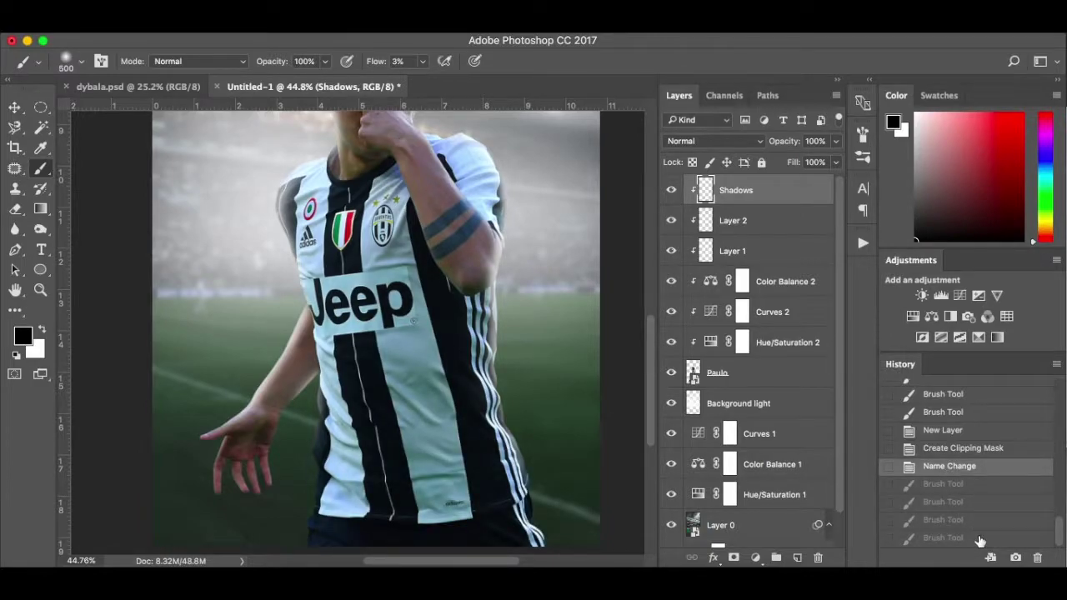
pyautogui.click(980, 540)
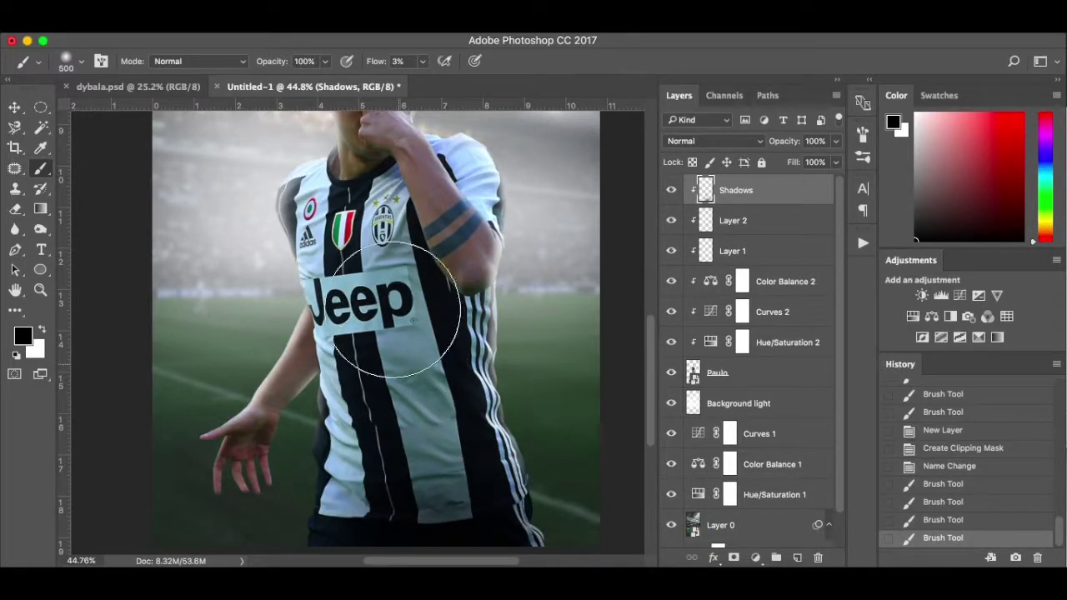
# - Shade the torso and chest in black, lowering the brush flow to 1% and the brush size to 300 px
pyautogui.scroll(2, 405, 200)
pyautogui.moveTo(392, 218)
pyautogui.mouseDown()
pyautogui.moveTo(381, 245)
pyautogui.moveTo(408, 445)
pyautogui.moveTo(404, 434)
pyautogui.mouseUp()
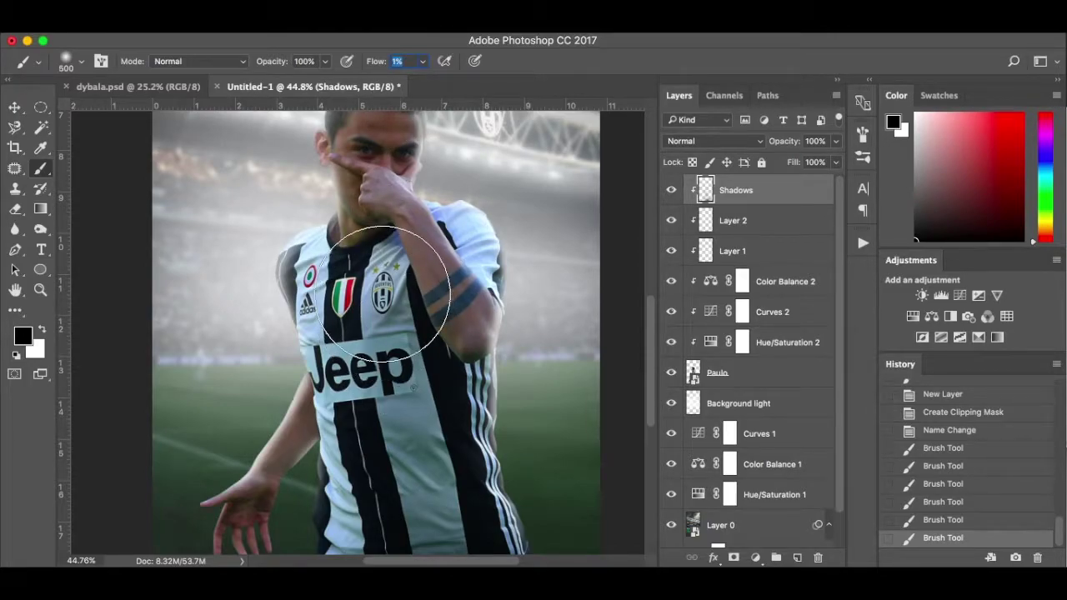
pyautogui.click(383, 293)
pyautogui.press('[')
pyautogui.press('[')
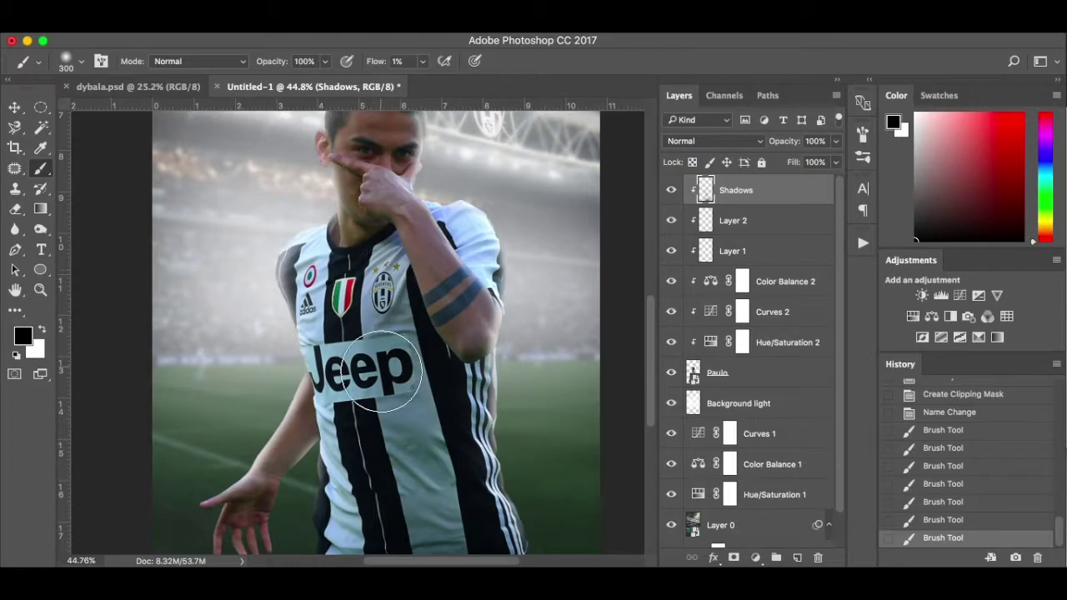
pyautogui.click(397, 292)
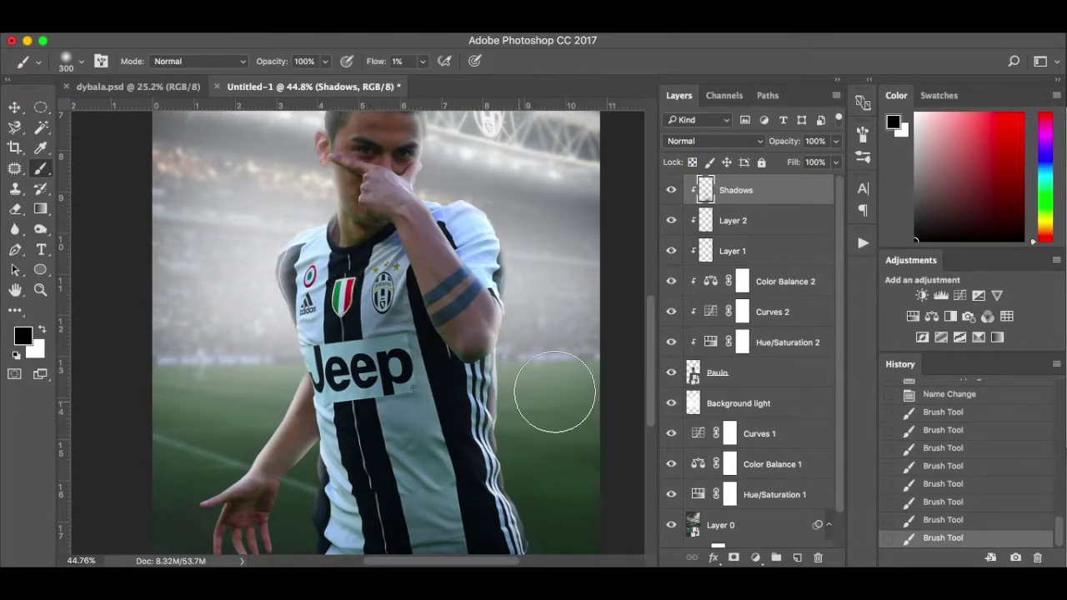
# - Compare the player with and without the Shadows layer, both close up and with the whole poster in view
pyautogui.click(672, 191)
pyautogui.click(672, 191)
pyautogui.press('super+0')
pyautogui.click(672, 191)
pyautogui.click(672, 191)
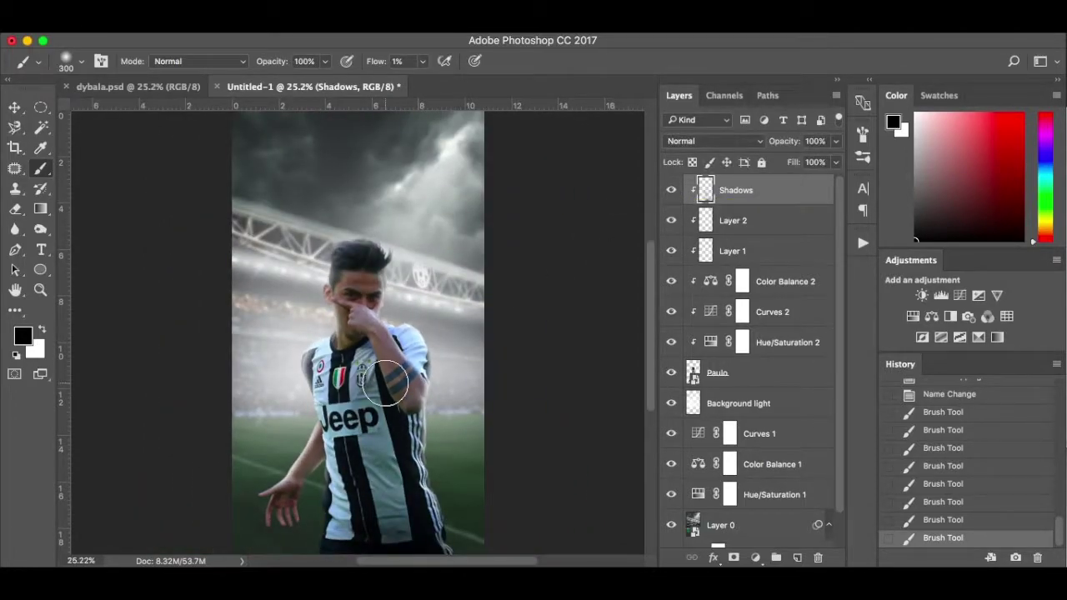
# - Reduce the brush to 90 px and shade the shirt's side edge beside the lowered arm and that arm's wrist
pyautogui.scroll(4, 363, 410)
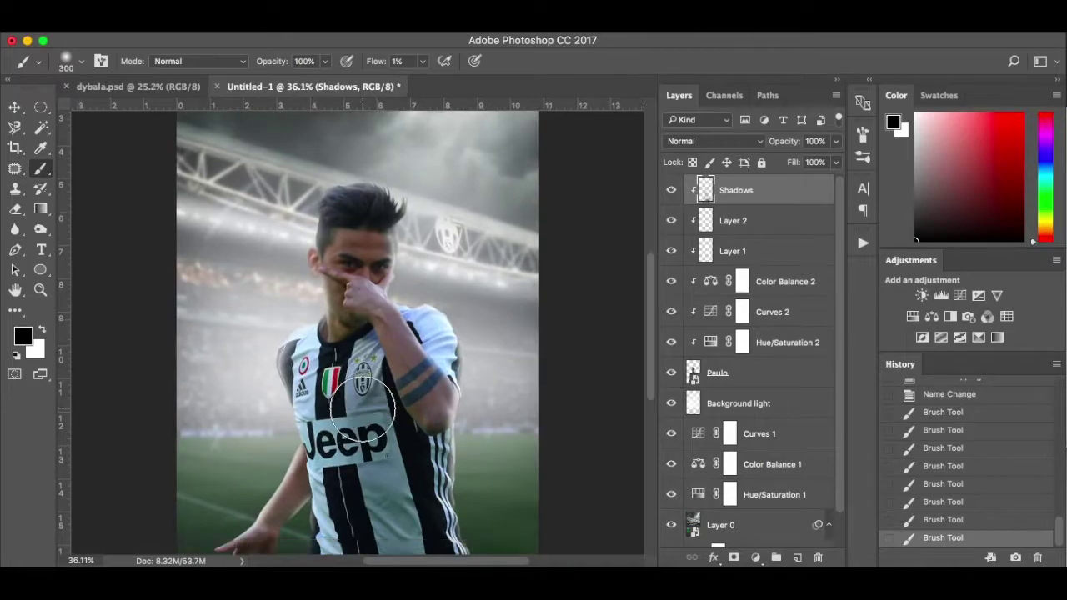
pyautogui.scroll(-2, 359, 400)
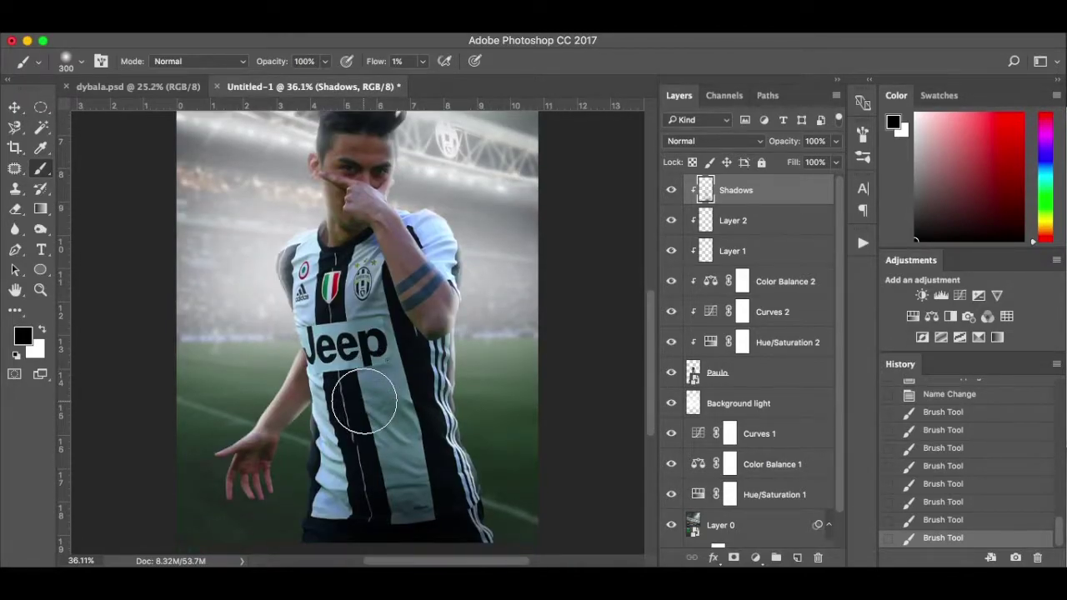
pyautogui.press('[')
pyautogui.press('[')
pyautogui.scroll(4, 346, 410)
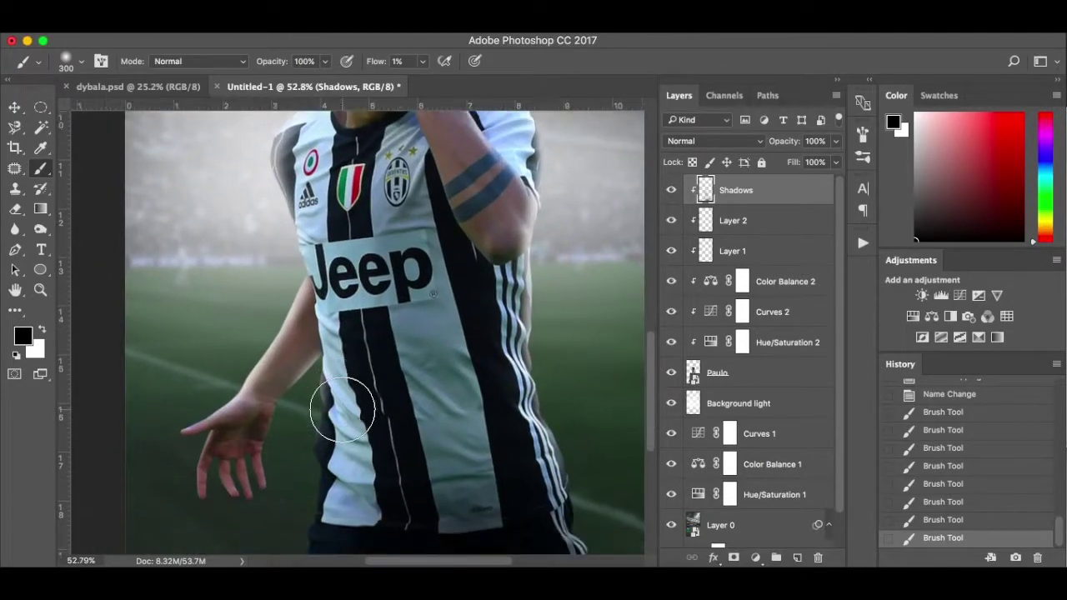
pyautogui.press('[')
pyautogui.press('[')
pyautogui.press('[')
pyautogui.press('[')
pyautogui.press('[')
pyautogui.moveTo(308, 339)
pyautogui.mouseDown()
pyautogui.moveTo(263, 390)
pyautogui.moveTo(331, 316)
pyautogui.mouseUp()
pyautogui.moveTo(259, 400)
pyautogui.mouseDown()
pyautogui.moveTo(197, 487)
pyautogui.moveTo(247, 424)
pyautogui.moveTo(248, 506)
pyautogui.moveTo(252, 415)
pyautogui.moveTo(184, 437)
pyautogui.moveTo(228, 428)
pyautogui.moveTo(266, 400)
pyautogui.moveTo(240, 429)
pyautogui.moveTo(243, 479)
pyautogui.moveTo(255, 486)
pyautogui.moveTo(251, 445)
pyautogui.moveTo(212, 501)
pyautogui.moveTo(277, 389)
pyautogui.mouseUp()
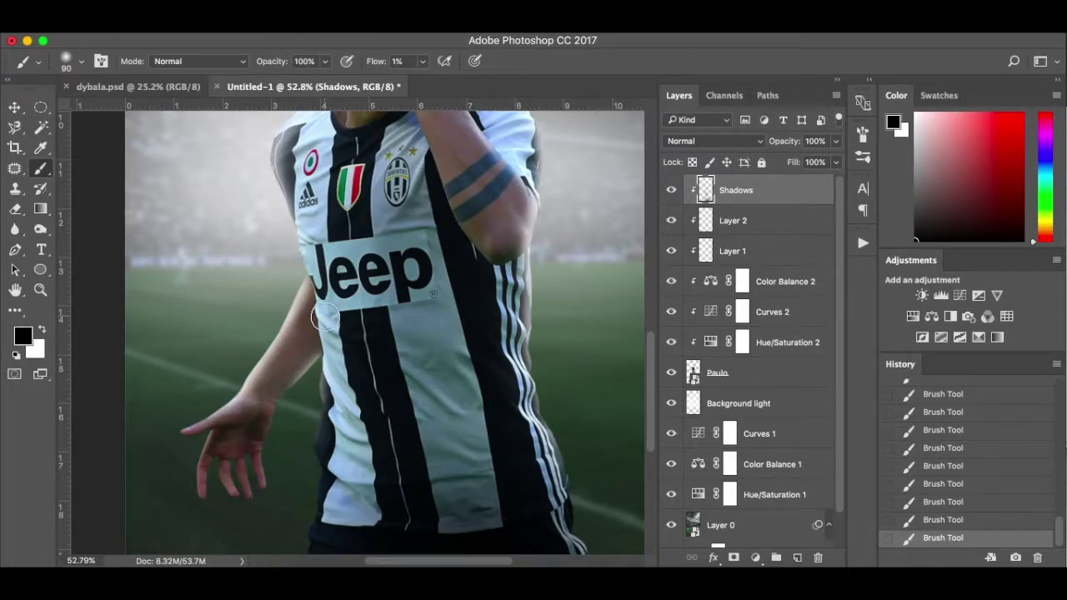
# - Shade the neck below the chin and the collar area with a 50 px black brush
pyautogui.scroll(5, 323, 306)
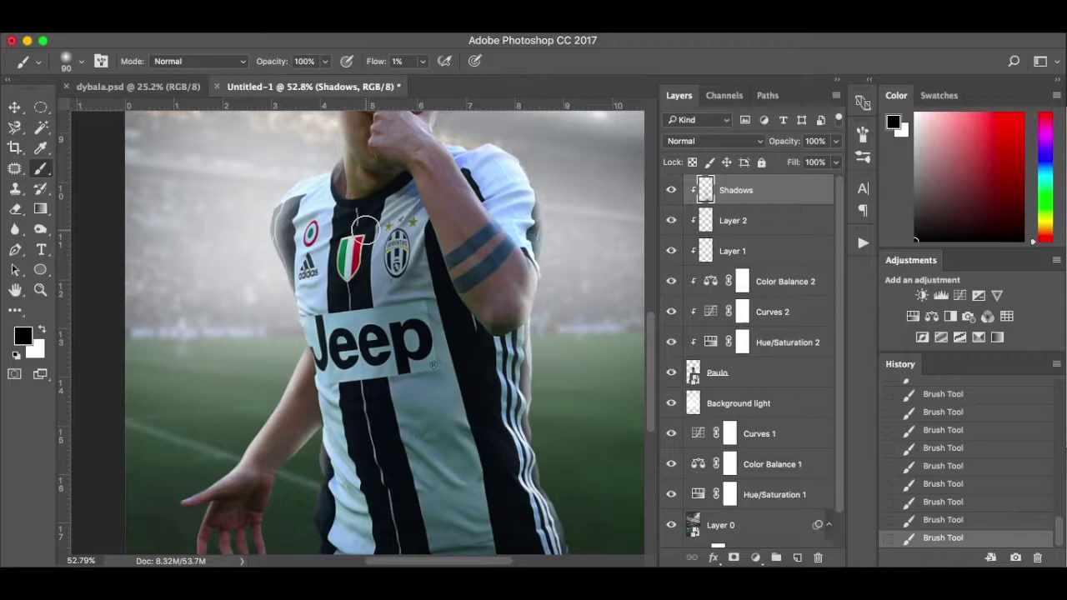
pyautogui.scroll(6, 364, 226)
pyautogui.moveTo(362, 245)
pyautogui.mouseDown()
pyautogui.moveTo(374, 271)
pyautogui.moveTo(354, 246)
pyautogui.moveTo(381, 281)
pyautogui.moveTo(360, 258)
pyautogui.moveTo(399, 263)
pyautogui.moveTo(343, 270)
pyautogui.mouseUp()
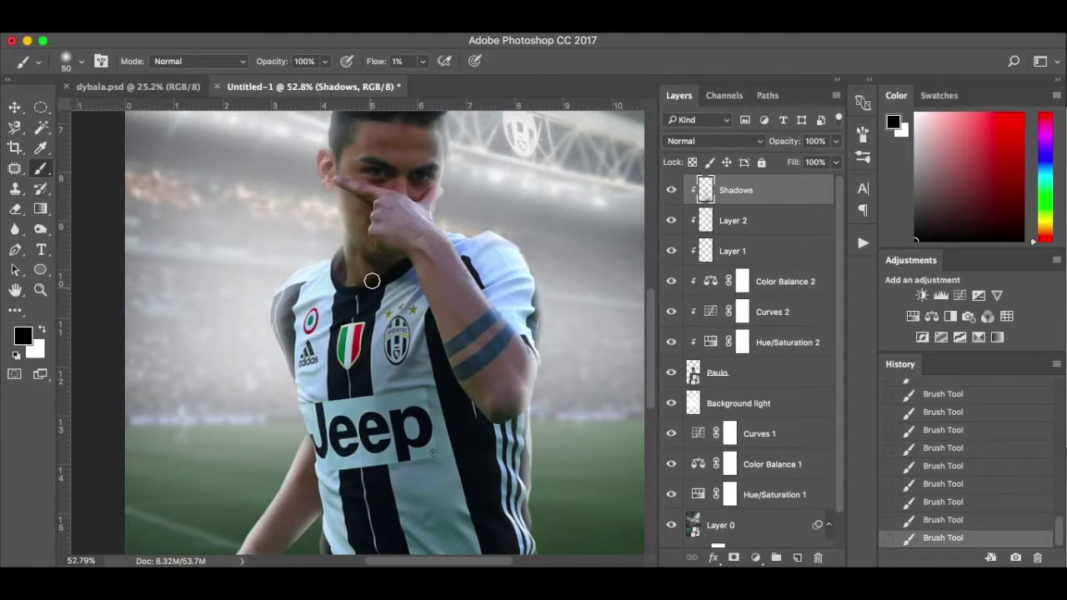
# - Deepen the shadows on the player's face with a 35 px black brush at 1% flow
pyautogui.scroll(1, 372, 287)
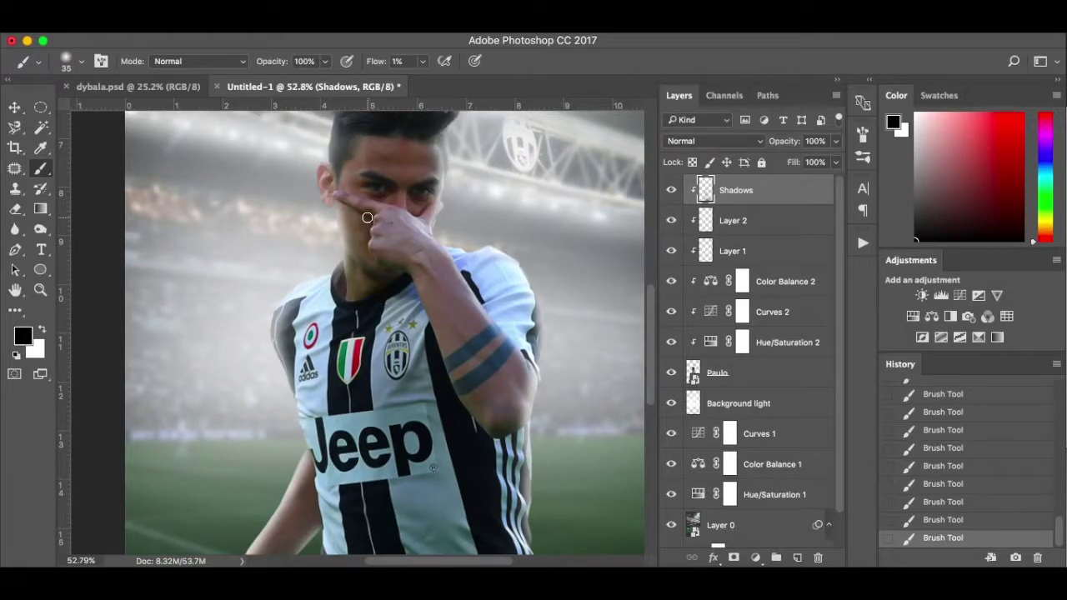
pyautogui.scroll(3, 368, 217)
pyautogui.scroll(5, 367, 217)
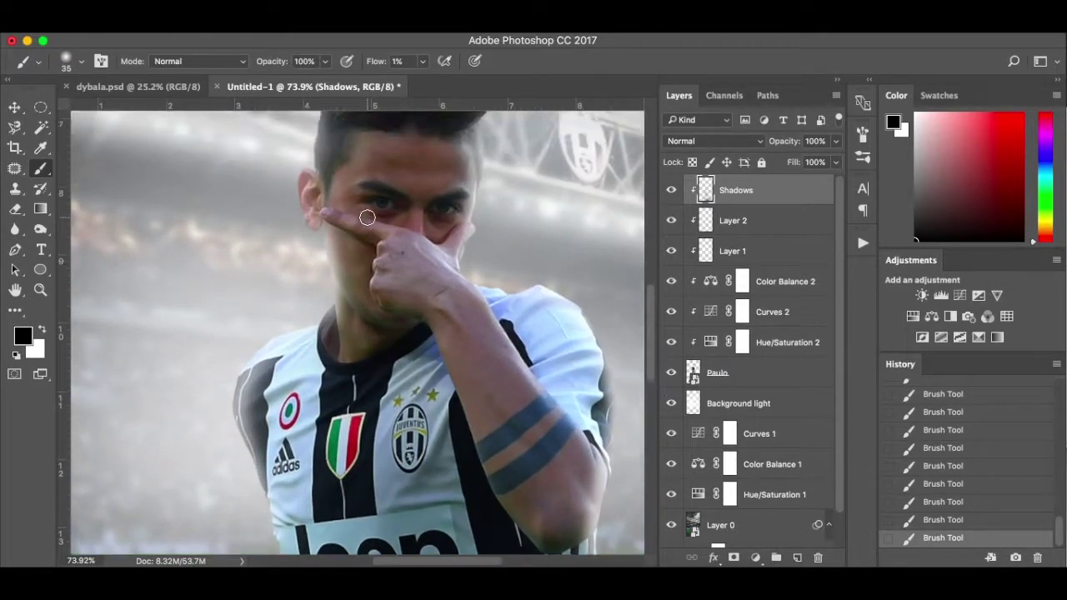
pyautogui.scroll(2, 368, 217)
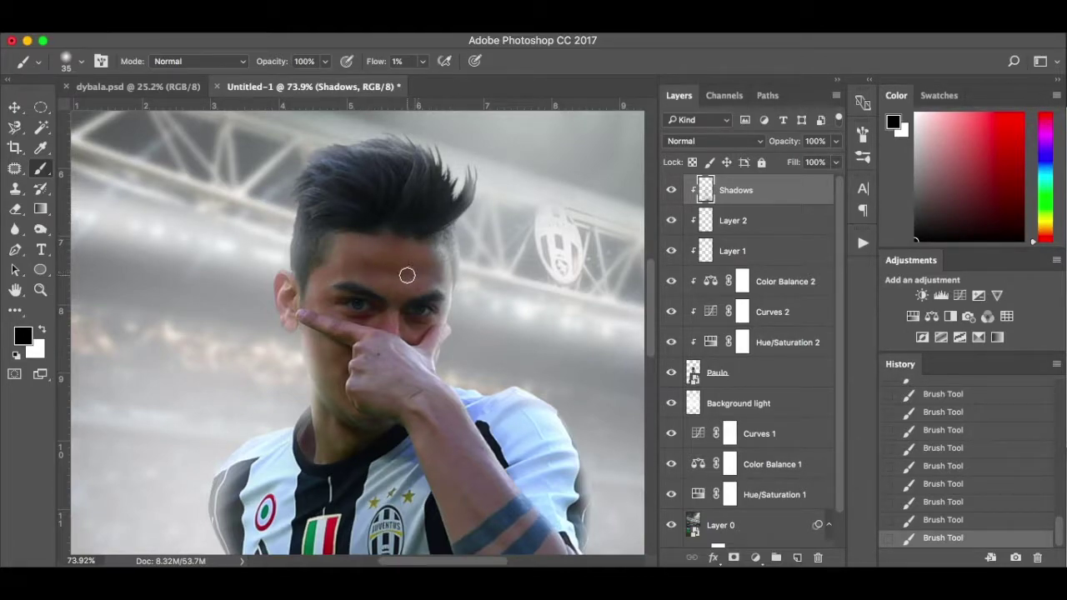
pyautogui.rightClick(358, 311)
pyautogui.press('Escape')
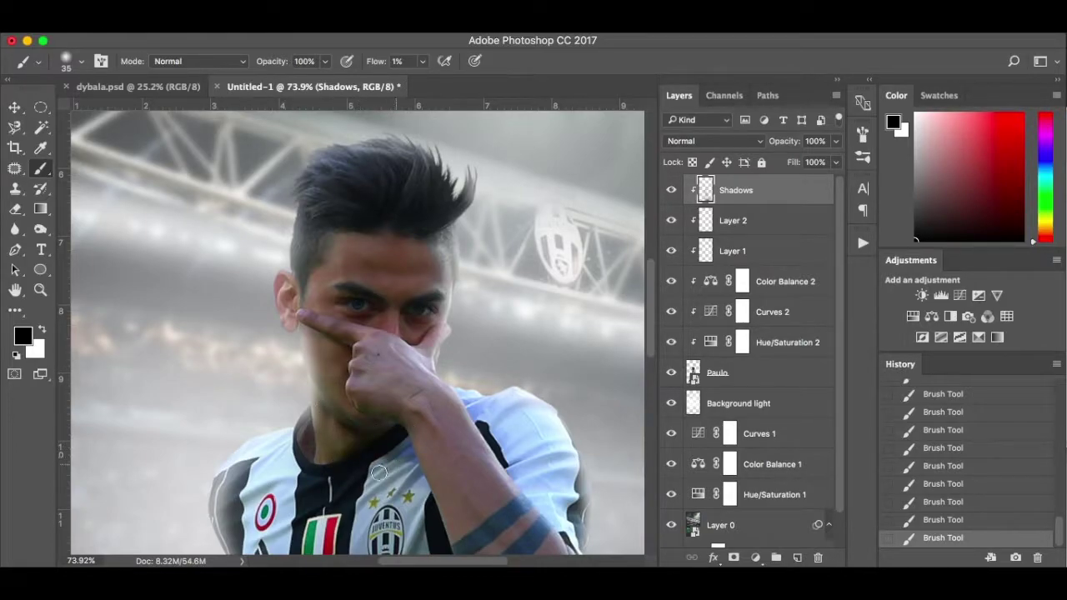
# - Check the Shadows layer against the unshaded player in the full poster and on the upper body
pyautogui.scroll(-1, 367, 476)
pyautogui.hscroll(1, 366, 477)
pyautogui.press('super+0')
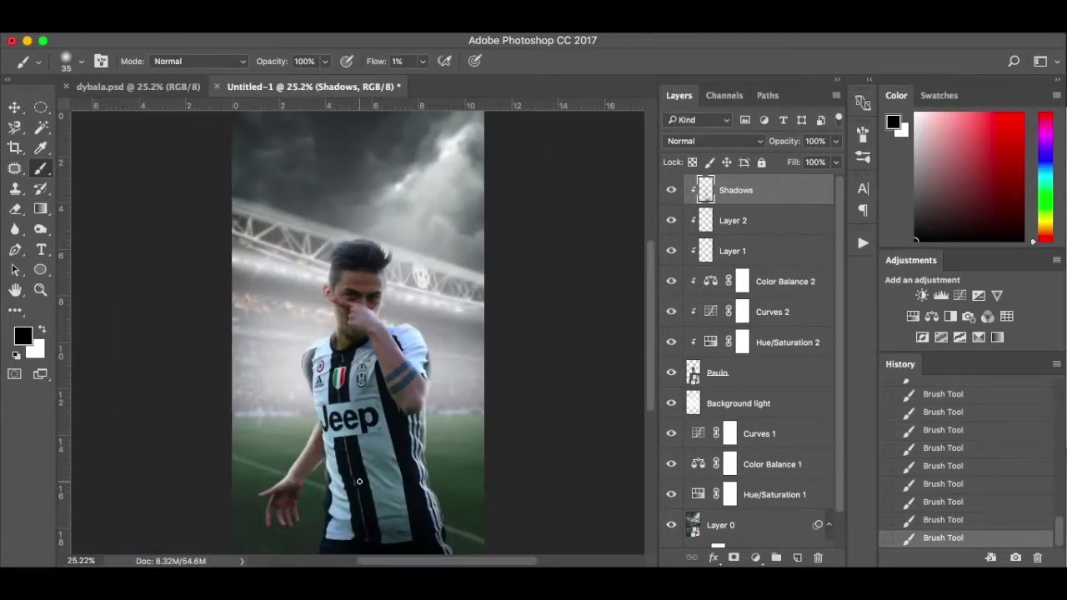
pyautogui.click(671, 190)
pyautogui.click(671, 190)
pyautogui.press('super+plus')
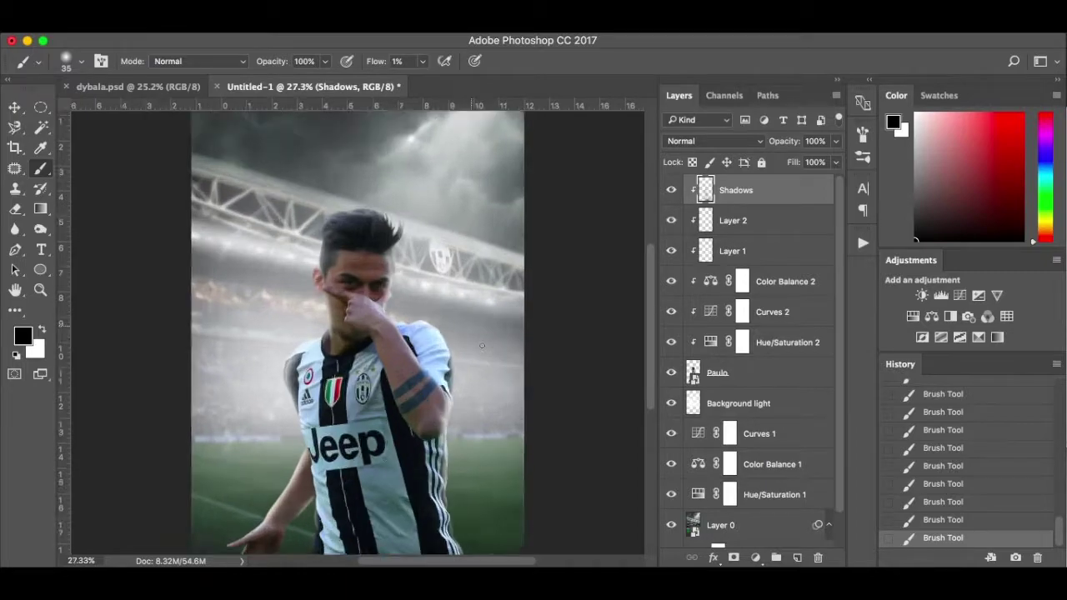
pyautogui.scroll(5, 482, 345)
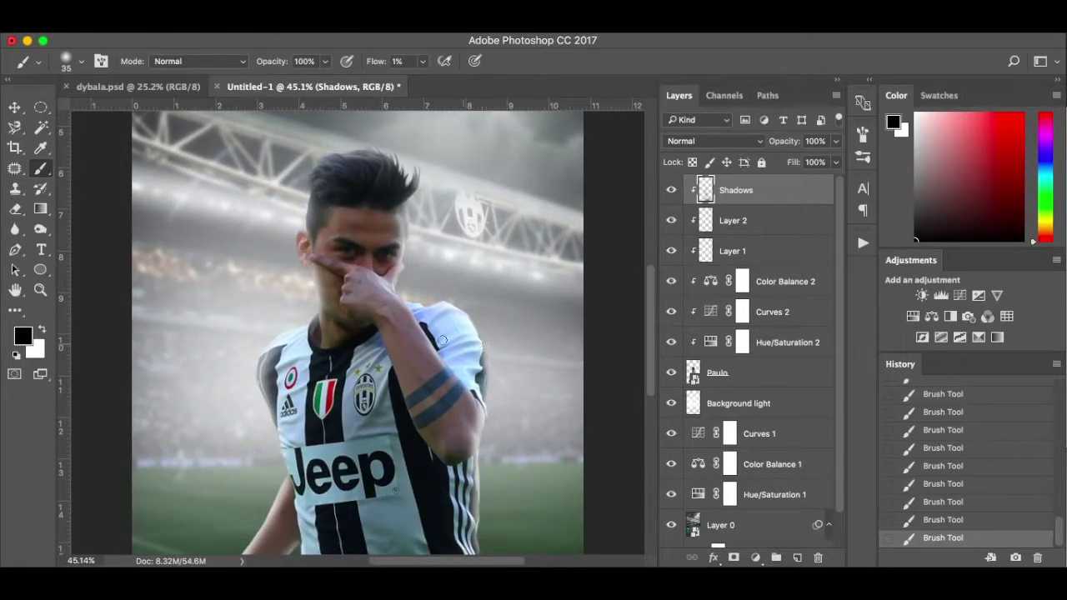
pyautogui.click(671, 190)
pyautogui.click(670, 190)
# - Enlarge the brush to 80 px for shading the upper body, and compare the player with the Shadows layer hidden and shown
pyautogui.press(']')
pyautogui.press(']')
pyautogui.press(']')
pyautogui.press(']')
pyautogui.press(']')
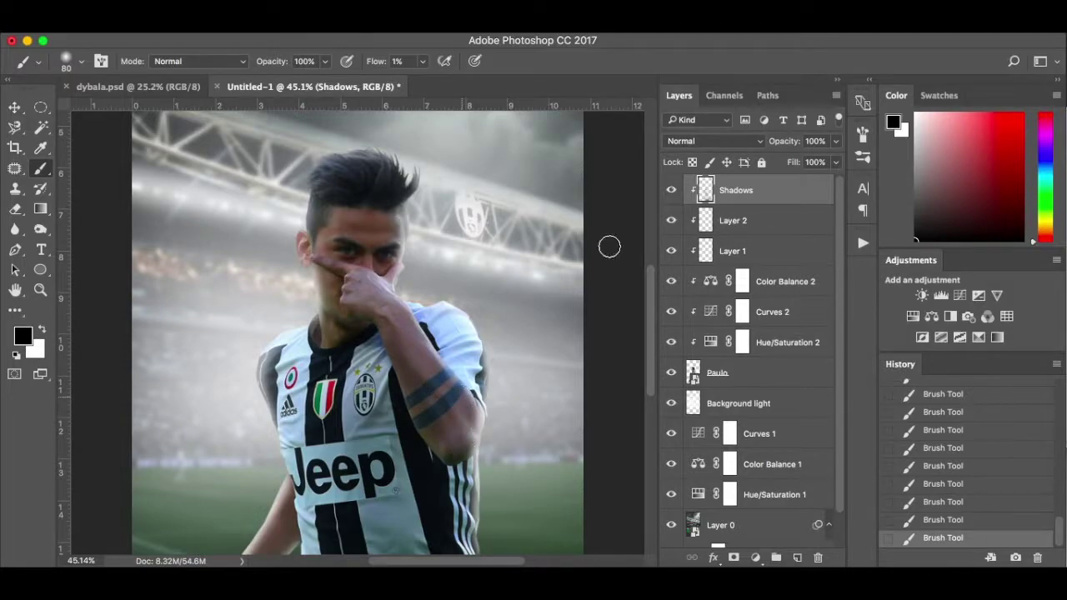
pyautogui.click(671, 190)
pyautogui.click(671, 190)
# - Reduce the brush to 35 px and refine the black shading on the player's body
pyautogui.press('[')
pyautogui.press('[')
pyautogui.press('[')
pyautogui.press('[')
pyautogui.press('[')
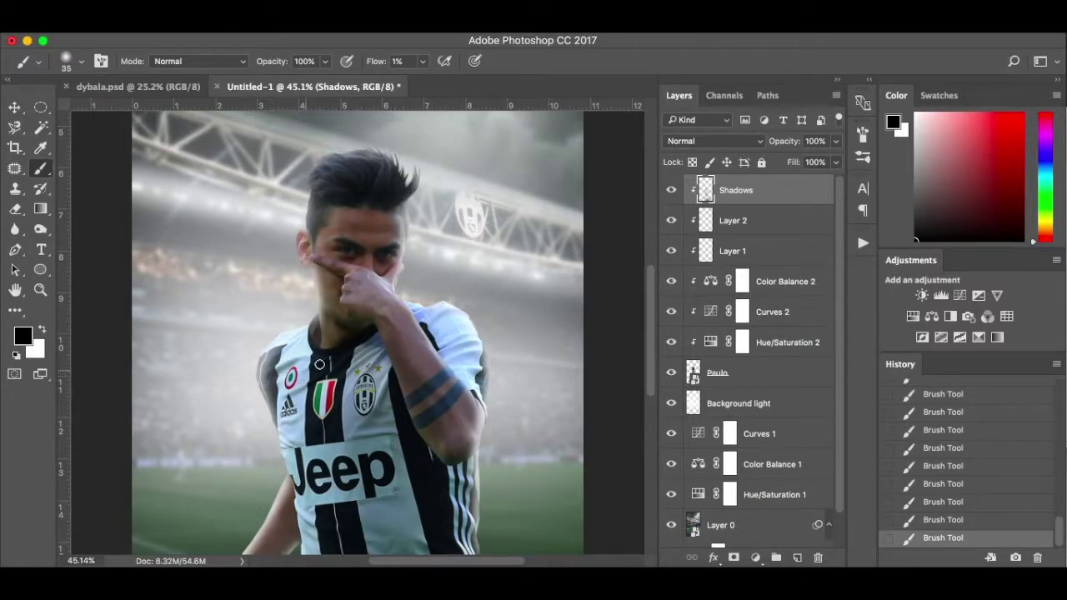
pyautogui.scroll(-5, 430, 463)
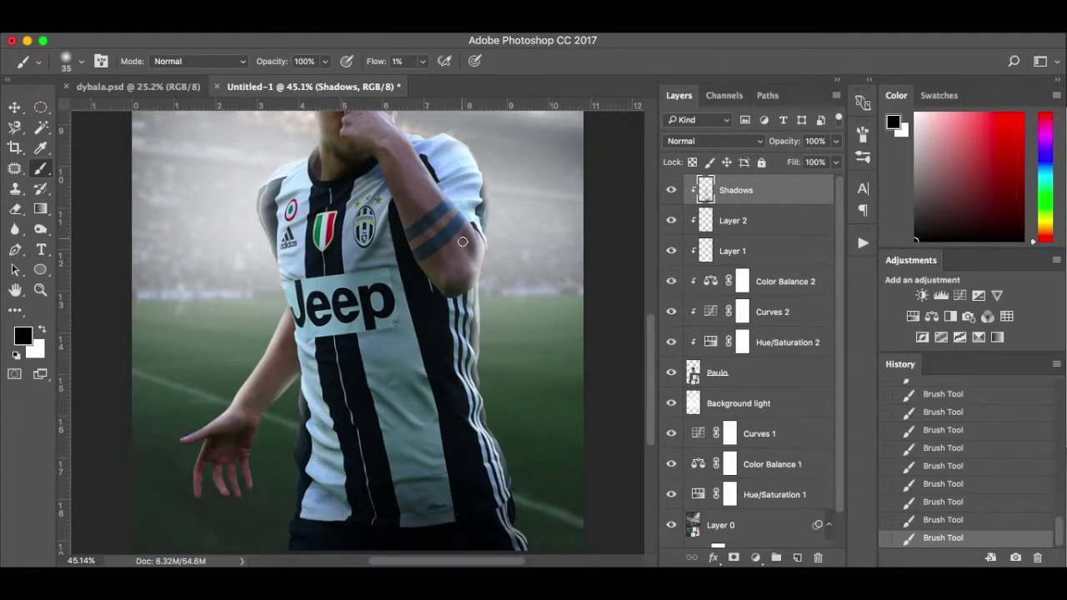
pyautogui.scroll(3, 367, 242)
pyautogui.scroll(1, 433, 275)
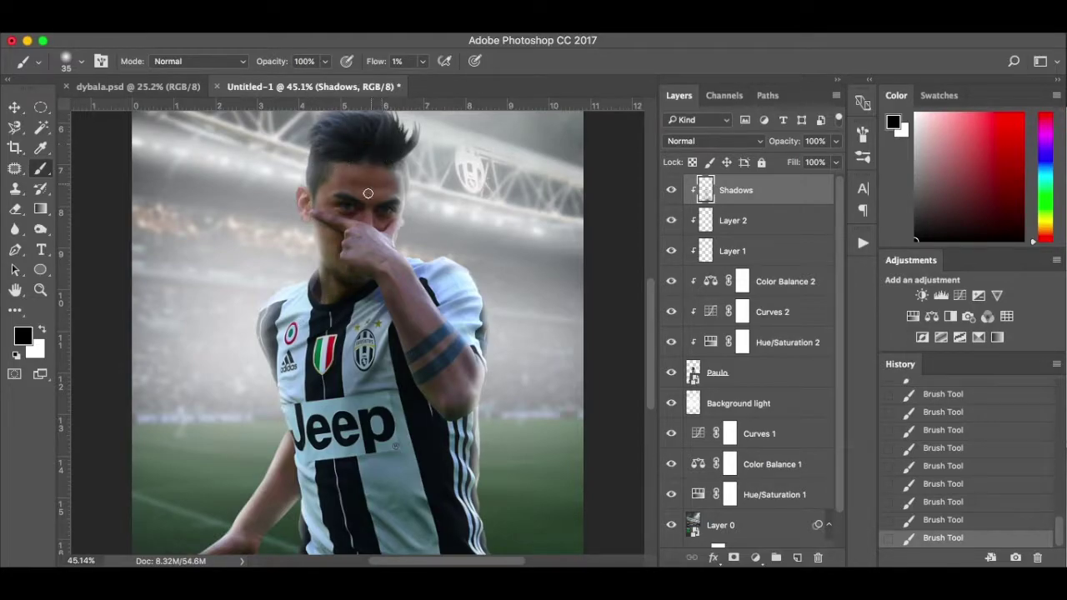
pyautogui.scroll(-5, 509, 368)
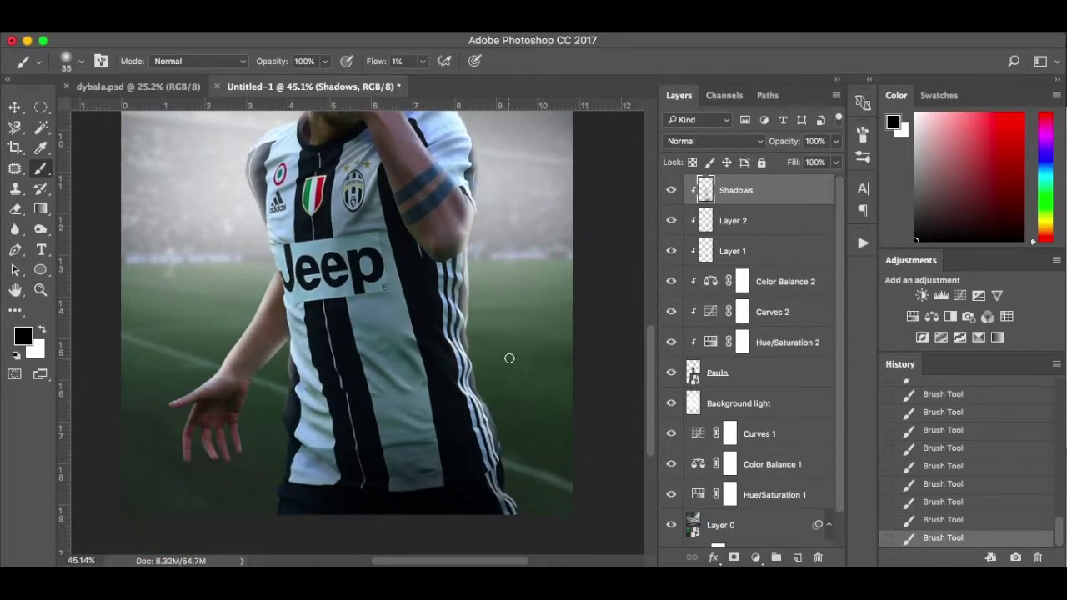
# - Compare the full poster with and without the Shadows layer and against the finished dybala.psd, and return to the working document
pyautogui.scroll(-3, 510, 358)
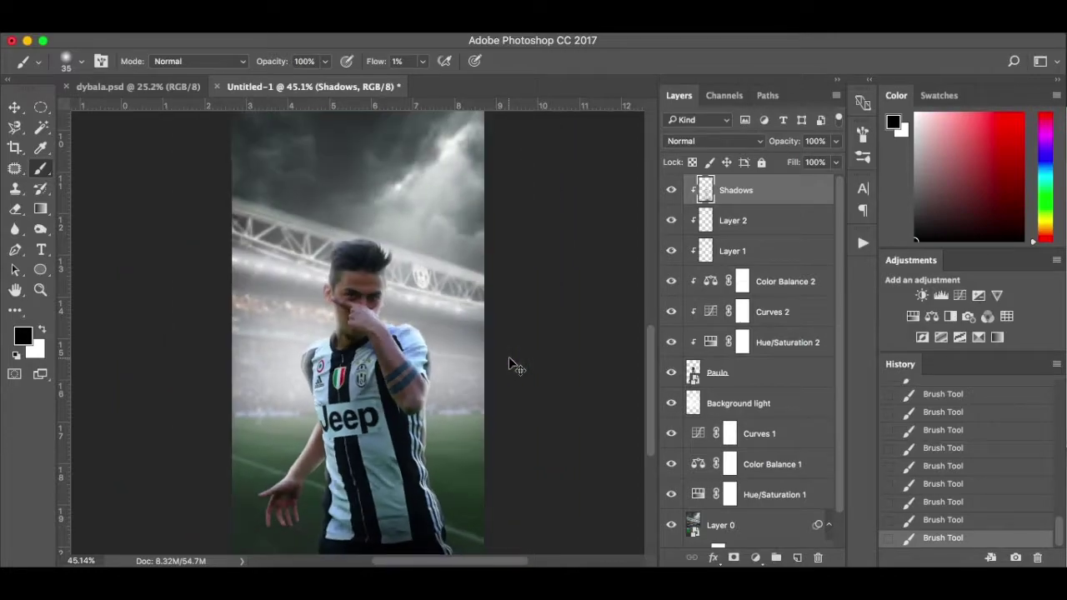
pyautogui.click(673, 190)
pyautogui.click(673, 191)
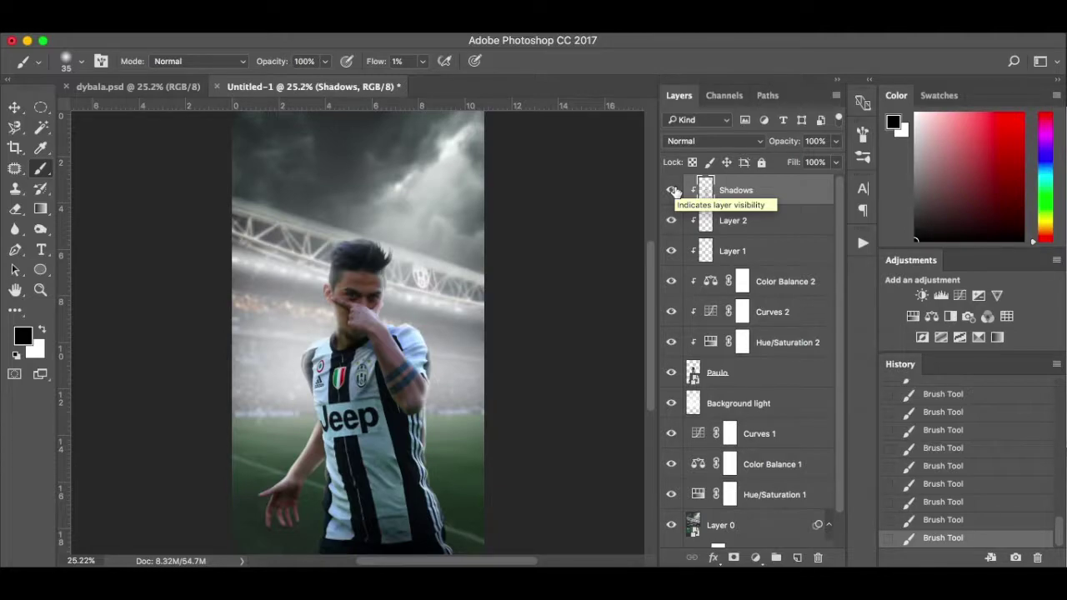
pyautogui.click(144, 87)
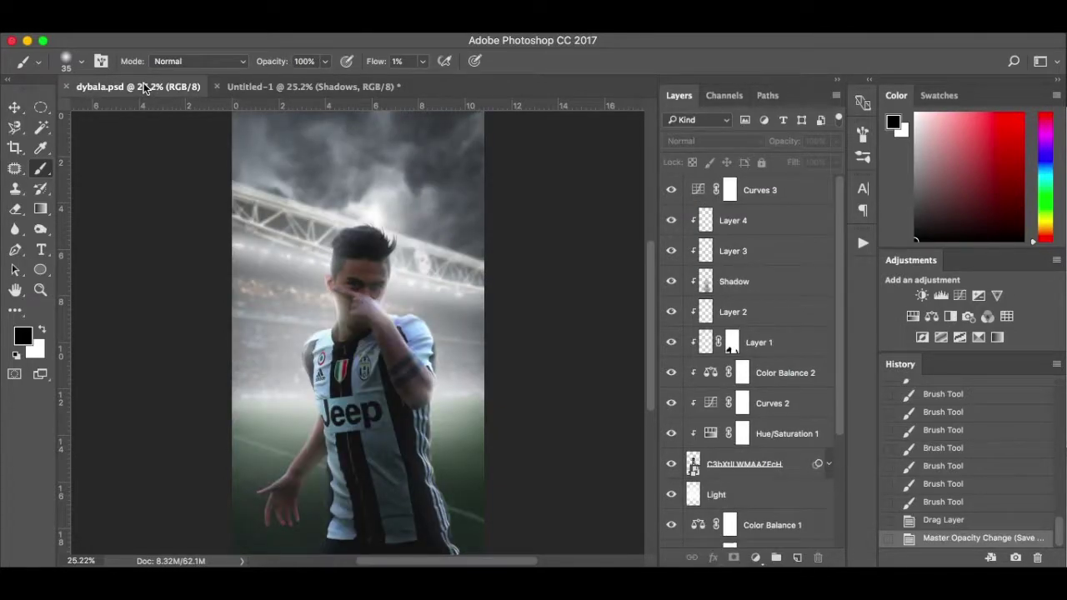
pyautogui.click(241, 88)
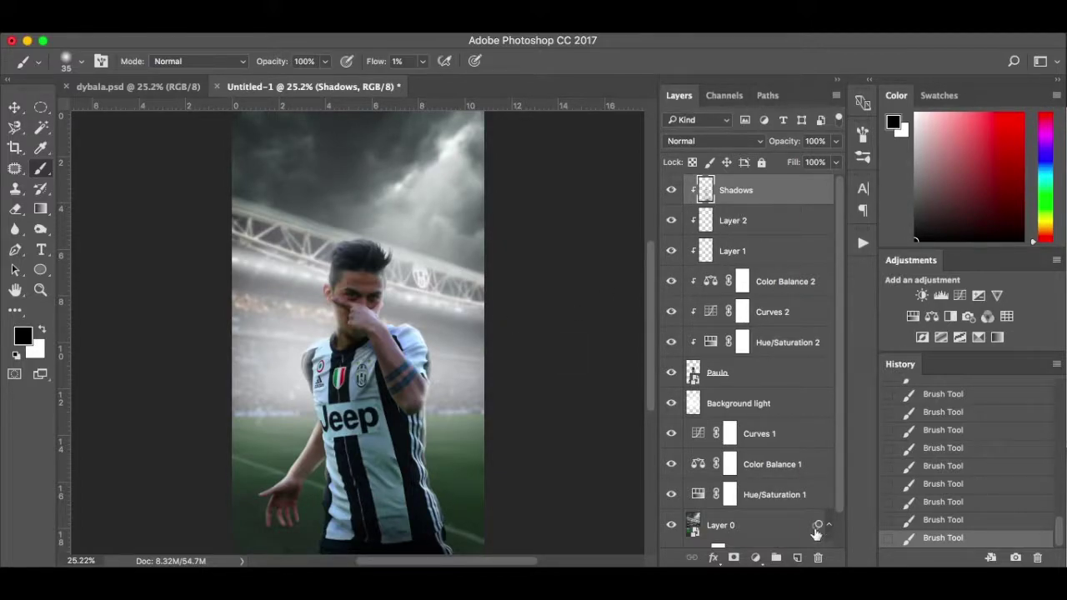
# - Add a new layer above the Shadows layer and clip it to the Paulo layer
pyautogui.click(798, 557)
pyautogui.rightClick(733, 189)
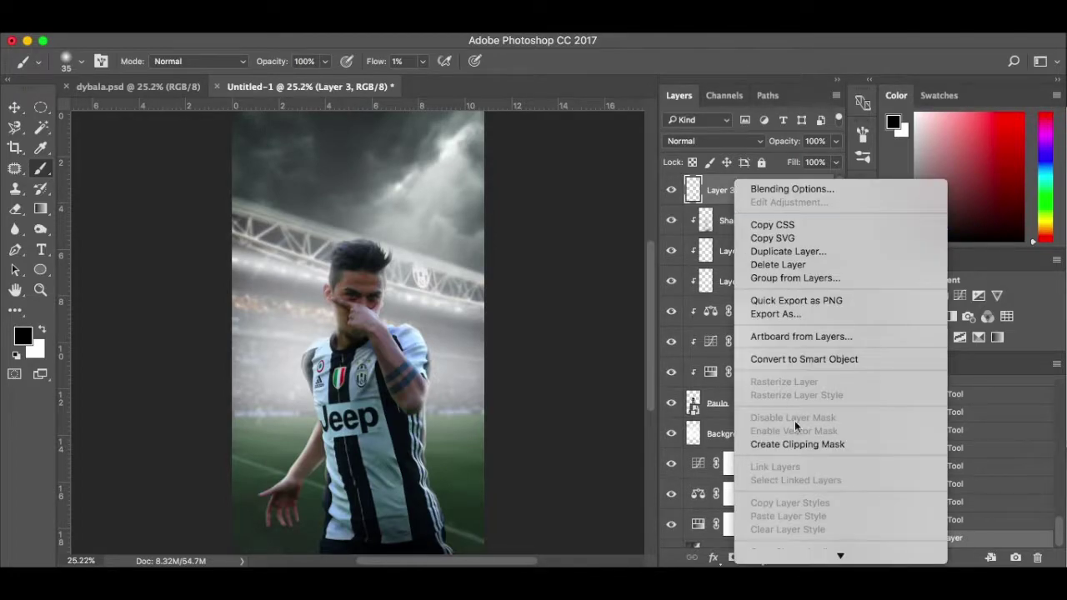
pyautogui.click(798, 439)
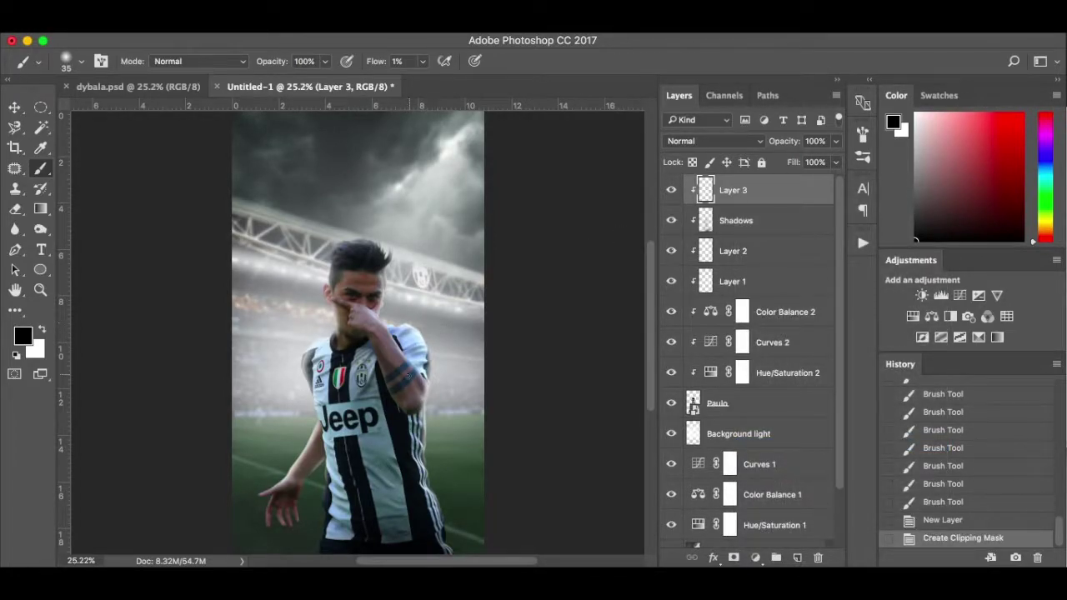
# - Switch the painting colour to white and brush faint highlights along the raised hand and forearm on the new layer
pyautogui.scroll(5, 364, 337)
pyautogui.press('x')
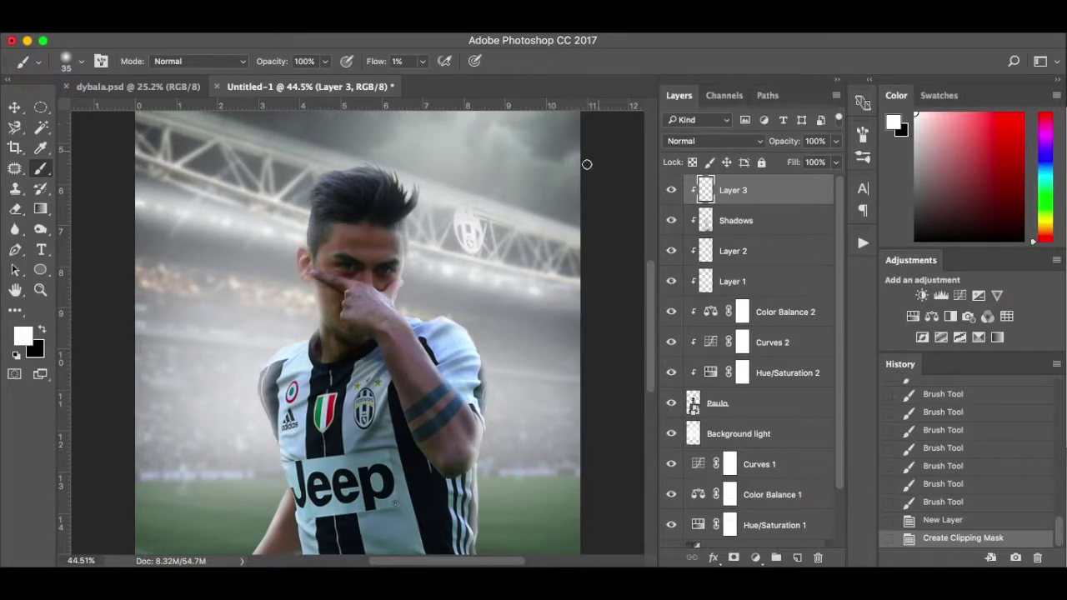
pyautogui.moveTo(375, 298)
pyautogui.mouseDown()
pyautogui.moveTo(390, 304)
pyautogui.moveTo(395, 287)
pyautogui.moveTo(391, 302)
pyautogui.moveTo(405, 300)
pyautogui.mouseUp()
pyautogui.moveTo(404, 302); pyautogui.dragTo(440, 365)
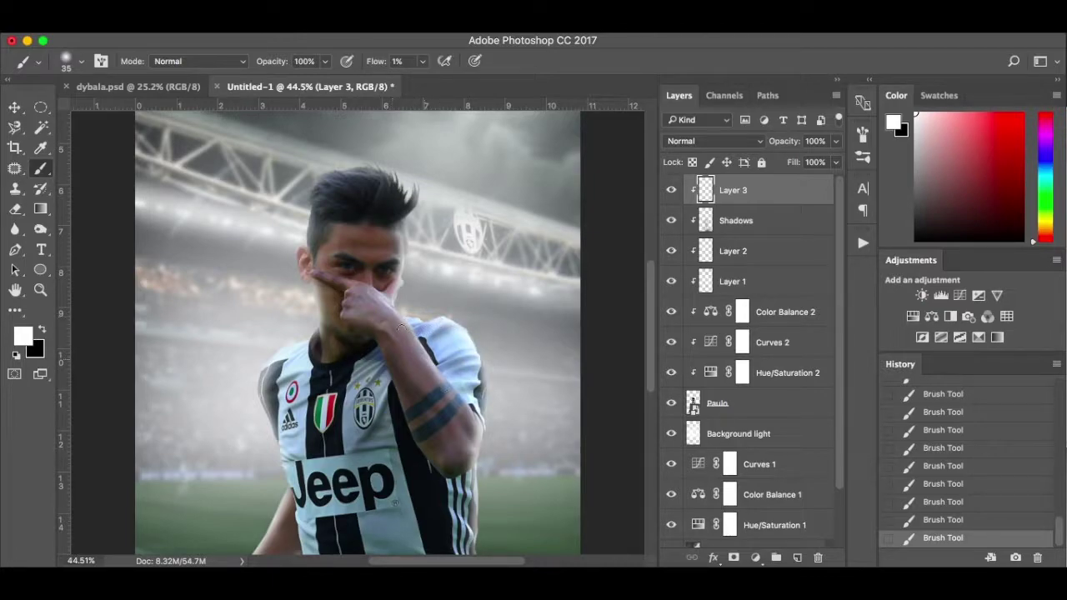
# - Enlarge the brush to 50 px and brush faint white highlights along the edges of the player's body, arms and lowered hand on Layer 3
pyautogui.moveTo(304, 341); pyautogui.dragTo(269, 363)
pyautogui.press(']')
pyautogui.press(']')
pyautogui.press(']')
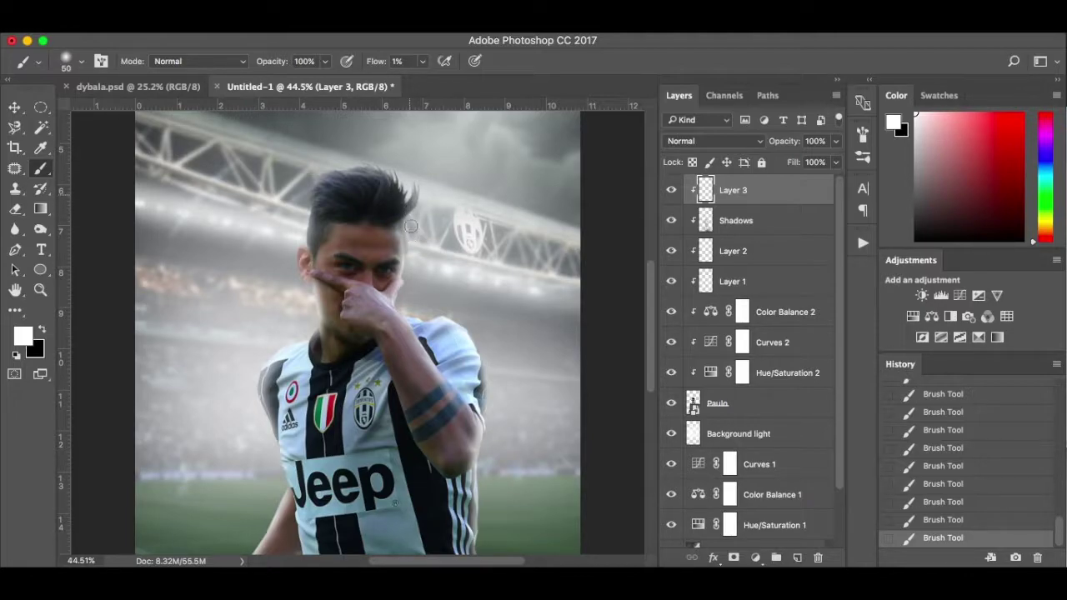
pyautogui.scroll(-5, 436, 315)
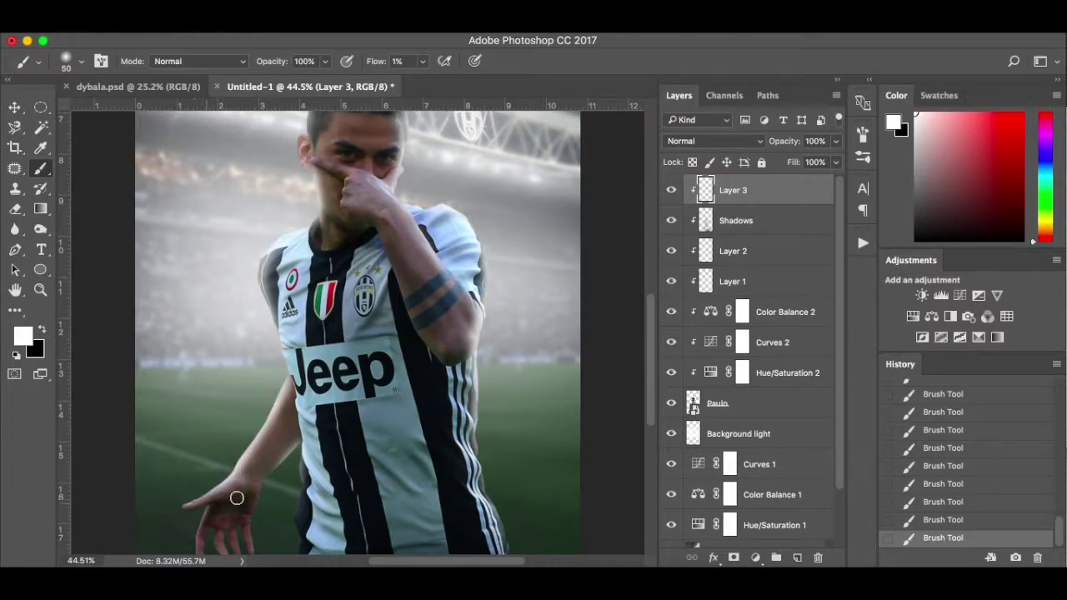
pyautogui.scroll(-3, 285, 467)
pyautogui.scroll(-2, 285, 466)
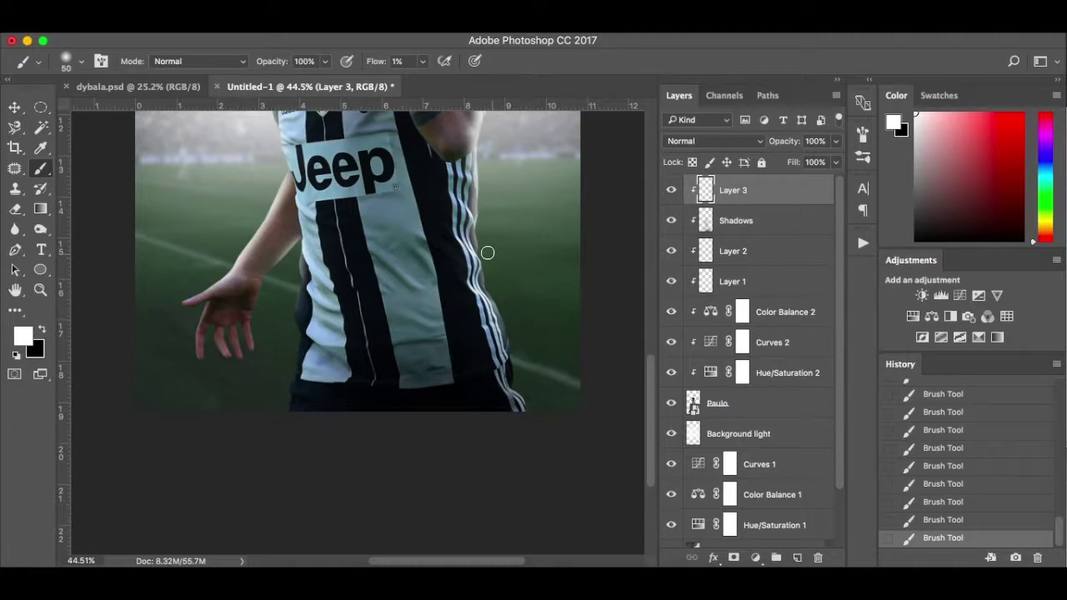
# - Compare the player with and without the highlights on Layer 3
pyautogui.scroll(5, 487, 252)
pyautogui.scroll(1, 486, 252)
pyautogui.click(672, 190)
pyautogui.click(672, 190)
pyautogui.scroll(2, 606, 244)
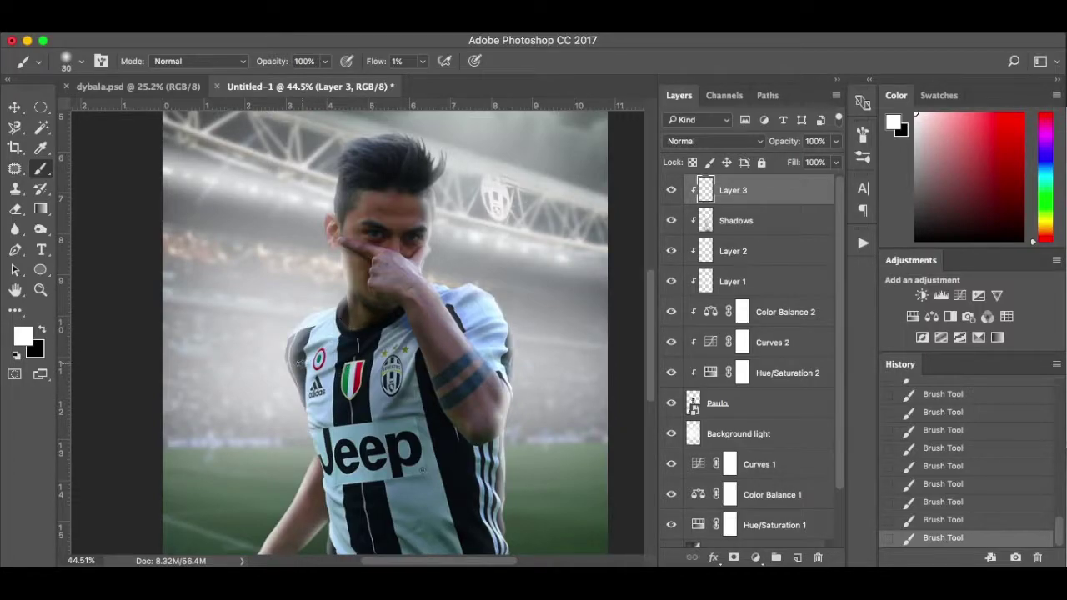
# - Reduce the brush to 25 px and refine the white highlights along the player's shoulders and jersey
pyautogui.press('[')
pyautogui.press('[')
pyautogui.press('[')
pyautogui.press('[')
pyautogui.press('[')
pyautogui.press('[')
pyautogui.press('[')
pyautogui.press(']')
pyautogui.moveTo(300, 347); pyautogui.dragTo(298, 350)
pyautogui.scroll(-5, 404, 432)
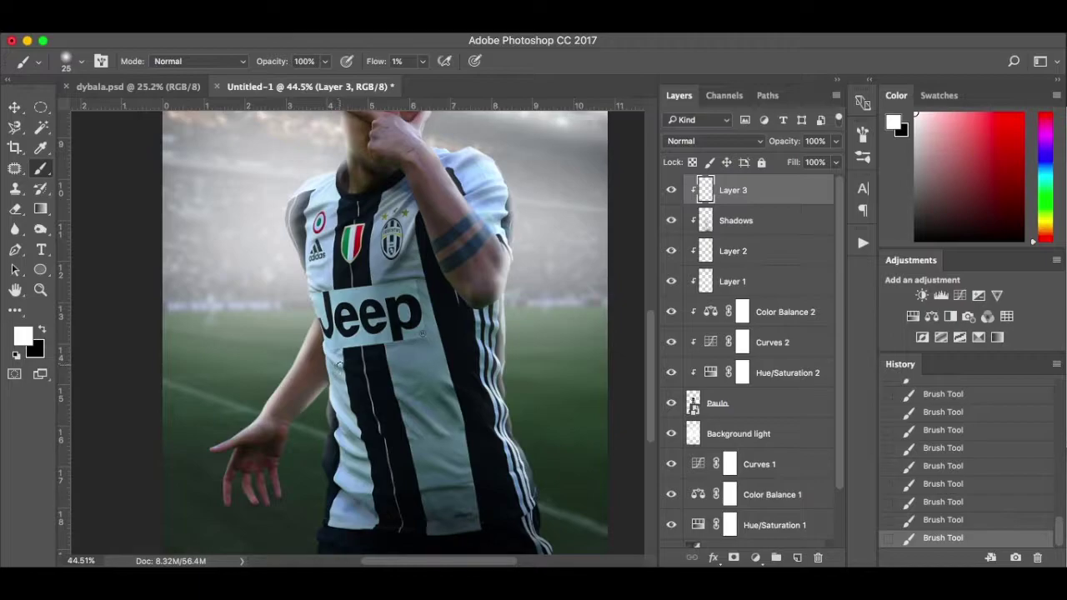
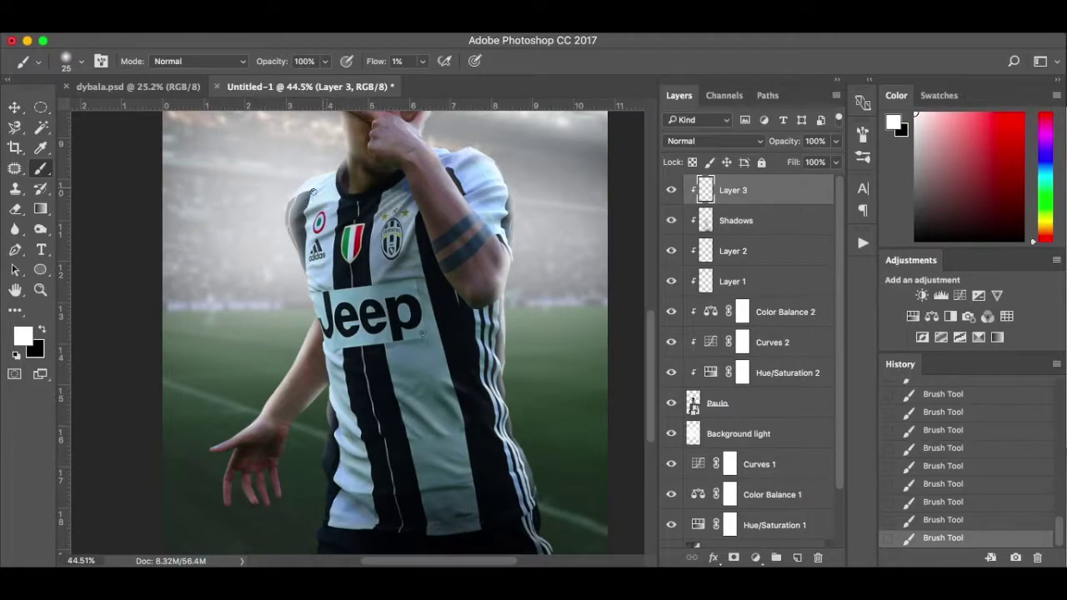
pyautogui.scroll(5, 339, 186)
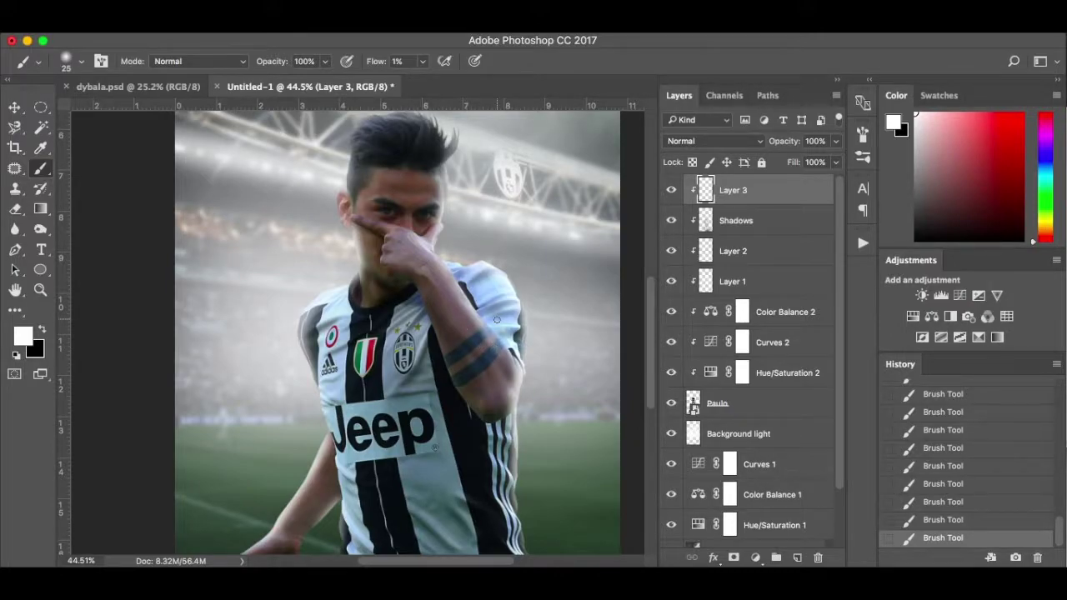
pyautogui.scroll(-5, 497, 319)
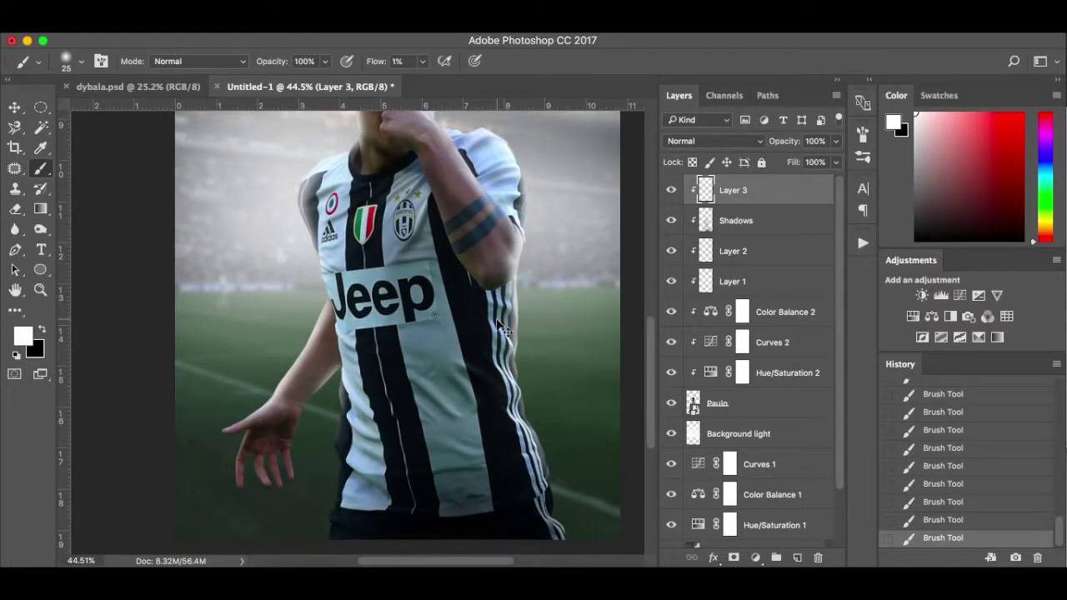
# - Add a new layer above Layer 3 and clip it to the Paulo layer
pyautogui.press('super+0')
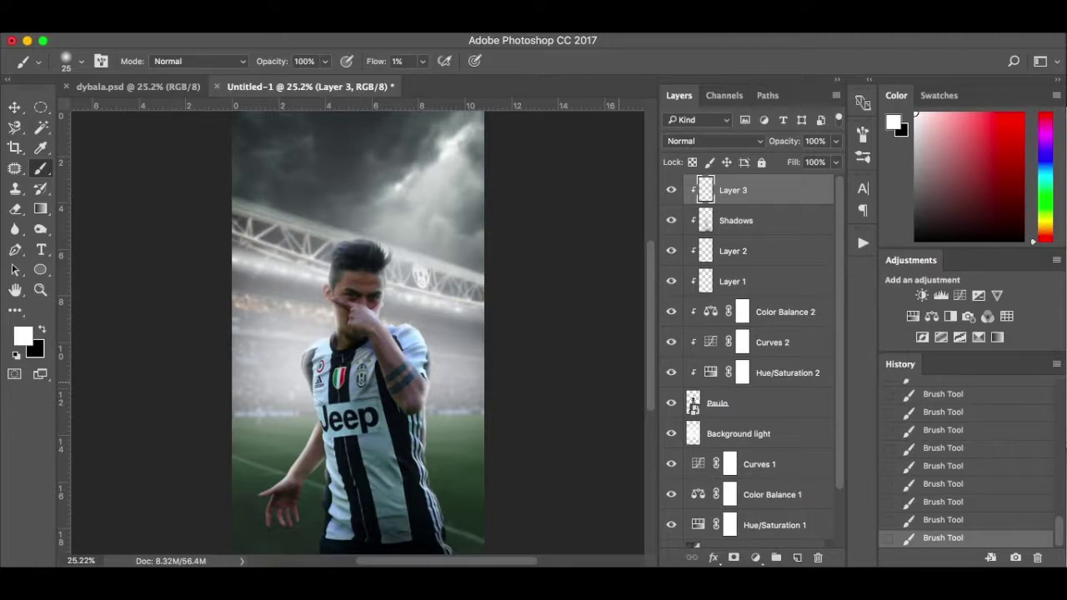
pyautogui.click(798, 553)
pyautogui.rightClick(782, 198)
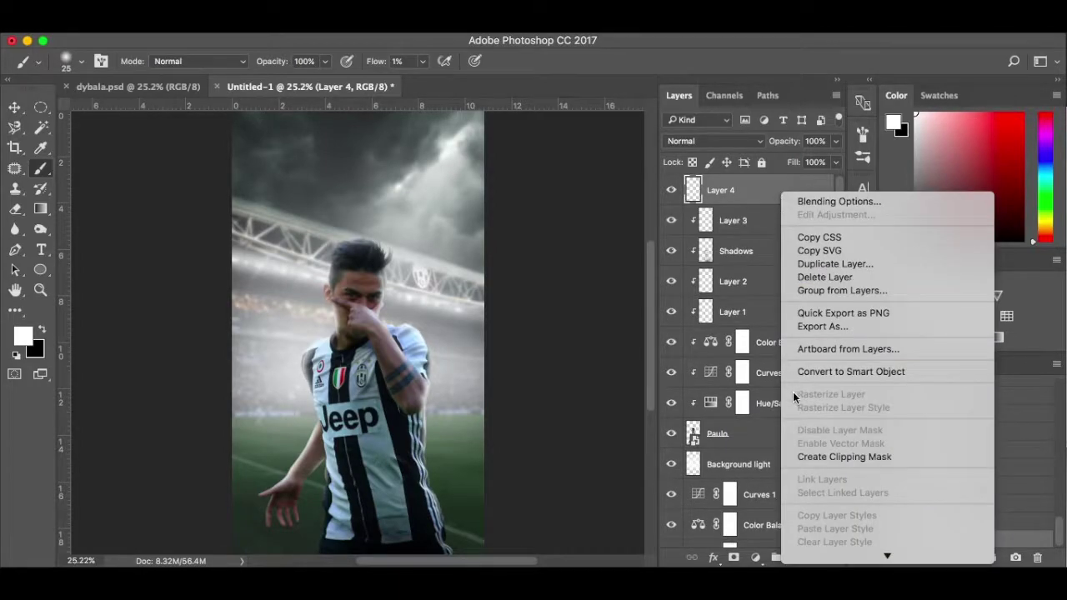
pyautogui.click(805, 457)
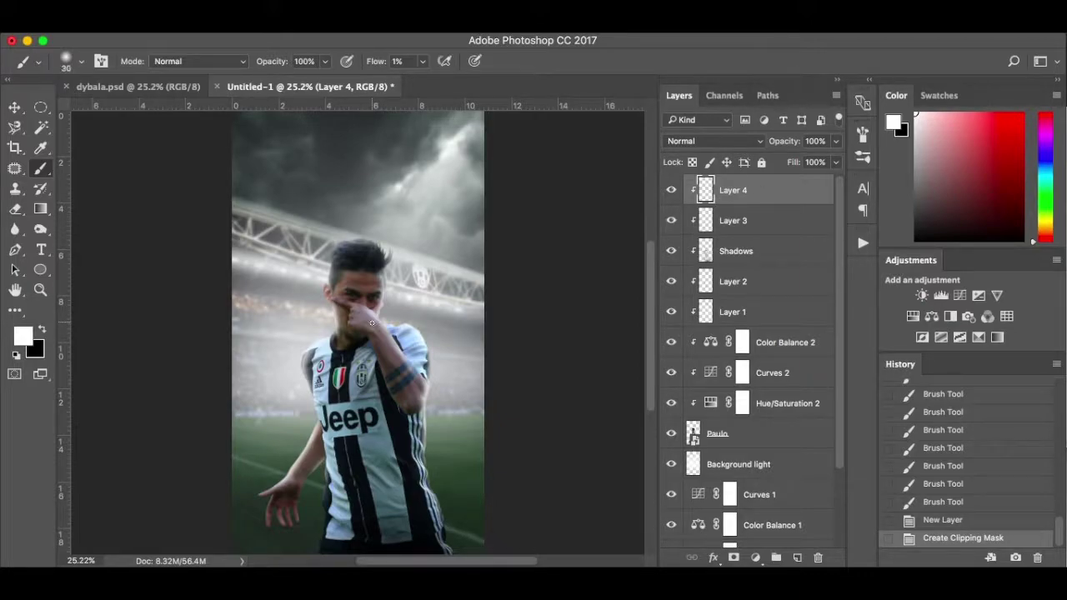
# - Enlarge the brush to 300 px and set its flow to 10%
pyautogui.press(']')
pyautogui.press(']')
pyautogui.press(']')
pyautogui.press(']')
pyautogui.press(']')
pyautogui.press(']')
pyautogui.press(']')
pyautogui.press(']')
pyautogui.press(']')
pyautogui.click(424, 62)
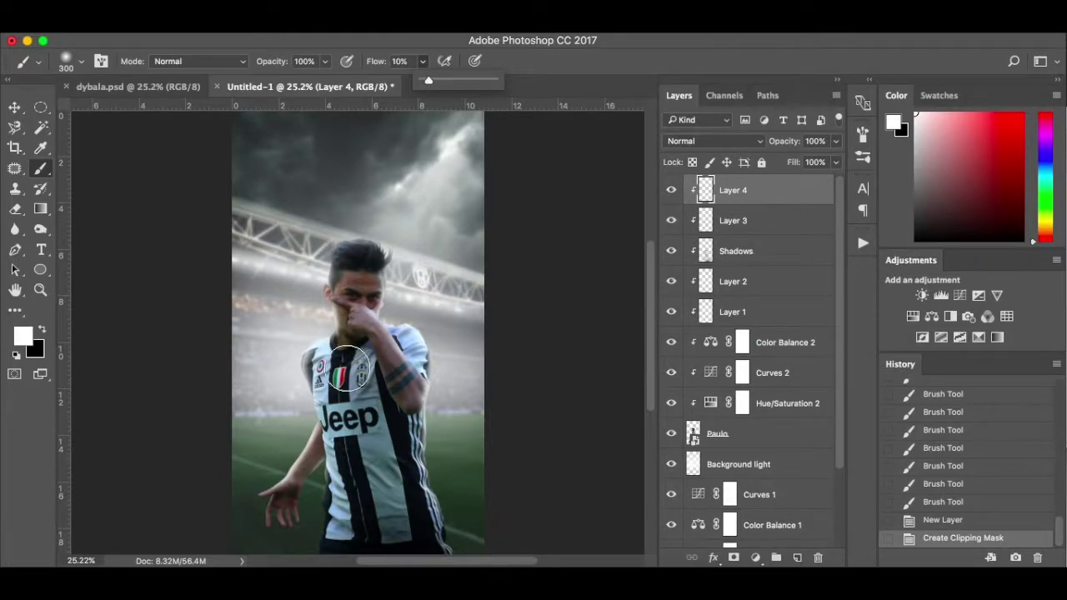
# - Try a soft white glow beside the player's face and raised hand, and undo those strokes back to the clipping mask
pyautogui.scroll(3, 411, 331)
pyautogui.scroll(1, 412, 331)
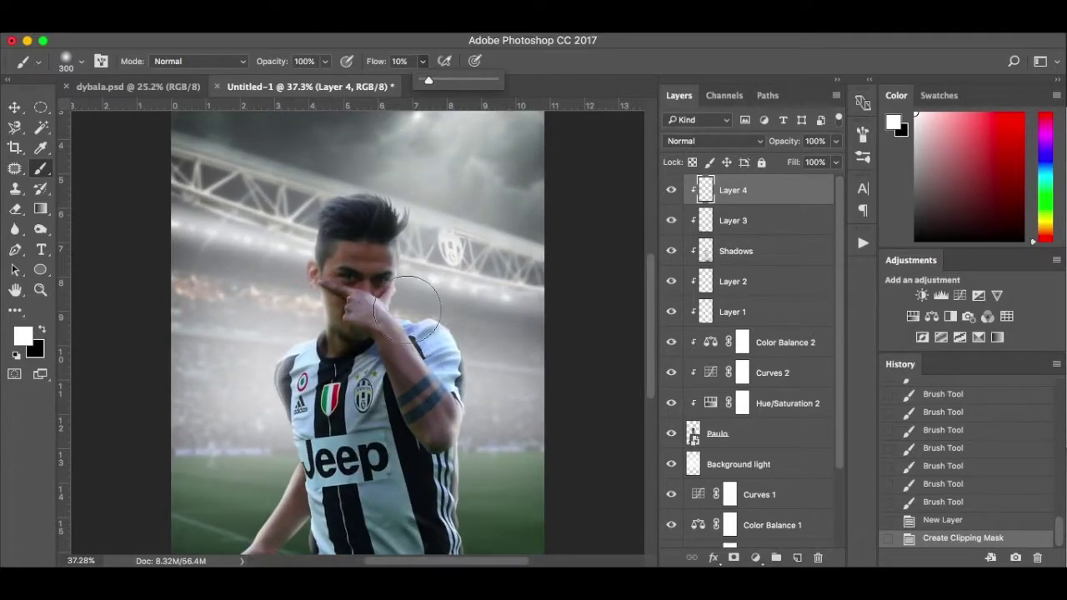
pyautogui.click(410, 304)
pyautogui.click(410, 305)
pyautogui.click(409, 305)
pyautogui.click(409, 305)
pyautogui.click(410, 305)
pyautogui.click(409, 305)
pyautogui.click(409, 305)
pyautogui.click(410, 305)
pyautogui.click(409, 305)
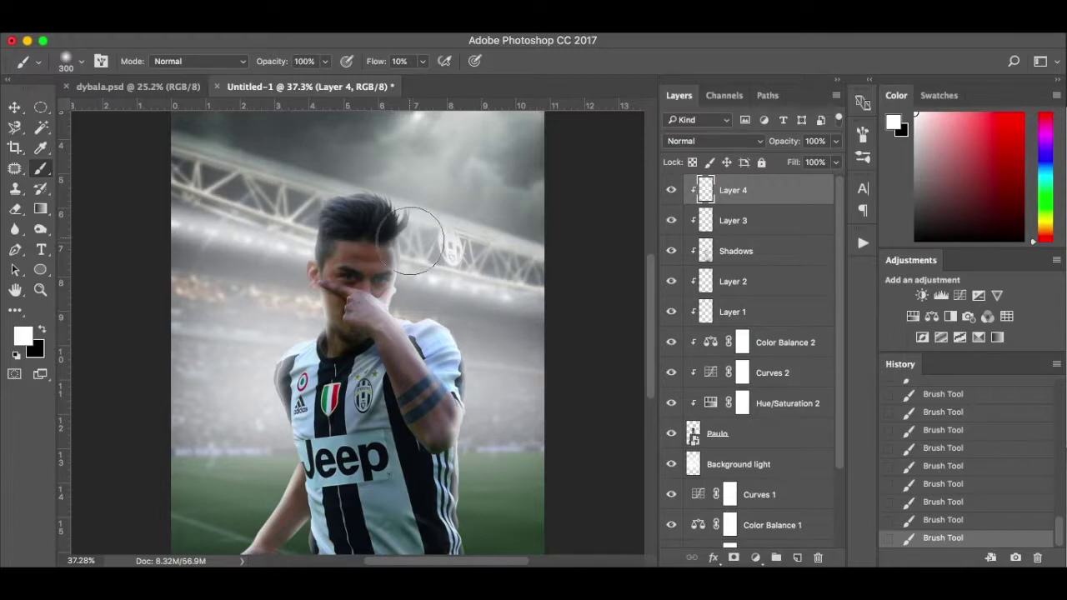
pyautogui.scroll(1, 977, 448)
pyautogui.scroll(2, 977, 448)
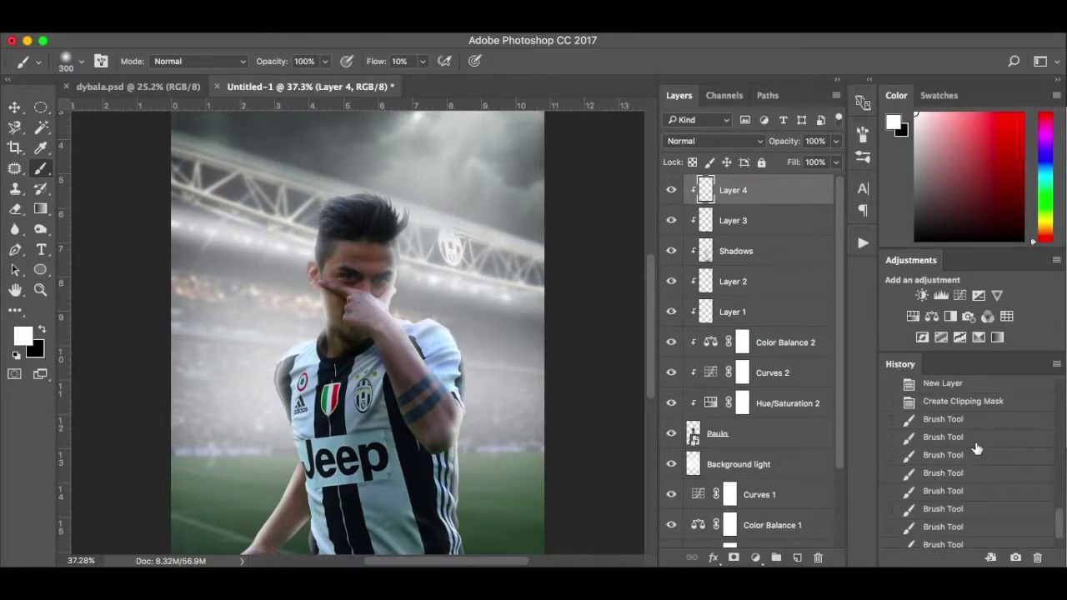
pyautogui.click(987, 403)
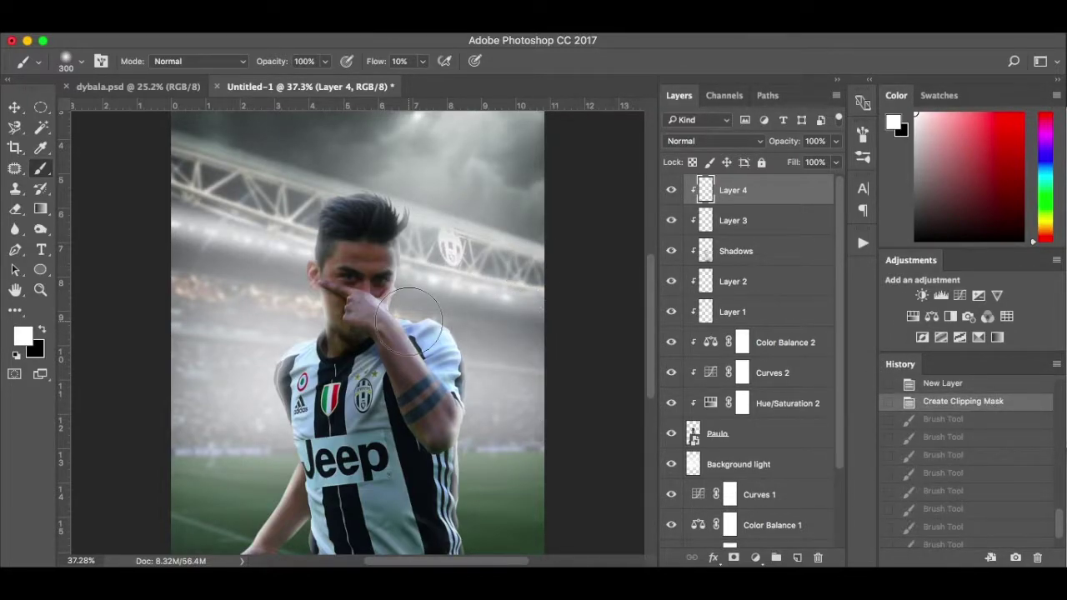
# - Set the brush flow to 20% and dab a soft white glow over the edges of the player's raised hand and both shoulders on Layer 4
pyautogui.click(423, 61)
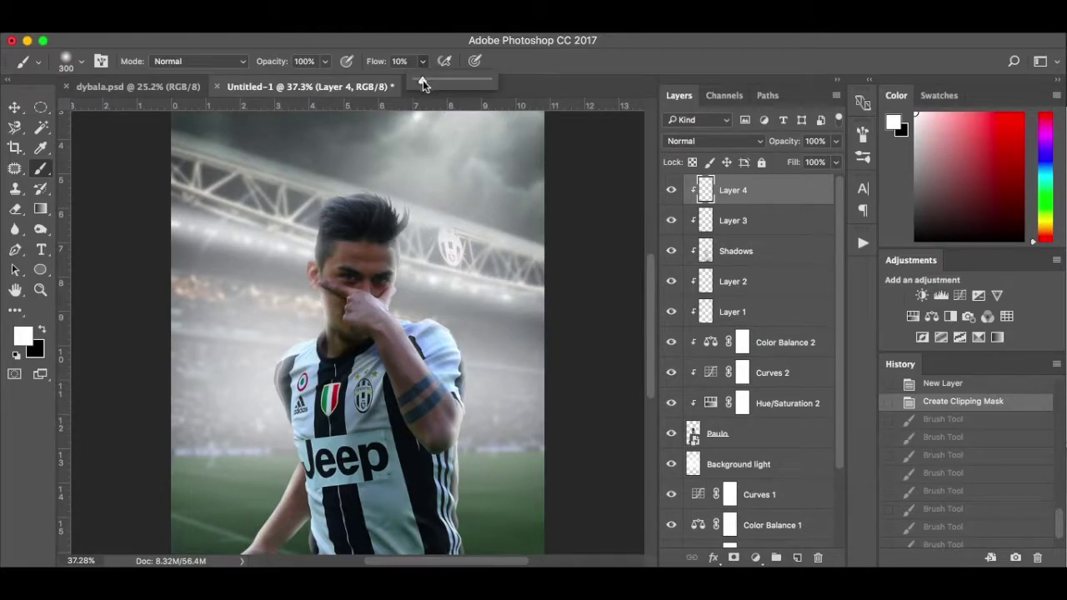
pyautogui.moveTo(423, 80); pyautogui.dragTo(431, 83)
pyautogui.moveTo(423, 300); pyautogui.dragTo(398, 293)
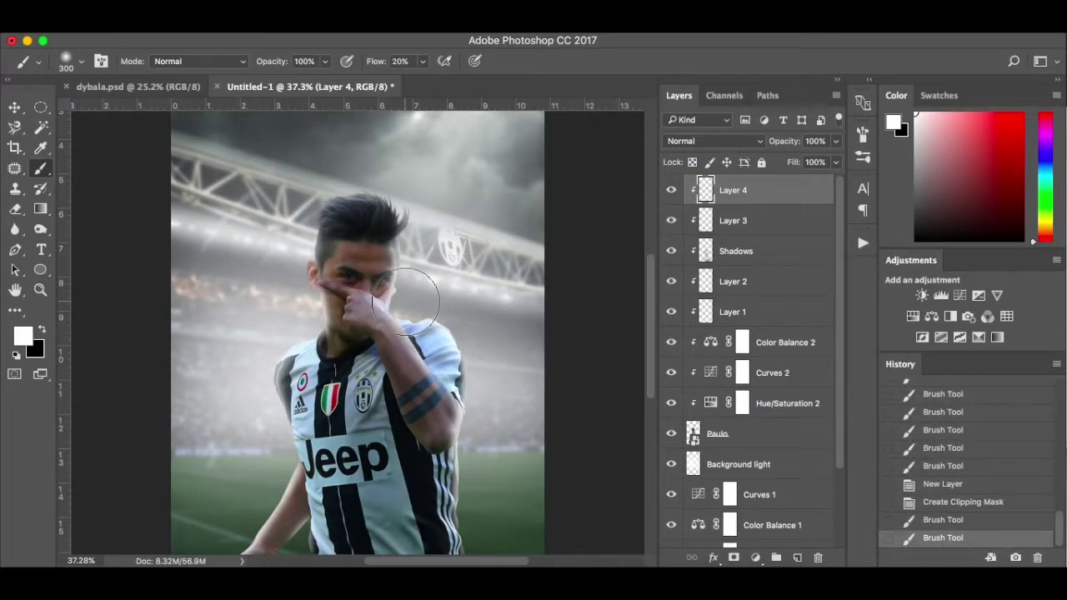
pyautogui.click(307, 323)
pyautogui.click(305, 326)
pyautogui.click(304, 330)
pyautogui.scroll(-2, 254, 334)
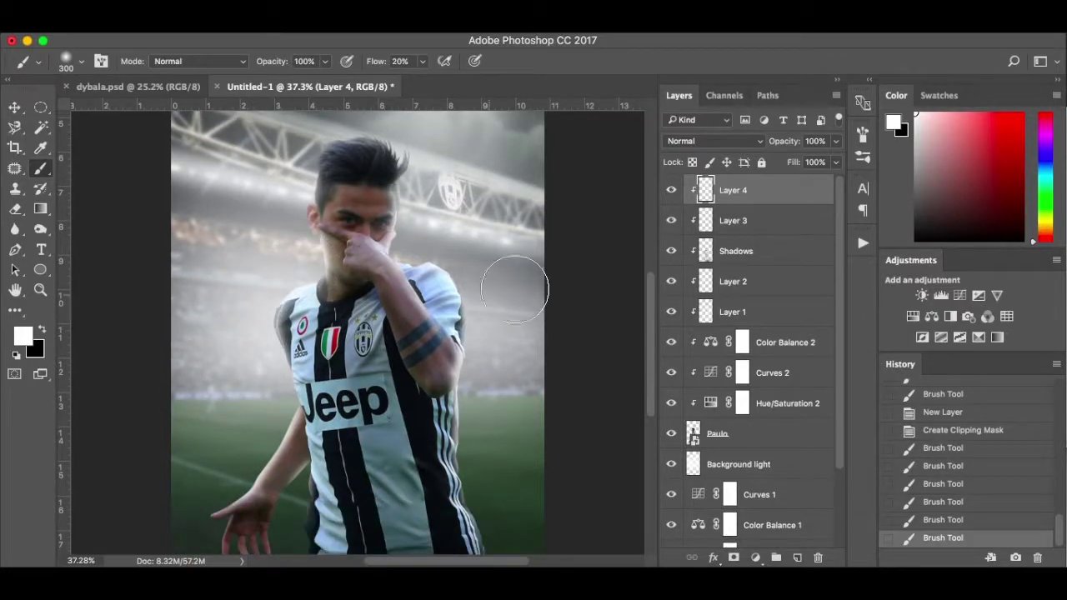
pyautogui.click(435, 232)
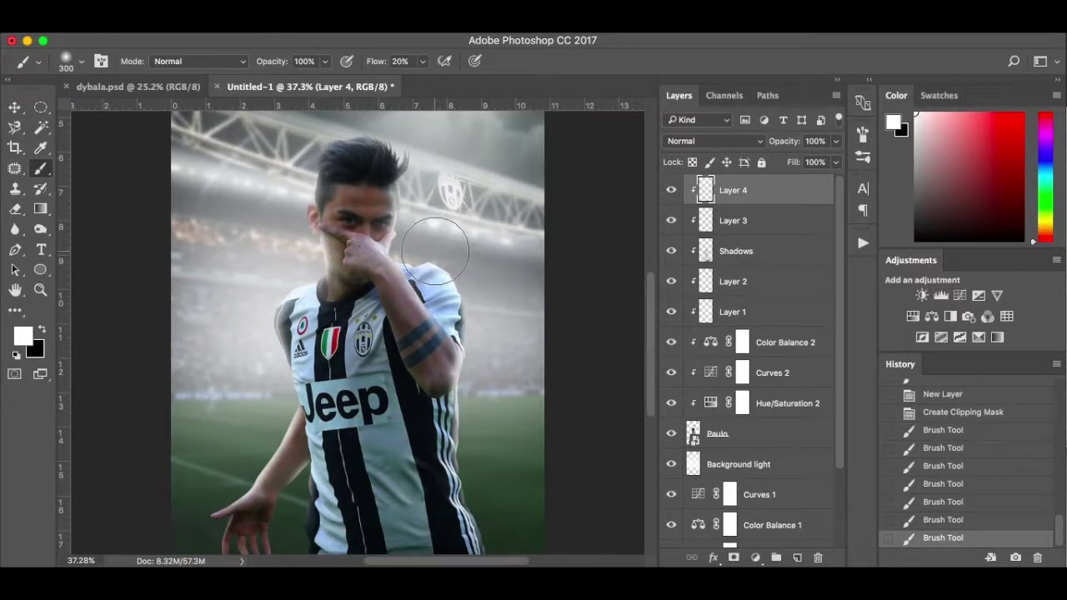
pyautogui.click(442, 250)
pyautogui.click(417, 250)
pyautogui.click(275, 279)
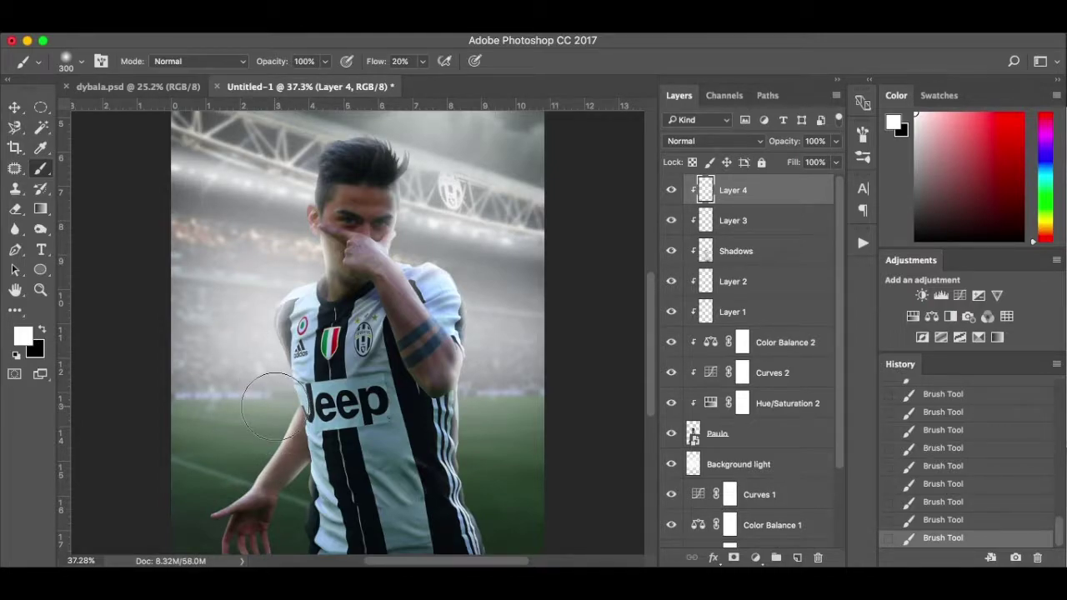
# - Reduce the brush to 175 px and extend the soft white glow along the edges of the player's lowered arm, torso and hair
pyautogui.scroll(-3, 271, 392)
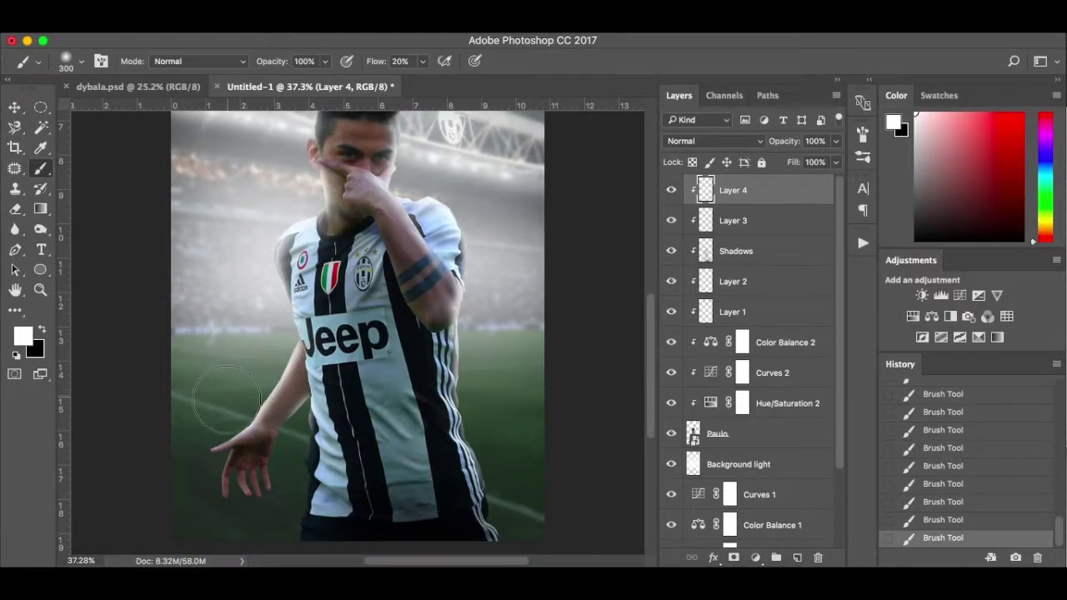
pyautogui.press('[')
pyautogui.press('[')
pyautogui.press('[')
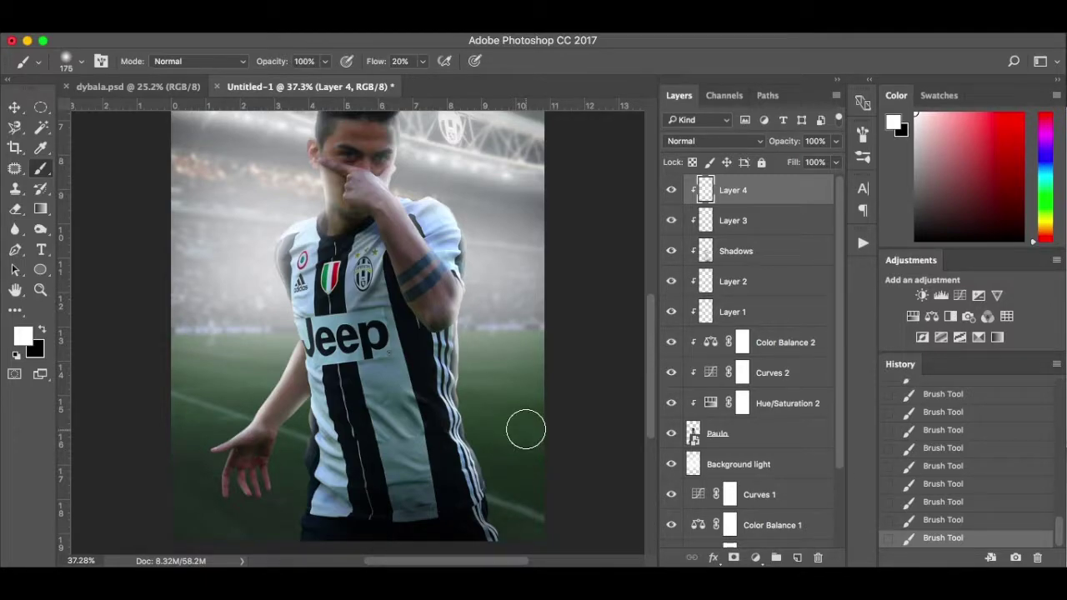
pyautogui.scroll(5, 523, 272)
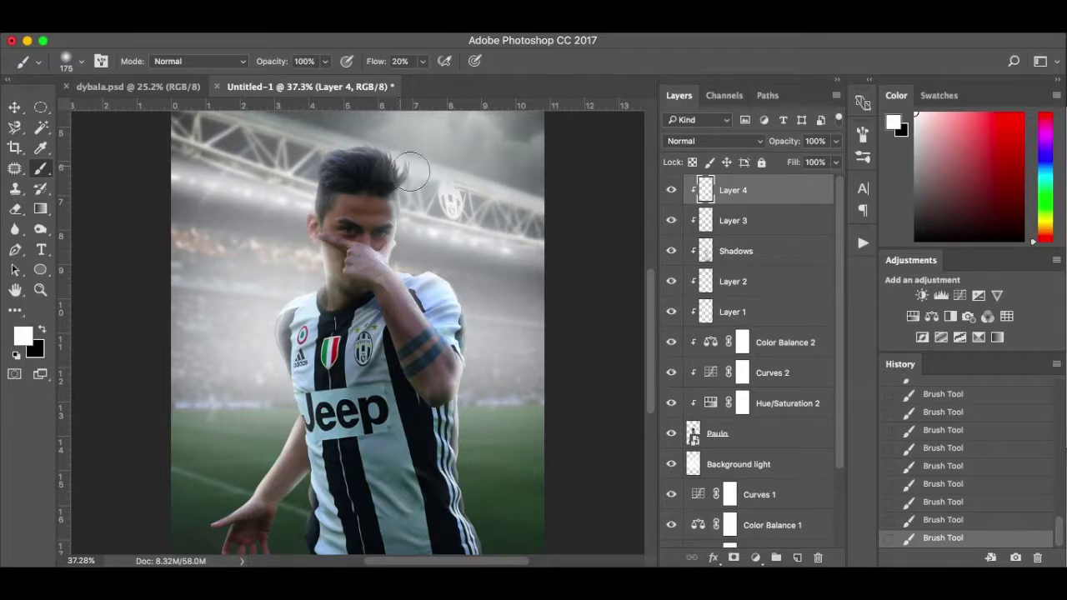
pyautogui.scroll(2, 384, 154)
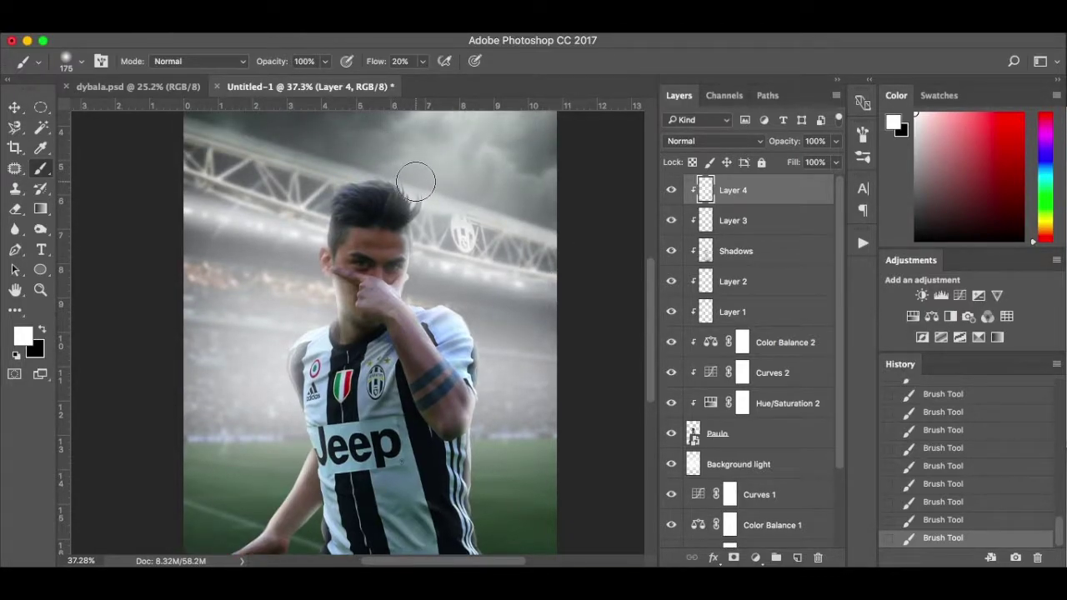
# - Compare the player with and without the Layer 4 glow and view the whole poster
pyautogui.click(670, 190)
pyautogui.click(670, 190)
pyautogui.scroll(-1, 767, 296)
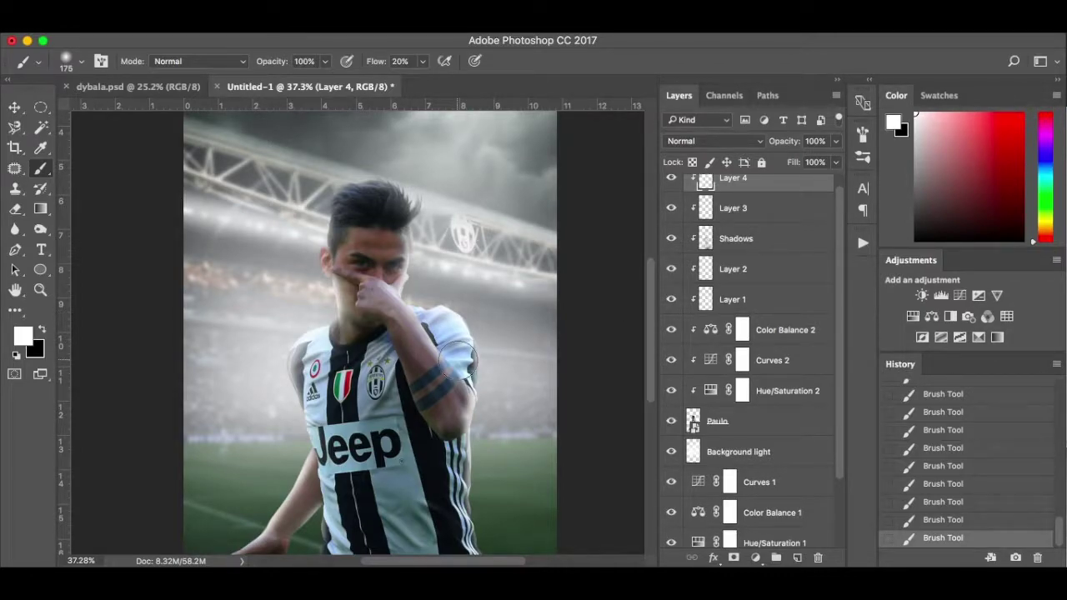
pyautogui.hotkey('ctrl', '0')
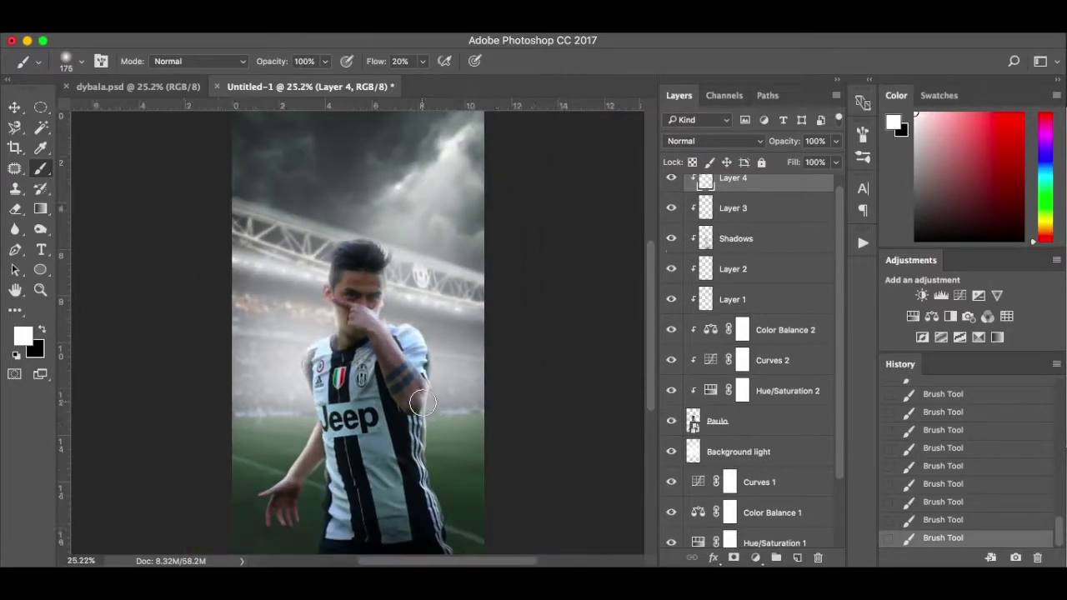
# - Paint more white haze behind the player on the Background light layer with an 800 px brush at 5% flow
pyautogui.click(724, 451)
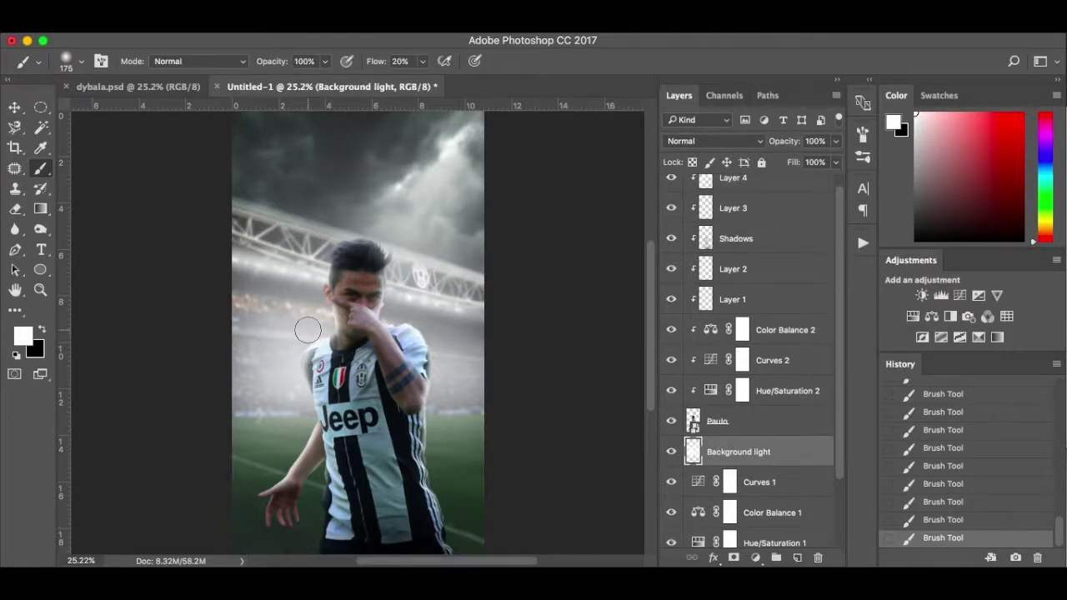
pyautogui.click(423, 62)
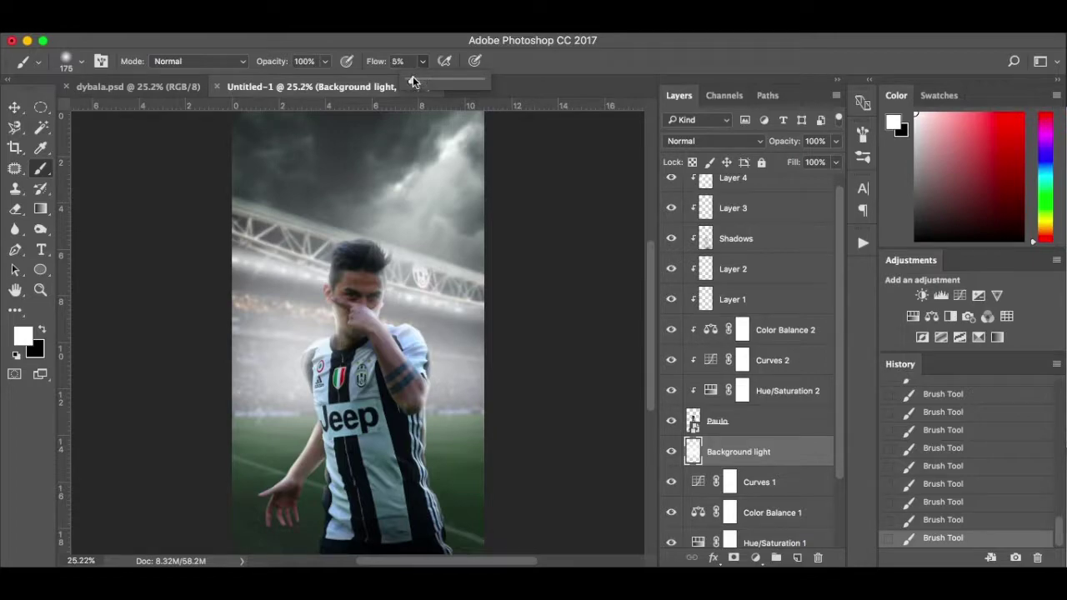
pyautogui.click(347, 416)
pyautogui.press(']')
pyautogui.press(']')
pyautogui.press(']')
pyautogui.press(']')
pyautogui.press(']')
pyautogui.press(']')
pyautogui.press(']')
pyautogui.press(']')
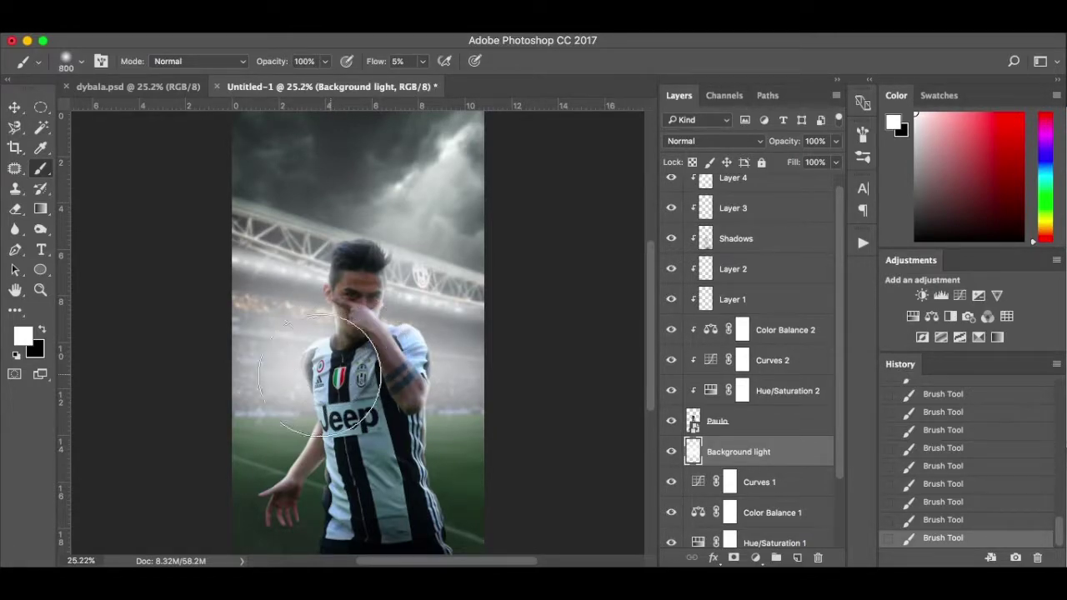
pyautogui.moveTo(337, 356)
pyautogui.mouseDown()
pyautogui.moveTo(204, 359)
pyautogui.moveTo(230, 374)
pyautogui.moveTo(302, 367)
pyautogui.moveTo(235, 338)
pyautogui.moveTo(235, 317)
pyautogui.moveTo(379, 340)
pyautogui.moveTo(376, 360)
pyautogui.moveTo(509, 383)
pyautogui.moveTo(367, 350)
pyautogui.moveTo(542, 371)
pyautogui.moveTo(509, 354)
pyautogui.moveTo(545, 365)
pyautogui.moveTo(373, 345)
pyautogui.moveTo(200, 296)
pyautogui.mouseUp()
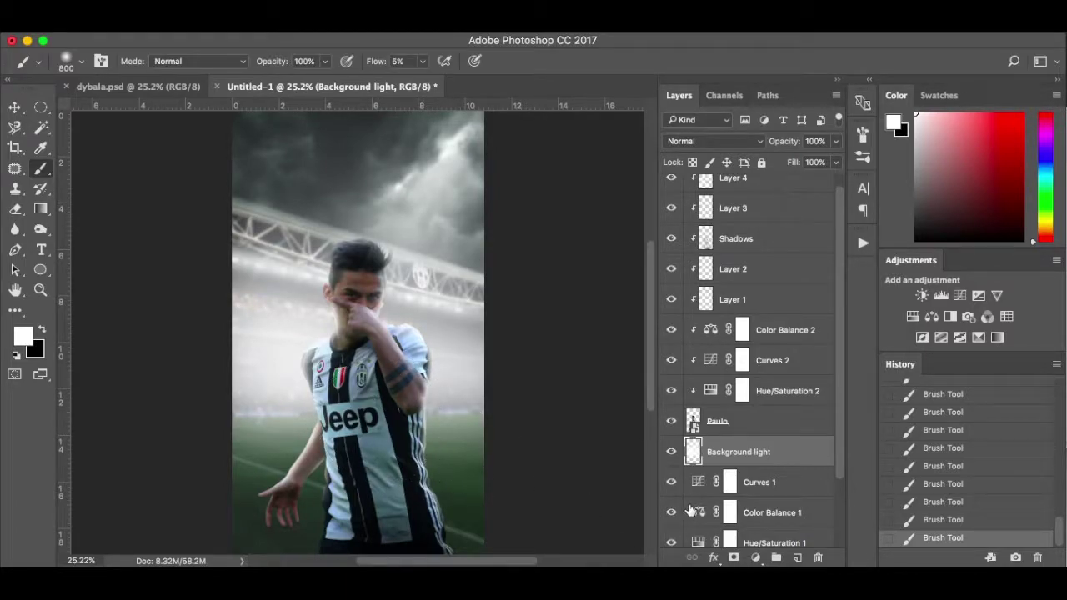
# - Step back through the history to remove the last three haze strokes from the Background light layer
pyautogui.click(967, 503)
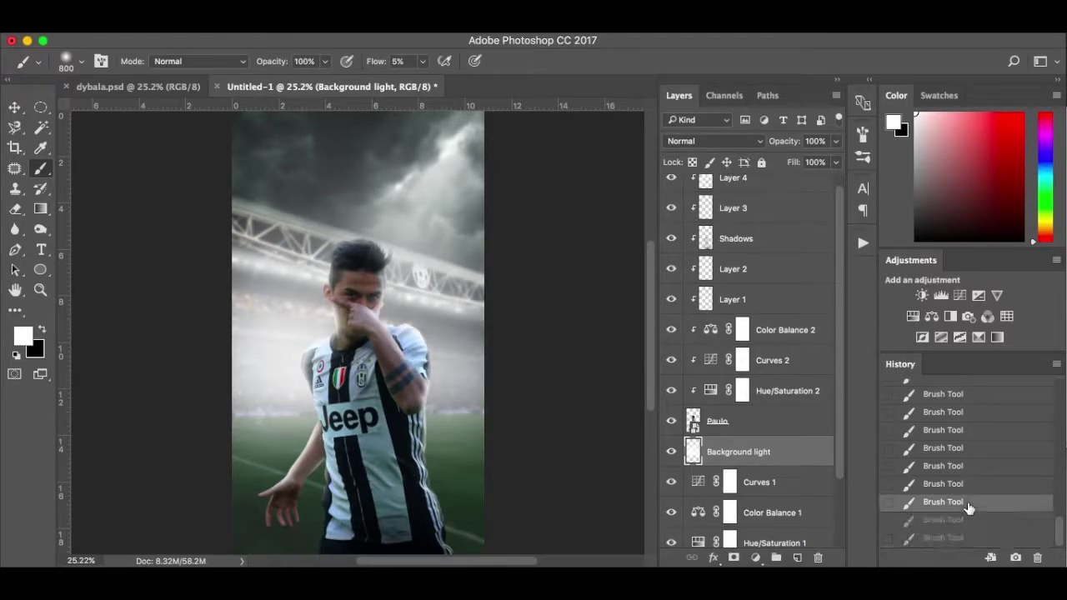
pyautogui.click(982, 473)
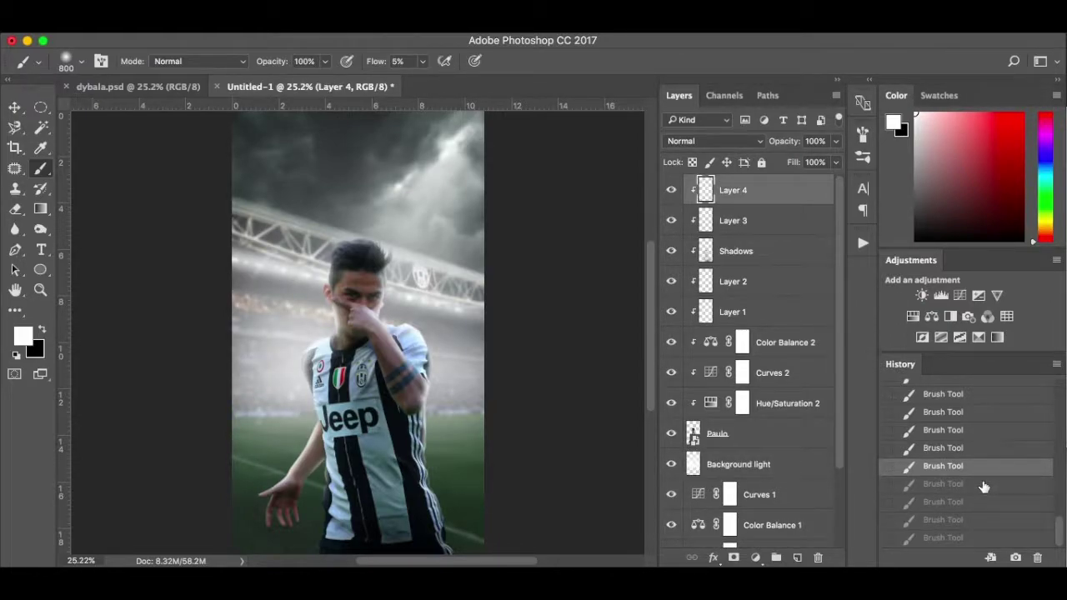
pyautogui.click(984, 485)
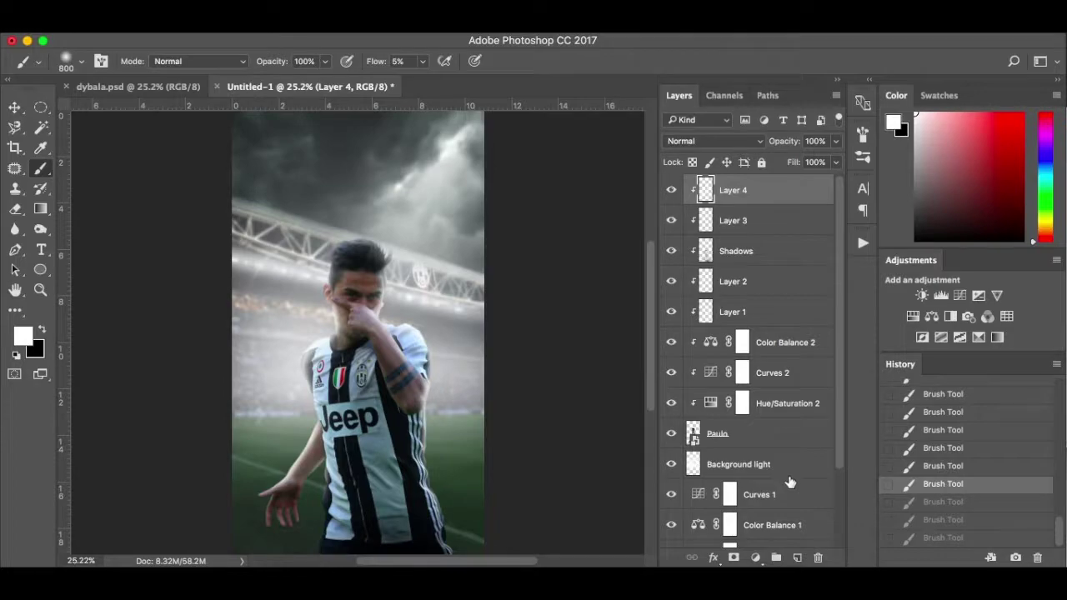
pyautogui.click(969, 503)
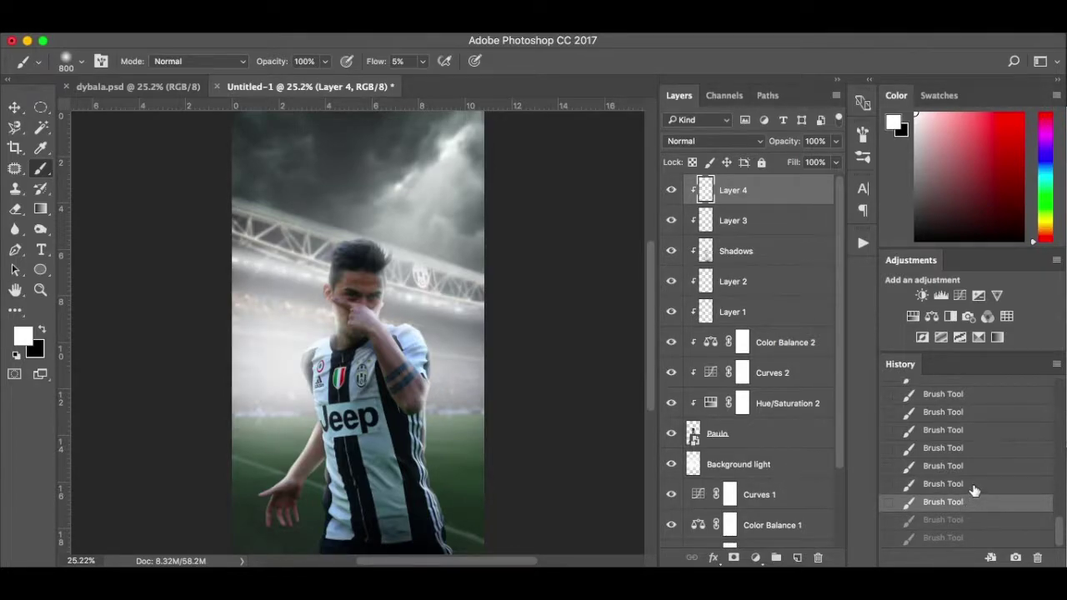
pyautogui.click(974, 486)
# - Set the brush flow to 3% and paint fainter white haze over the stands and sky on the Background light layer
pyautogui.click(750, 465)
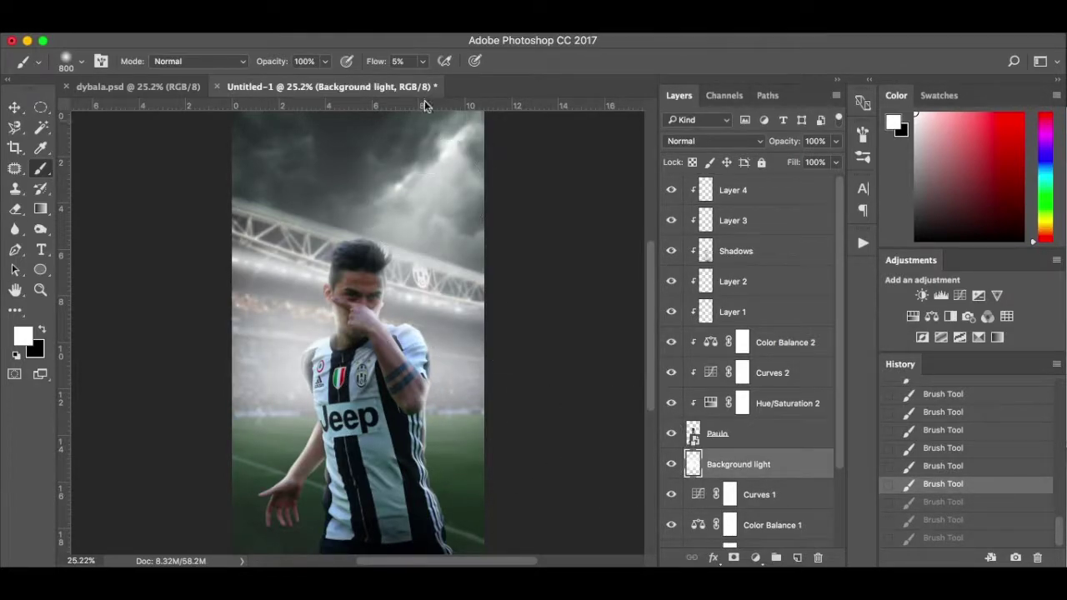
pyautogui.click(422, 62)
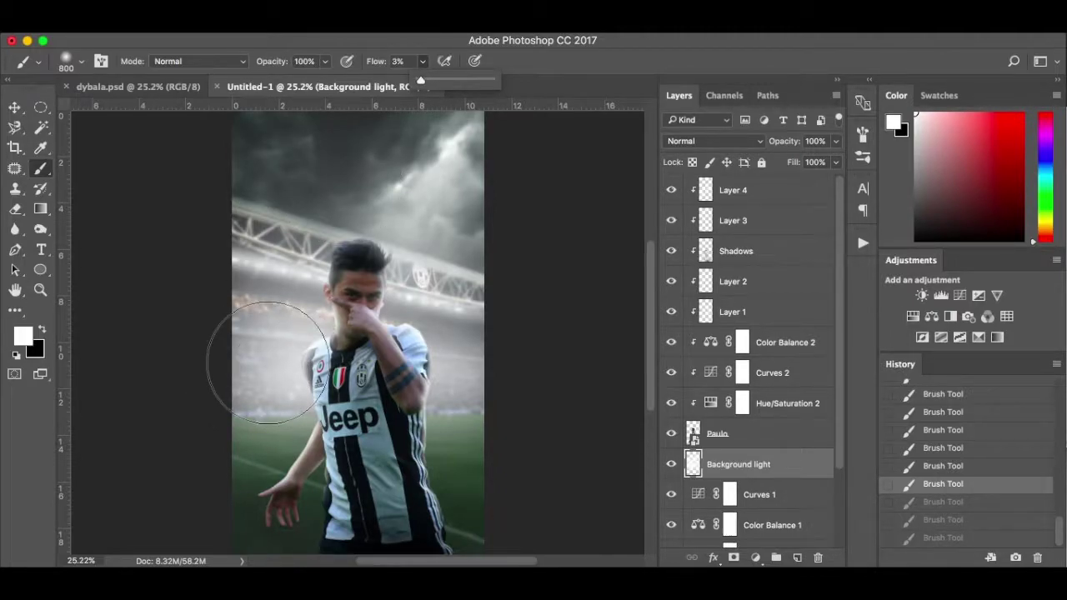
pyautogui.moveTo(268, 362)
pyautogui.mouseDown()
pyautogui.moveTo(229, 357)
pyautogui.moveTo(238, 360)
pyautogui.mouseUp()
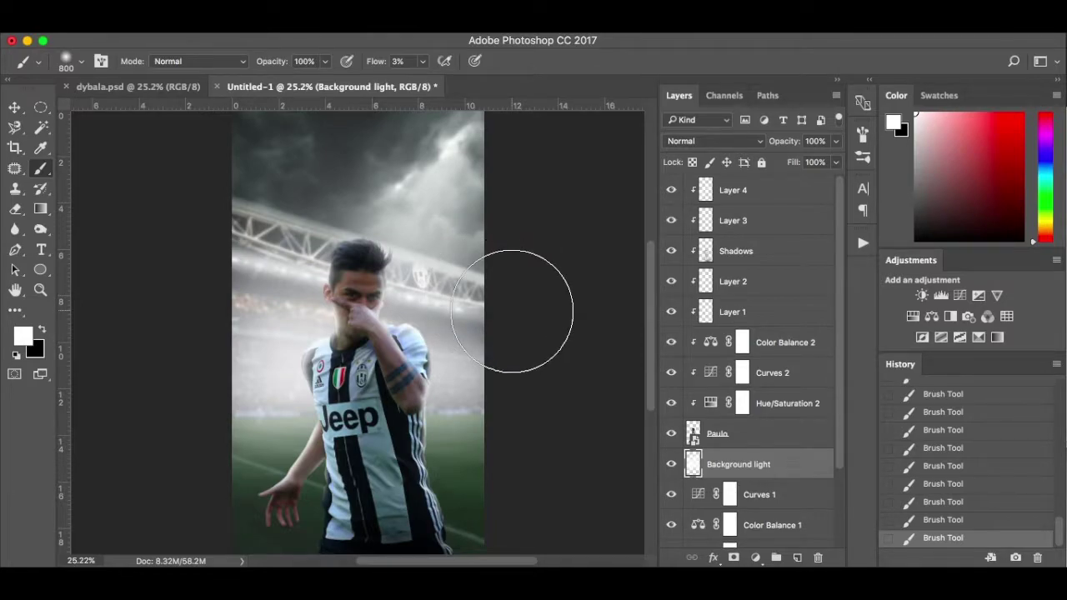
pyautogui.moveTo(305, 131)
pyautogui.mouseDown()
pyautogui.moveTo(276, 148)
pyautogui.moveTo(420, 152)
pyautogui.moveTo(500, 247)
pyautogui.mouseUp()
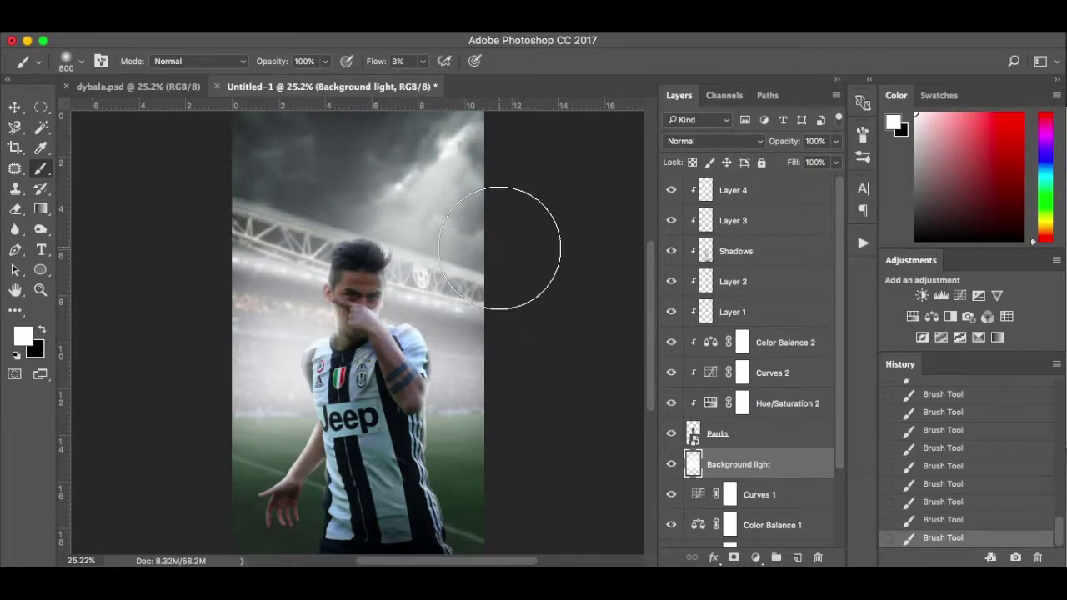
pyautogui.scroll(-1, 499, 247)
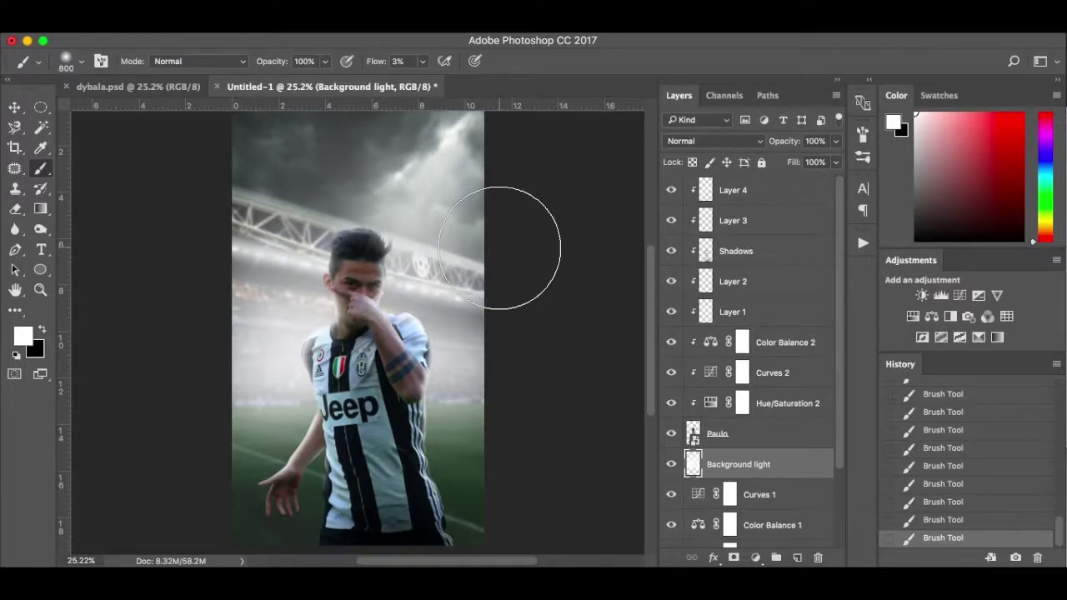
pyautogui.scroll(1, 508, 243)
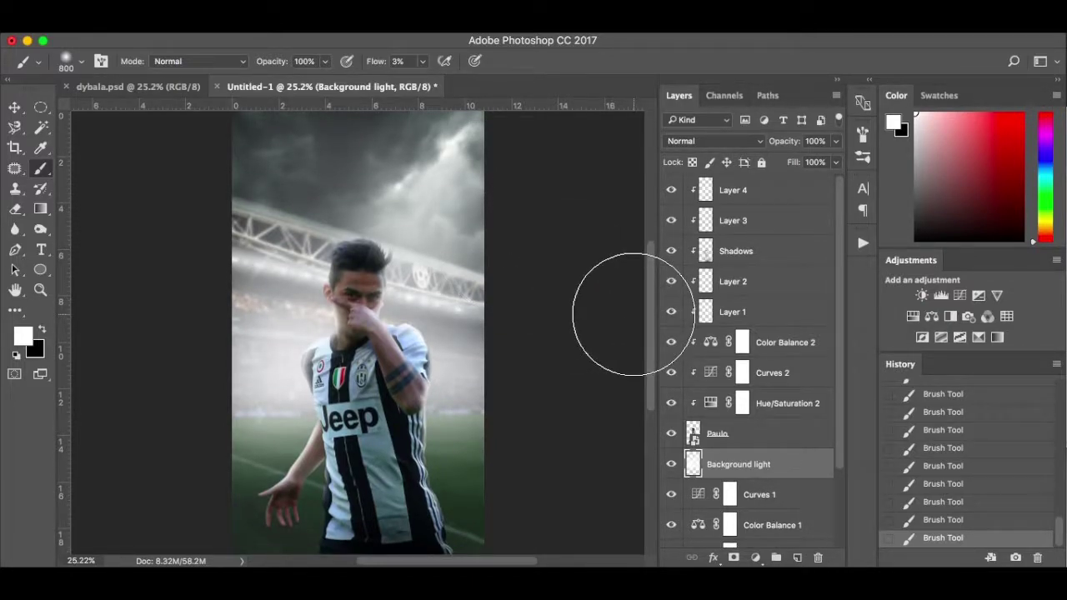
# - Add a new empty layer directly above Layer 0
pyautogui.scroll(-3, 756, 487)
pyautogui.click(756, 491)
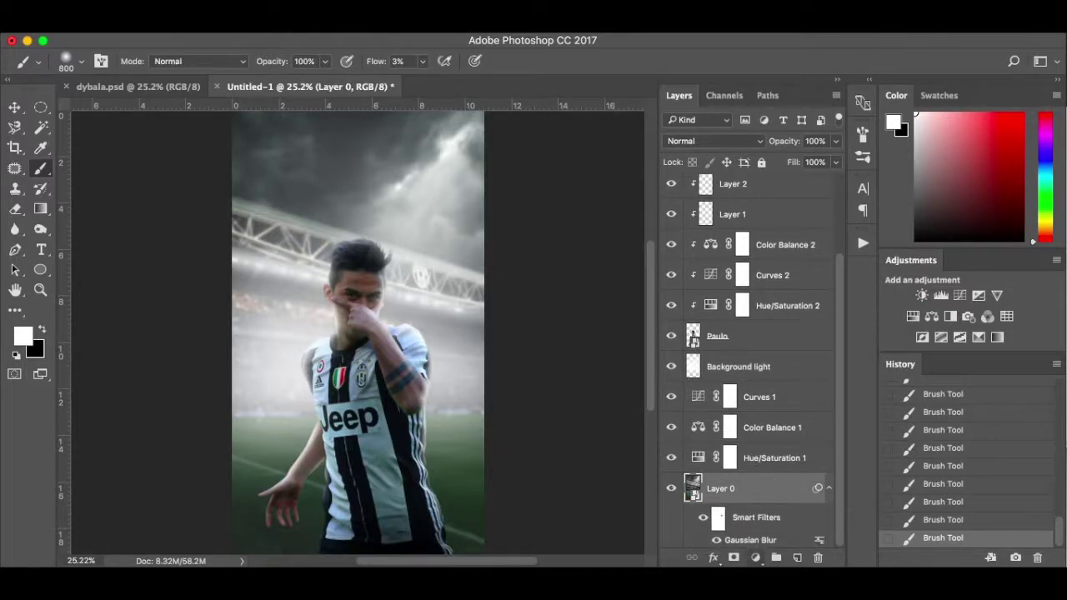
pyautogui.click(796, 557)
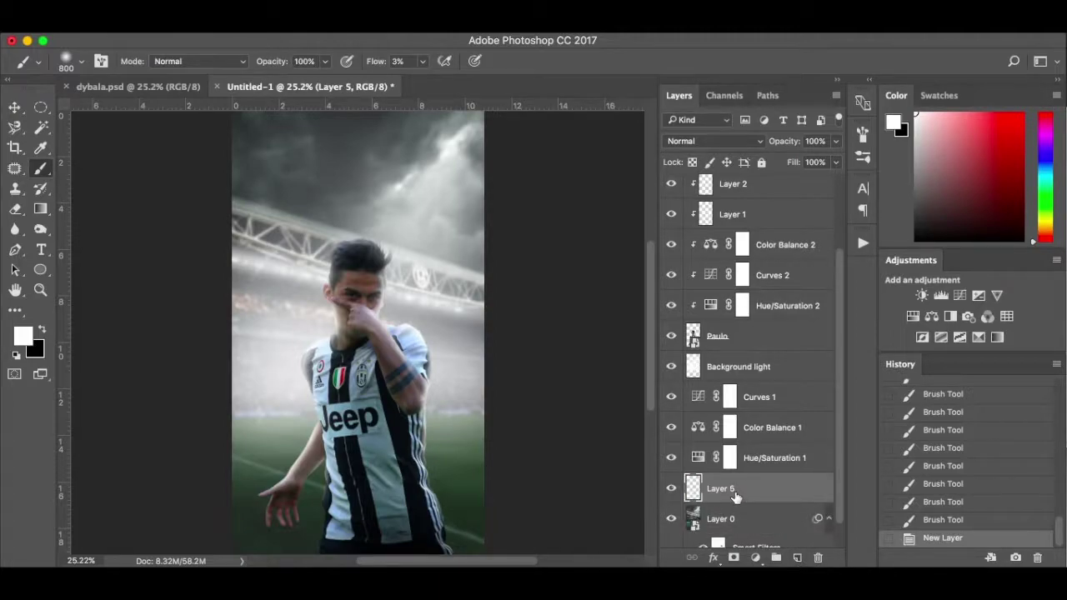
# - Configure the Gradient tool with the Foreground to Transparent preset and a near-black 030303 starting colour stop
pyautogui.click(40, 208)
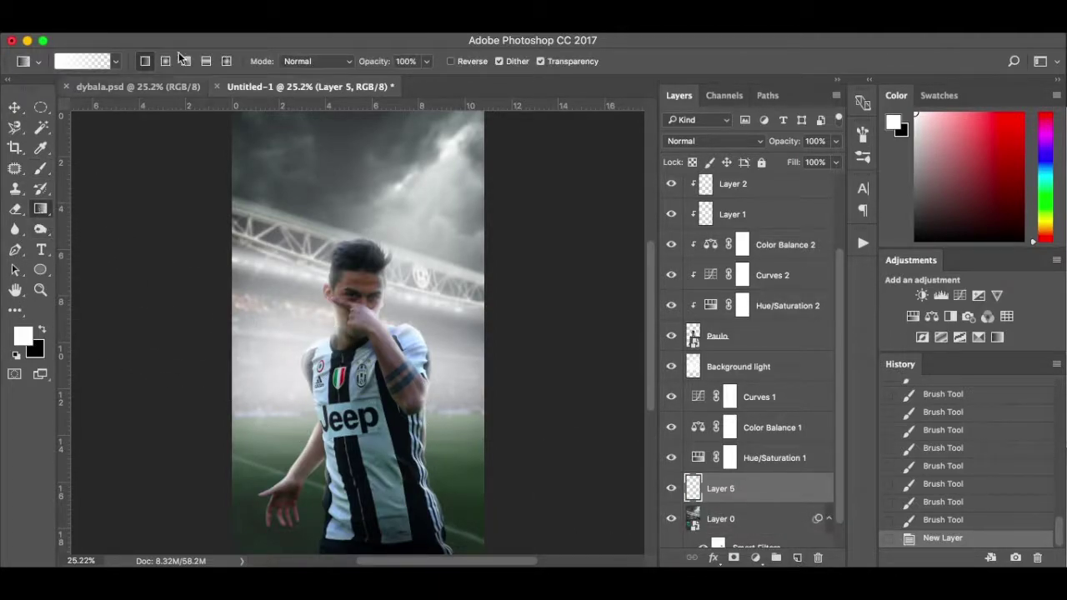
pyautogui.click(80, 60)
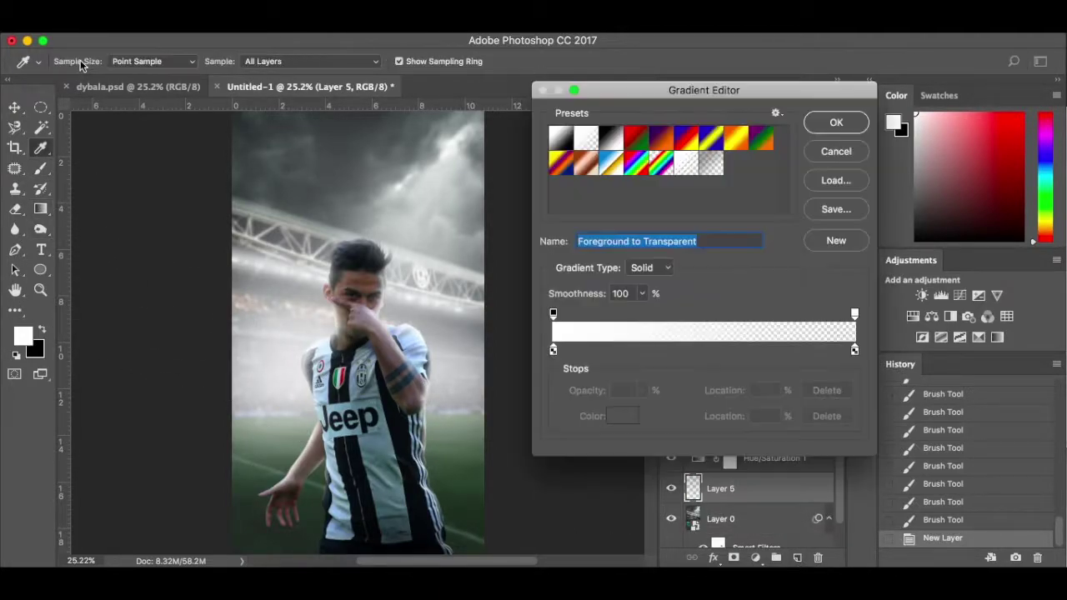
pyautogui.click(567, 140)
pyautogui.click(590, 138)
pyautogui.click(554, 351)
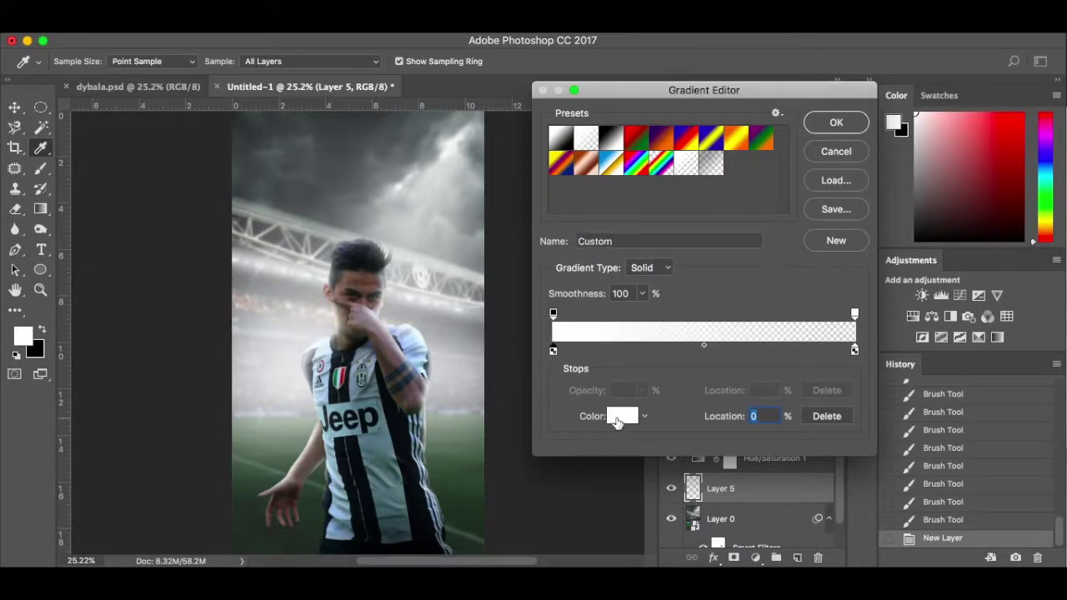
pyautogui.click(621, 415)
pyautogui.click(607, 363)
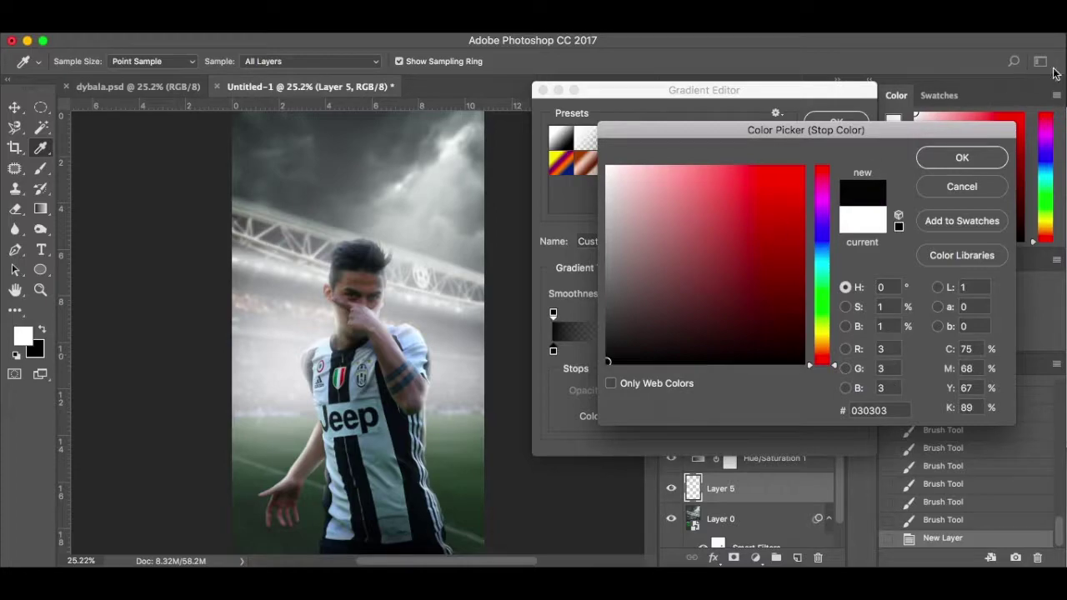
pyautogui.click(967, 157)
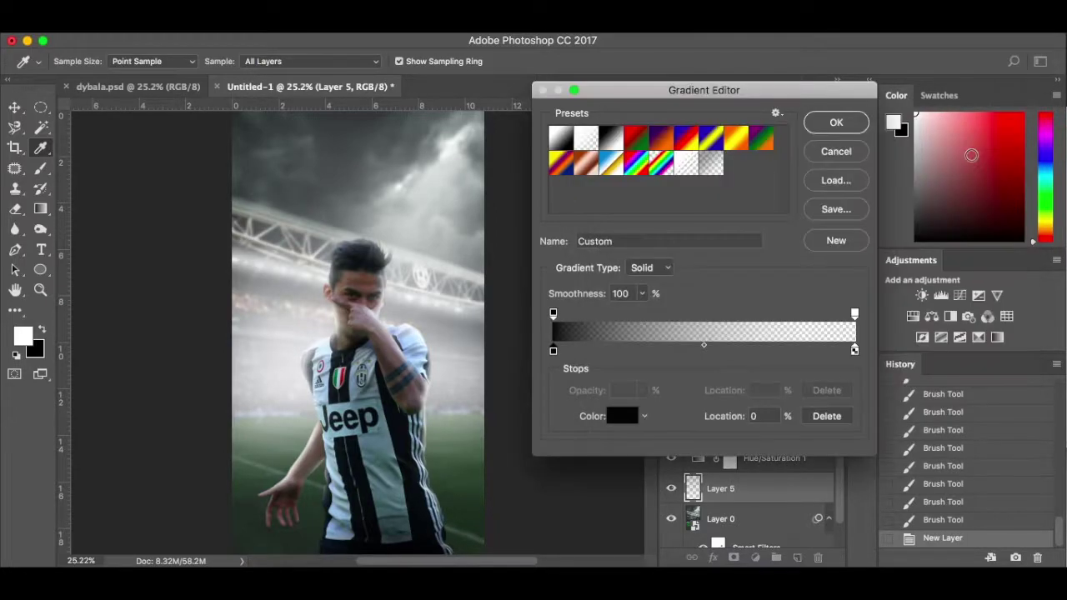
pyautogui.click(829, 123)
# - Try dark gradients rising from the poster's bottom edge on Layer 5 in Normal mode and undo them
pyautogui.moveTo(350, 550); pyautogui.dragTo(350, 456)
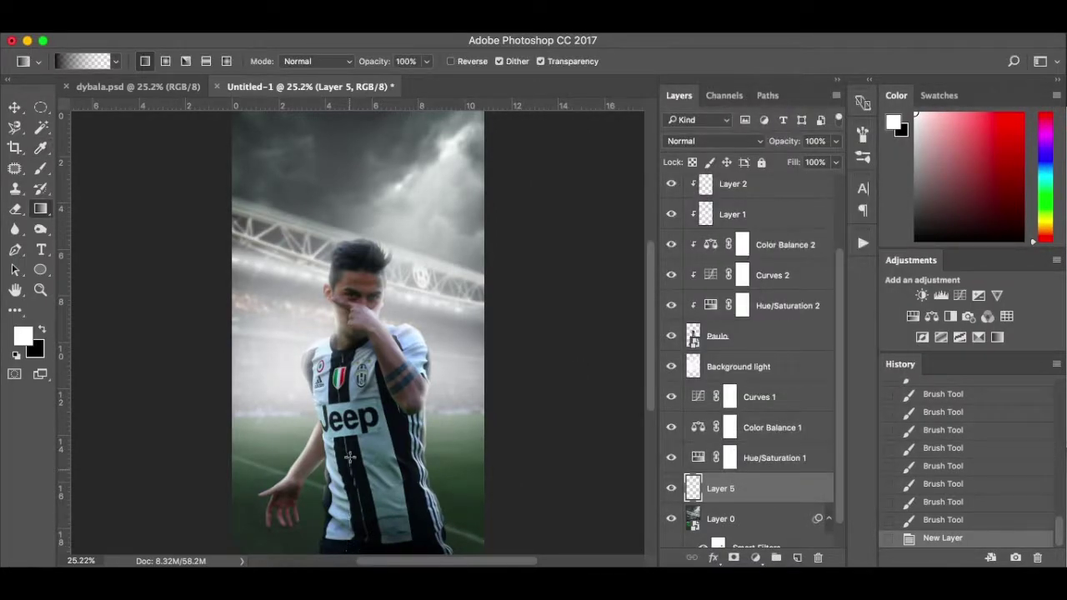
pyautogui.press('super+z')
pyautogui.moveTo(320, 546); pyautogui.dragTo(344, 398)
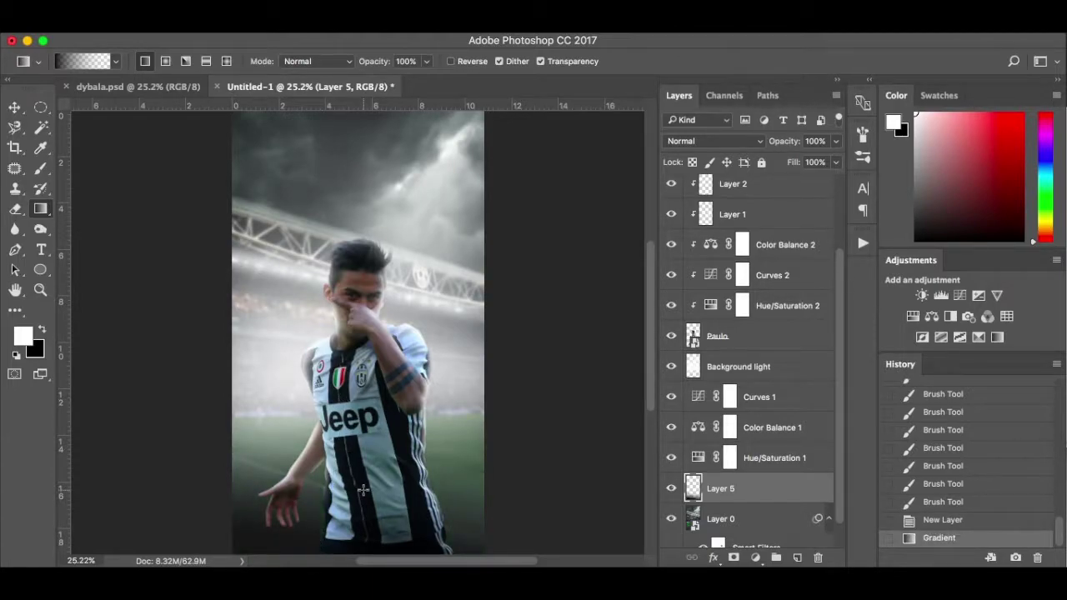
pyautogui.press('super+z')
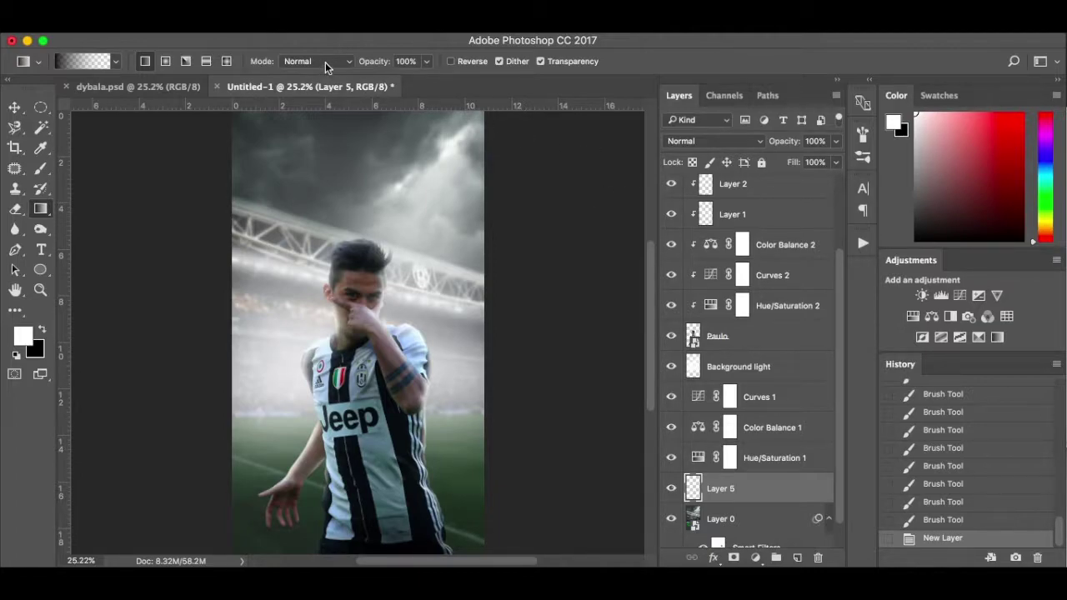
# - Try Layer 5 in Screen blend mode with dark gradients over the pitch and undo the gradients
pyautogui.click(720, 146)
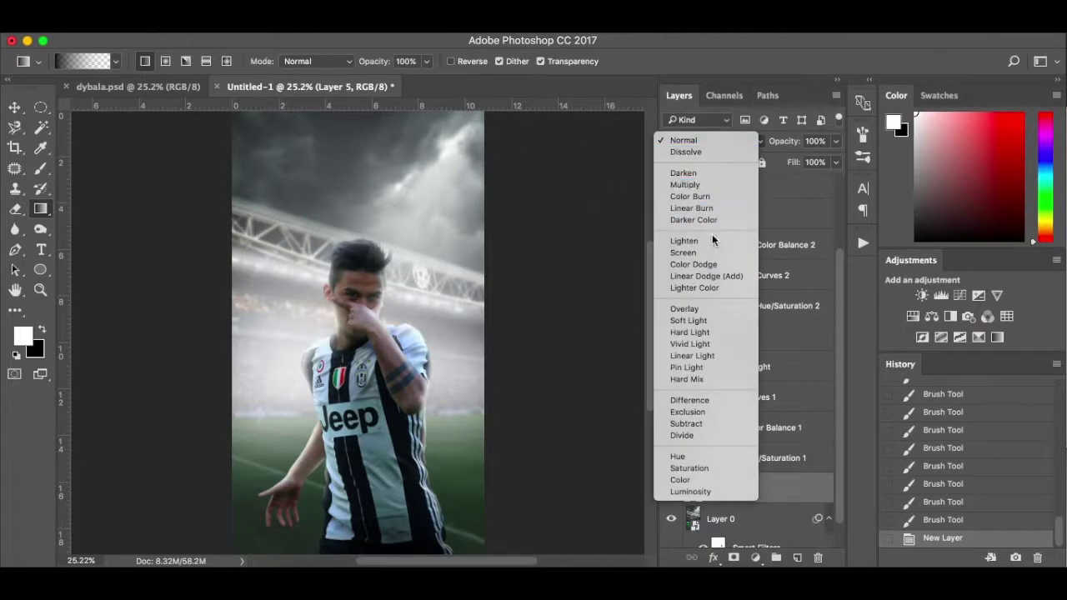
pyautogui.click(710, 248)
pyautogui.moveTo(346, 442); pyautogui.dragTo(346, 440)
pyautogui.scroll(-3, 346, 441)
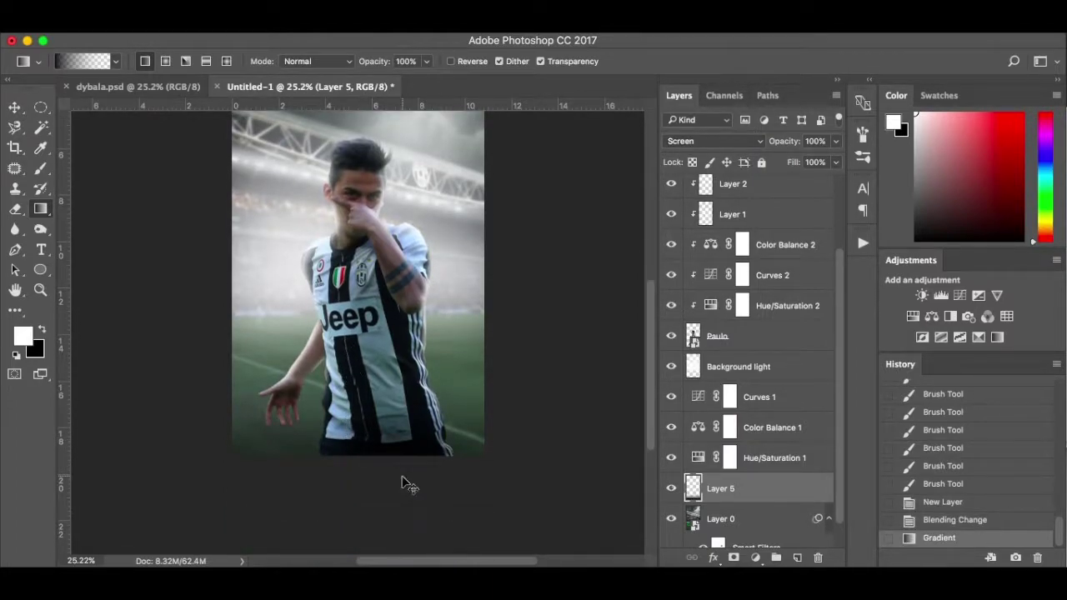
pyautogui.press('super+z')
pyautogui.moveTo(385, 507); pyautogui.dragTo(384, 365)
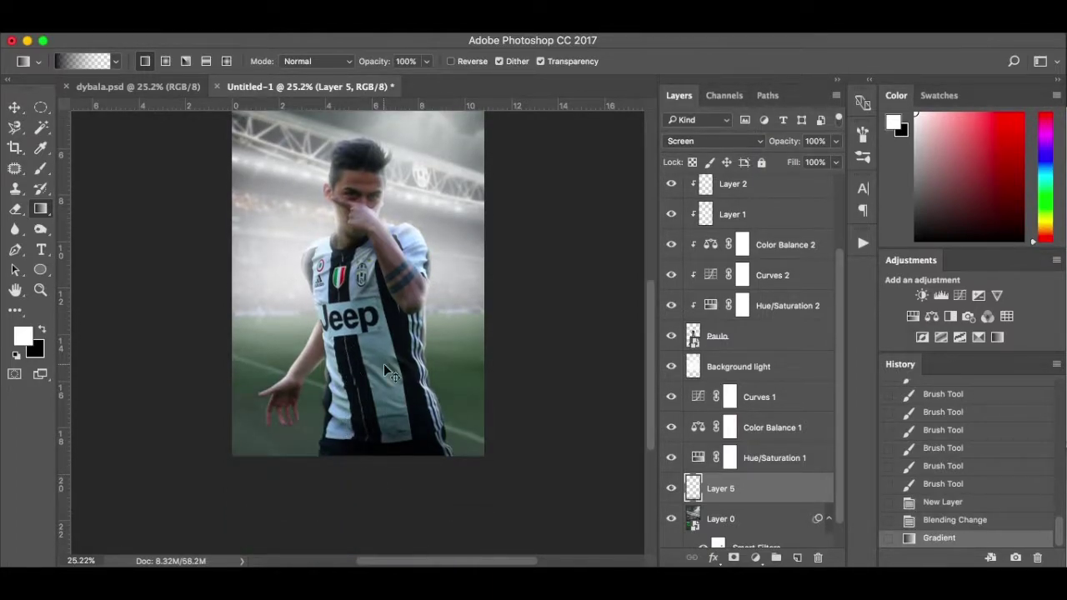
pyautogui.press('super+z')
# - Set Layer 5's blend mode to Soft Light and darken the pitch with a black-to-transparent gradient rising from below the poster
pyautogui.click(706, 141)
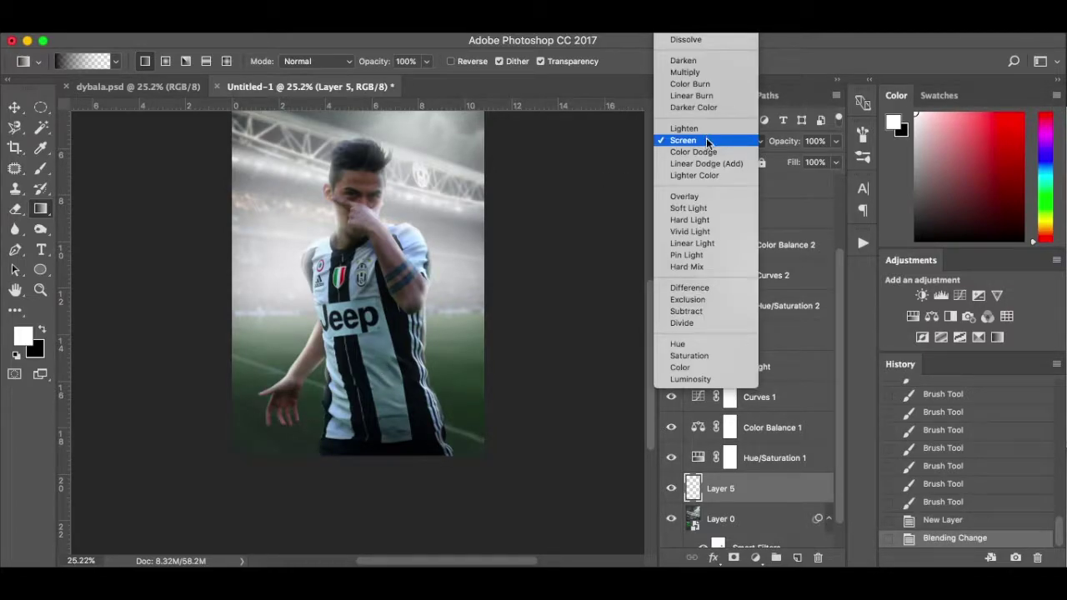
pyautogui.click(706, 208)
pyautogui.moveTo(340, 490); pyautogui.dragTo(328, 263)
pyautogui.press('super+z')
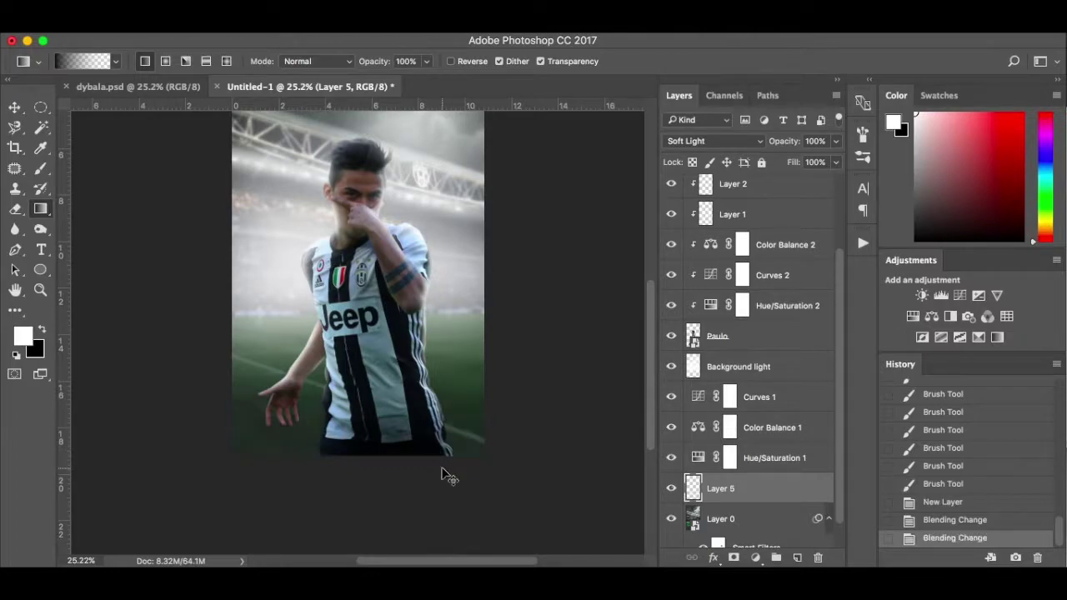
pyautogui.moveTo(358, 348); pyautogui.dragTo(456, 488)
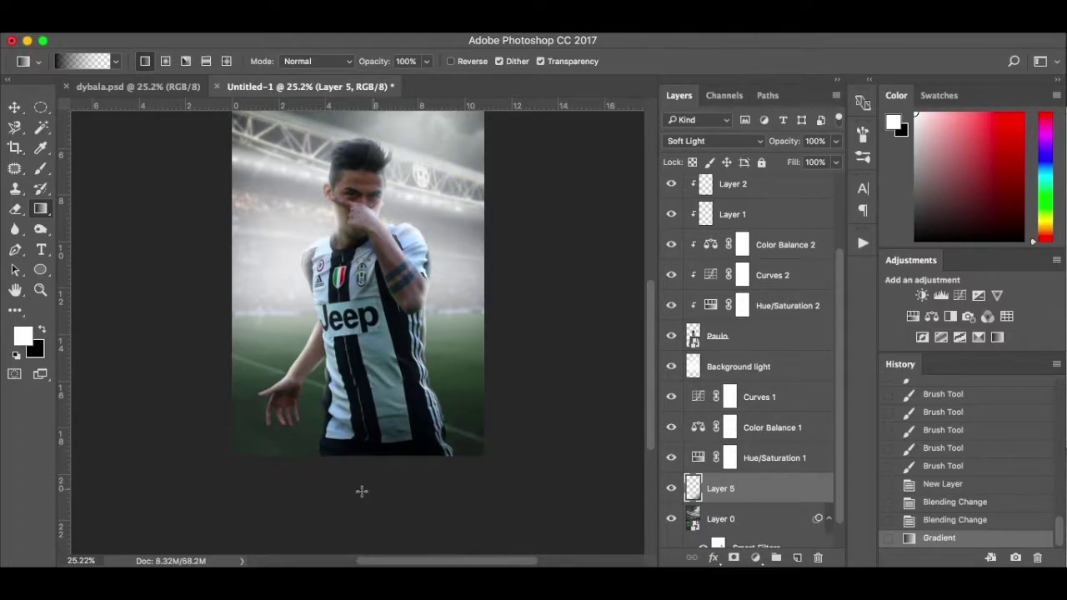
pyautogui.hotkey('ctrl', 'z')
pyautogui.moveTo(371, 482); pyautogui.dragTo(366, 284)
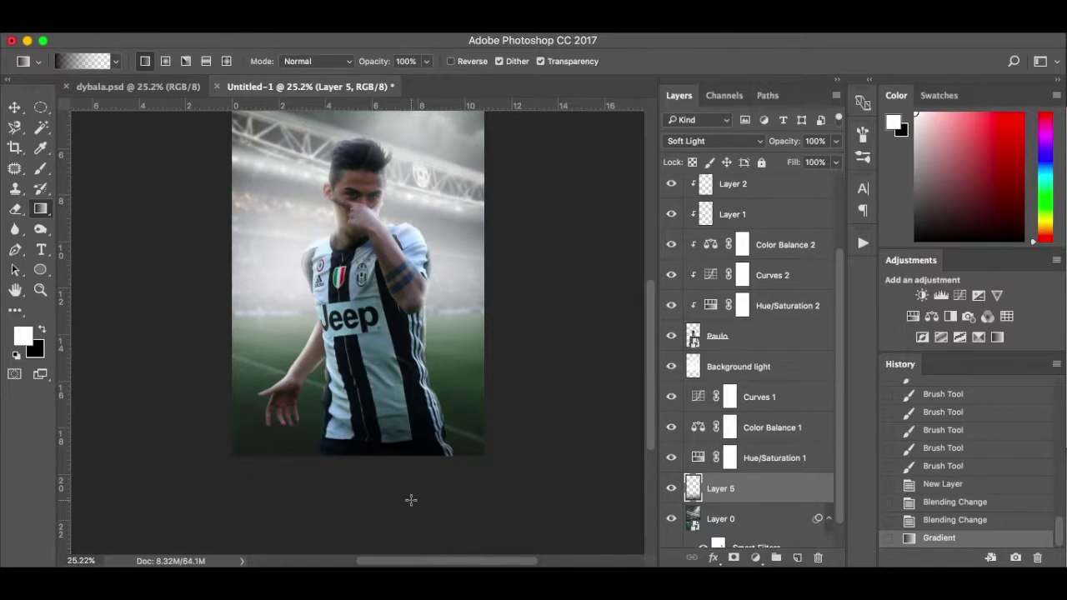
pyautogui.scroll(3, 410, 500)
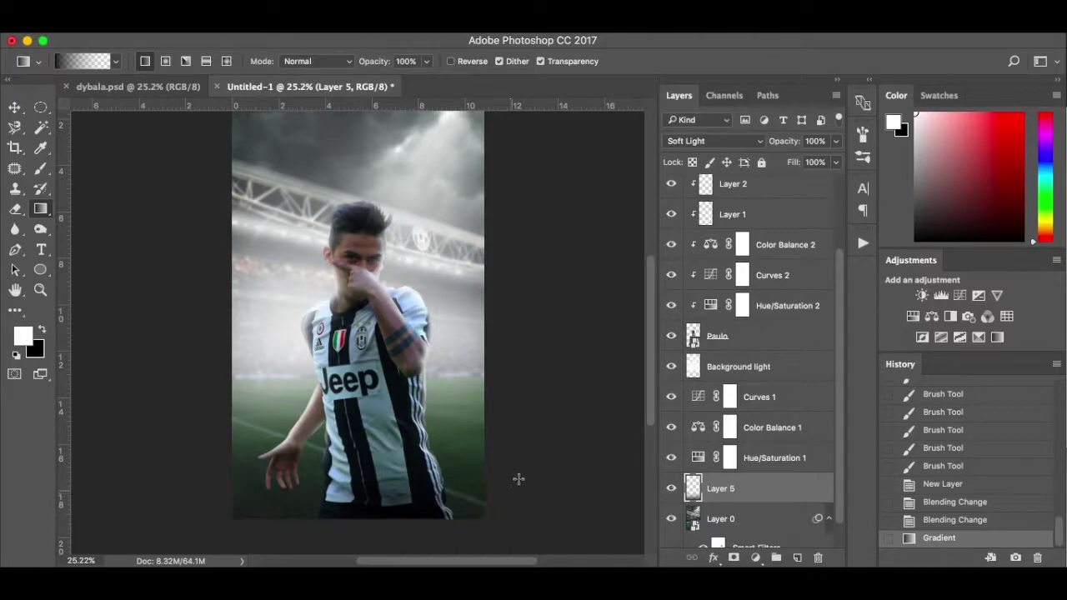
# - Darken the player's shorts and lower shirt edge on the Shadows layer with a black 175 px brush at 3% flow
pyautogui.moveTo(730, 498); pyautogui.dragTo(760, 255)
pyautogui.click(750, 229)
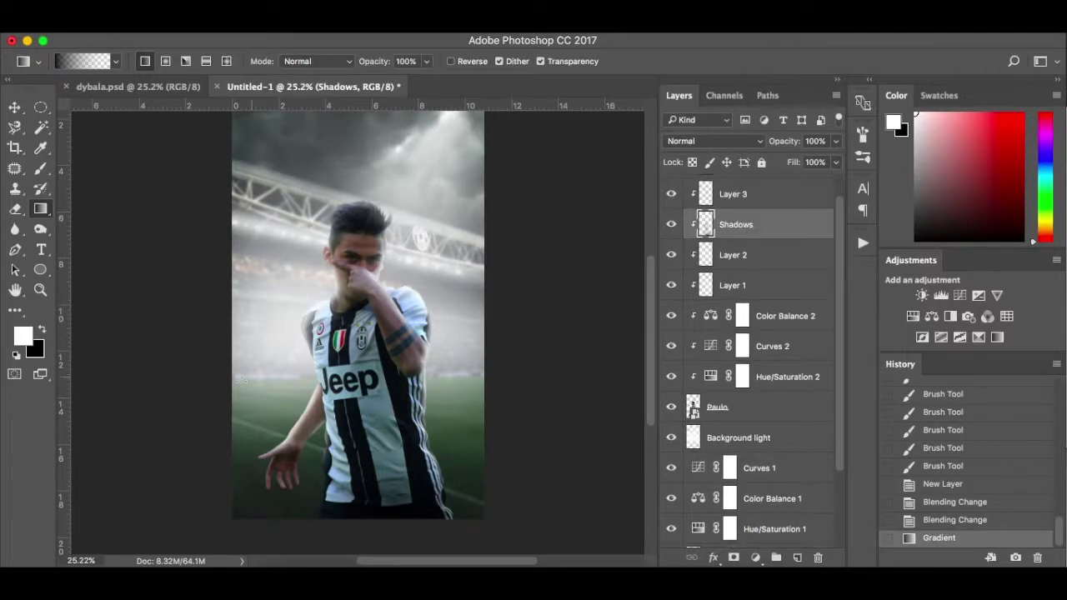
pyautogui.press('x')
pyautogui.press('.')
pyautogui.press('.')
pyautogui.press('.')
pyautogui.press('.')
pyautogui.press('b')
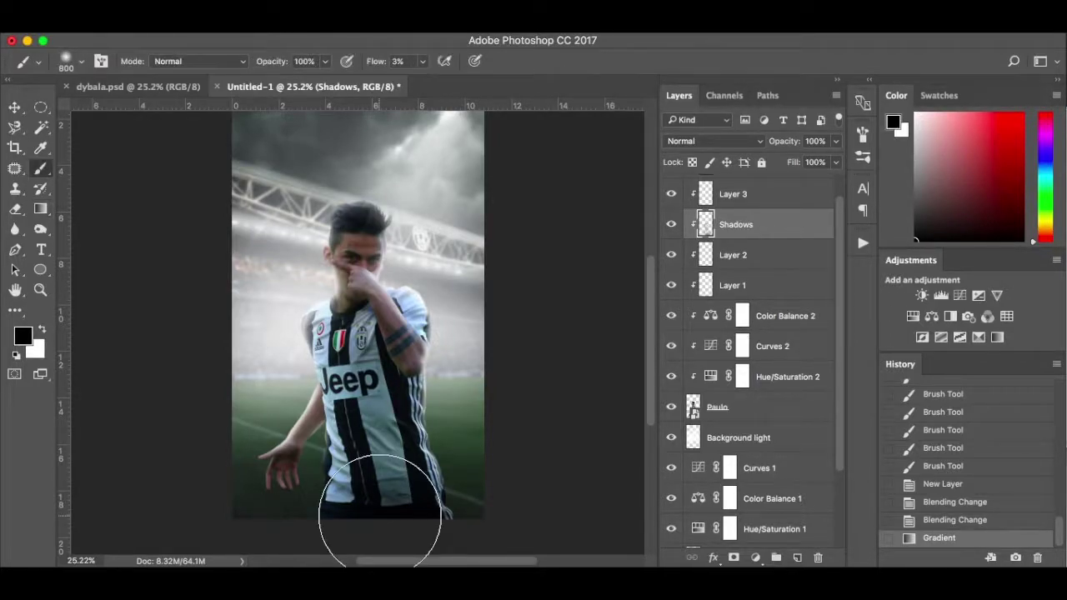
pyautogui.press('[')
pyautogui.press('[')
pyautogui.press('[')
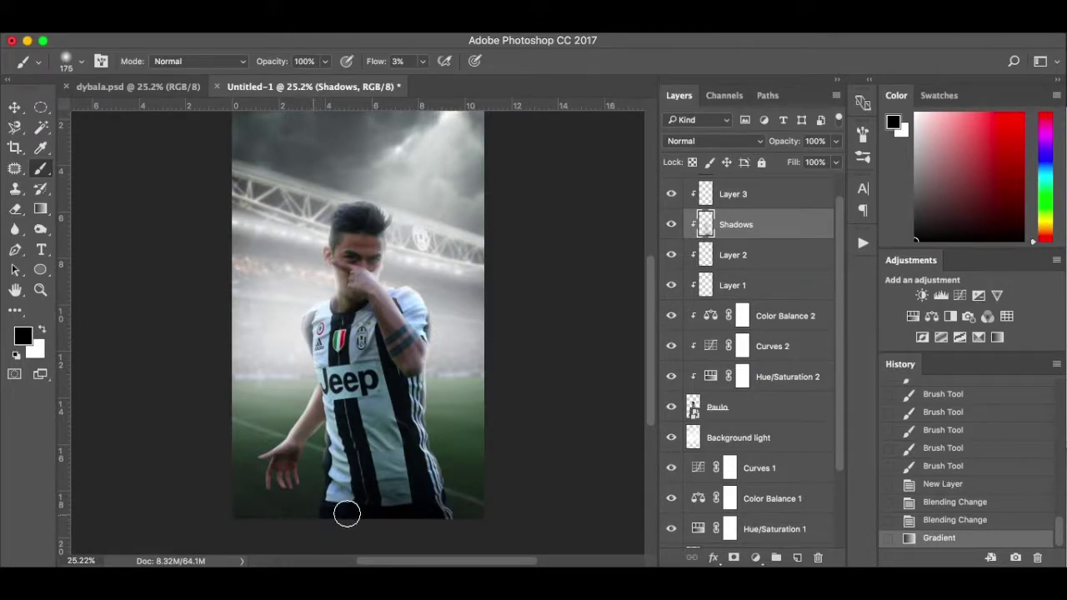
pyautogui.moveTo(425, 509)
pyautogui.mouseDown()
pyautogui.moveTo(383, 513)
pyautogui.moveTo(402, 528)
pyautogui.moveTo(385, 532)
pyautogui.moveTo(288, 522)
pyautogui.moveTo(496, 534)
pyautogui.mouseUp()
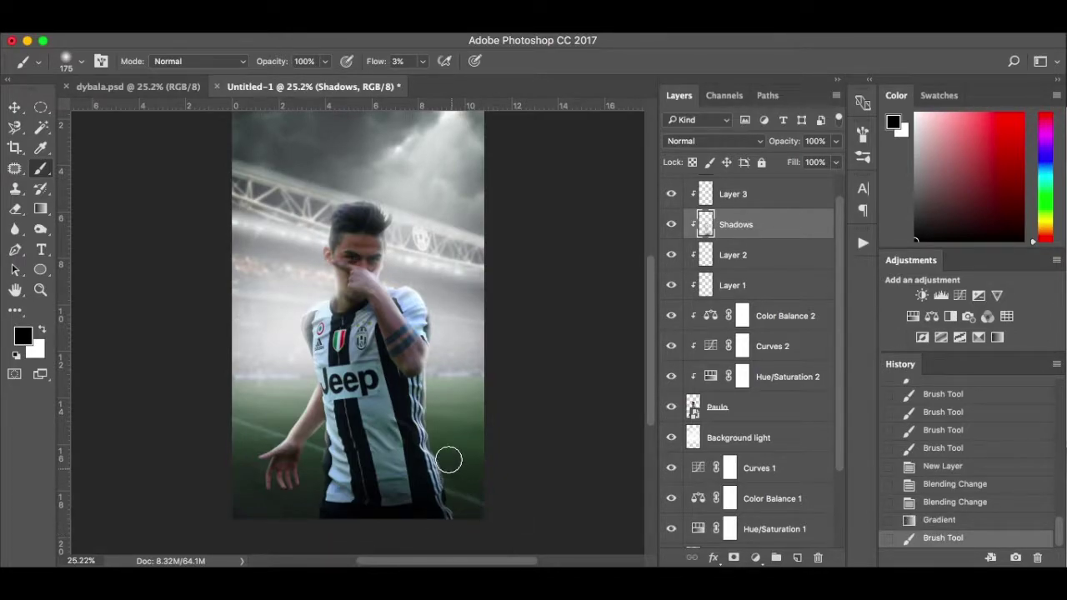
pyautogui.scroll(2, 446, 450)
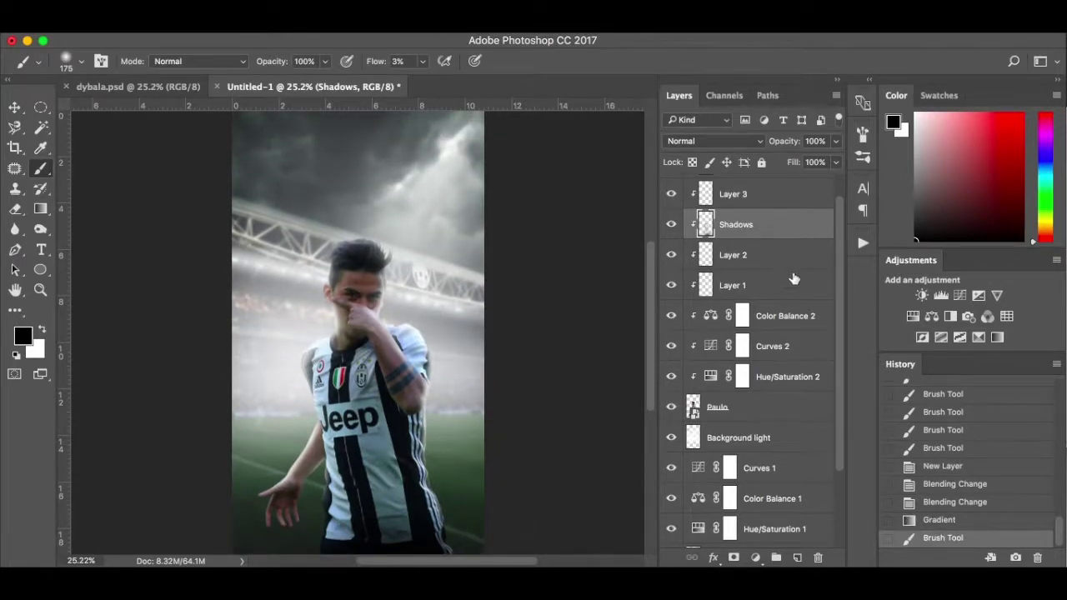
# - Add a Curves adjustment layer above Layer 4 and lower its midtone point to input 149, output 123
pyautogui.scroll(1, 767, 226)
pyautogui.click(775, 199)
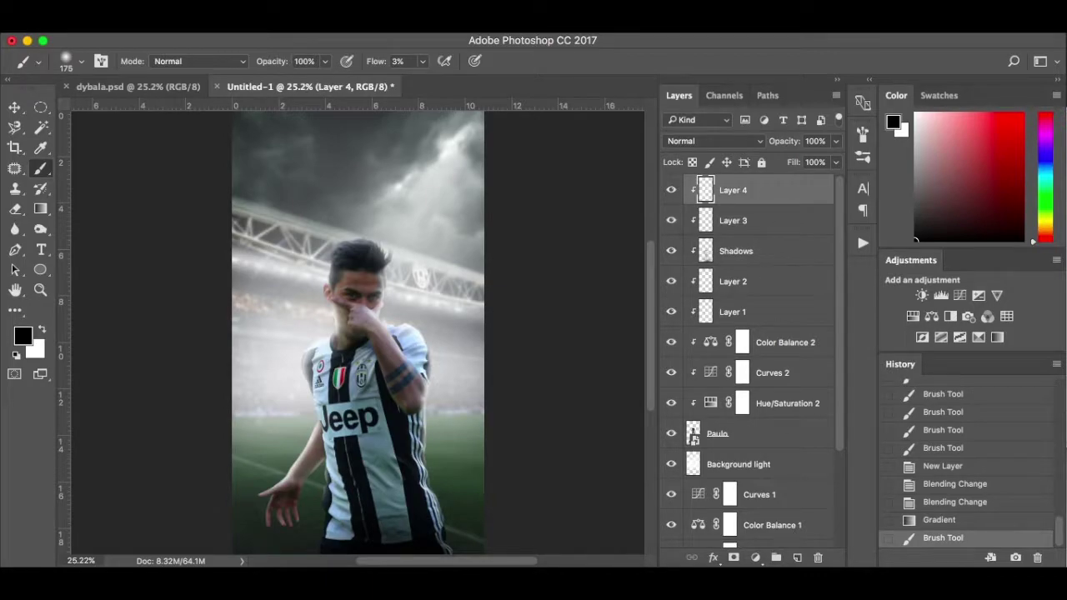
pyautogui.click(755, 557)
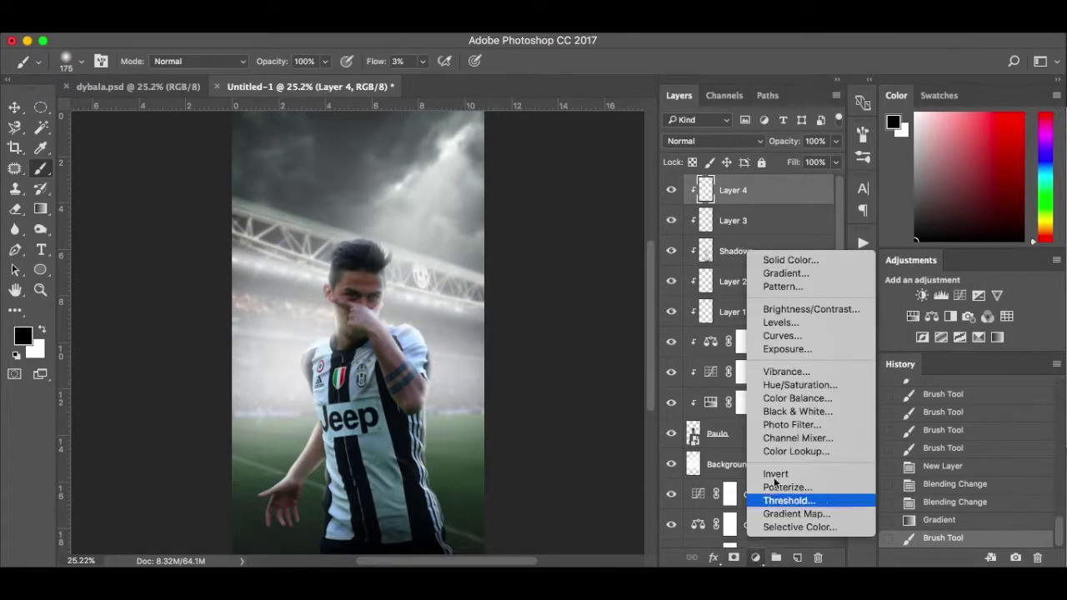
pyautogui.click(796, 336)
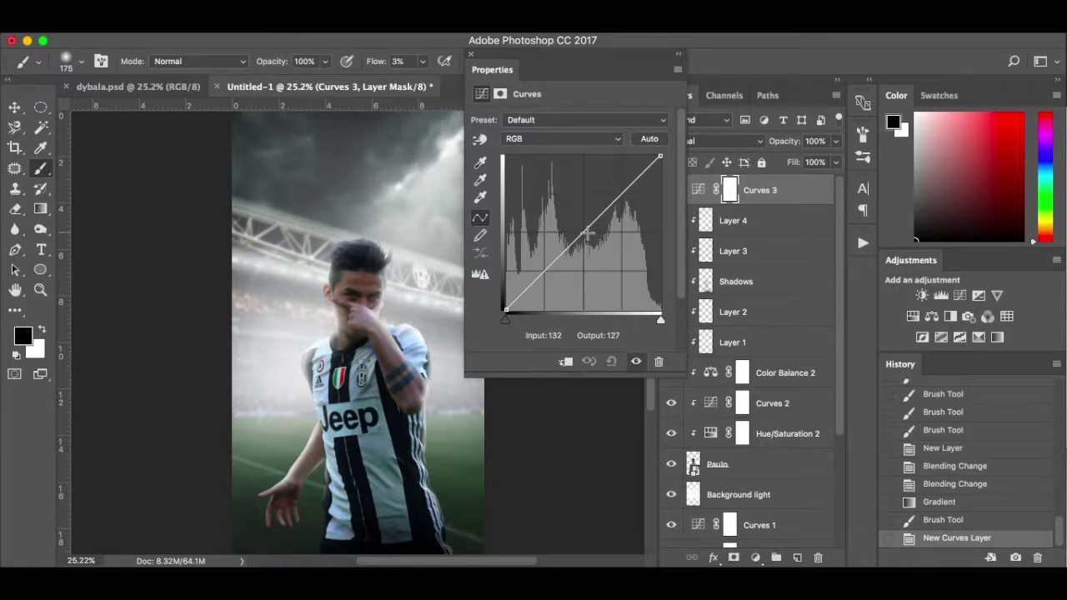
pyautogui.moveTo(587, 233); pyautogui.dragTo(595, 238)
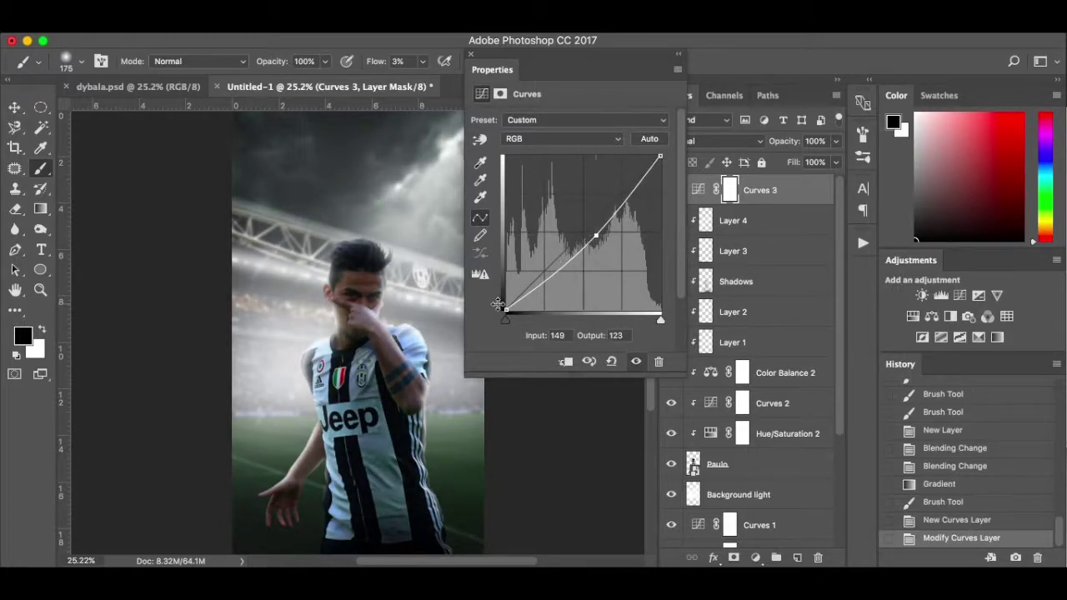
# - Lift the Curves 3 black point to input 1, output 12, set the midtone point to 145/129, and compare the image without the adjustment
pyautogui.moveTo(505, 312); pyautogui.dragTo(507, 304)
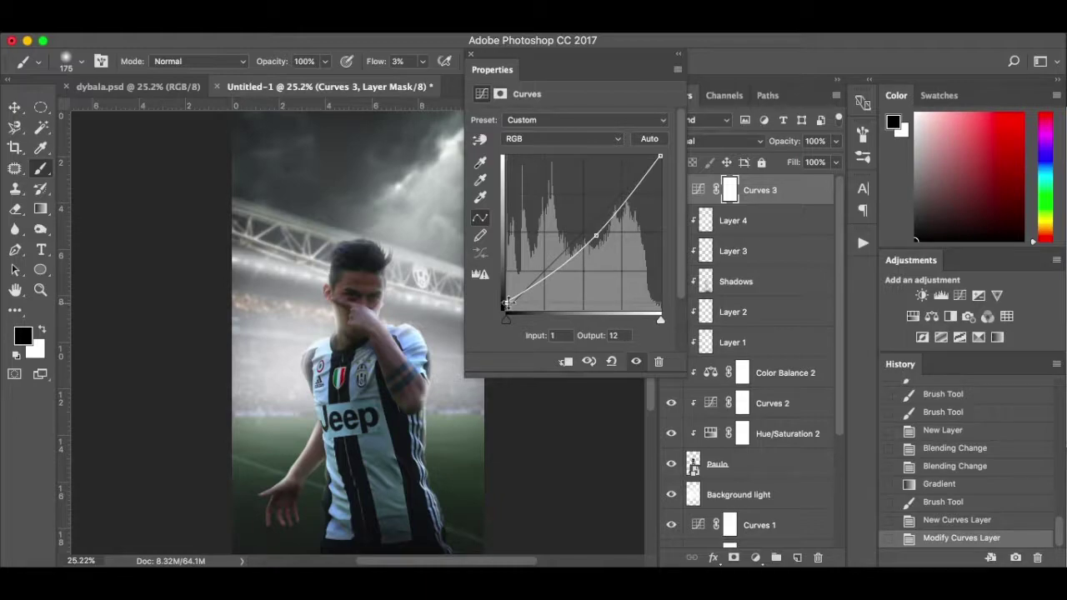
pyautogui.click(597, 236)
pyautogui.moveTo(597, 236); pyautogui.dragTo(593, 232)
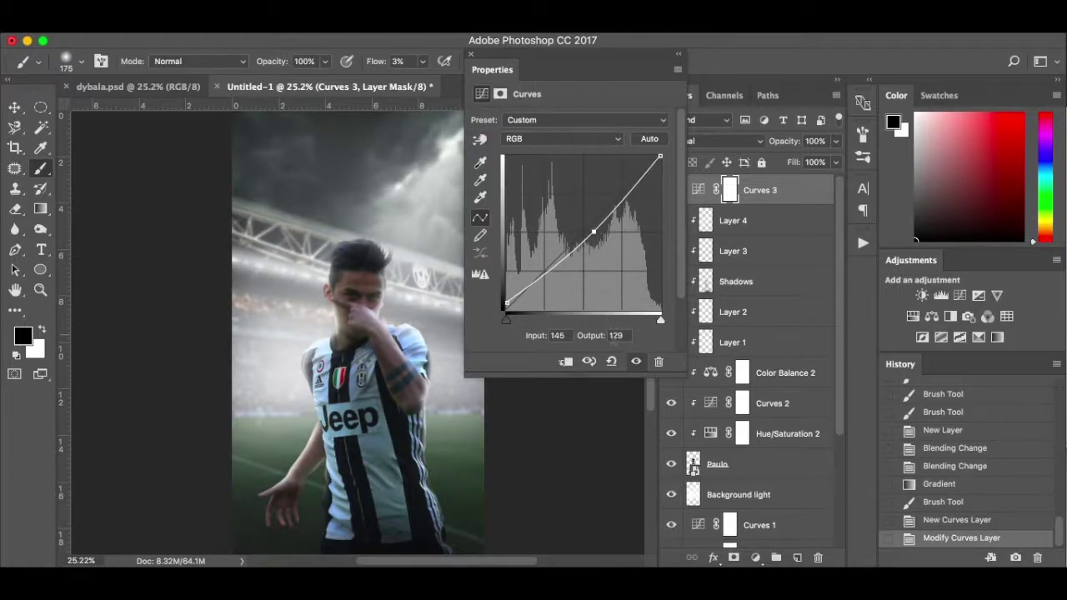
pyautogui.click(635, 361)
pyautogui.click(636, 362)
pyautogui.click(471, 55)
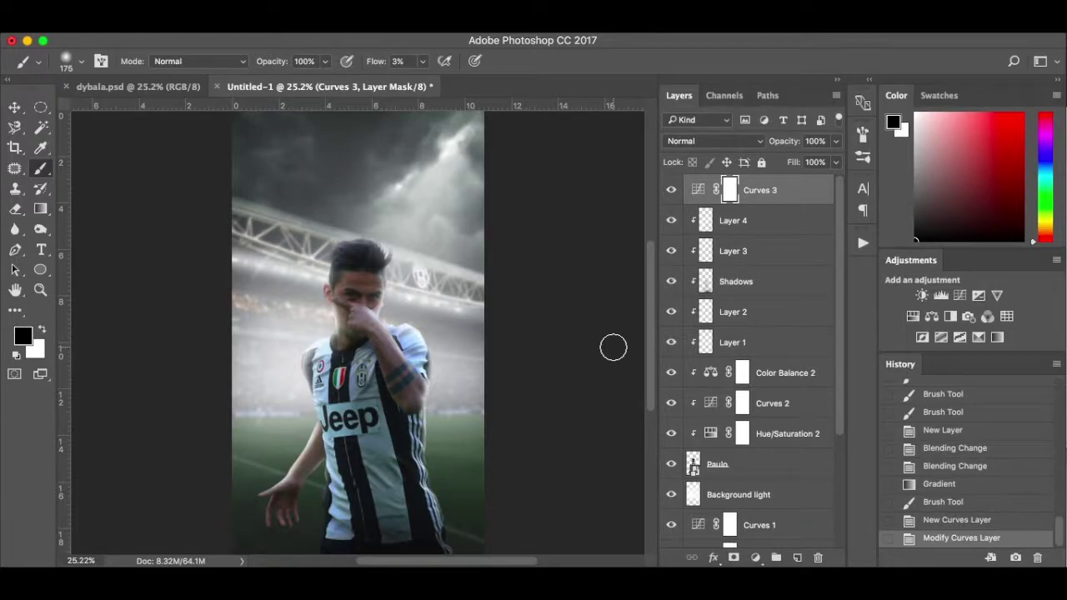
pyautogui.scroll(-4, 703, 358)
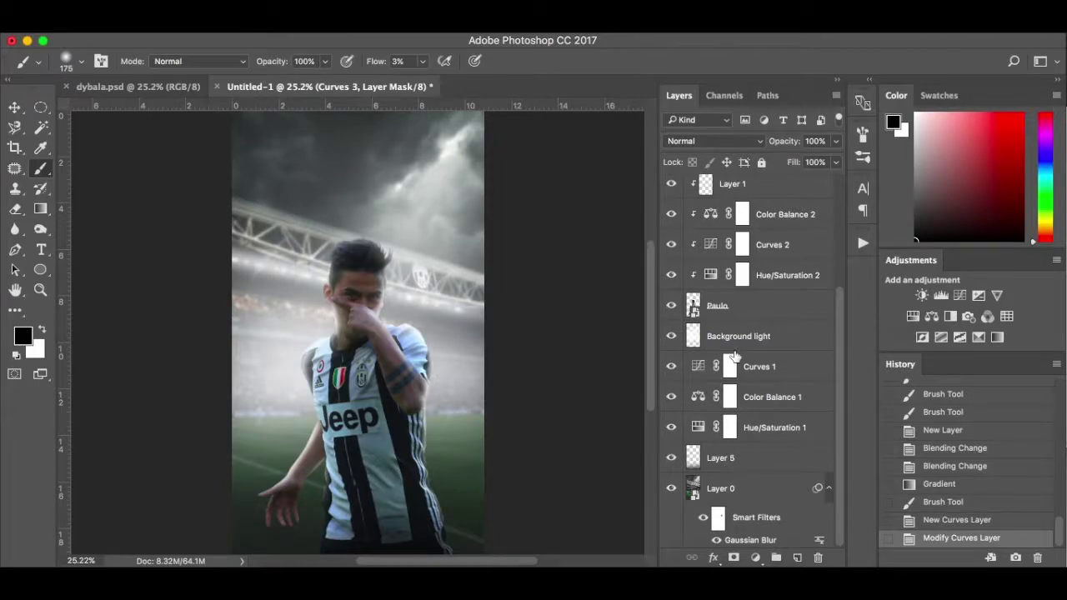
pyautogui.scroll(3, 734, 356)
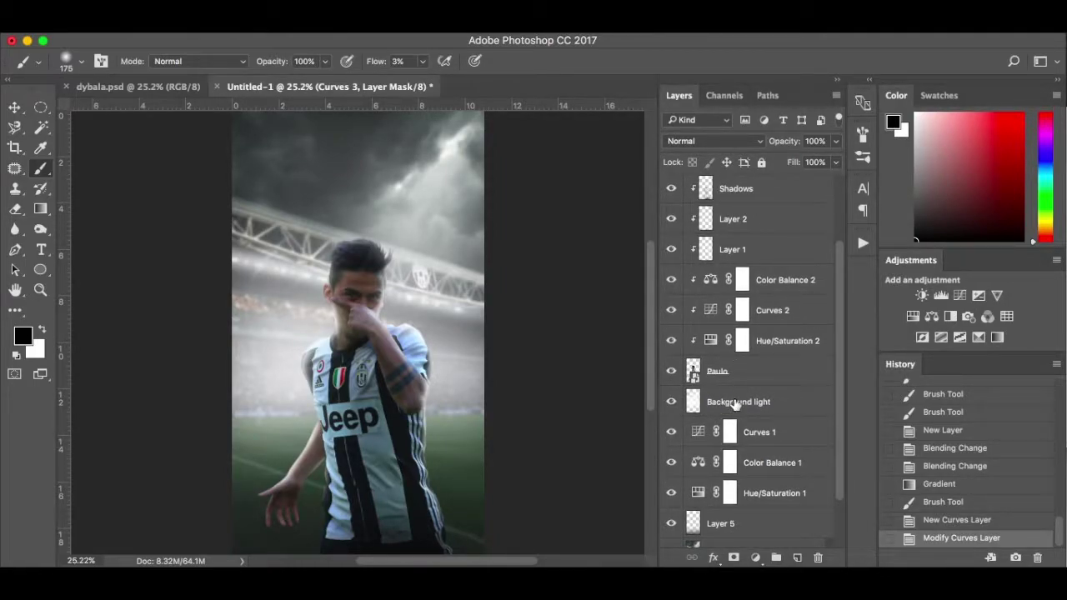
pyautogui.scroll(3, 735, 403)
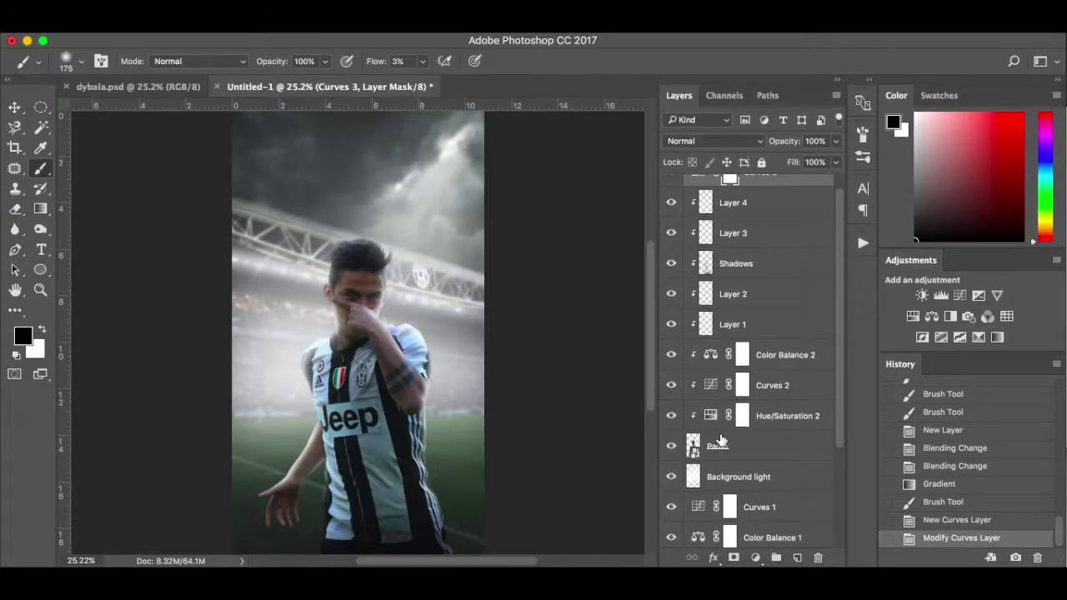
pyautogui.scroll(1, 805, 385)
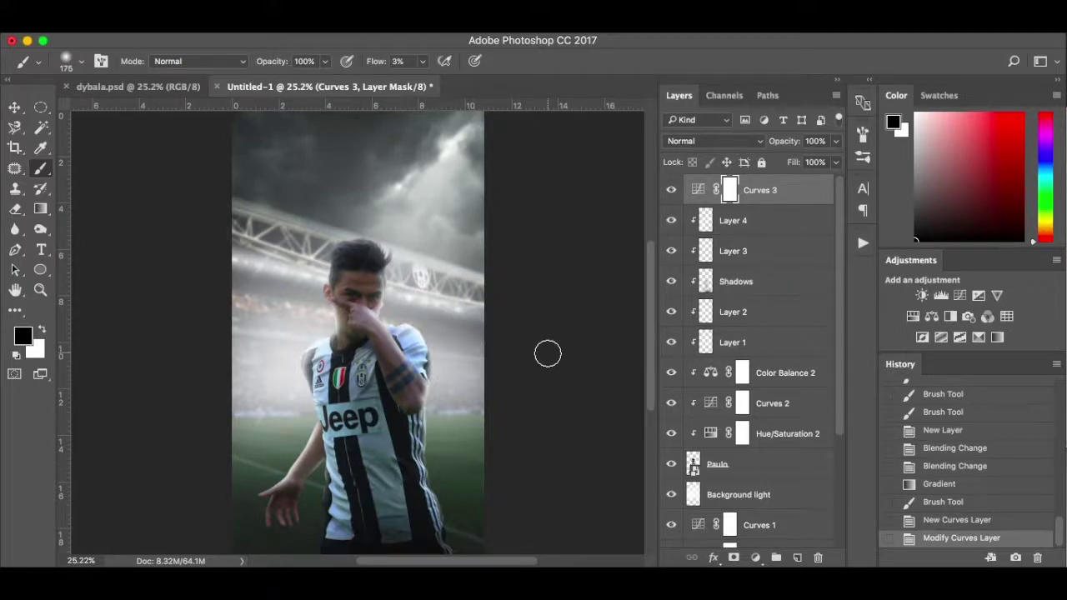
pyautogui.press('v')
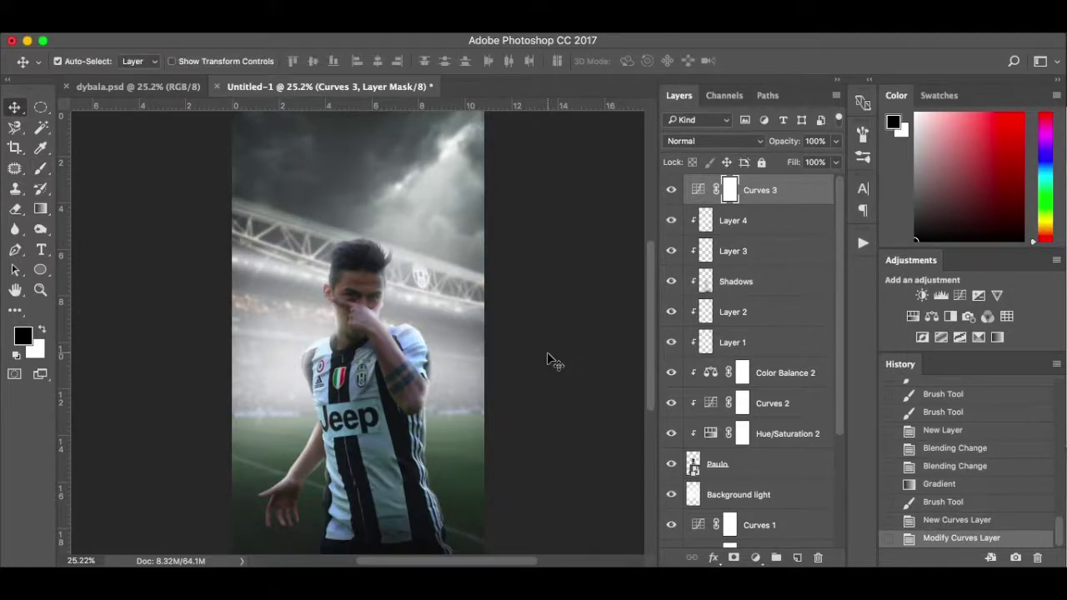